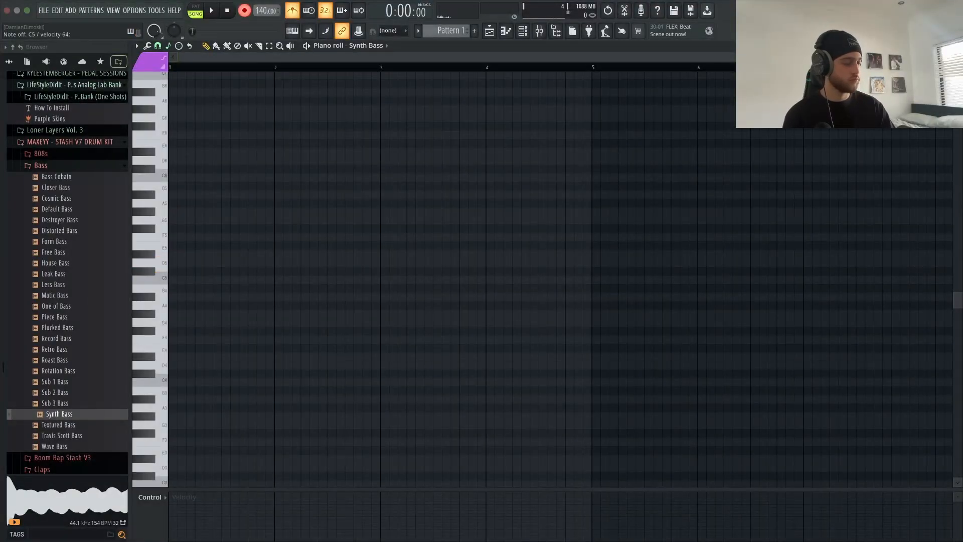
Step: Record a rhythm of four C5 Synth Bass notes across bars 1–4 and duplicate it into bars 5–8
{"action": "key", "text": "space"}
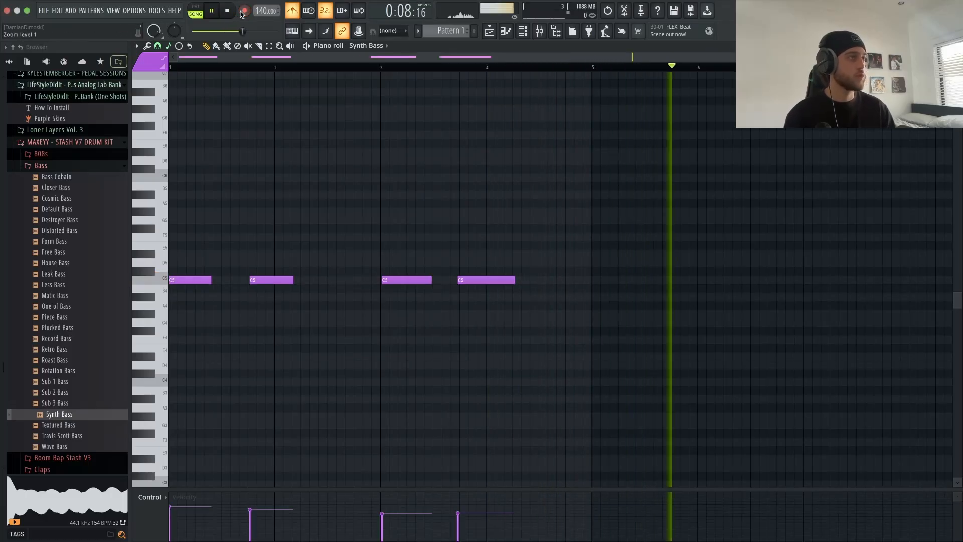
{"action": "left_click", "coordinate": [237, 11]}
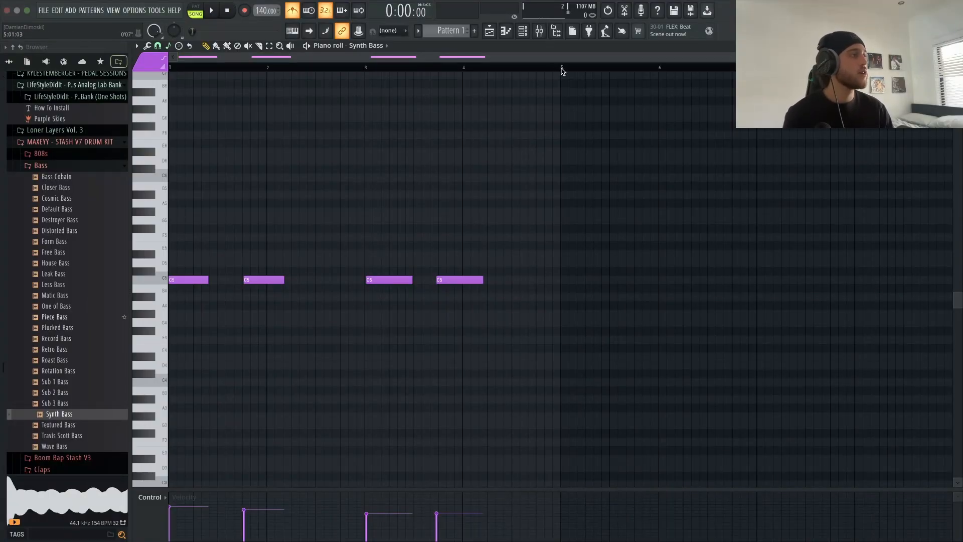
{"action": "left_click_drag", "start_coordinate": [562, 71], "coordinate": [74, 166]}
{"action": "key", "text": "ctrl+b"}
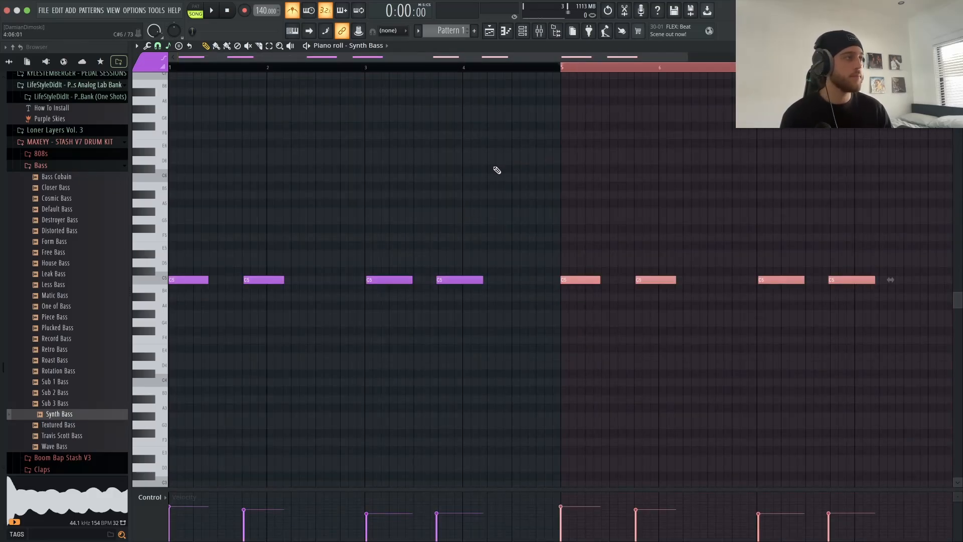
{"action": "left_click", "coordinate": [454, 69]}
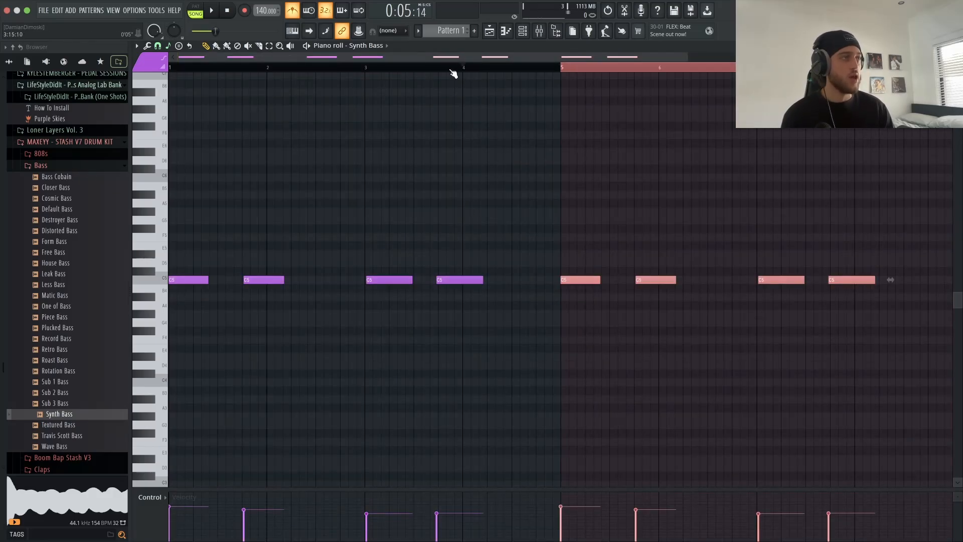
{"action": "left_click", "coordinate": [286, 70], "text": "ctrl"}
{"action": "scroll", "coordinate": [422, 139], "scroll_direction": "down", "scroll_amount": 3}
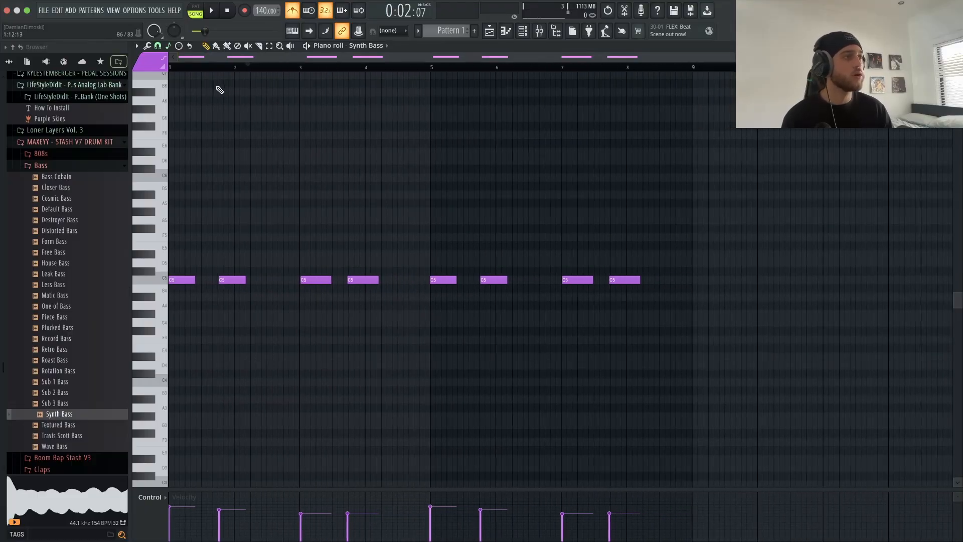
{"action": "left_click", "coordinate": [195, 71]}
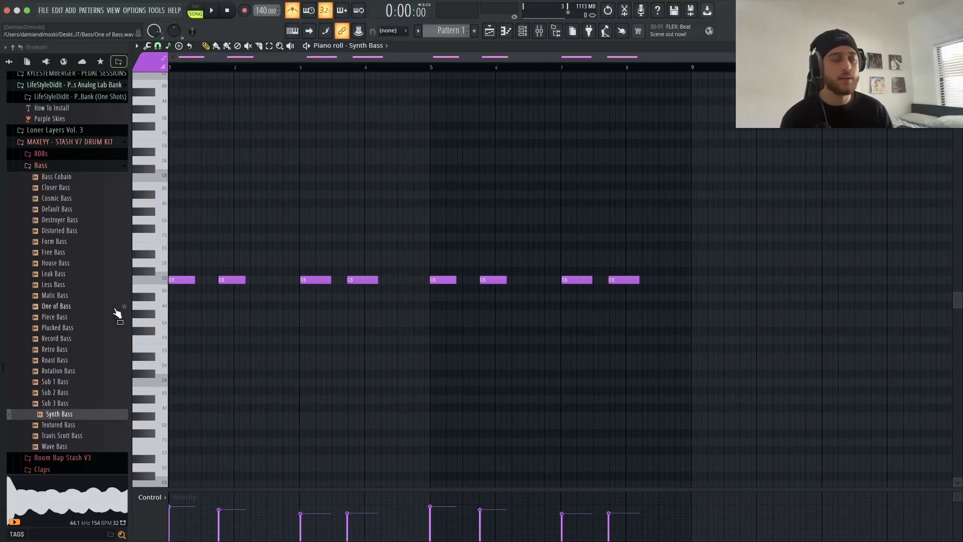
{"action": "scroll", "coordinate": [236, 258], "scroll_direction": "down", "scroll_amount": 2}
{"action": "scroll", "coordinate": [244, 256], "scroll_direction": "up", "scroll_amount": 3}
{"action": "scroll", "coordinate": [247, 255], "scroll_direction": "up", "scroll_amount": 2}
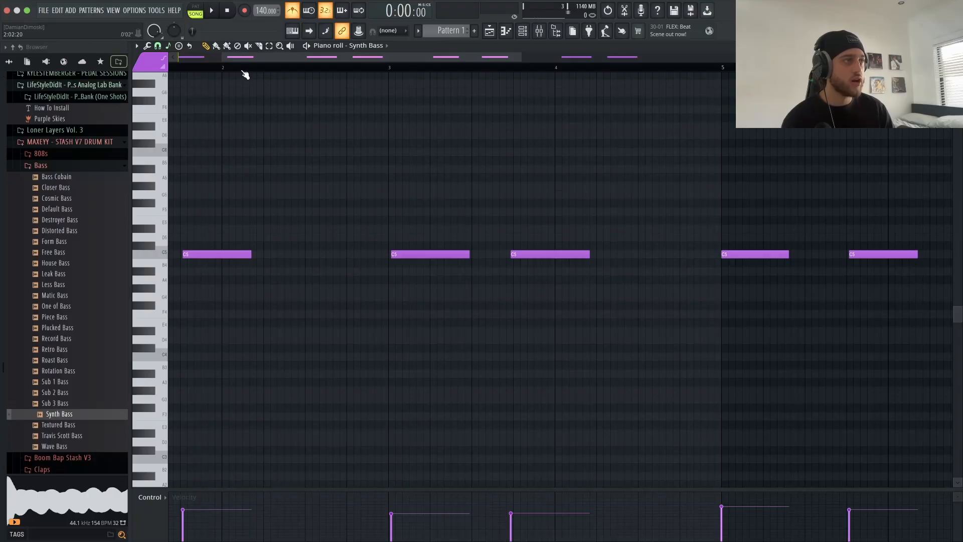
{"action": "left_click_drag", "start_coordinate": [243, 70], "coordinate": [342, 82]}
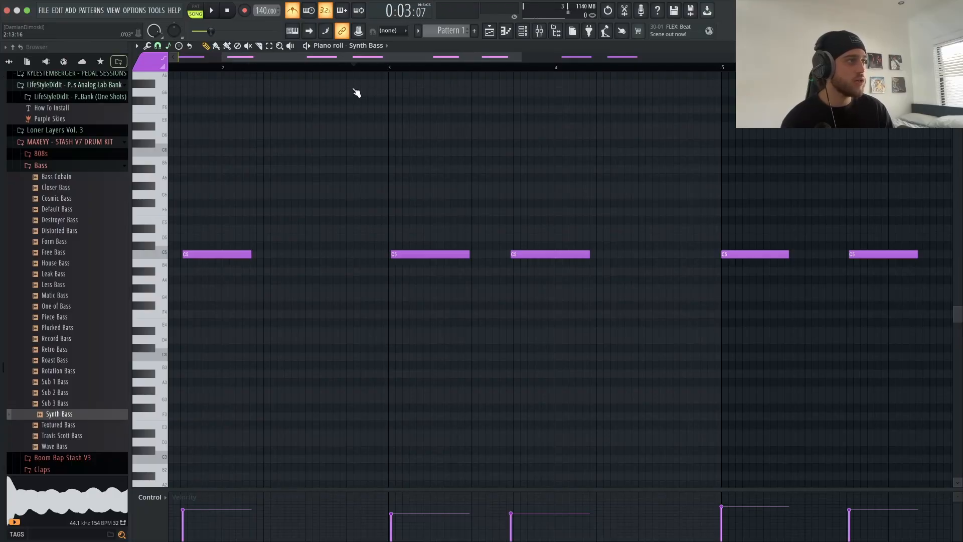
{"action": "scroll", "coordinate": [357, 96], "scroll_direction": "down", "scroll_amount": 4}
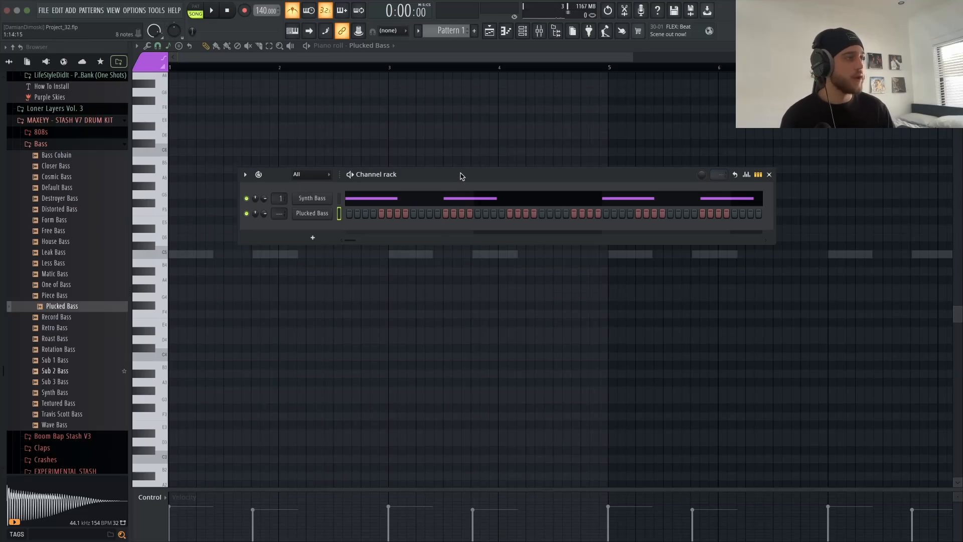
Step: Move the Channel rack away from the note area and close it to clear the Plucked Bass piano roll
{"action": "left_click_drag", "start_coordinate": [461, 176], "coordinate": [469, 384]}
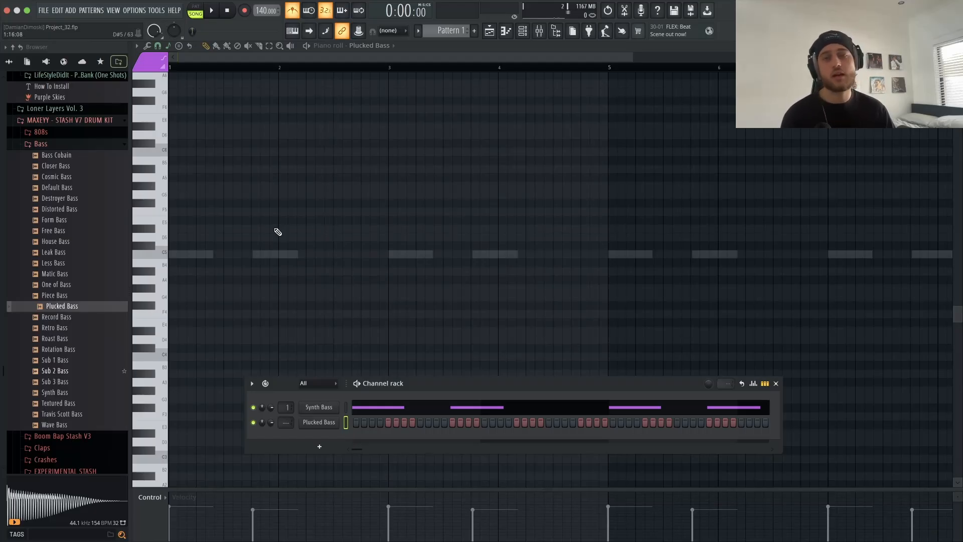
{"action": "scroll", "coordinate": [867, 330], "scroll_direction": "down", "scroll_amount": 3}
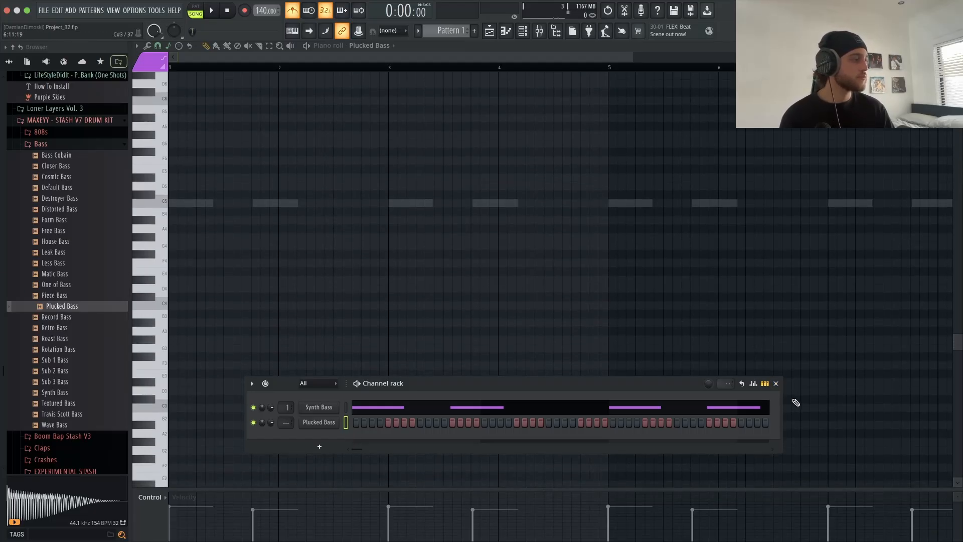
{"action": "left_click", "coordinate": [777, 384]}
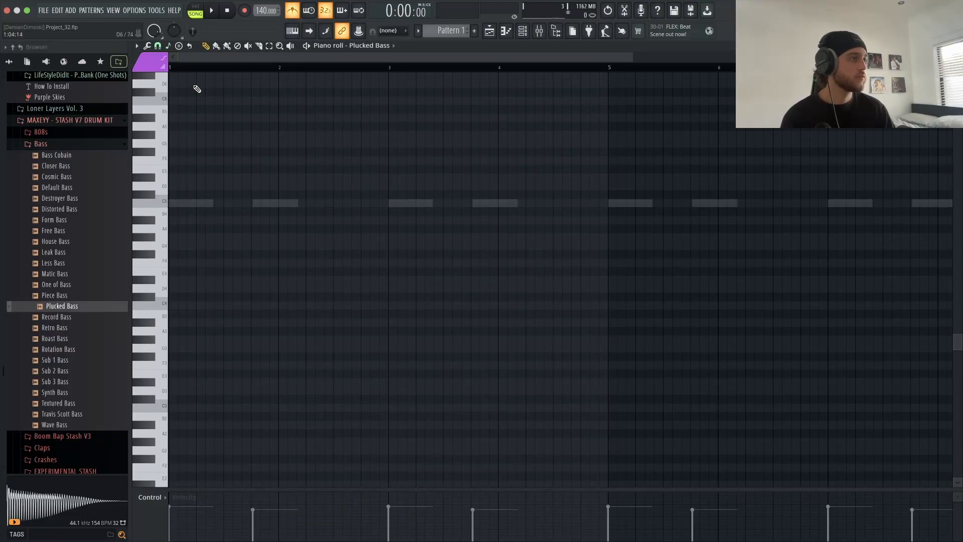
{"action": "key", "text": "space"}
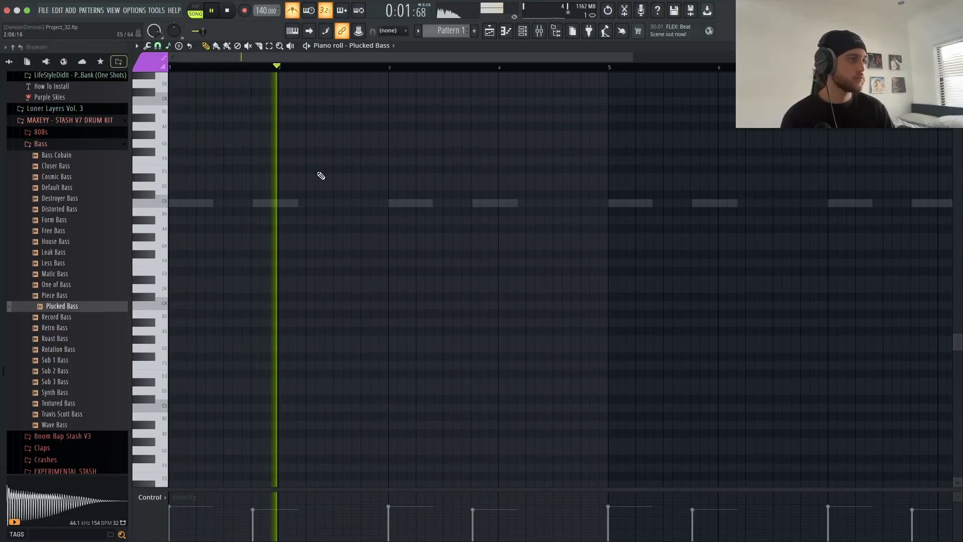
{"action": "left_click", "coordinate": [323, 176]}
{"action": "key", "text": "space"}
{"action": "right_click", "coordinate": [334, 176]}
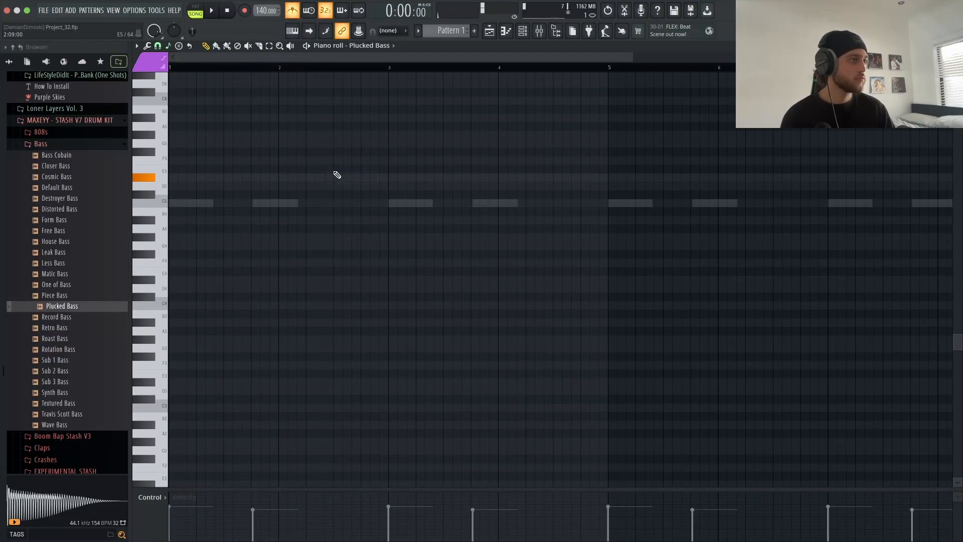
Step: Place an F5 note on beat 3 and a D5 note on beat 4 of bar 2, and shorten the F5 note by about half
{"action": "left_click", "coordinate": [335, 161]}
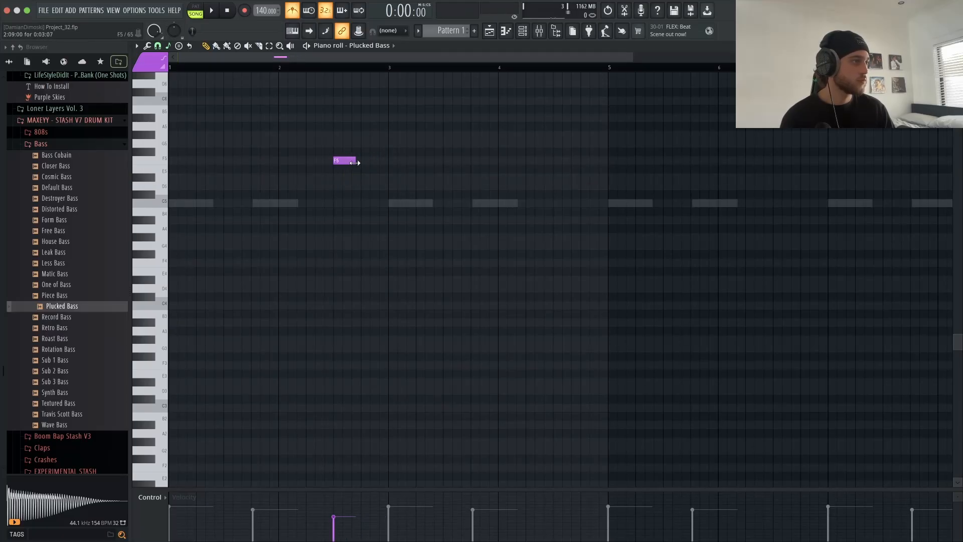
{"action": "left_click", "coordinate": [366, 186]}
{"action": "left_click", "coordinate": [312, 69]}
{"action": "key", "text": "space"}
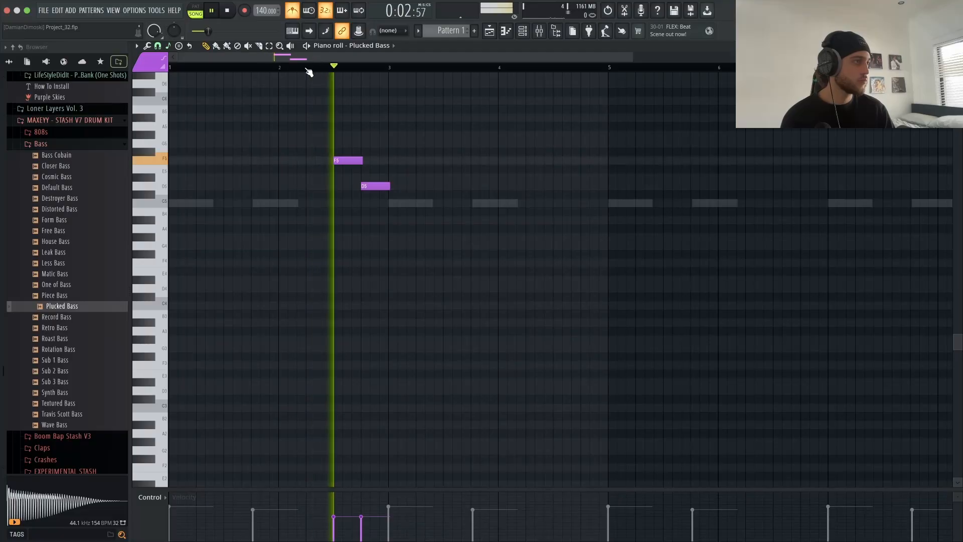
{"action": "key", "text": "space"}
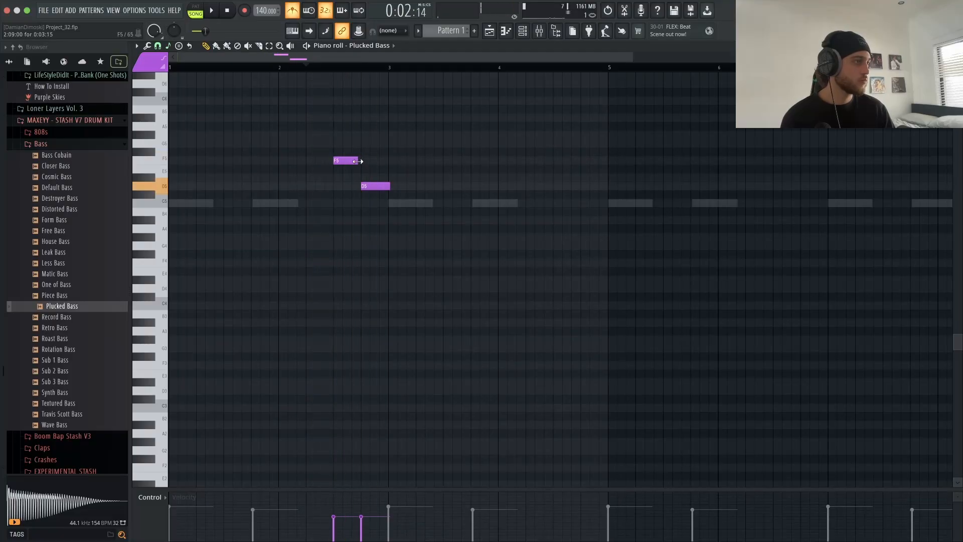
{"action": "left_click_drag", "start_coordinate": [357, 161], "coordinate": [347, 161]}
{"action": "left_click", "coordinate": [336, 160]}
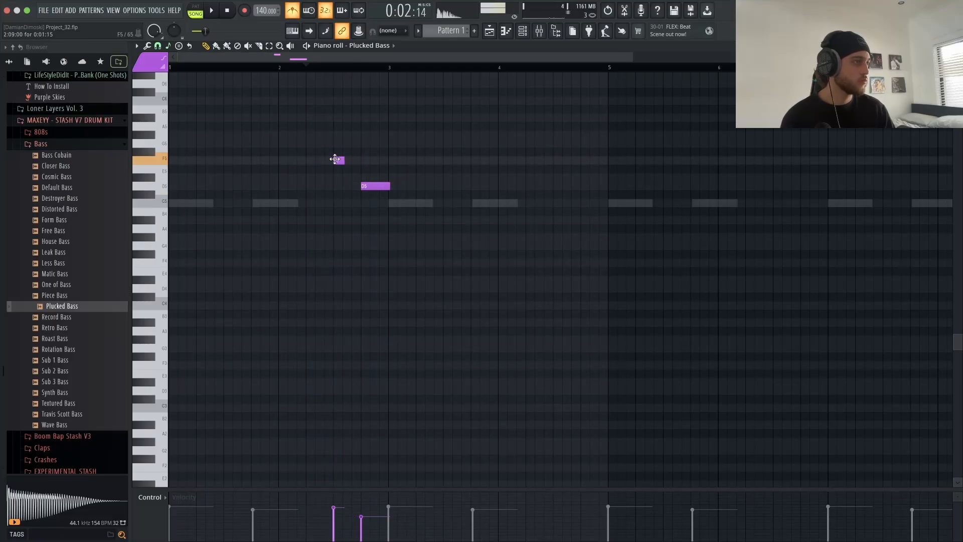
Step: Set the piano roll snap to 1/4 beat and re-enter the short F5 note on beat 3 of bar 2
{"action": "left_click", "coordinate": [162, 48]}
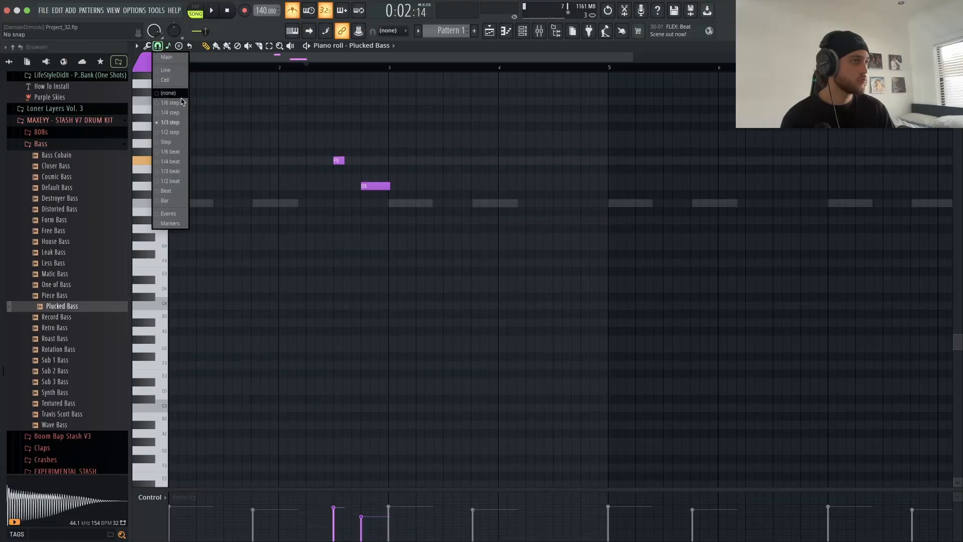
{"action": "left_click", "coordinate": [170, 161]}
{"action": "right_click", "coordinate": [341, 161]}
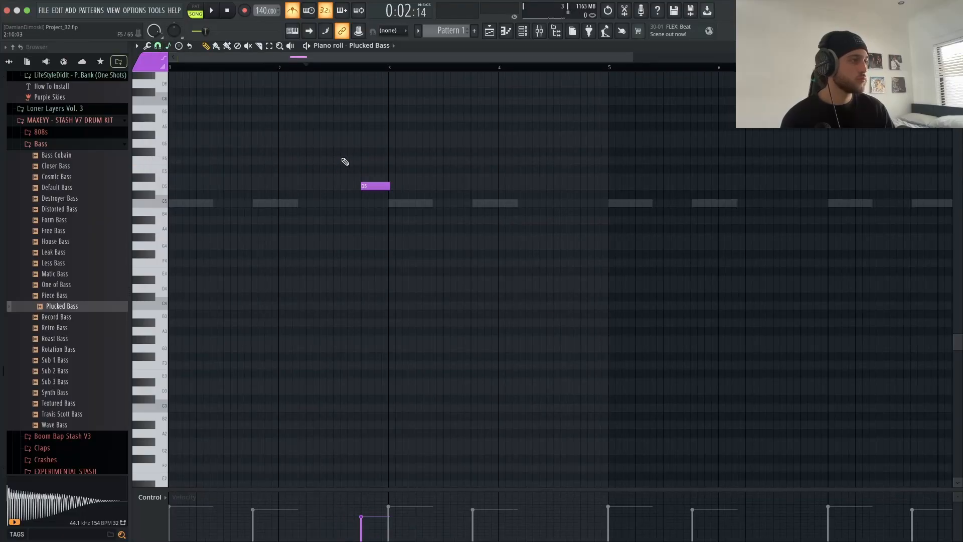
{"action": "left_click", "coordinate": [345, 161]}
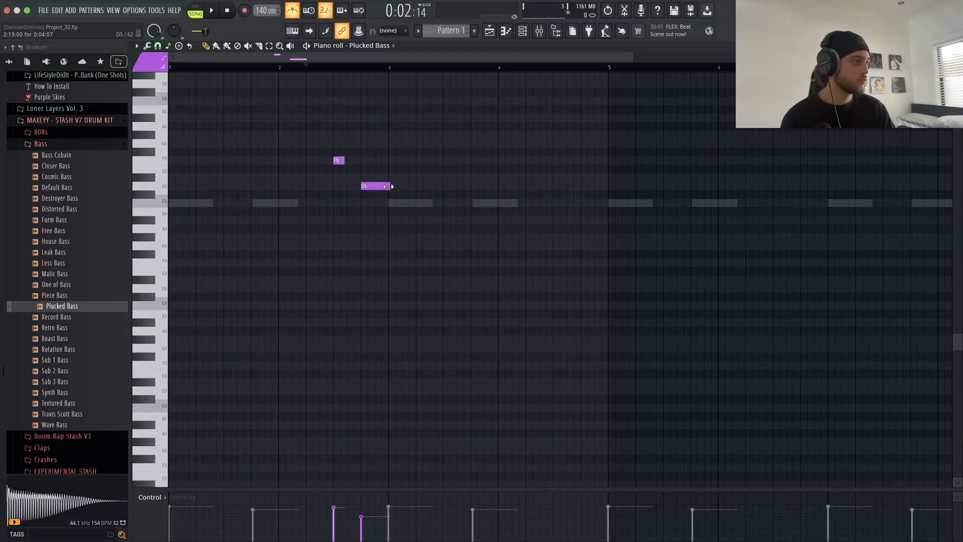
Step: Shorten the D5 note by about half and move it to D#5, half a beat after the F5 note's start
{"action": "key", "text": "space"}
{"action": "left_click_drag", "start_coordinate": [392, 187], "coordinate": [357, 177]}
{"action": "key", "text": "space"}
{"action": "key", "text": "space"}
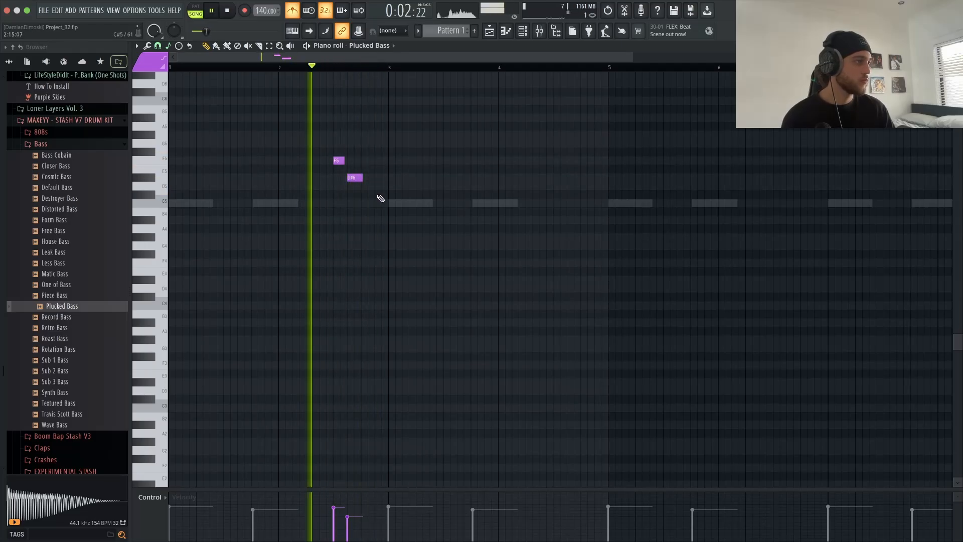
Step: Try a short D5 note at the very end of bar 2 and play the phrase back
{"action": "left_click", "coordinate": [374, 187]}
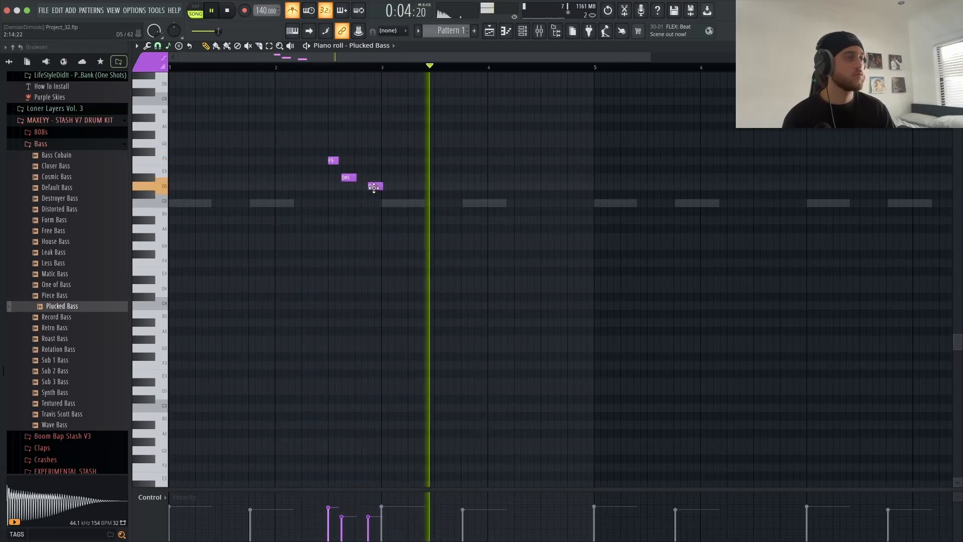
{"action": "scroll", "coordinate": [450, 116], "scroll_direction": "down", "scroll_amount": 2}
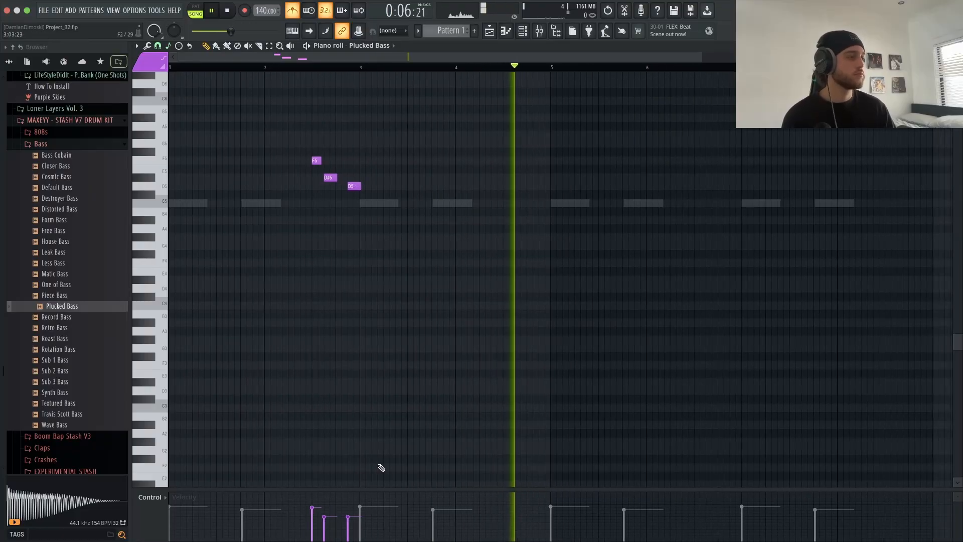
{"action": "left_click", "coordinate": [295, 69]}
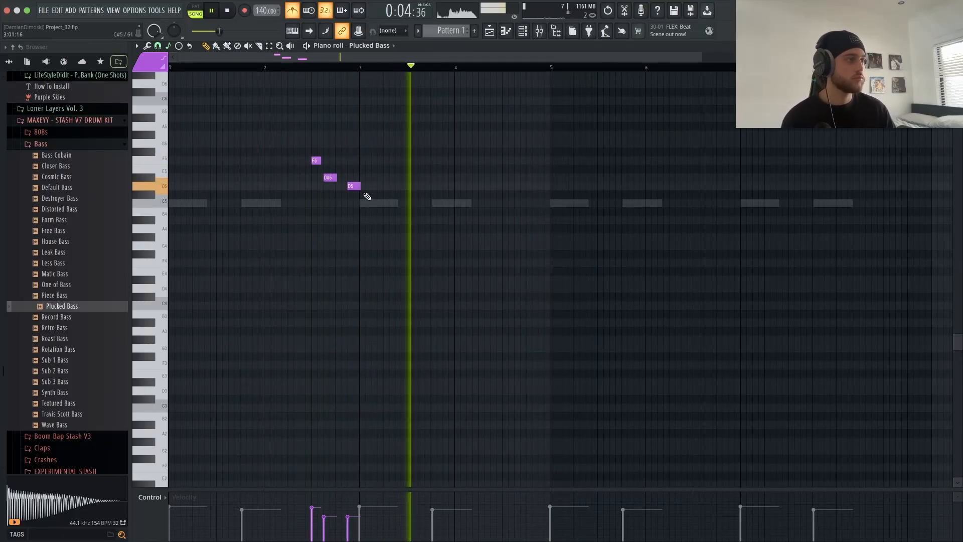
Step: Raise the velocity of all three Plucked Bass notes to the maximum and play the pattern from the start
{"action": "key", "text": "ctrl+a"}
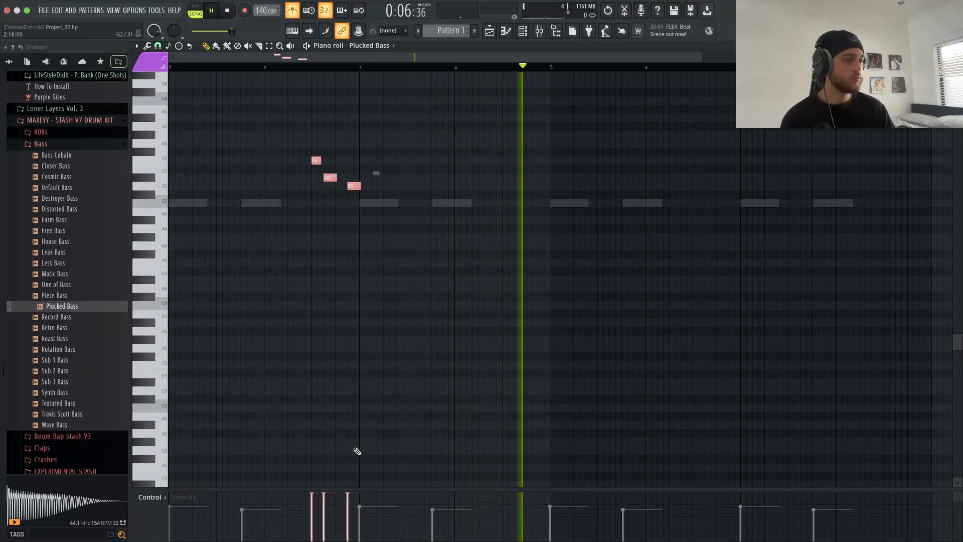
{"action": "key", "text": "space"}
{"action": "key", "text": "space"}
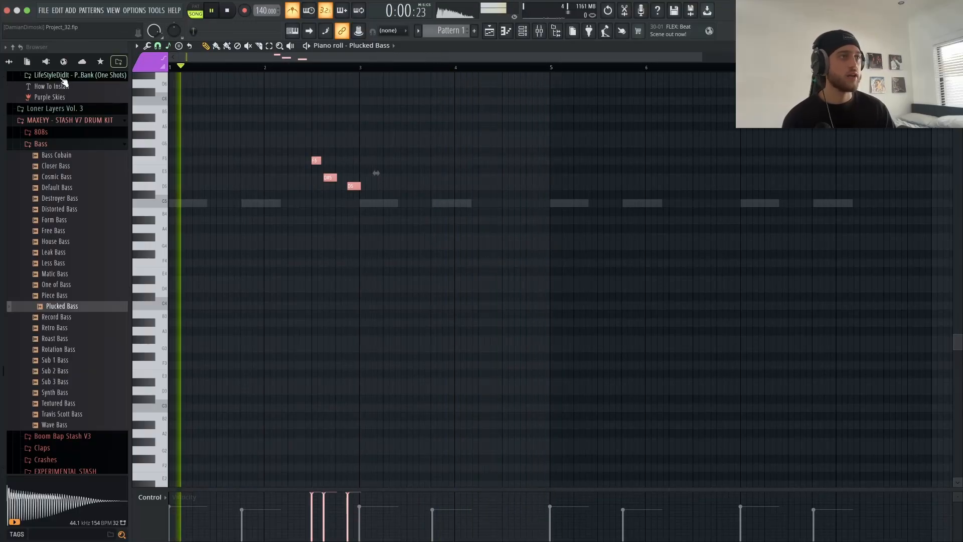
{"action": "key", "text": "ctrl+d"}
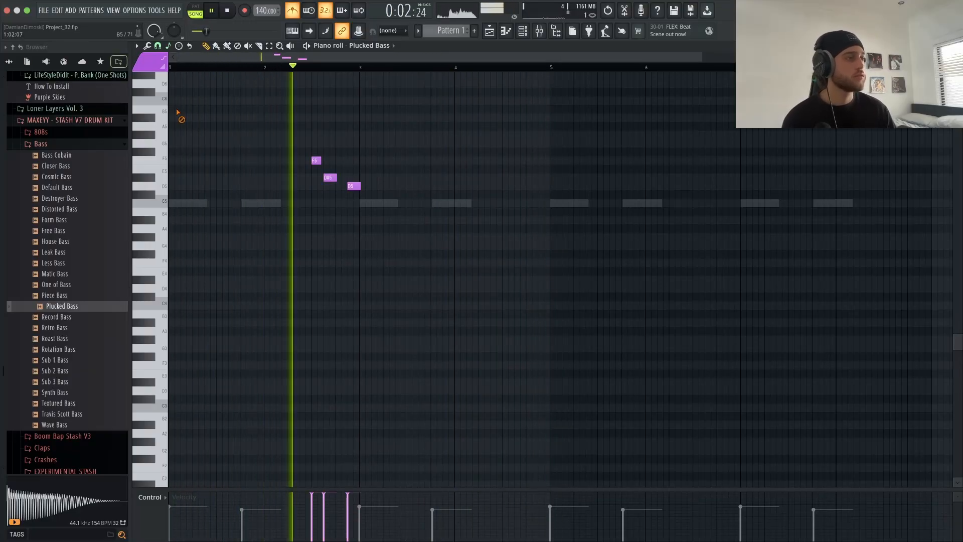
{"action": "key", "text": "space"}
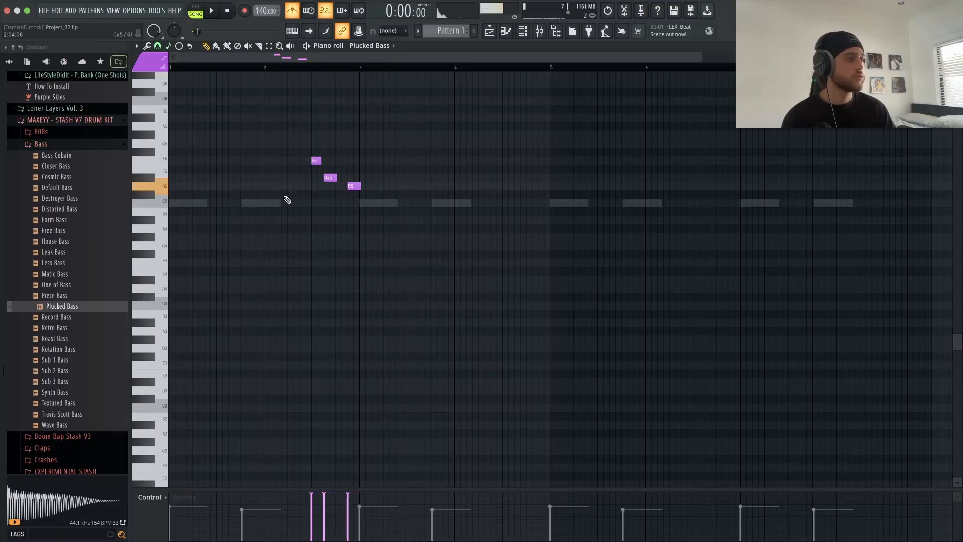
Step: Add a short note on beat 2 of bar 2, move it from D5 to C5 and play the phrase back
{"action": "left_click", "coordinate": [290, 187]}
{"action": "key", "text": "space"}
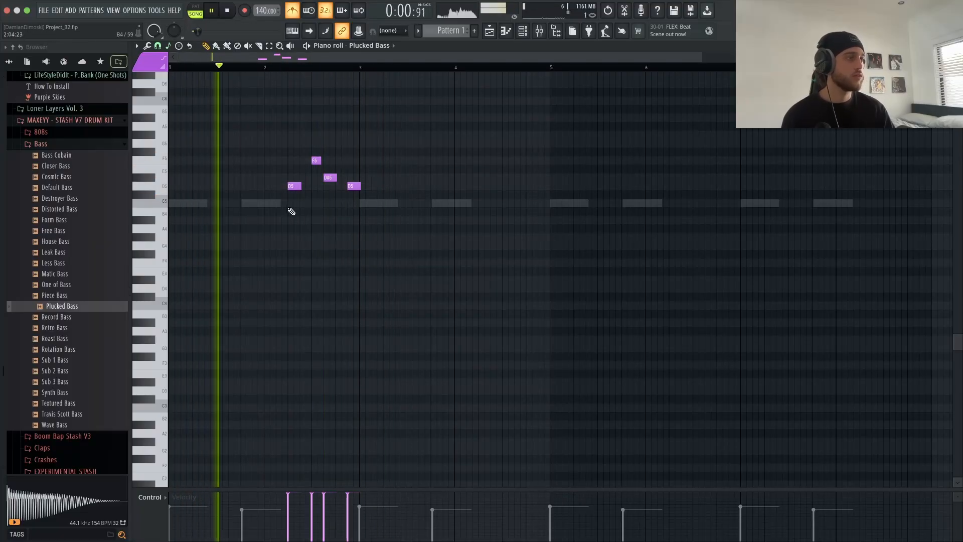
{"action": "left_click_drag", "start_coordinate": [290, 189], "coordinate": [289, 206]}
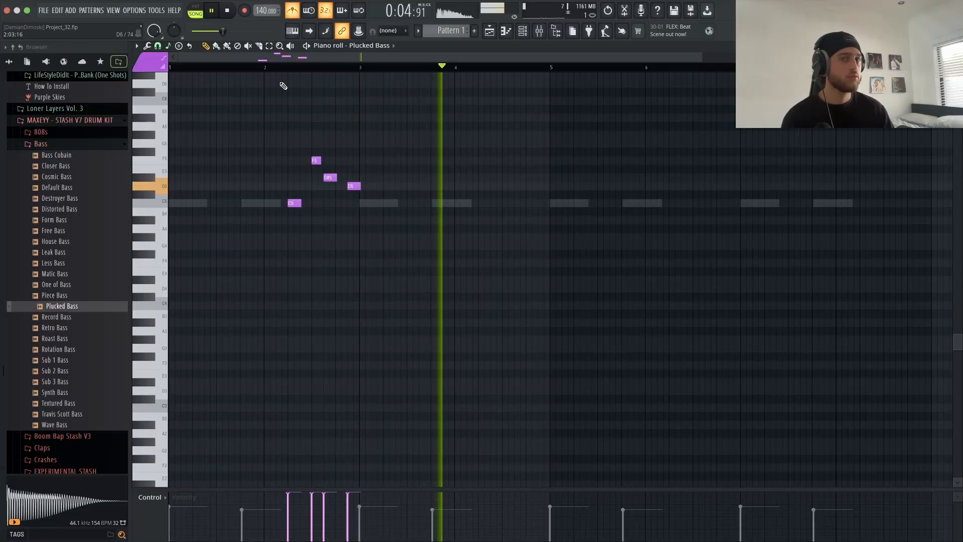
{"action": "key", "text": "space"}
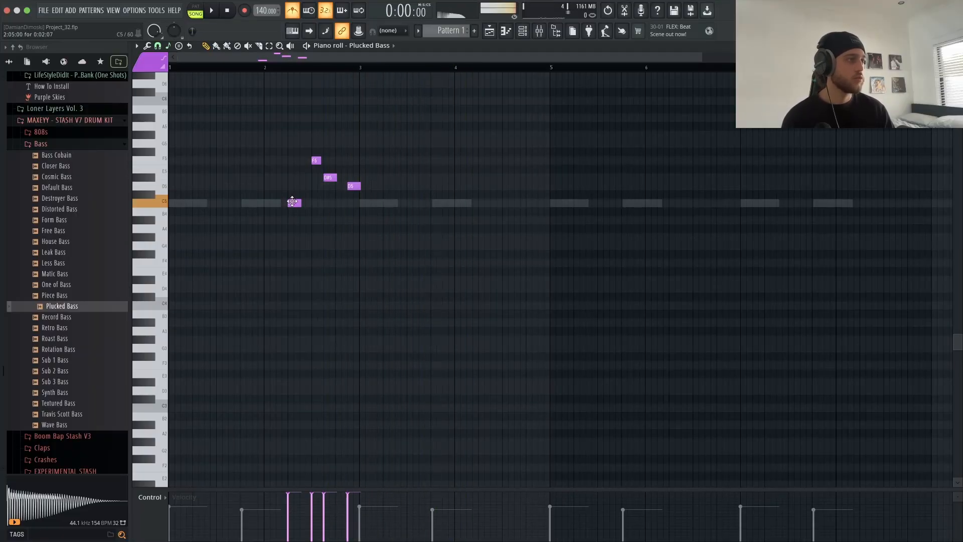
Step: Delete the D5 note at the end of bar 2 and listen to the remaining three-note phrase
{"action": "right_click", "coordinate": [355, 186]}
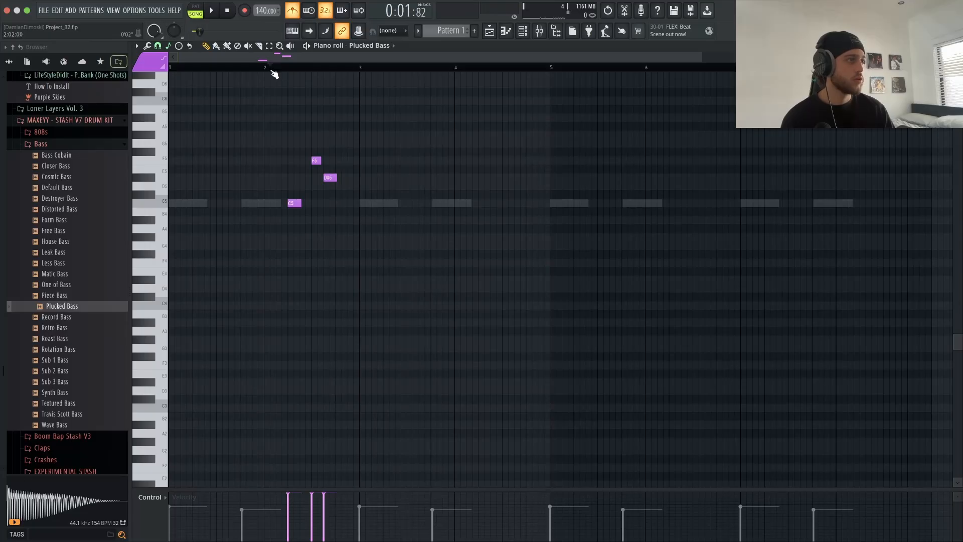
{"action": "key", "text": "space"}
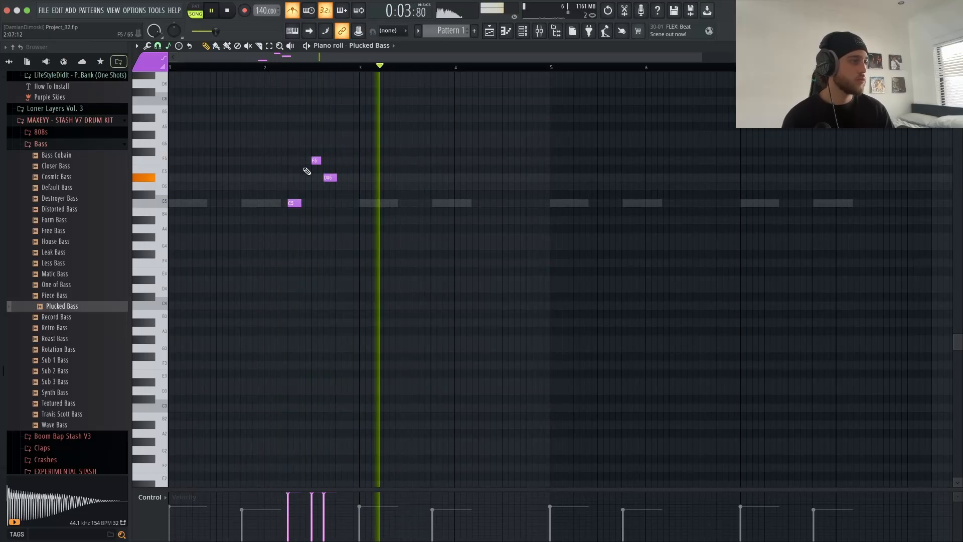
Step: Copy the three-note Plucked Bass phrase from bar 2 into bar 4 and stop playback
{"action": "left_click_drag", "start_coordinate": [346, 214], "coordinate": [220, 122]}
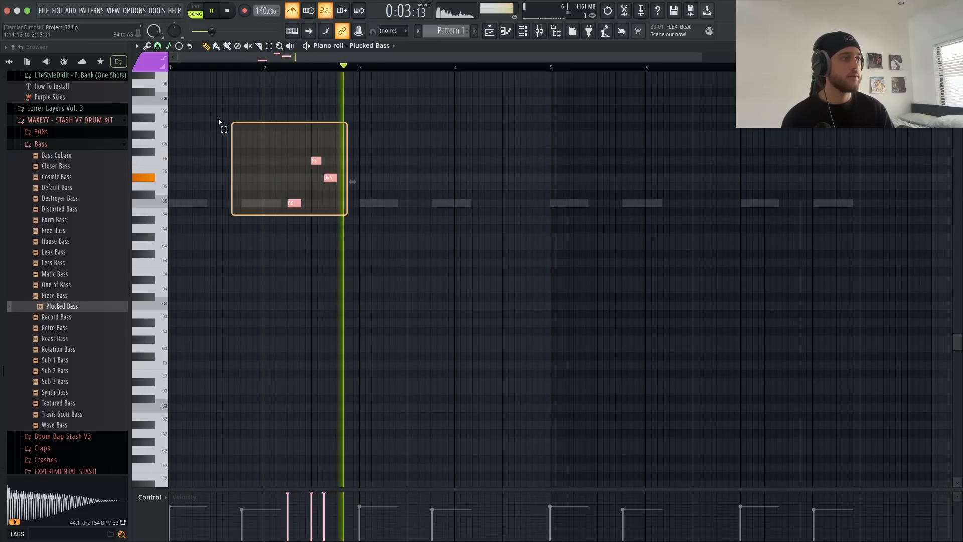
{"action": "left_click_drag", "start_coordinate": [294, 202], "coordinate": [496, 202]}
{"action": "key", "text": "space"}
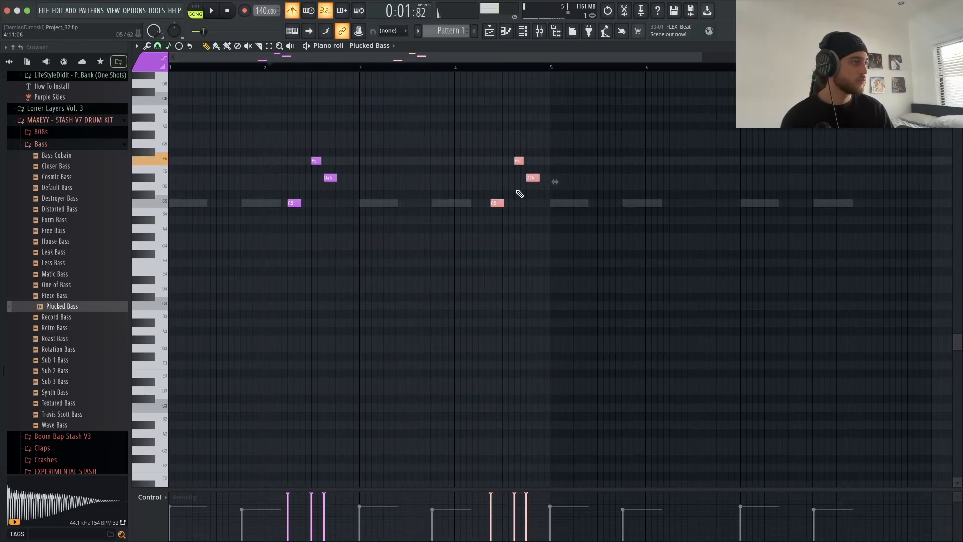
Step: Rework the copied phrase in bar 4 so short F5 and D#5 notes follow directly after the C5
{"action": "left_click", "coordinate": [520, 193]}
{"action": "mouse_move", "coordinate": [519, 160]}
{"action": "left_mouse_down"}
{"action": "mouse_move", "coordinate": [507, 160]}
{"action": "mouse_move", "coordinate": [521, 179]}
{"action": "left_mouse_up"}
{"action": "left_click", "coordinate": [533, 179]}
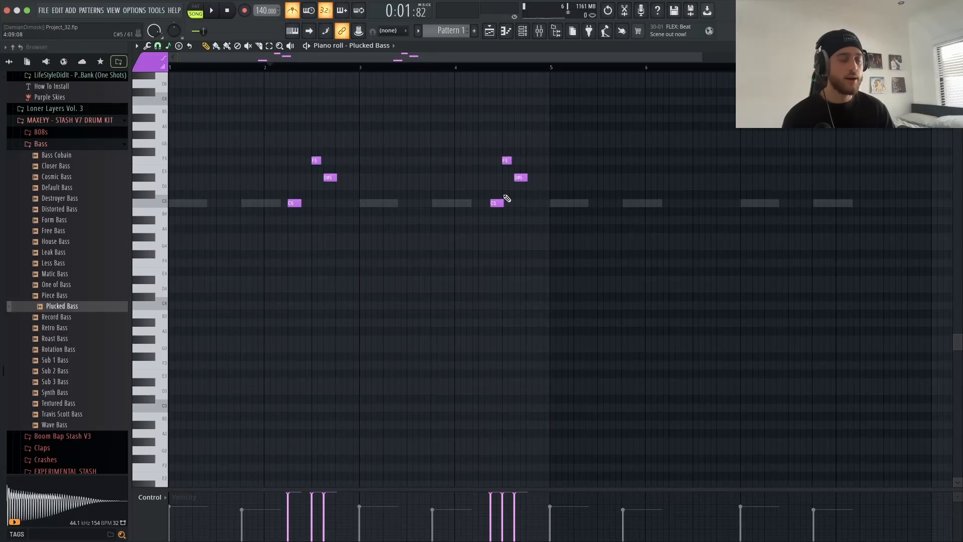
{"action": "scroll", "coordinate": [503, 165], "scroll_direction": "up", "scroll_amount": 3}
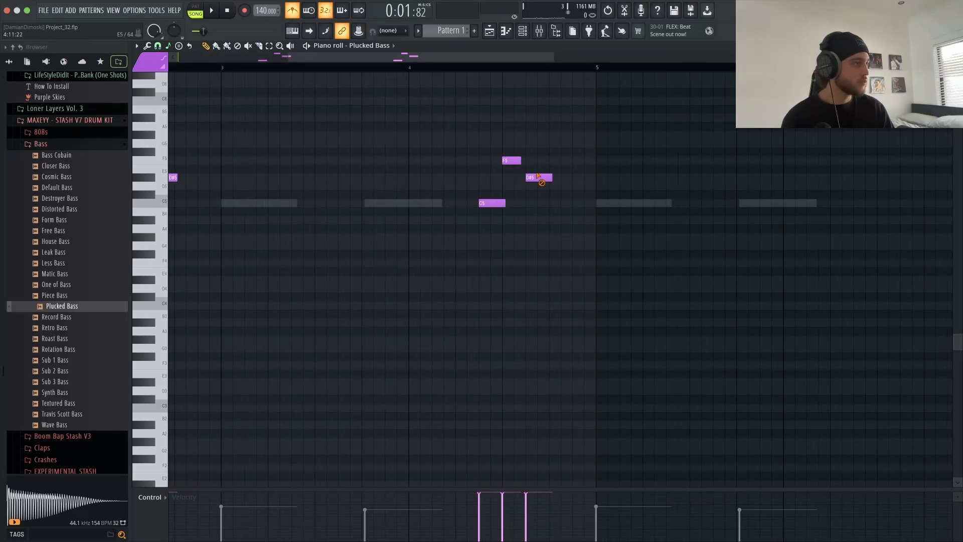
{"action": "right_click", "coordinate": [537, 177]}
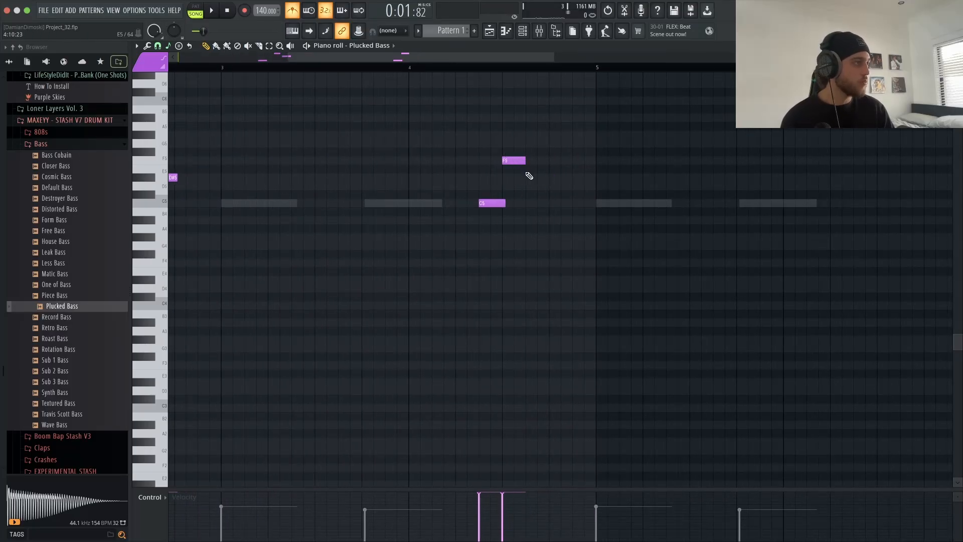
{"action": "left_click", "coordinate": [531, 179]}
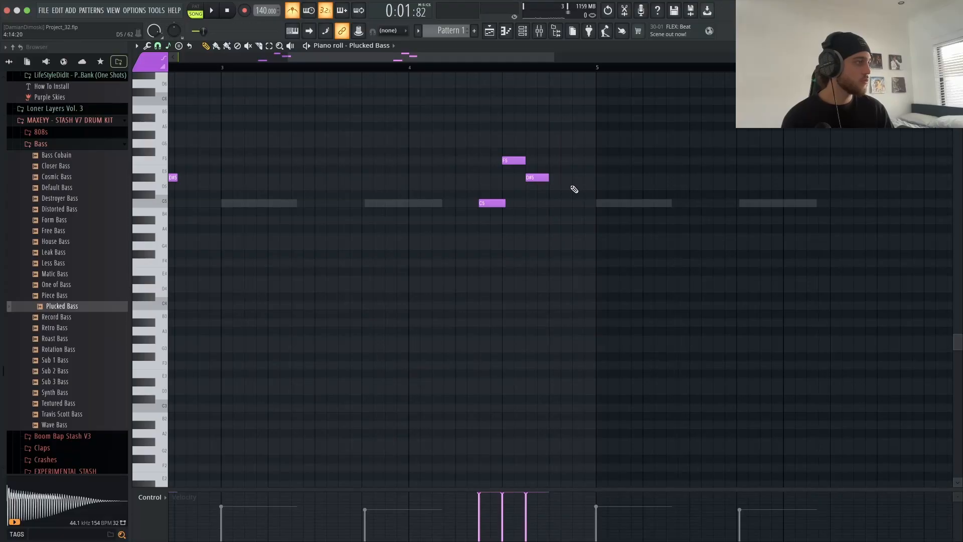
Step: Extend the bar 4 phrase with a short D5 and a final C6, and play it back
{"action": "left_click", "coordinate": [554, 186]}
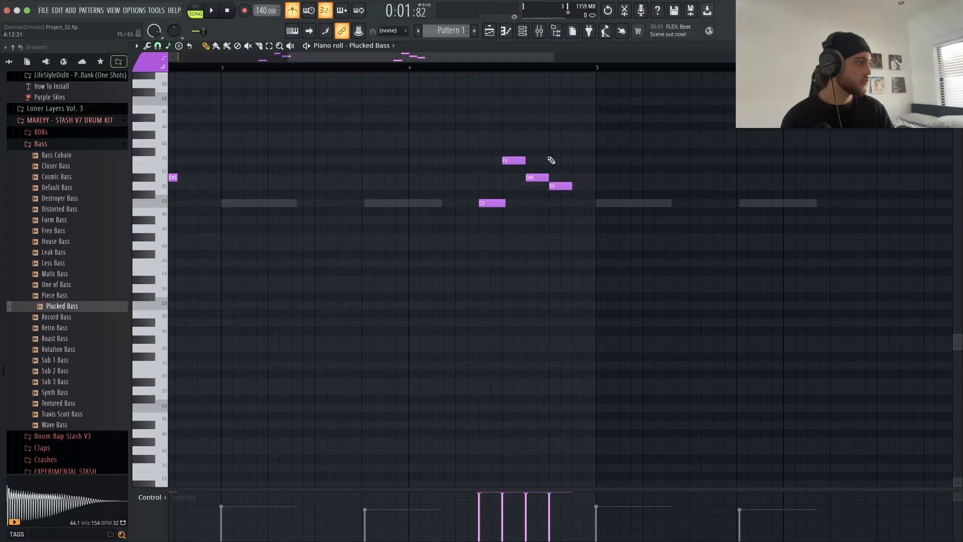
{"action": "left_click", "coordinate": [582, 144]}
{"action": "left_click_drag", "start_coordinate": [582, 144], "coordinate": [588, 96]}
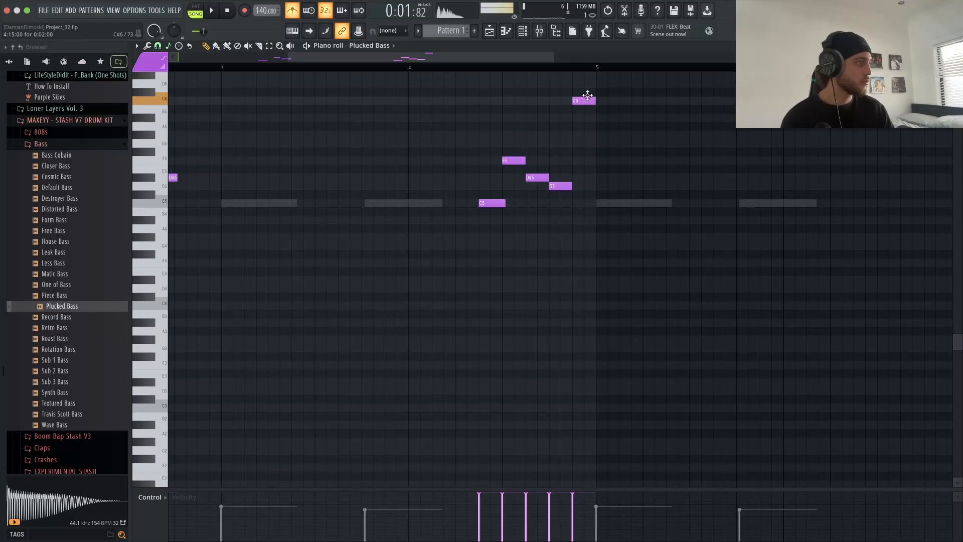
{"action": "key", "text": "space"}
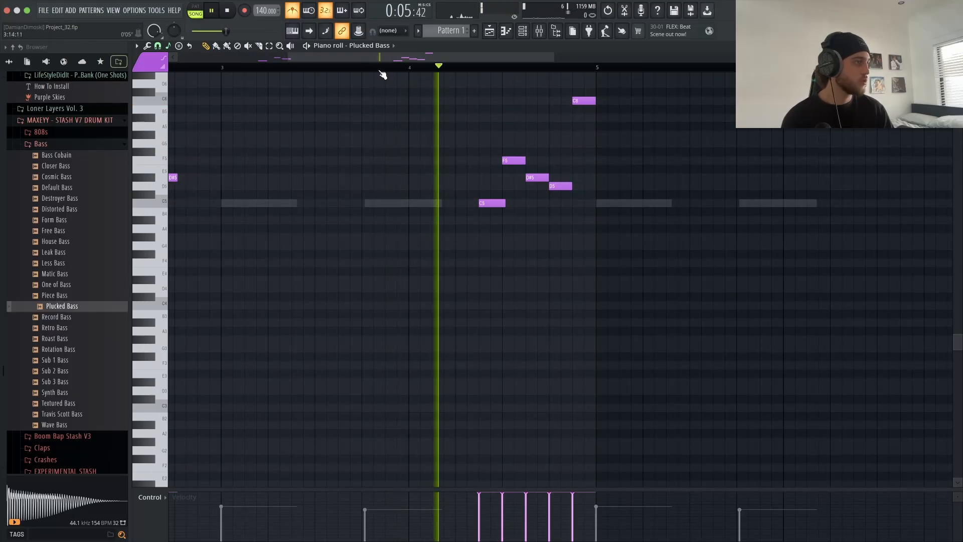
{"action": "key", "text": "space"}
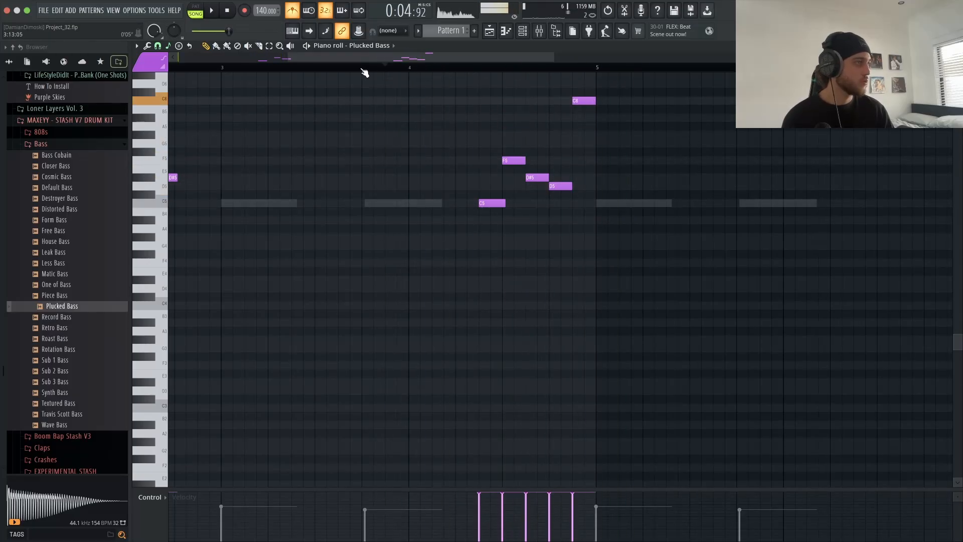
{"action": "key", "text": "space"}
Step: Duplicate the Plucked Bass melody of bars 1 to 4 into bars 5 to 8 and listen to the result
{"action": "scroll", "coordinate": [234, 80], "scroll_direction": "down", "scroll_amount": 1}
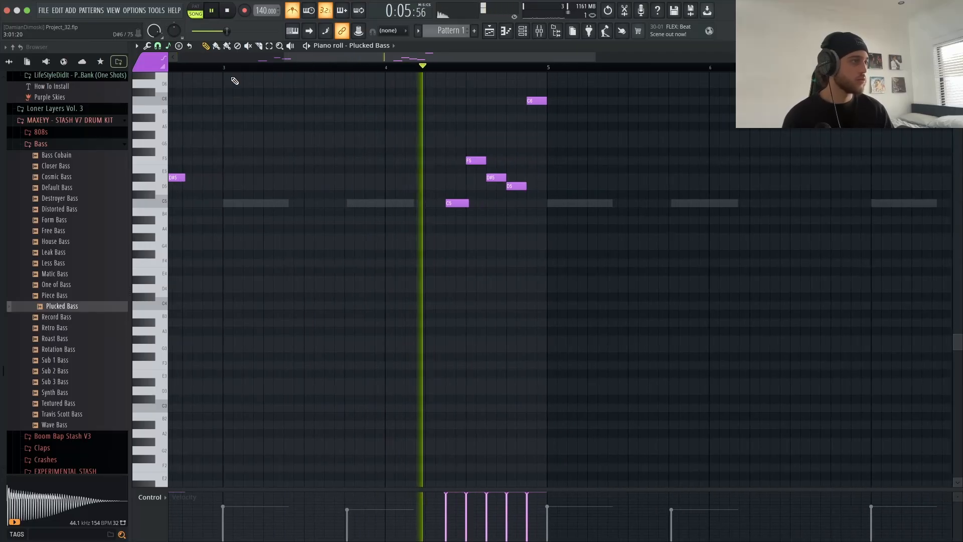
{"action": "scroll", "coordinate": [235, 81], "scroll_direction": "down", "scroll_amount": 1}
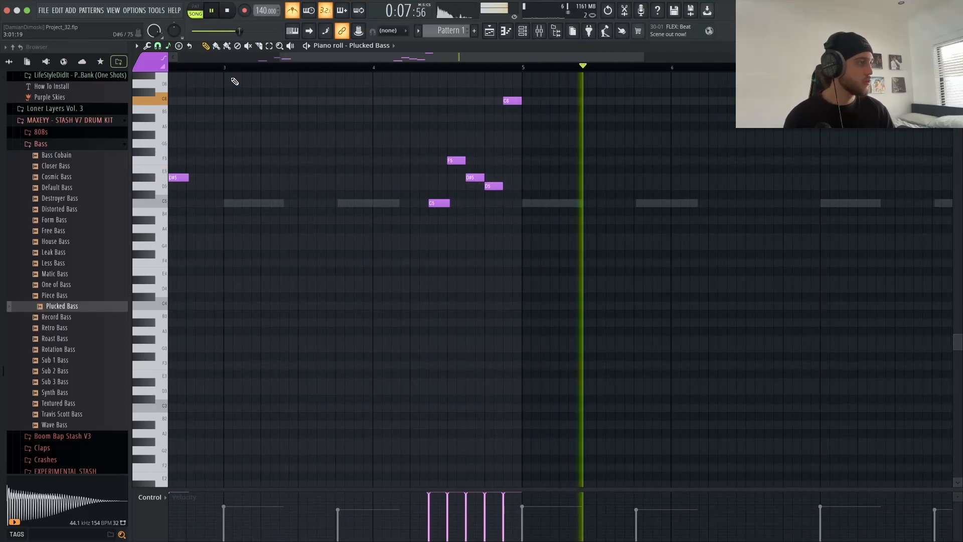
{"action": "scroll", "coordinate": [234, 80], "scroll_direction": "down", "scroll_amount": 3}
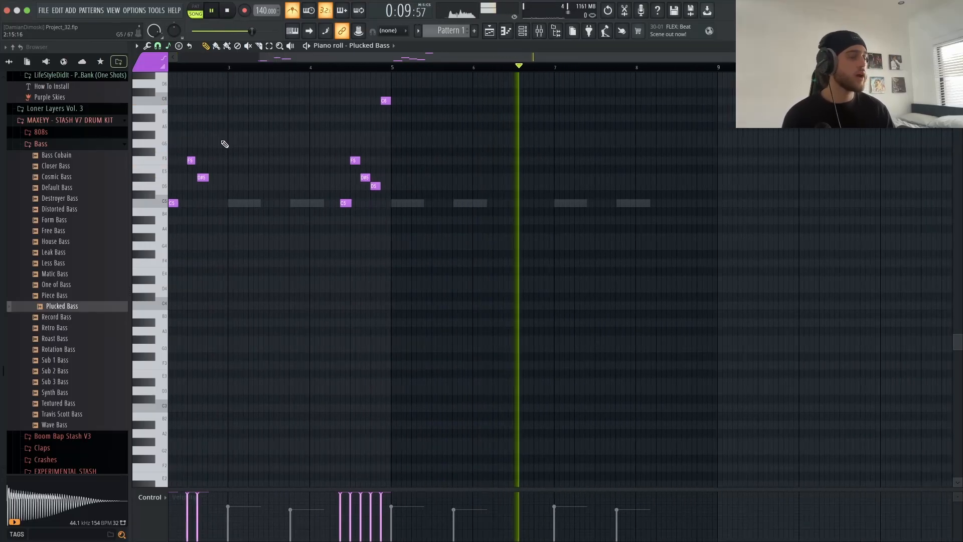
{"action": "scroll", "coordinate": [172, 88], "scroll_direction": "down", "scroll_amount": 1}
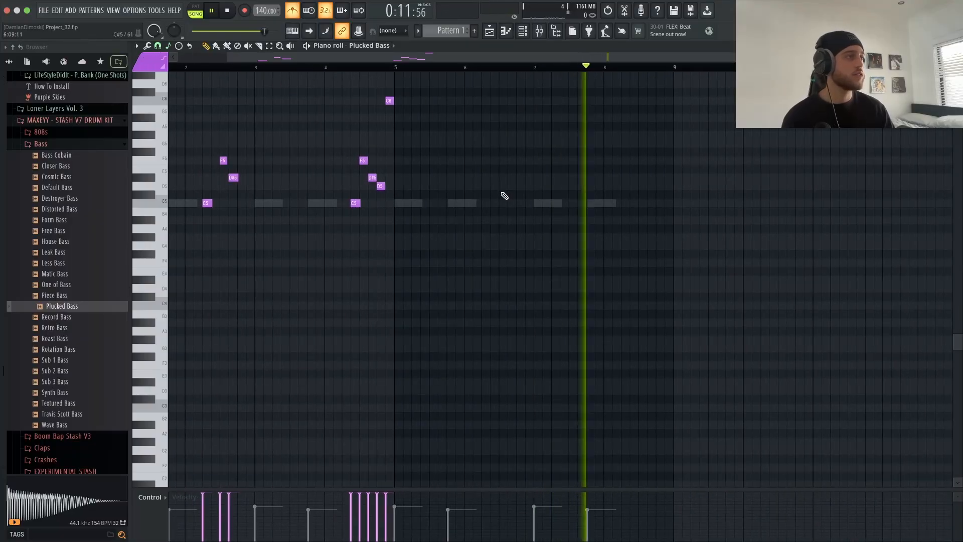
{"action": "left_click_drag", "start_coordinate": [394, 67], "coordinate": [8, 145]}
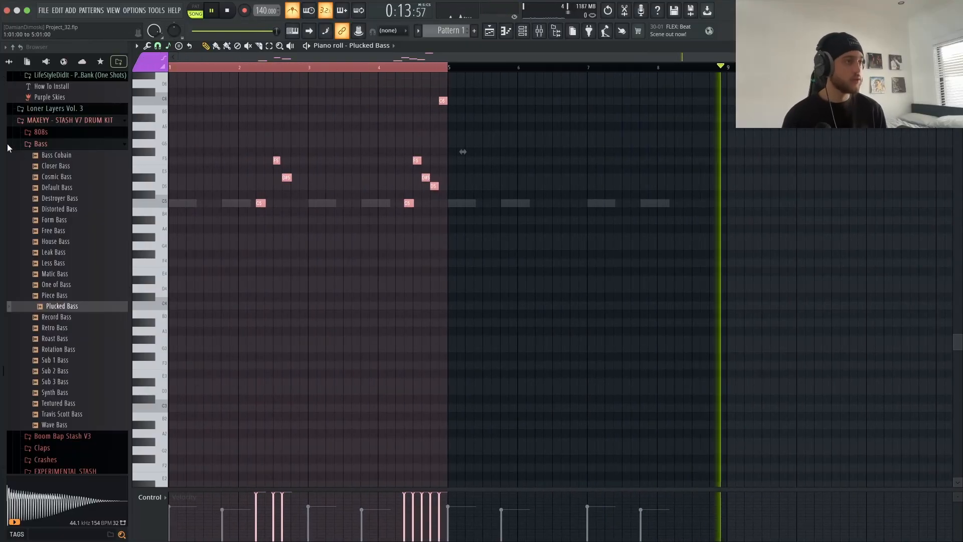
{"action": "key", "text": "ctrl+b"}
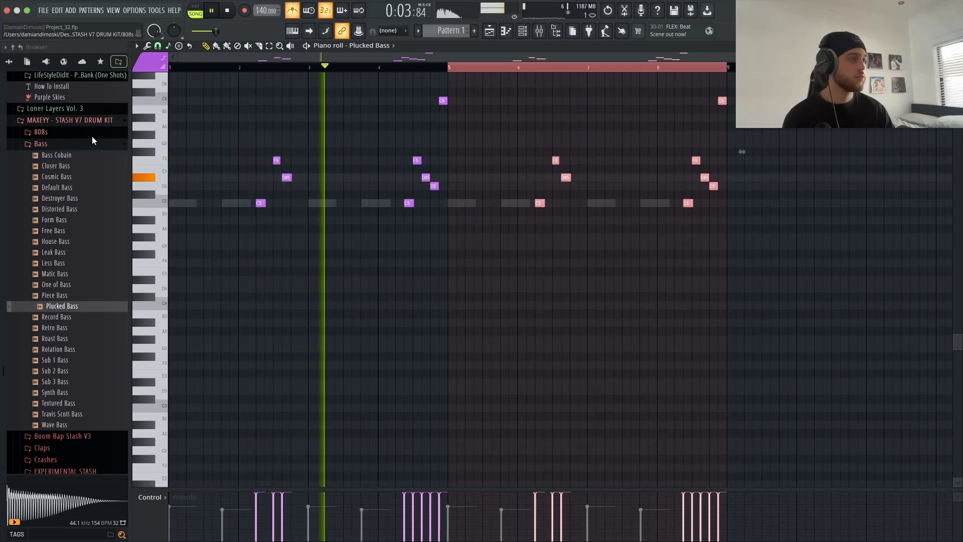
{"action": "right_click", "coordinate": [310, 102]}
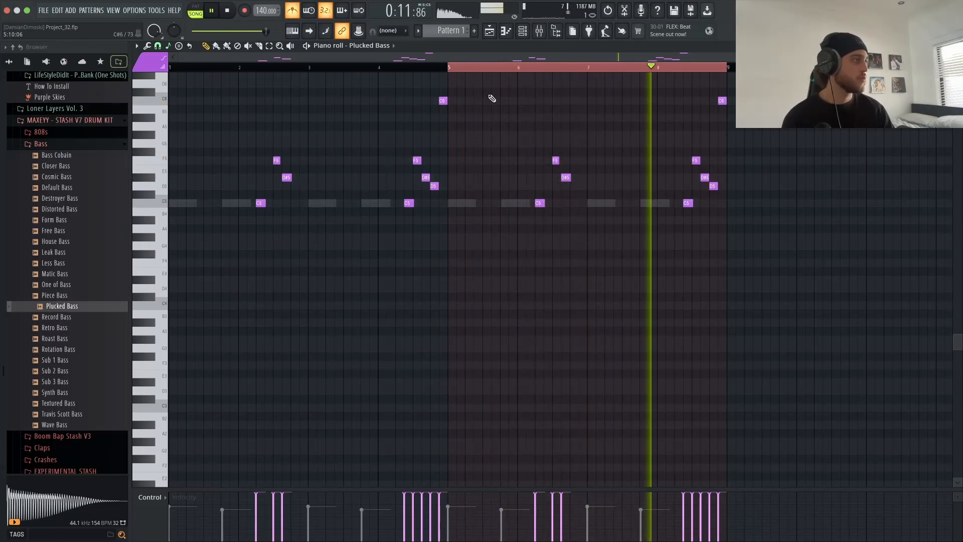
{"action": "key", "text": "space"}
Step: Humanize all Plucked Bass notes with a velocity range of 0.240, velocity offset of -0.232 and start time offset of 0.006
{"action": "left_click", "coordinate": [490, 63]}
{"action": "scroll", "coordinate": [209, 80], "scroll_direction": "down", "scroll_amount": 2}
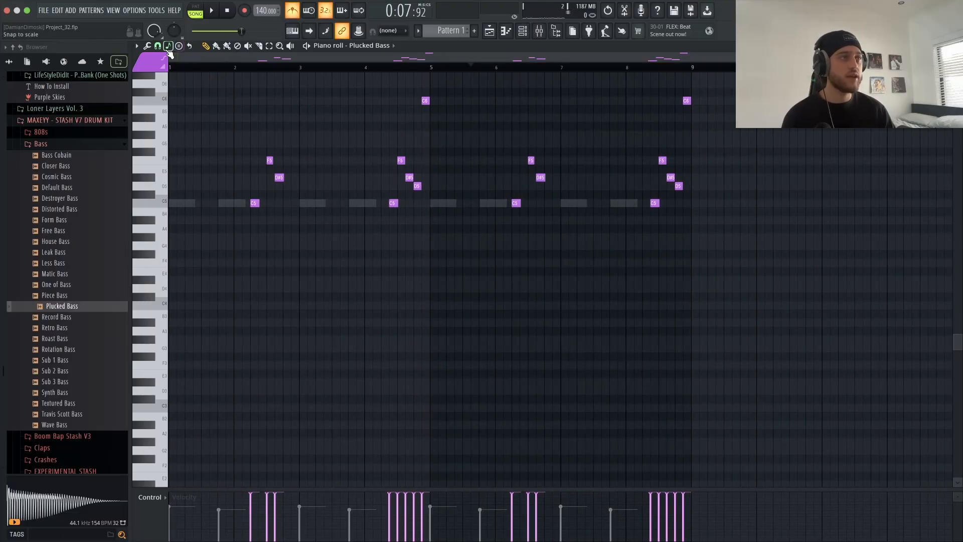
{"action": "left_click", "coordinate": [149, 46]}
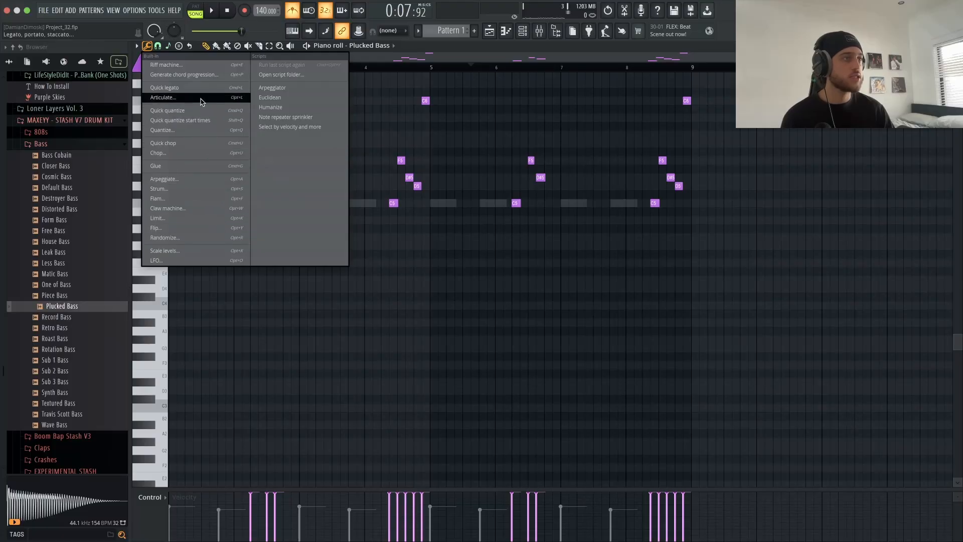
{"action": "left_click", "coordinate": [280, 107]}
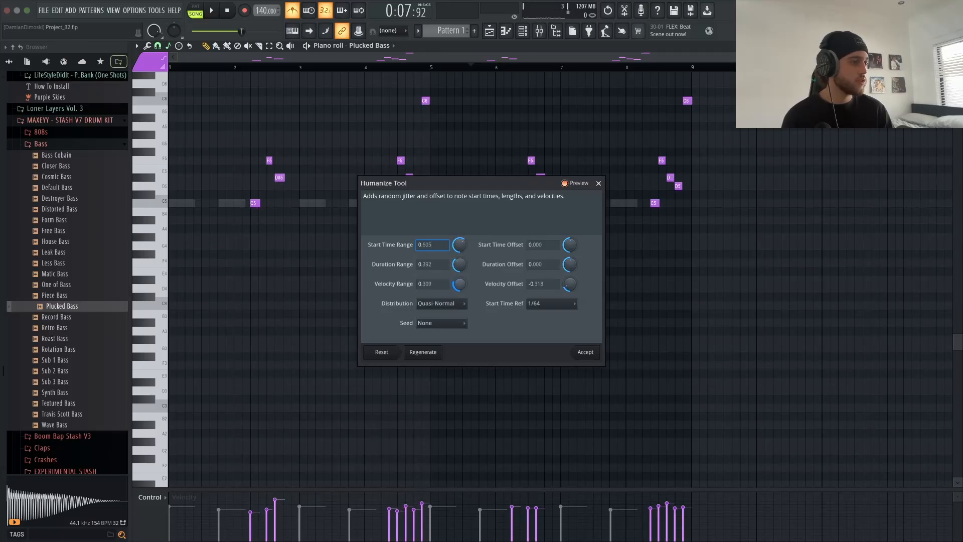
{"action": "left_click_drag", "start_coordinate": [456, 284], "coordinate": [456, 291]}
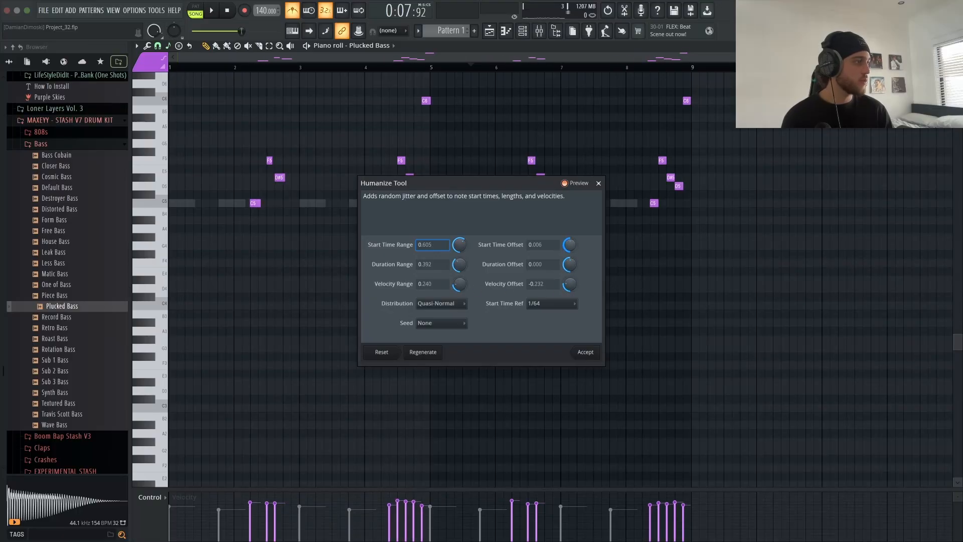
{"action": "left_click", "coordinate": [584, 352]}
Step: Play the pattern and set the project tempo to 145 BPM
{"action": "key", "text": "space"}
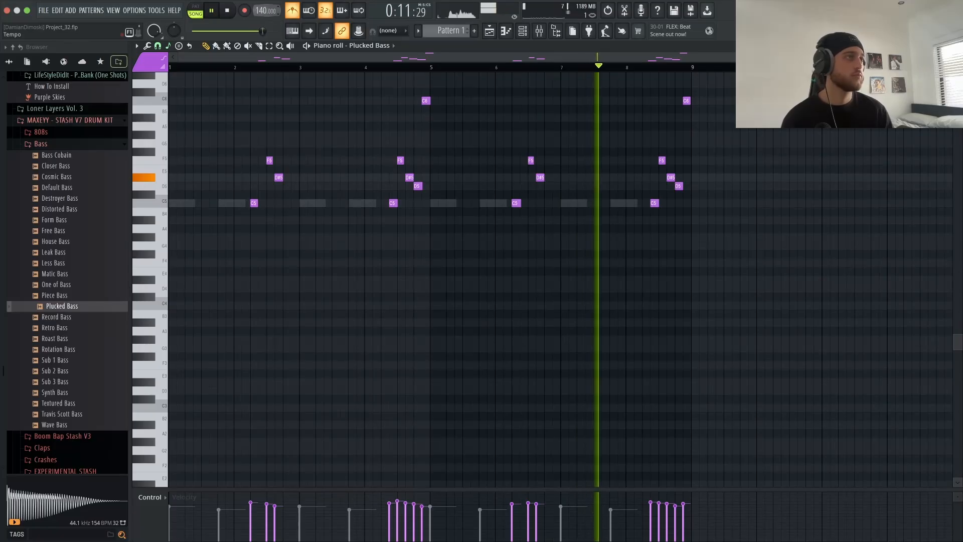
{"action": "scroll", "coordinate": [264, 12], "scroll_direction": "up", "scroll_amount": 5}
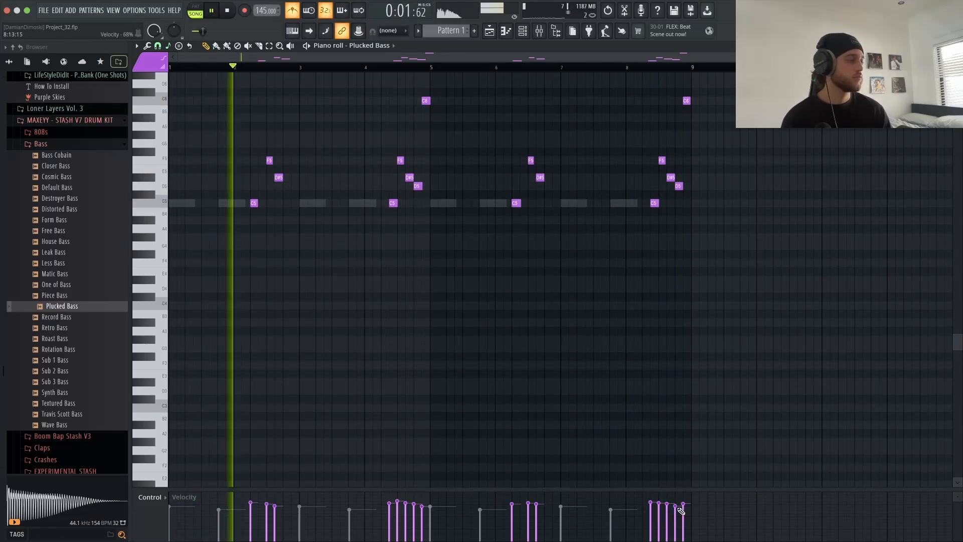
Step: Vary the velocities of individual Plucked Bass notes in bars 2, 4 and 8 while listening to the pattern
{"action": "mouse_move", "coordinate": [679, 518]}
{"action": "left_mouse_down"}
{"action": "mouse_move", "coordinate": [671, 523]}
{"action": "mouse_move", "coordinate": [664, 511]}
{"action": "mouse_move", "coordinate": [686, 509]}
{"action": "mouse_move", "coordinate": [685, 502]}
{"action": "mouse_move", "coordinate": [674, 497]}
{"action": "mouse_move", "coordinate": [667, 519]}
{"action": "mouse_move", "coordinate": [677, 517]}
{"action": "mouse_move", "coordinate": [665, 512]}
{"action": "left_mouse_up"}
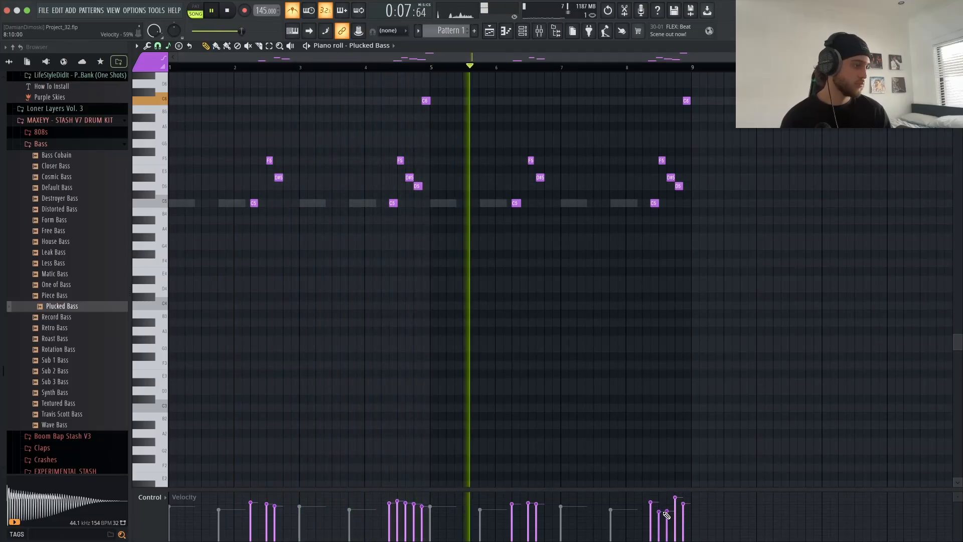
{"action": "mouse_move", "coordinate": [402, 512]}
{"action": "left_mouse_down"}
{"action": "mouse_move", "coordinate": [400, 522]}
{"action": "mouse_move", "coordinate": [422, 497]}
{"action": "mouse_move", "coordinate": [394, 516]}
{"action": "mouse_move", "coordinate": [397, 526]}
{"action": "left_mouse_up"}
{"action": "left_click", "coordinate": [413, 511]}
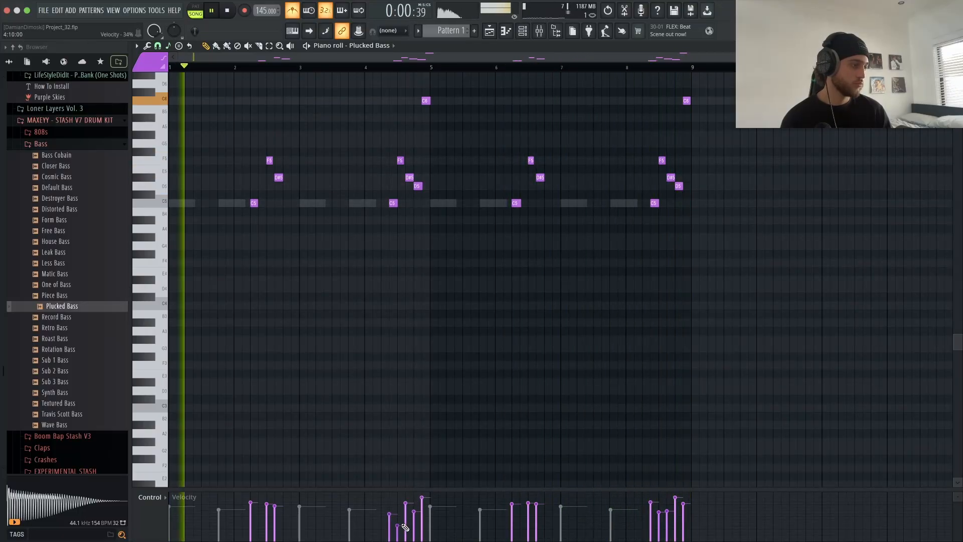
{"action": "left_click_drag", "start_coordinate": [269, 506], "coordinate": [269, 515]}
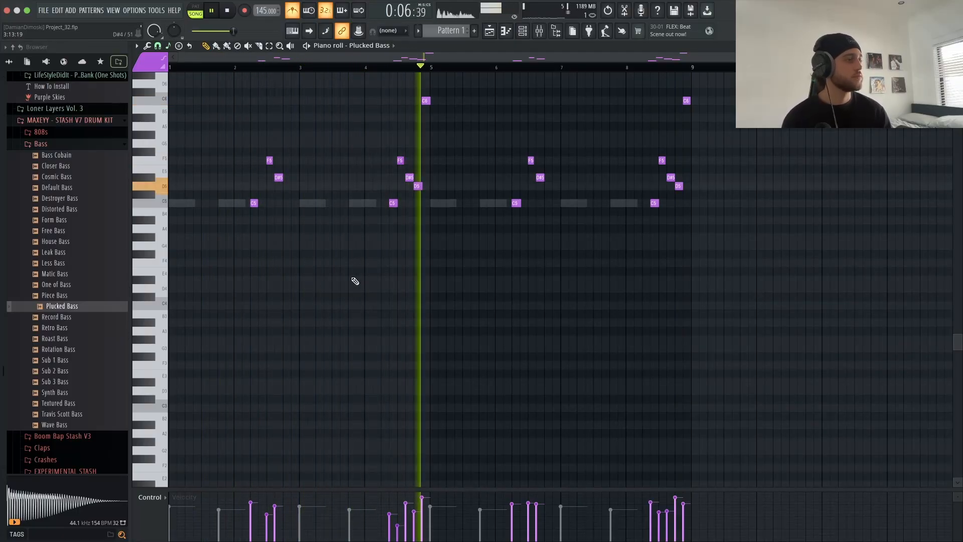
{"action": "key", "text": "space"}
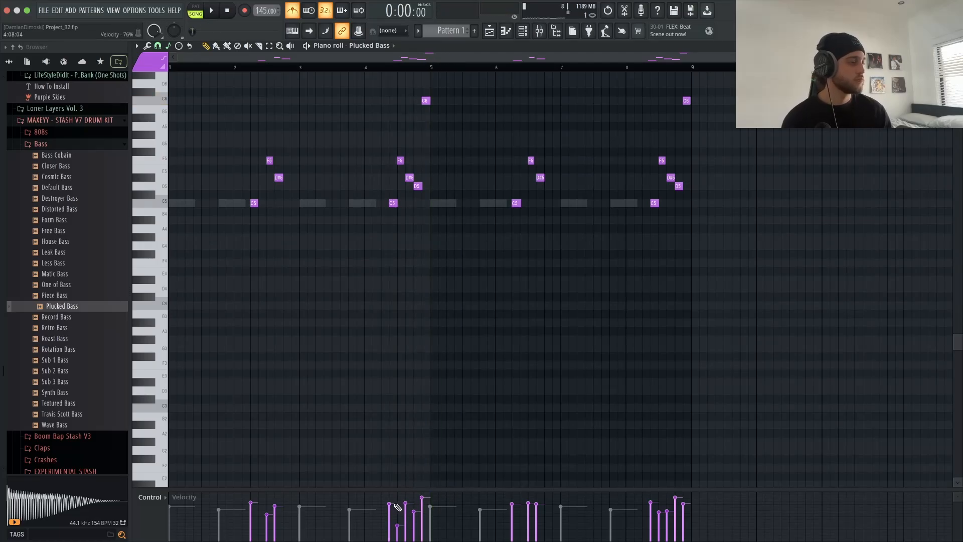
{"action": "key", "text": "space"}
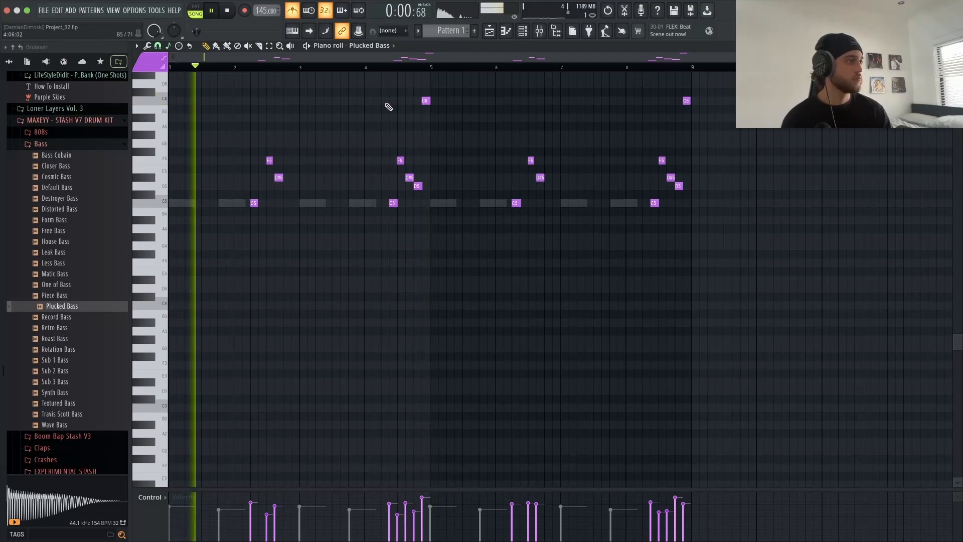
Step: Move the playback position to bar 4 and add Fruity Parametric EQ 2 to mixer Insert 1
{"action": "left_click", "coordinate": [370, 70]}
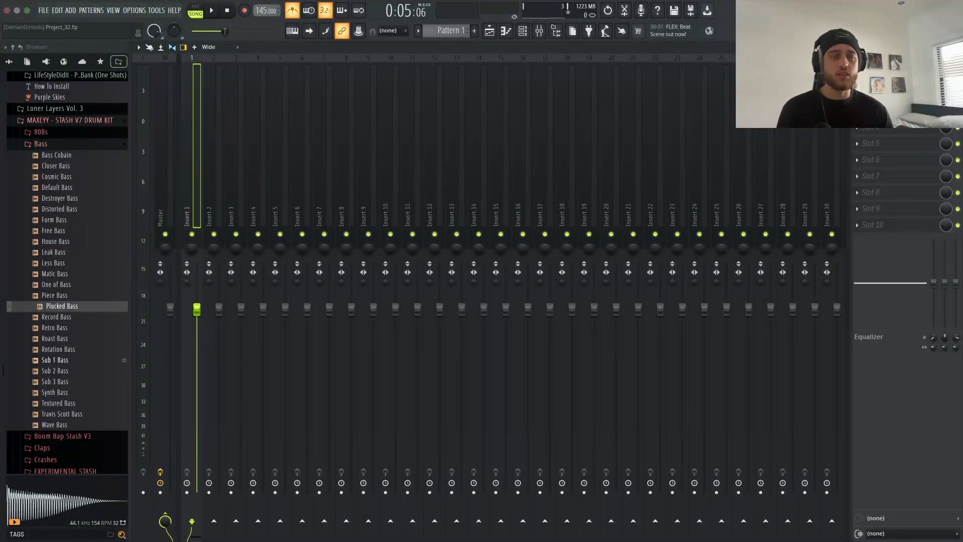
{"action": "left_click", "coordinate": [857, 78]}
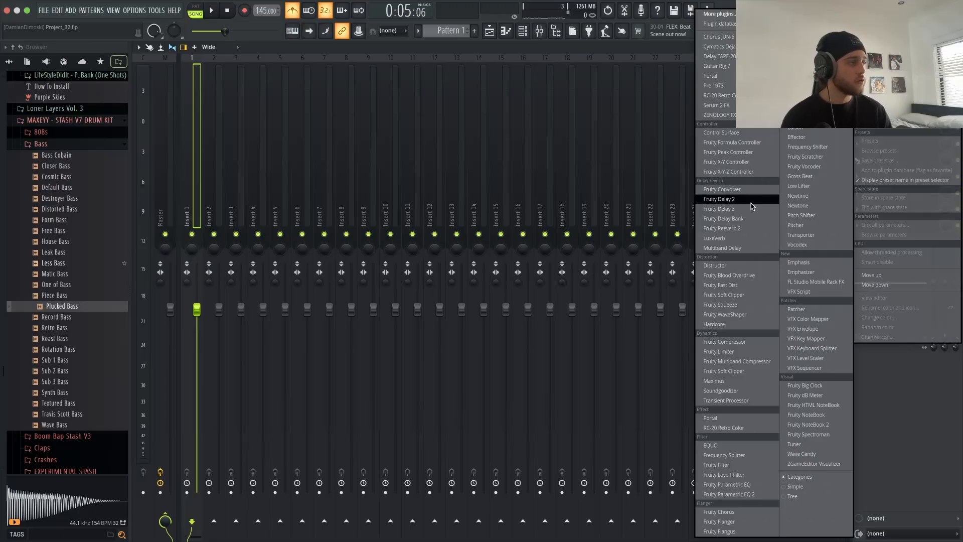
{"action": "left_click", "coordinate": [732, 494]}
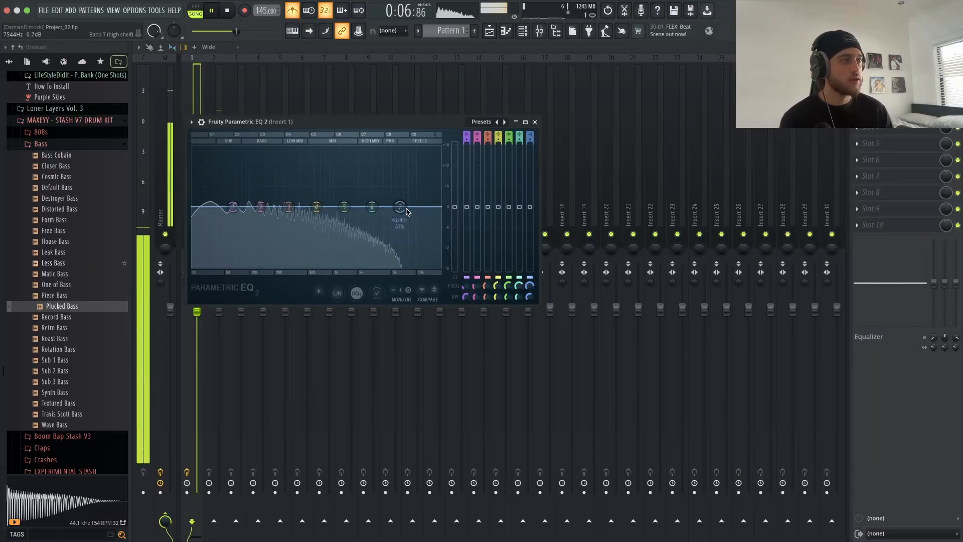
Step: Try to cut the highs by pulling EQ bands 5, 6 and 7 down to about -18 dB during playback
{"action": "key", "text": "space"}
{"action": "left_click_drag", "start_coordinate": [405, 209], "coordinate": [399, 268]}
{"action": "left_click_drag", "start_coordinate": [374, 209], "coordinate": [378, 267]}
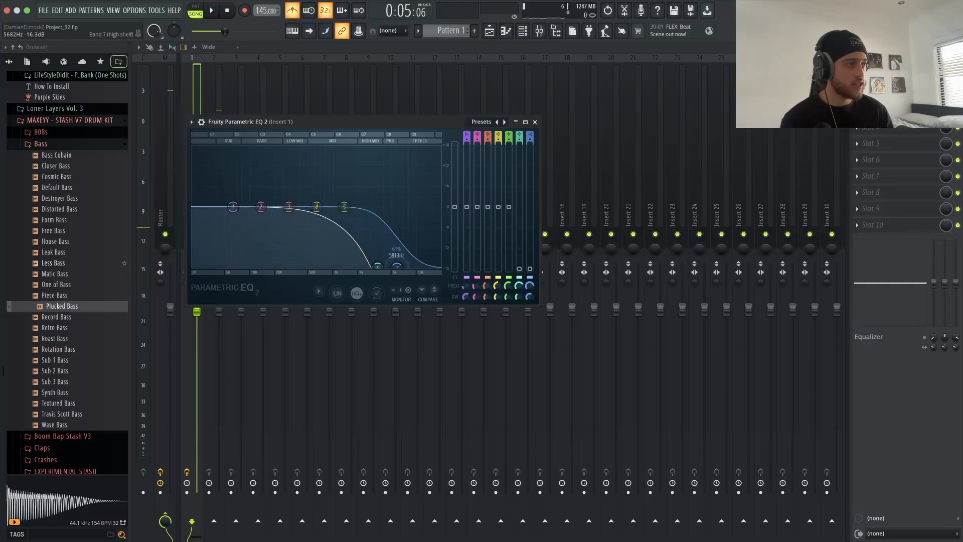
{"action": "key", "text": "space"}
{"action": "left_click_drag", "start_coordinate": [347, 219], "coordinate": [368, 267]}
{"action": "key", "text": "space"}
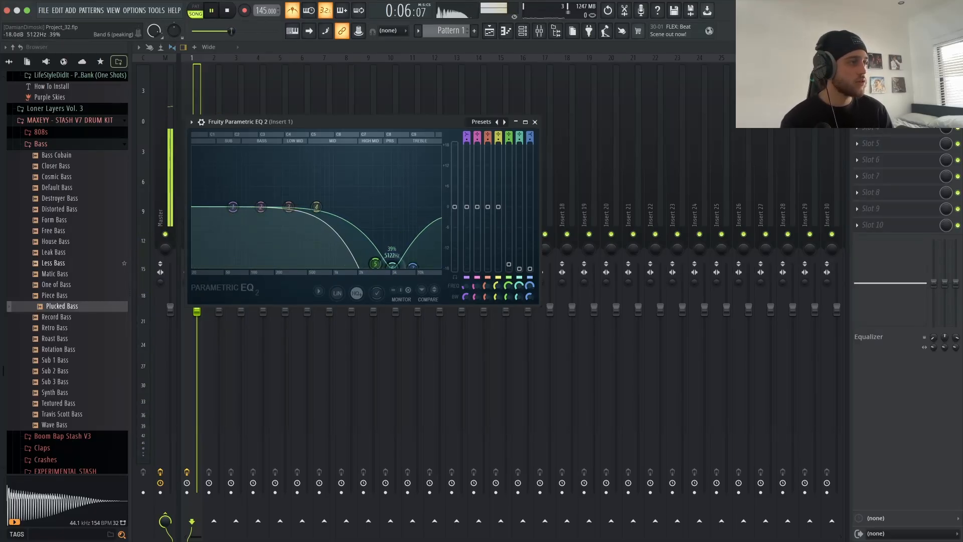
{"action": "mouse_move", "coordinate": [392, 267]}
{"action": "left_mouse_down"}
{"action": "mouse_move", "coordinate": [416, 267]}
{"action": "mouse_move", "coordinate": [381, 266]}
{"action": "left_mouse_up"}
{"action": "key", "text": "space"}
Step: Load the 20Hz + 18kHz cut preset and lower its high cutoff to the edge of the high mids during playback
{"action": "left_click", "coordinate": [505, 123]}
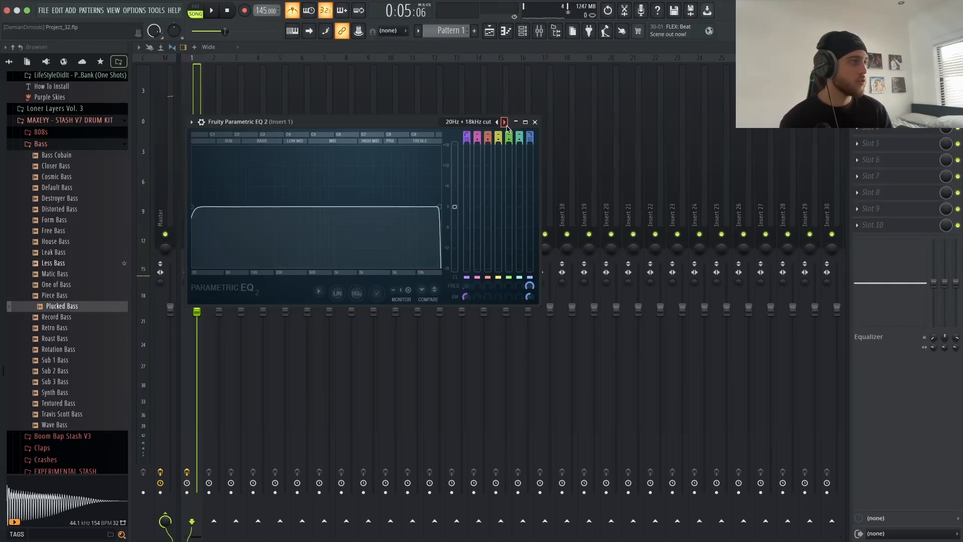
{"action": "key", "text": "space"}
{"action": "left_click_drag", "start_coordinate": [442, 210], "coordinate": [359, 207]}
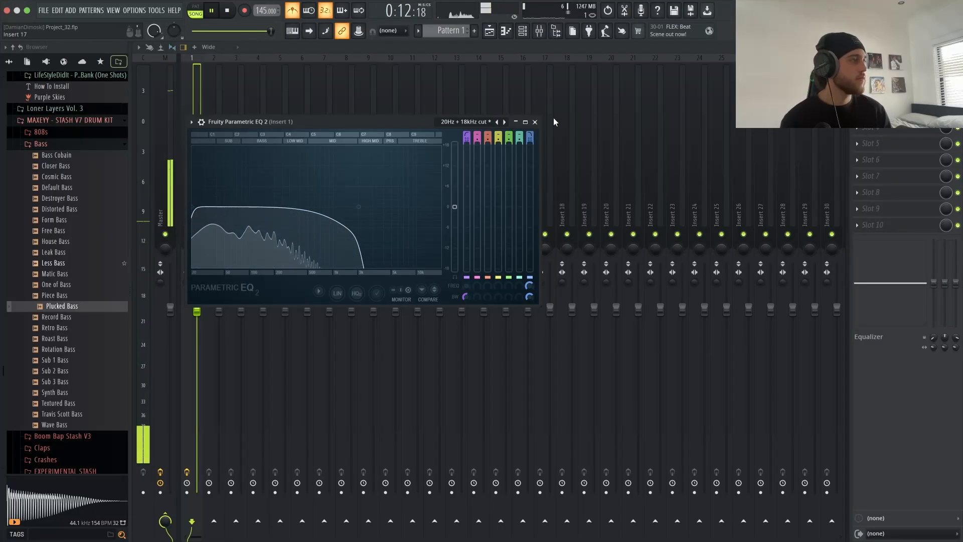
Step: Close the EQ and add Fruity Blood Overdrive to the second effect slot of mixer Insert 1
{"action": "left_click", "coordinate": [535, 121]}
{"action": "key", "text": "space"}
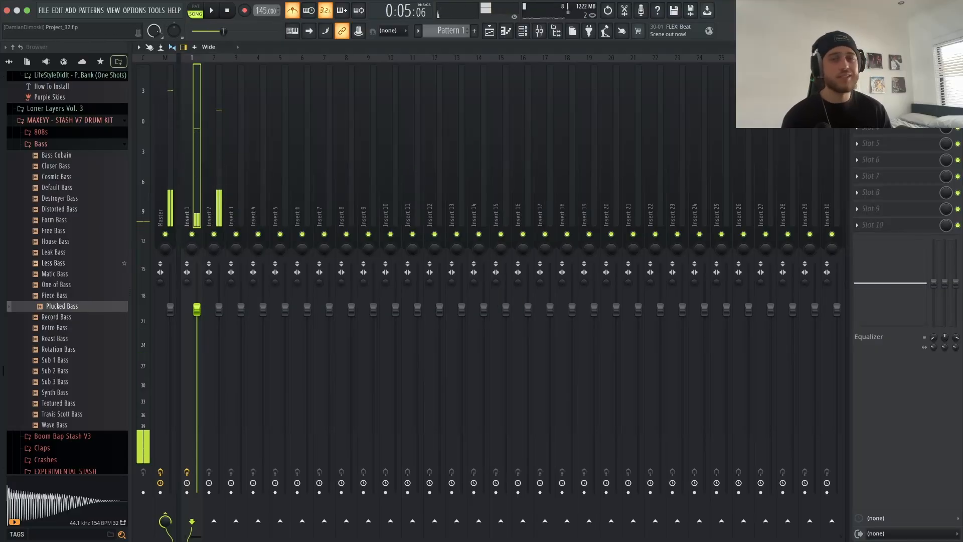
{"action": "left_click", "coordinate": [857, 95]}
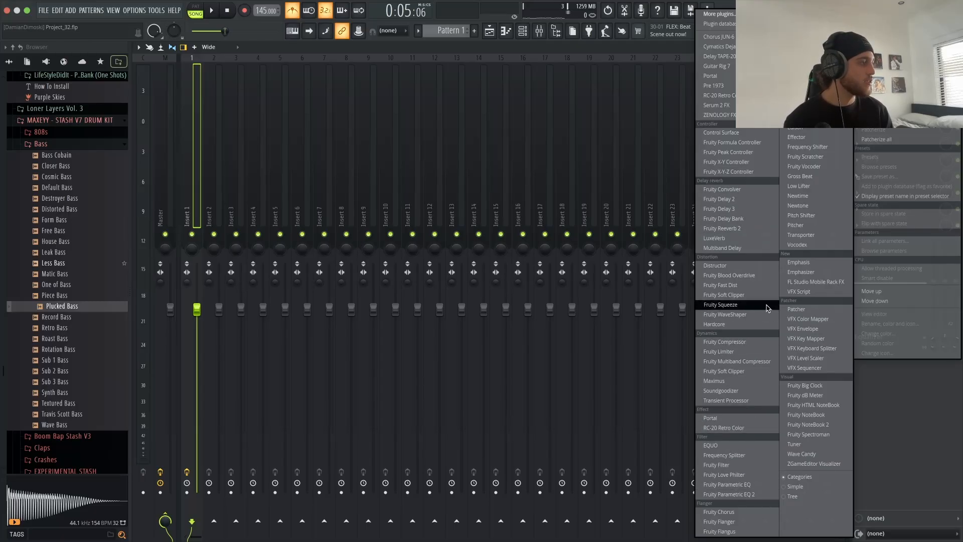
{"action": "left_click", "coordinate": [755, 277]}
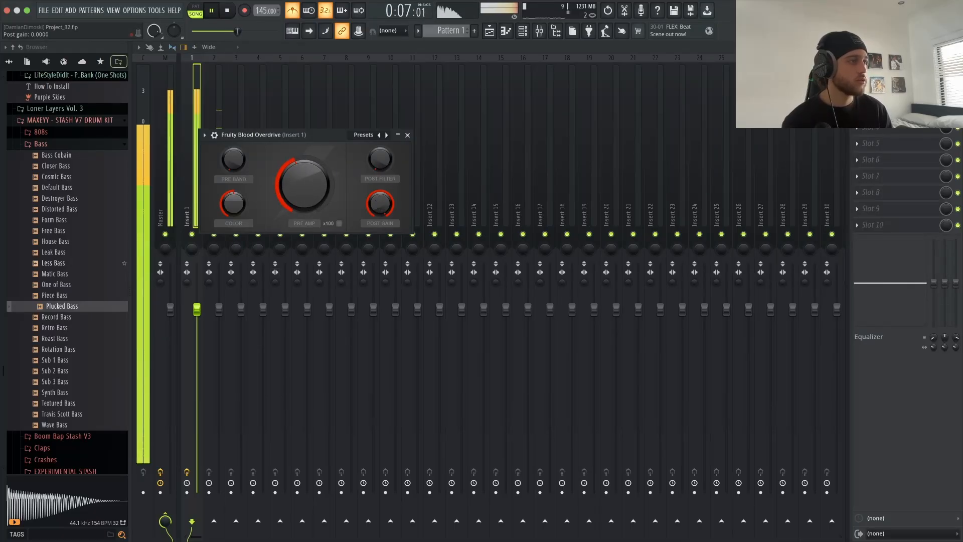
Step: Try lower post gain and pre amp on the overdrive, and load the Boost preset with the pre amp raised to about 0.38
{"action": "left_click_drag", "start_coordinate": [382, 204], "coordinate": [381, 224]}
{"action": "left_click_drag", "start_coordinate": [305, 186], "coordinate": [305, 206]}
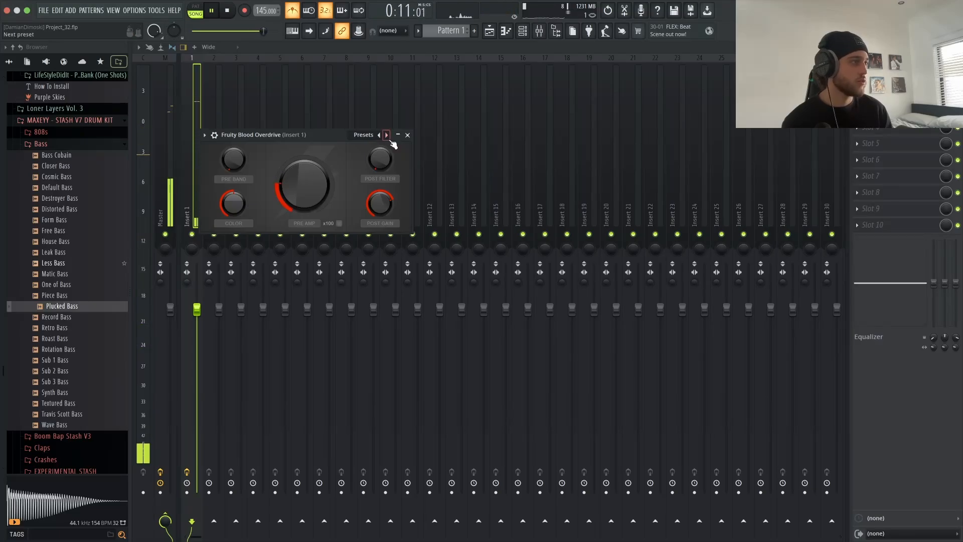
{"action": "left_click", "coordinate": [387, 135]}
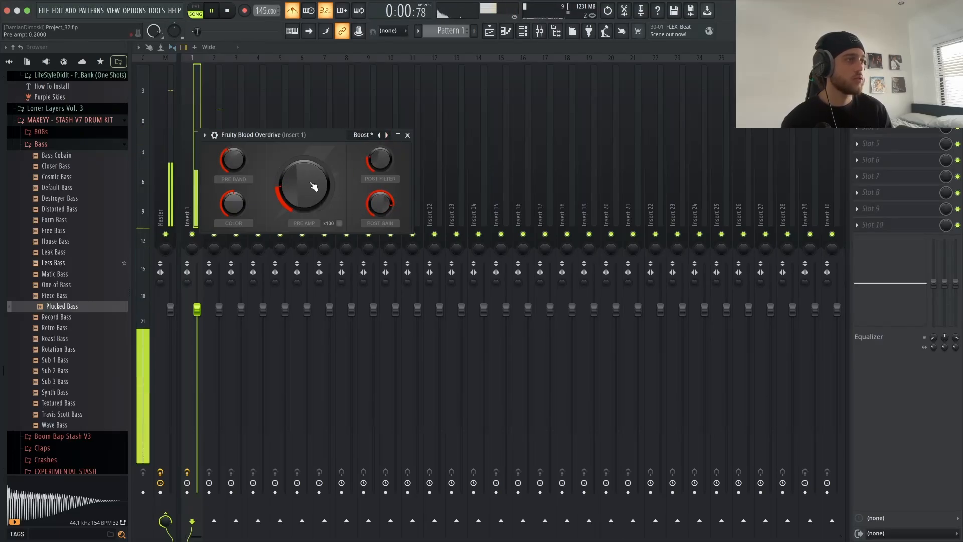
{"action": "left_click_drag", "start_coordinate": [314, 187], "coordinate": [314, 173]}
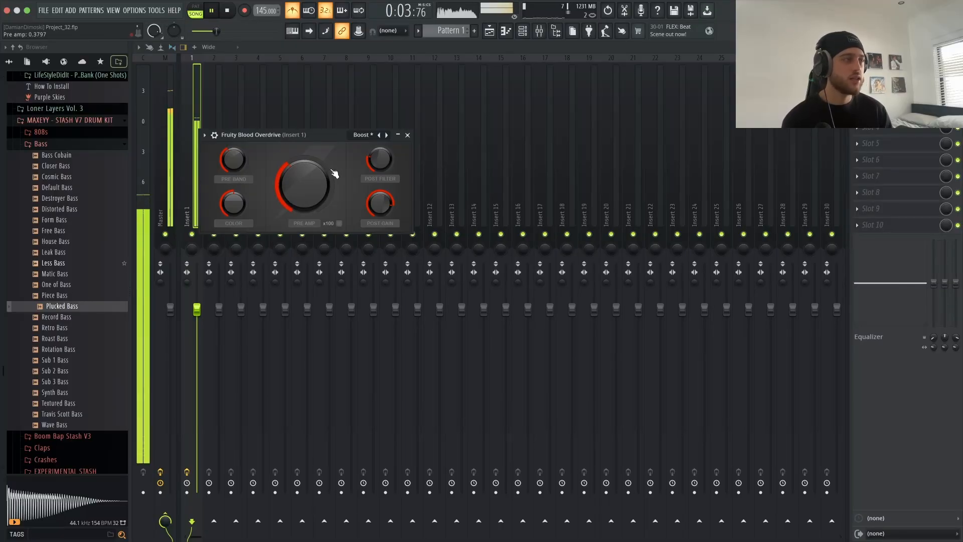
{"action": "left_click", "coordinate": [408, 135]}
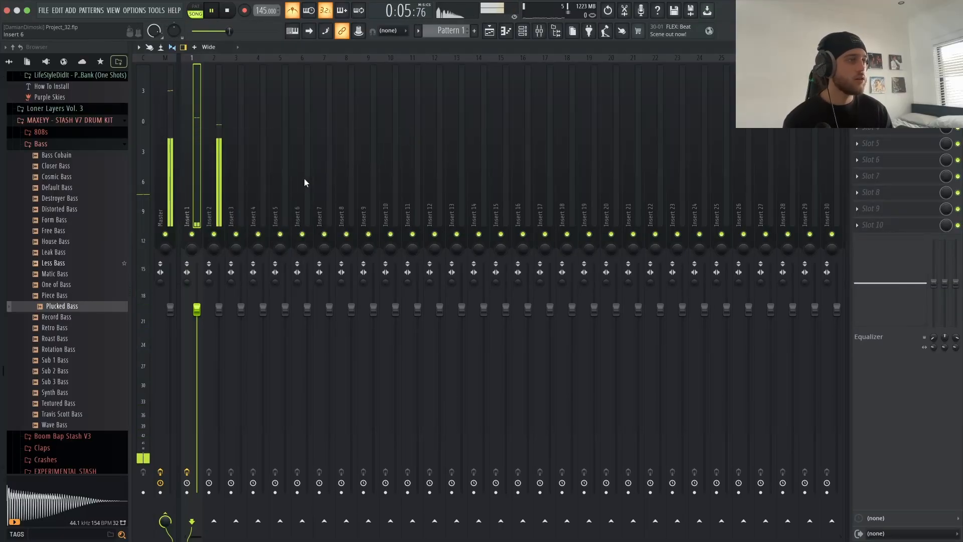
Step: Add Fruity Parametric EQ 2 to mixer Insert 2 and cut the highs by pulling bands 5, 6 and 7 down to about -18 dB
{"action": "left_click", "coordinate": [221, 186]}
{"action": "left_click", "coordinate": [883, 77]}
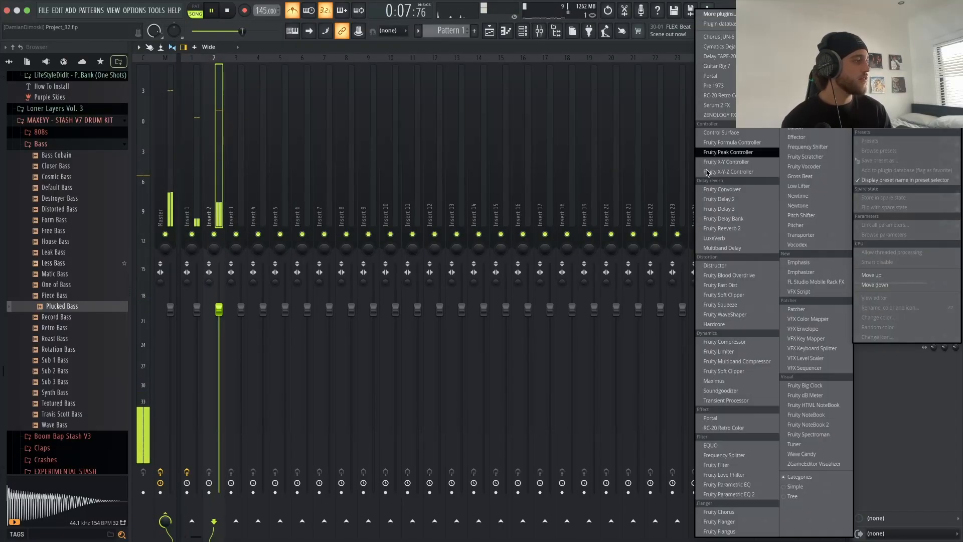
{"action": "left_click", "coordinate": [723, 490]}
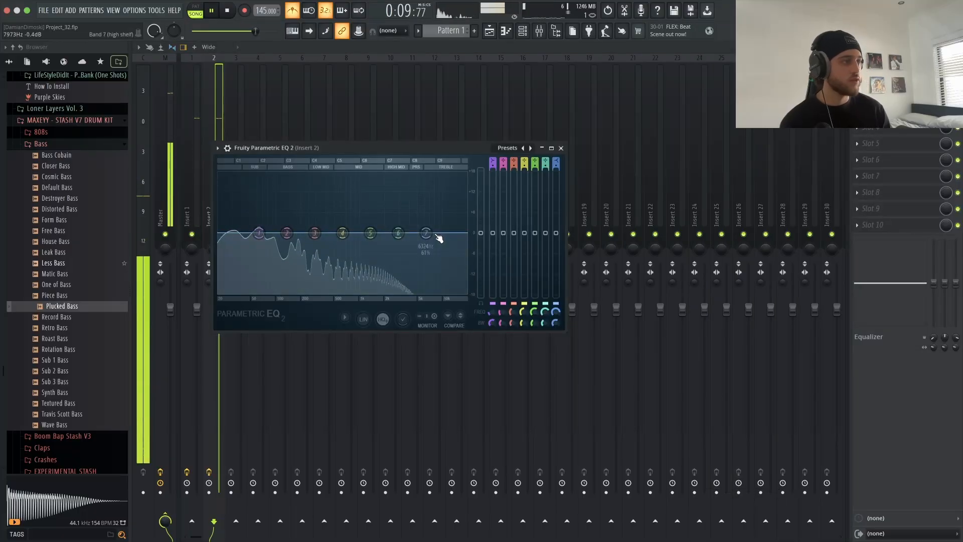
{"action": "left_click_drag", "start_coordinate": [428, 234], "coordinate": [409, 293]}
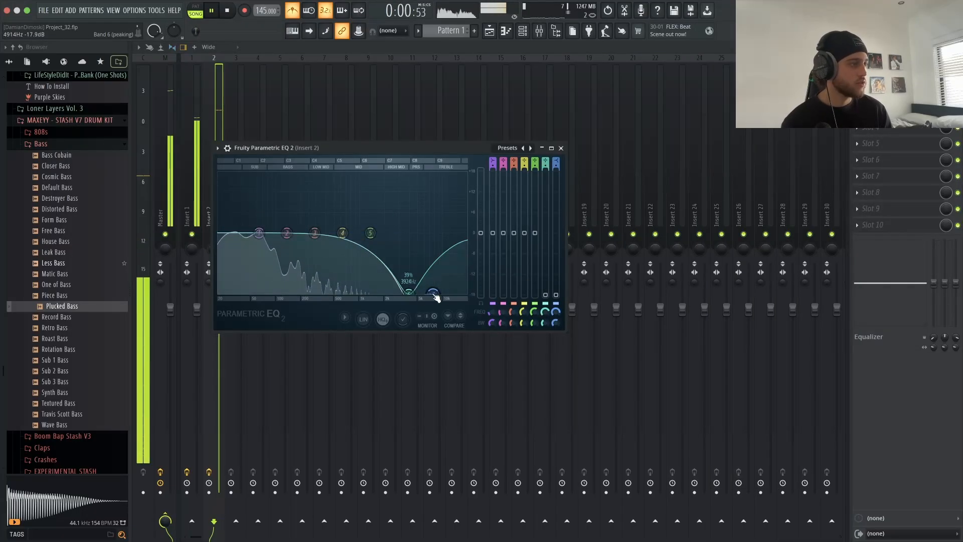
{"action": "left_click_drag", "start_coordinate": [370, 233], "coordinate": [389, 293]}
{"action": "left_click", "coordinate": [562, 148]}
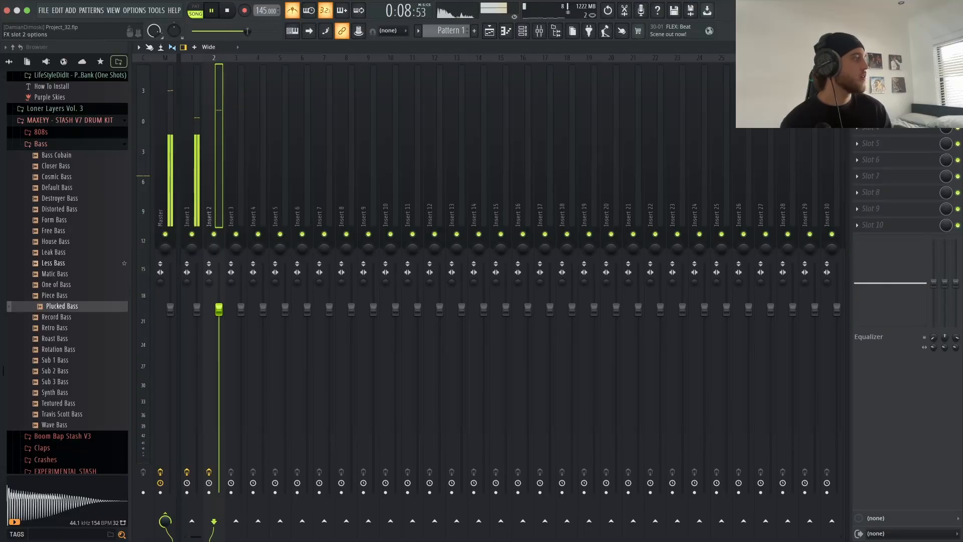
Step: Add Fruity Soft Clipper to Insert 2, adjust its threshold and set the post gain to about 88%
{"action": "left_click", "coordinate": [873, 94]}
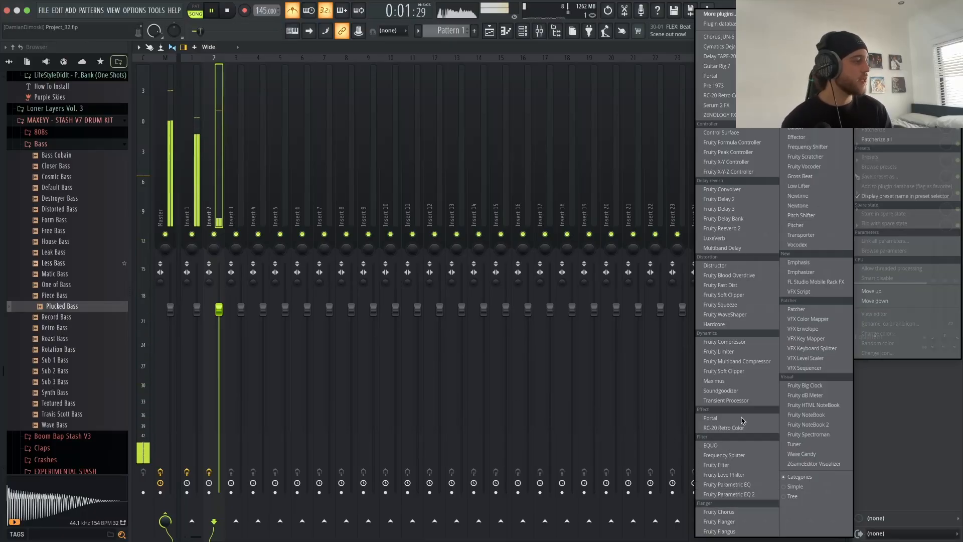
{"action": "left_click", "coordinate": [724, 371]}
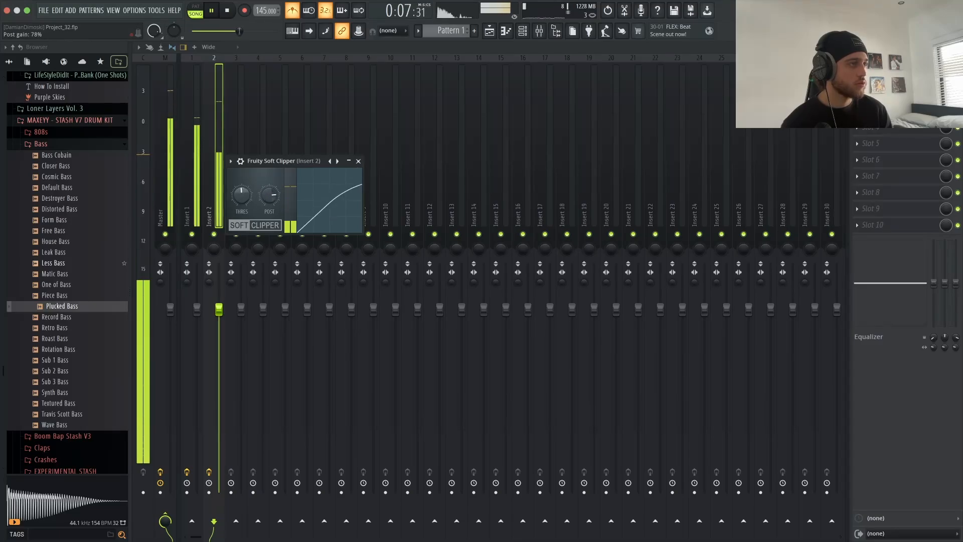
{"action": "left_click_drag", "start_coordinate": [242, 196], "coordinate": [242, 200]}
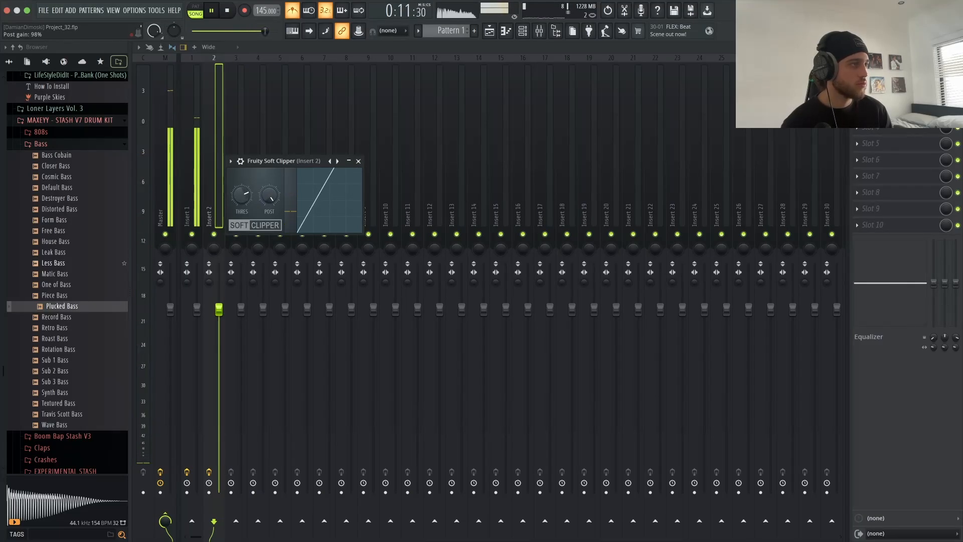
{"action": "left_click_drag", "start_coordinate": [269, 195], "coordinate": [269, 200]}
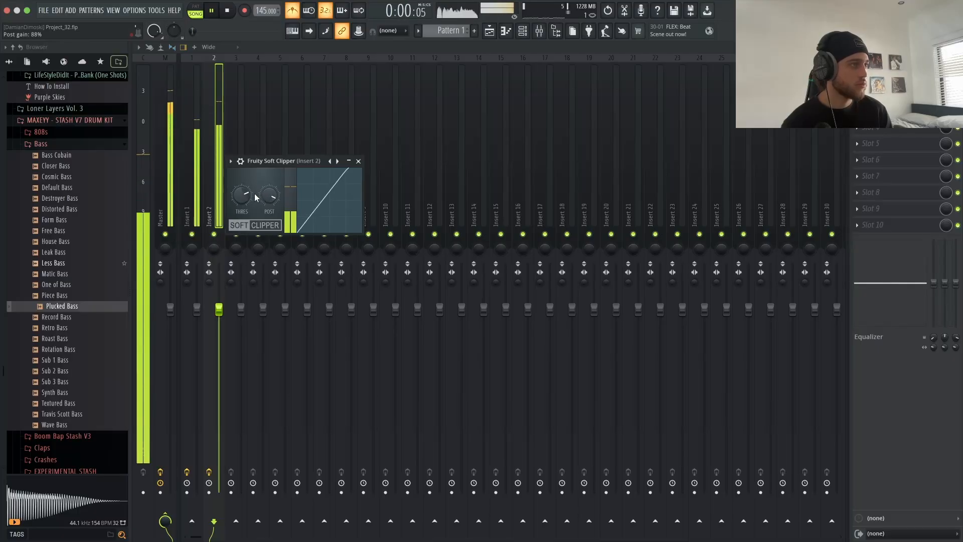
{"action": "left_click", "coordinate": [358, 162]}
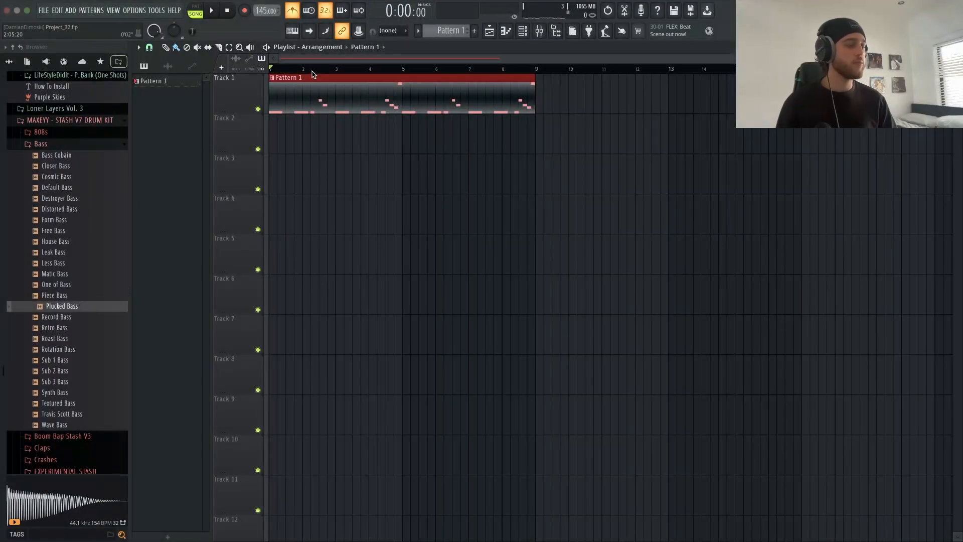
Step: Play the arrangement from the start to hear the bass pattern and its percussion top loop
{"action": "key", "text": "space"}
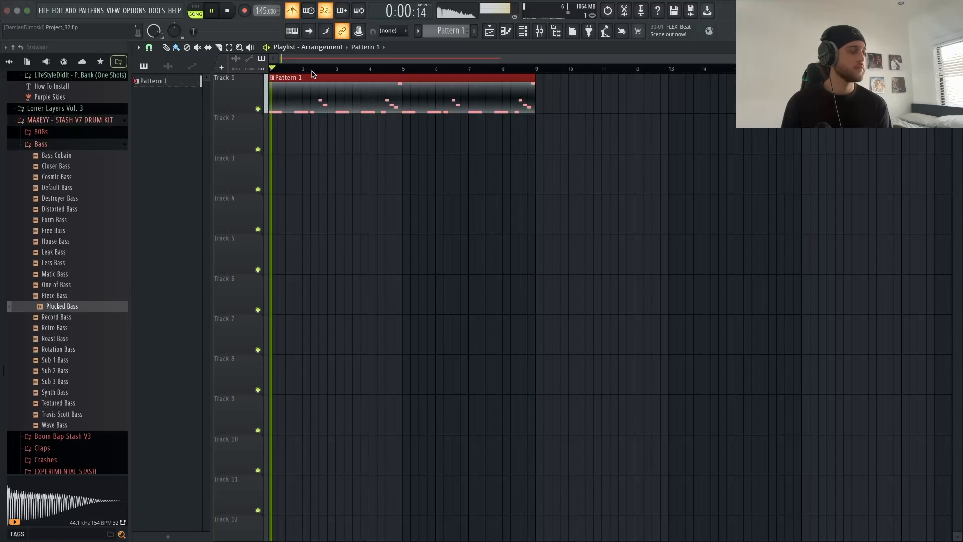
{"action": "key", "text": "space"}
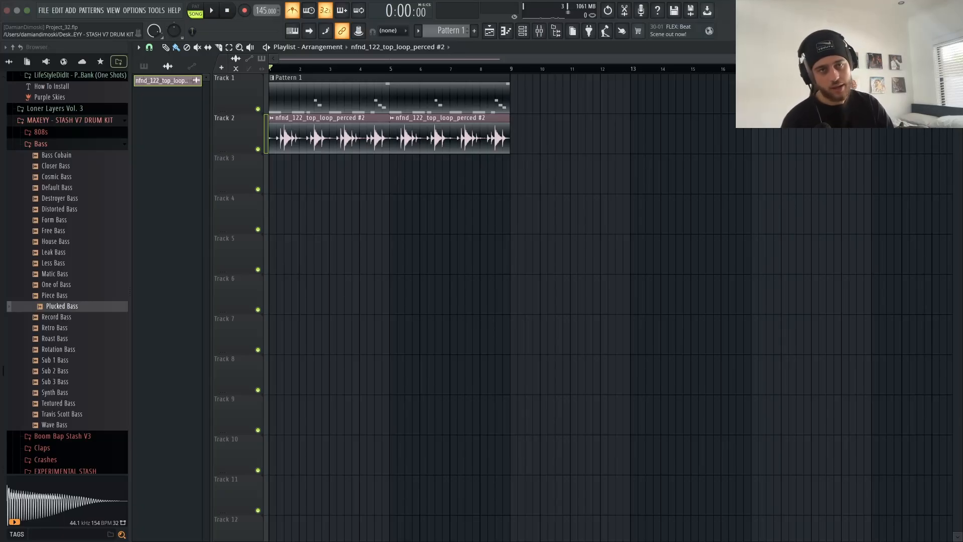
{"action": "key", "text": "space"}
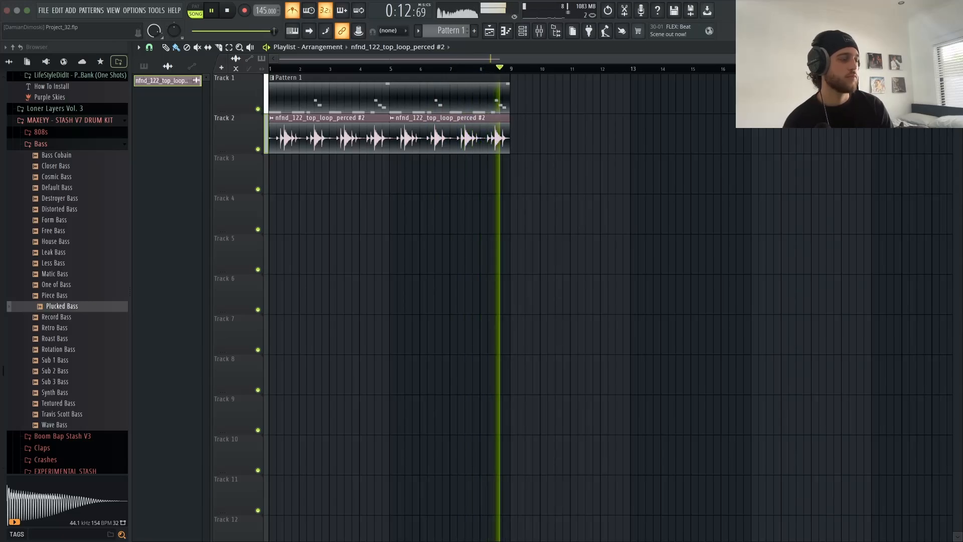
{"action": "key", "text": "space"}
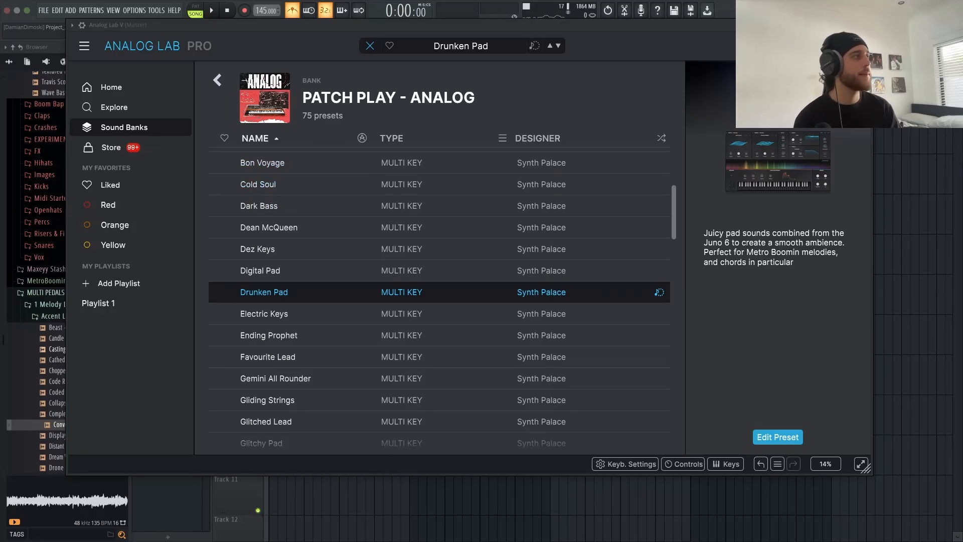
Step: Open the Analog Lab V channel in the piano roll, draw a two-bar C5 note from bar 1 and play it
{"action": "left_click", "coordinate": [866, 26]}
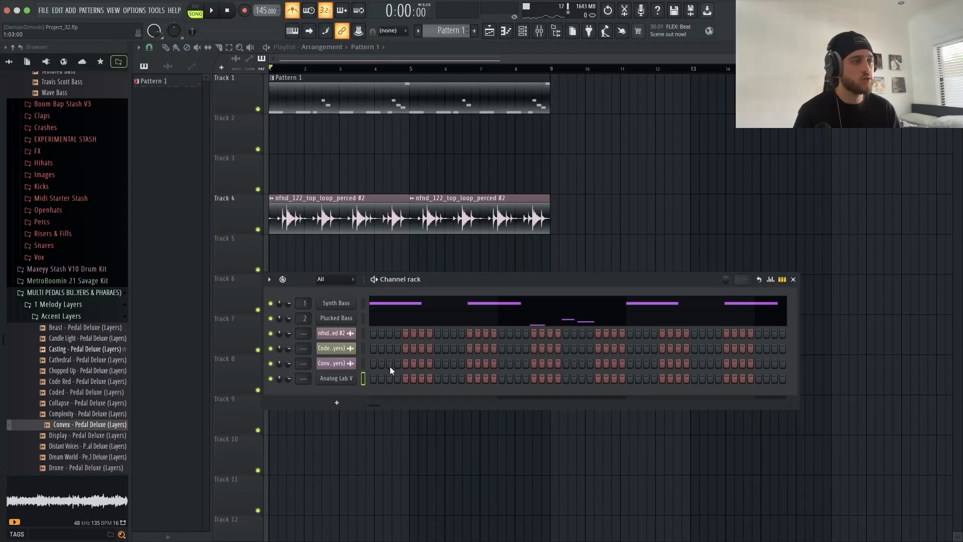
{"action": "right_click", "coordinate": [330, 380]}
{"action": "left_click", "coordinate": [374, 378]}
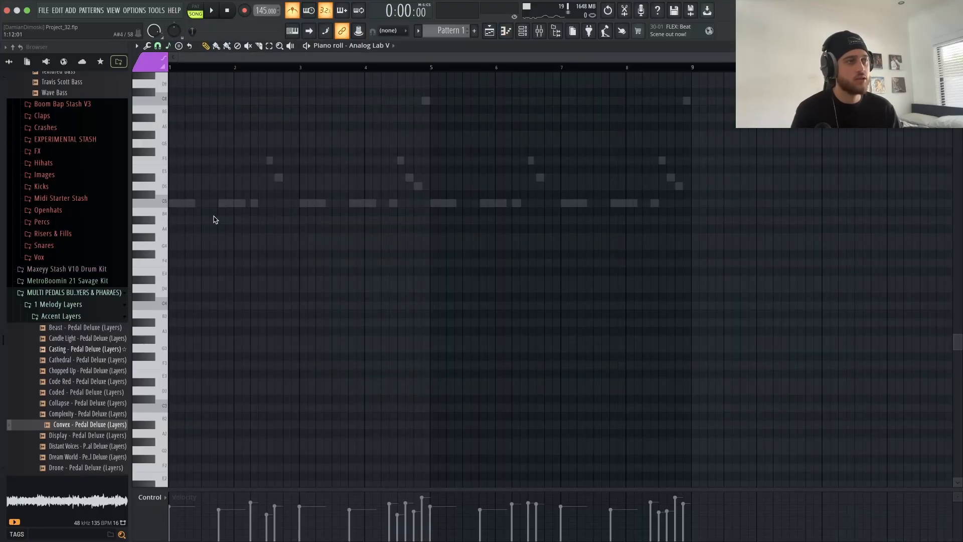
{"action": "left_click", "coordinate": [181, 203]}
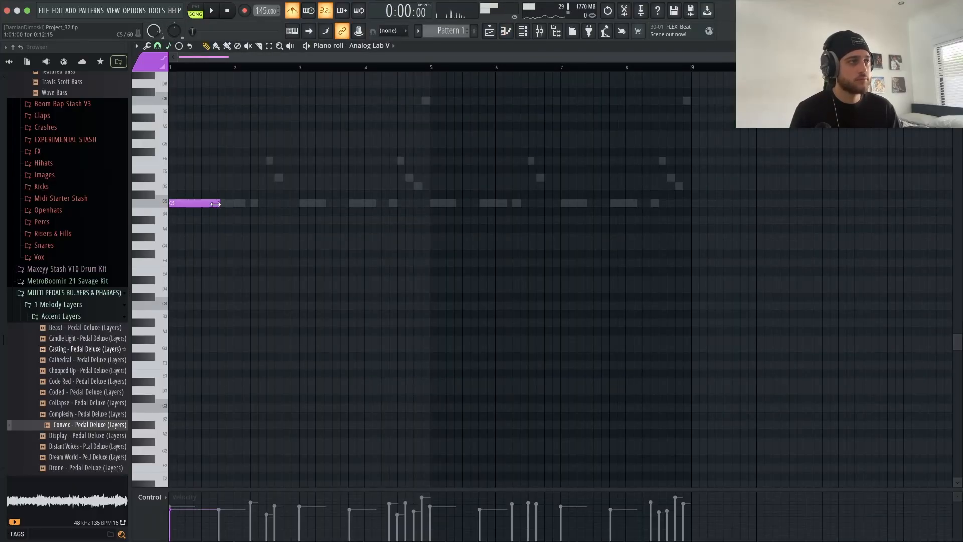
{"action": "left_click_drag", "start_coordinate": [218, 204], "coordinate": [301, 204]}
{"action": "key", "text": "space"}
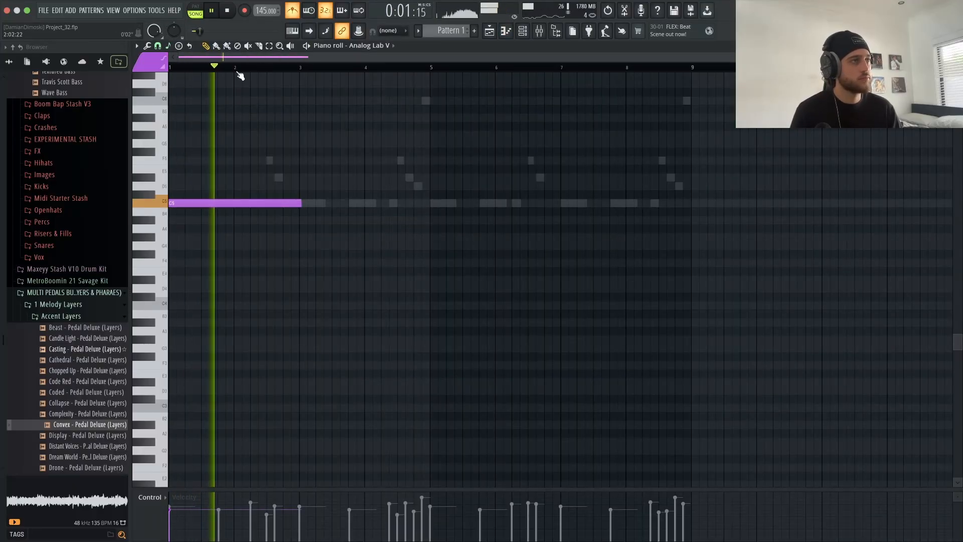
Step: Stack two-bar D#5 and G5 notes above the C5 note to form a C minor chord and play it
{"action": "scroll", "coordinate": [190, 94], "scroll_direction": "up", "scroll_amount": 1}
{"action": "left_click", "coordinate": [209, 76]}
{"action": "right_click", "coordinate": [208, 75]}
{"action": "key", "text": "space"}
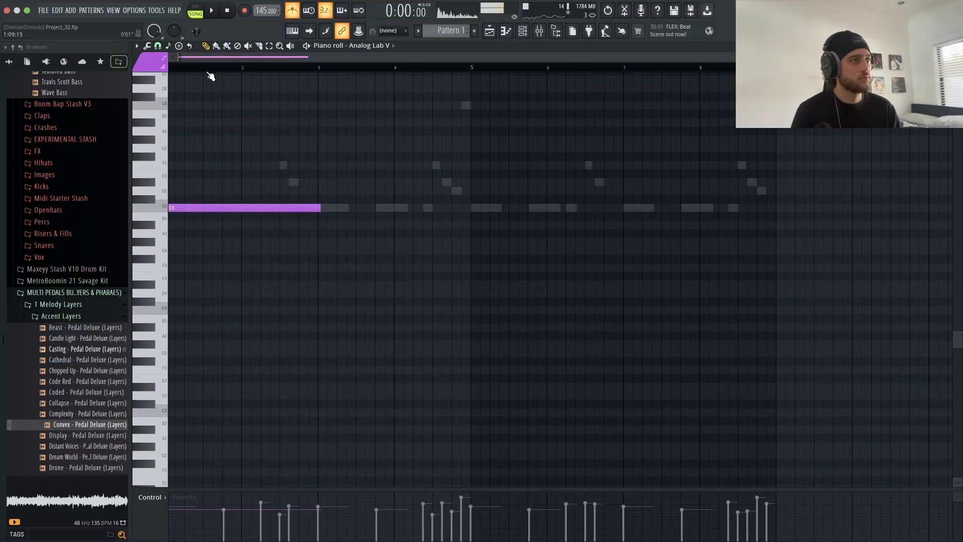
{"action": "left_click", "coordinate": [173, 181]}
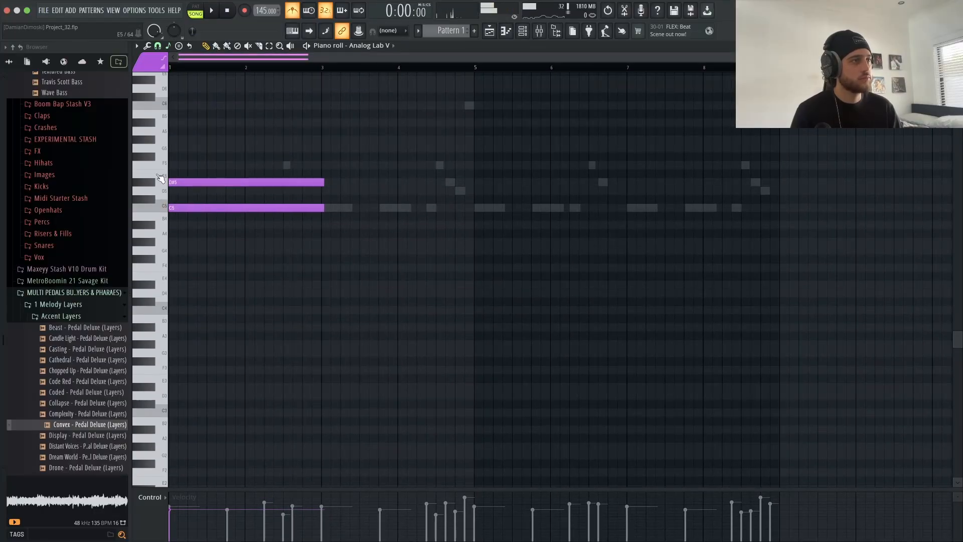
{"action": "left_click", "coordinate": [173, 148]}
{"action": "key", "text": "space"}
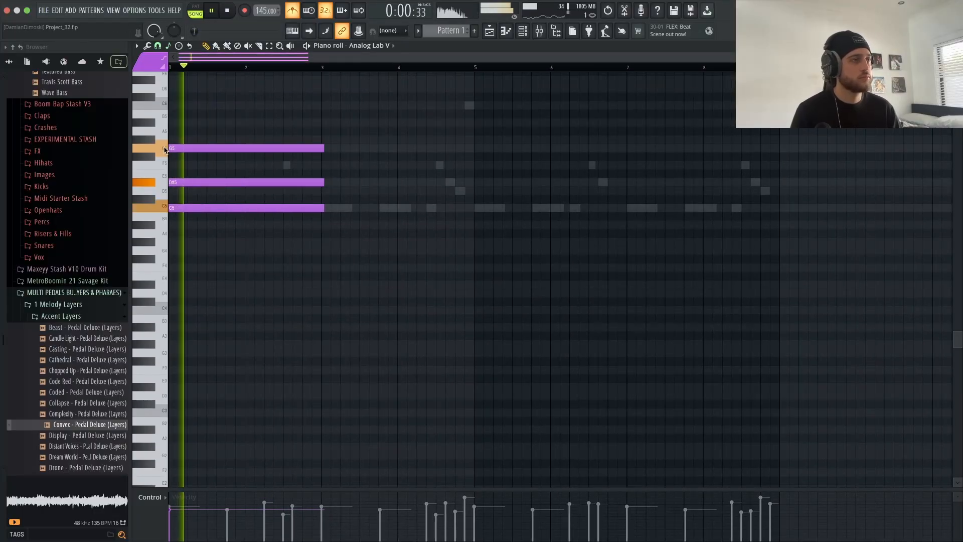
Step: Add a C6 note near the end of bar 1 and an A#5 note in the middle of bar 2
{"action": "left_click", "coordinate": [228, 105]}
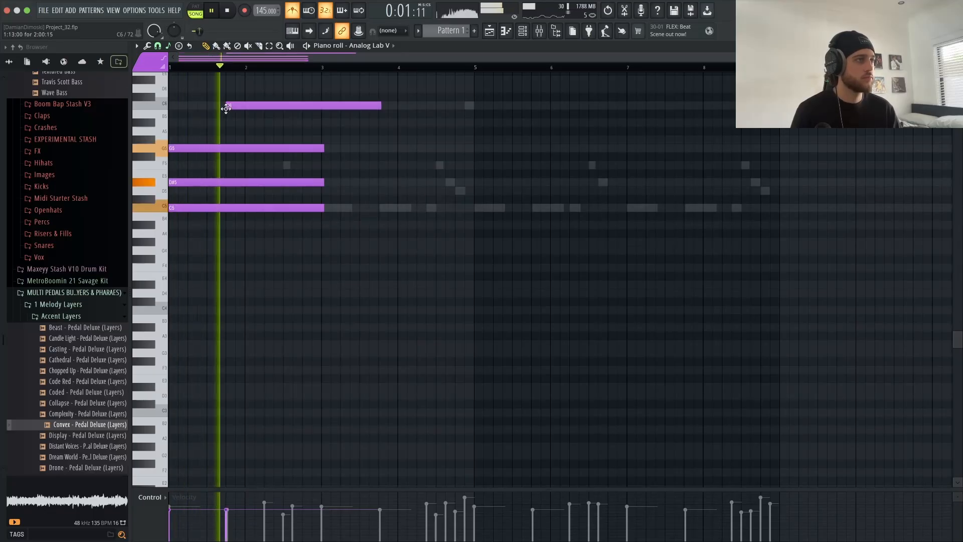
{"action": "key", "text": "space"}
{"action": "left_click", "coordinate": [289, 124]}
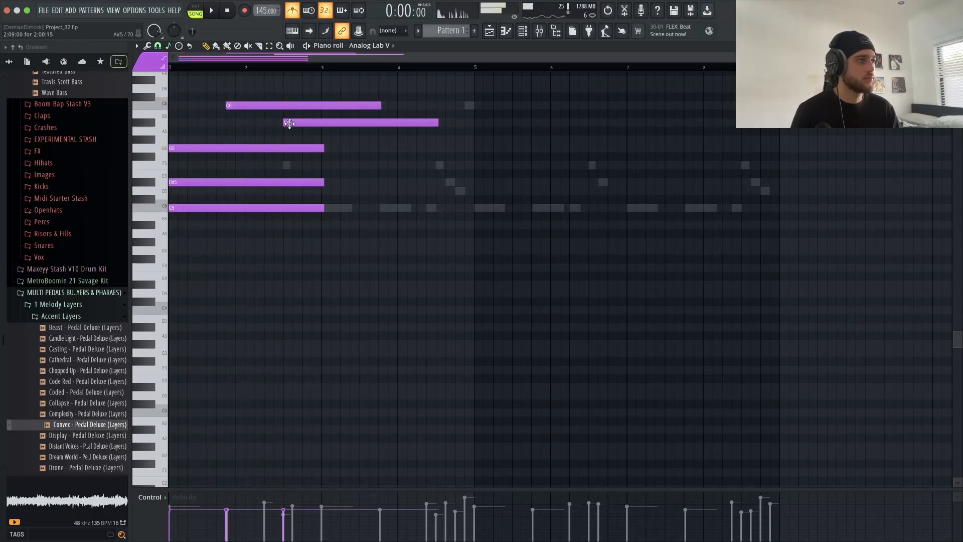
Step: Select the C6 and A#5 notes, apply quick legato to join them and listen to the result
{"action": "left_click_drag", "start_coordinate": [461, 144], "coordinate": [311, 86]}
{"action": "key", "text": "ctrl+l"}
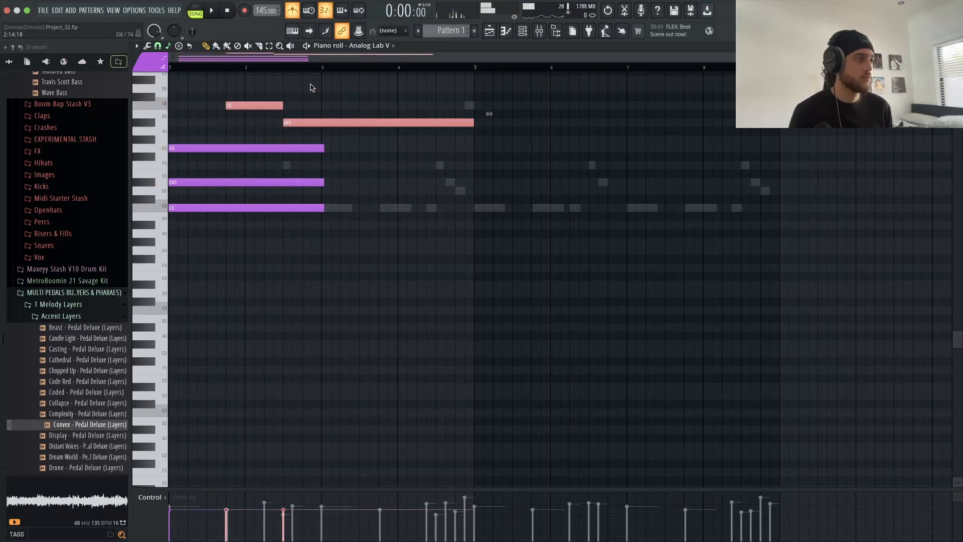
{"action": "key", "text": "space"}
{"action": "left_click", "coordinate": [312, 87], "text": "ctrl"}
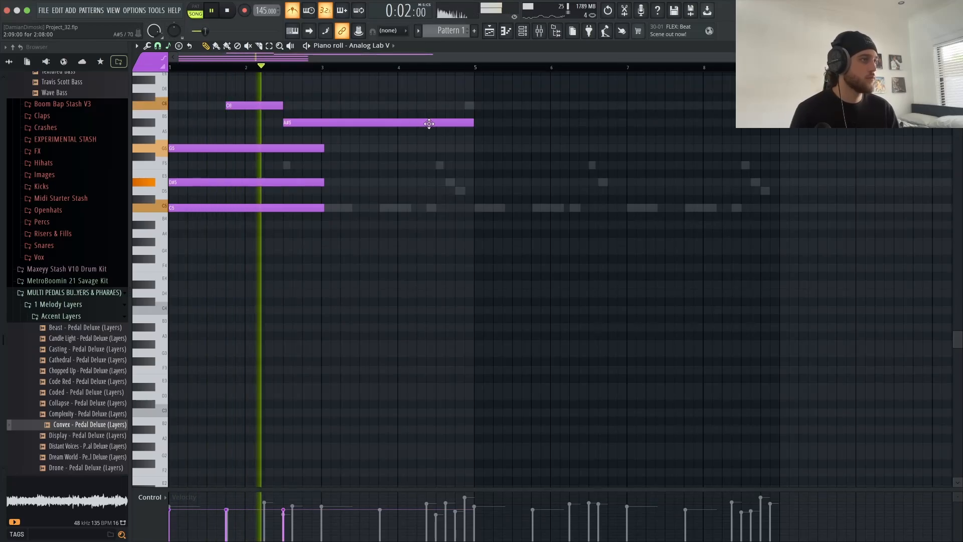
{"action": "key", "text": "space"}
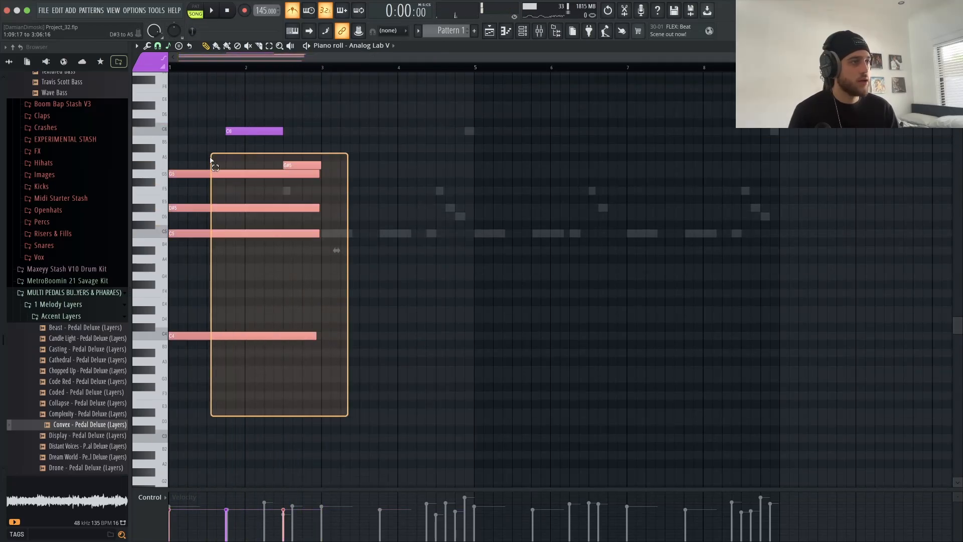
Step: Copy the sustained chord into bars 3 and 4 as G3, G4, A#4 and D5, raise the G4 an octave and play it
{"action": "mouse_move", "coordinate": [209, 160]}
{"action": "left_mouse_down"}
{"action": "mouse_move", "coordinate": [194, 173]}
{"action": "mouse_move", "coordinate": [369, 194]}
{"action": "mouse_move", "coordinate": [346, 228]}
{"action": "left_mouse_up"}
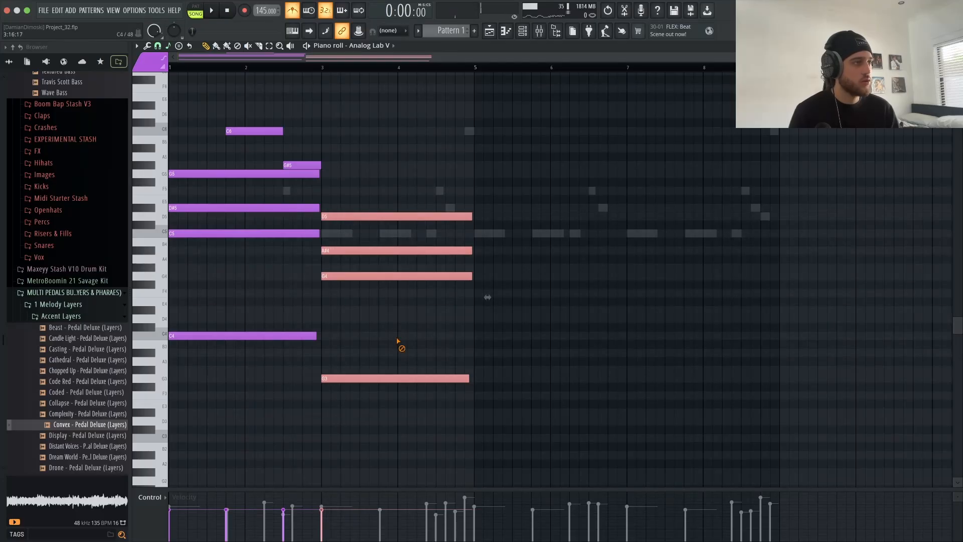
{"action": "left_click", "coordinate": [389, 276]}
{"action": "key", "text": "ctrl+Up"}
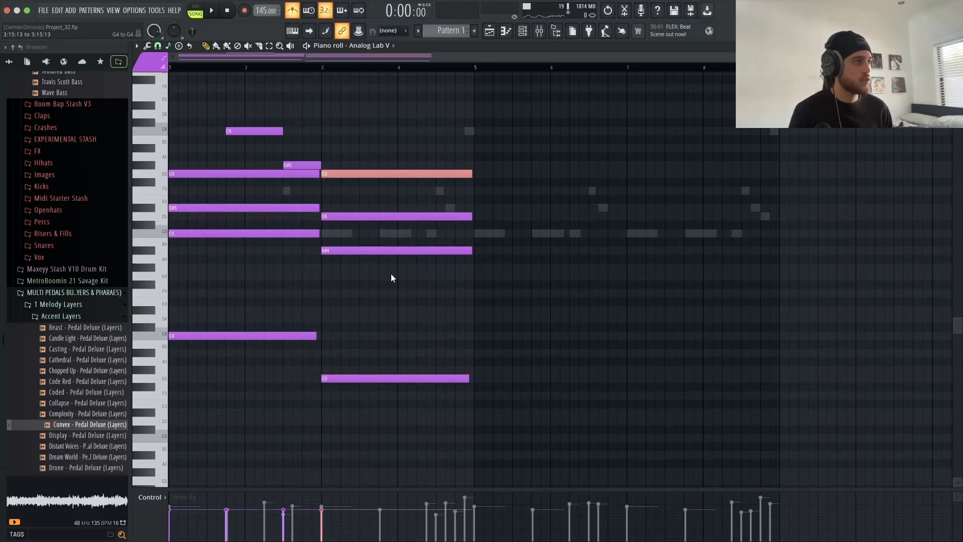
{"action": "key", "text": "space"}
{"action": "left_click", "coordinate": [393, 280]}
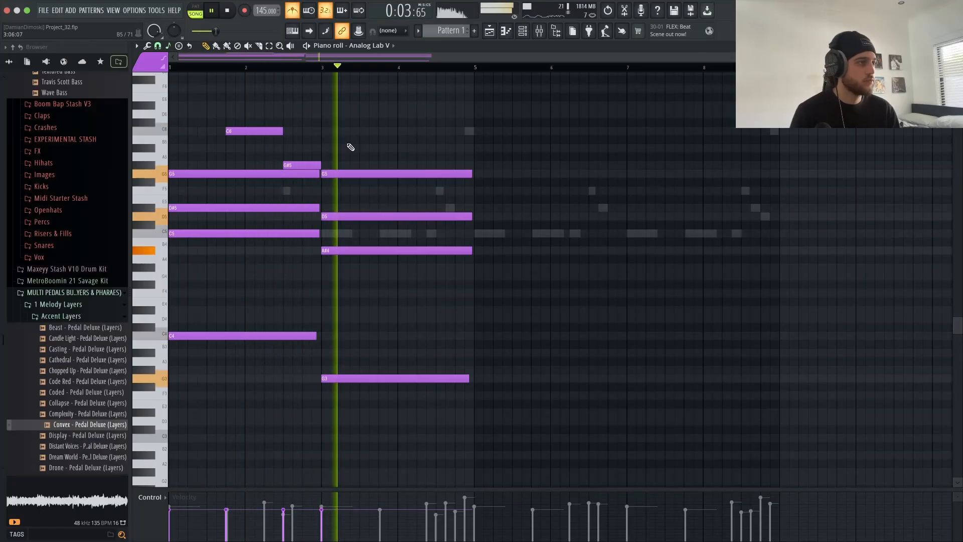
Step: Add a G#5 note at the start of bar 4, followed by short C6 and A#5 notes, and play the pattern
{"action": "key", "text": "space"}
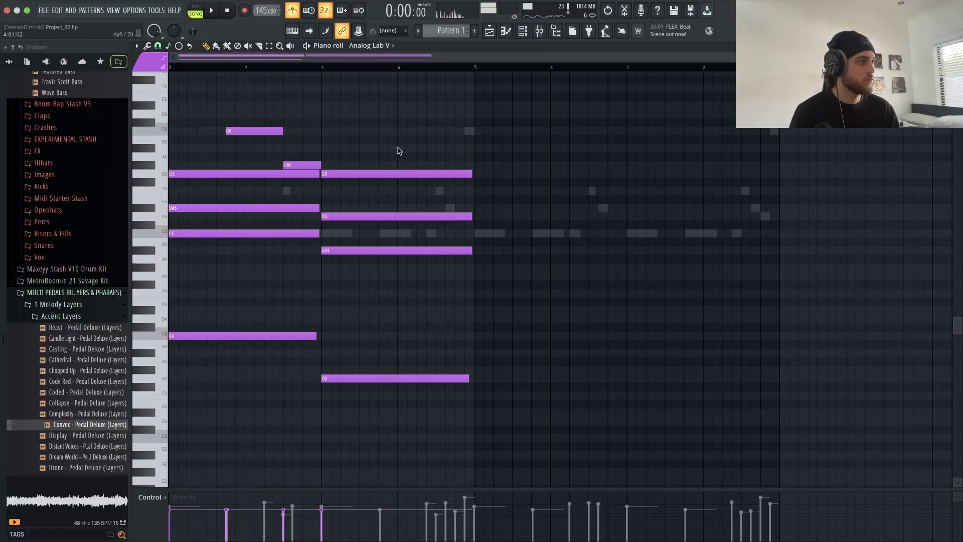
{"action": "left_click", "coordinate": [399, 148]}
{"action": "left_click_drag", "start_coordinate": [550, 148], "coordinate": [428, 159]}
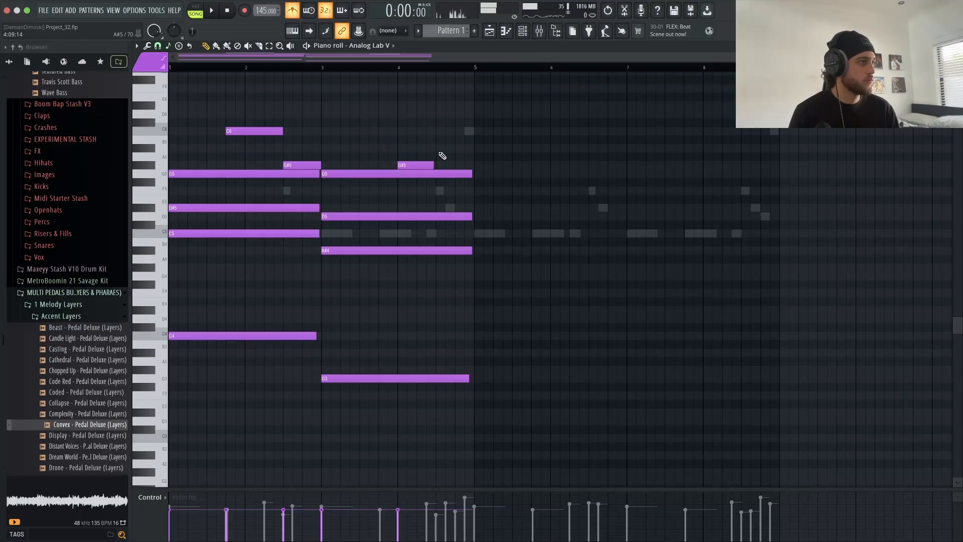
{"action": "left_click", "coordinate": [439, 131]}
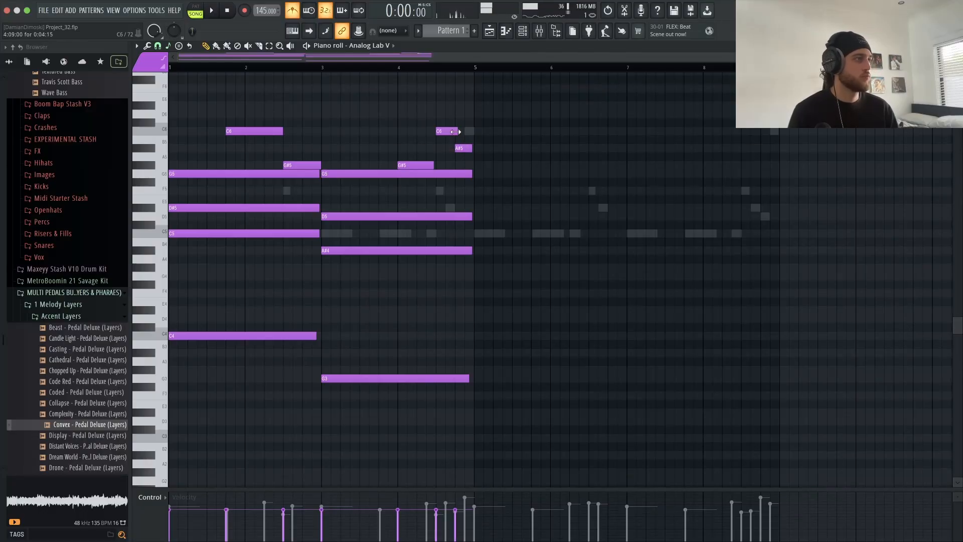
{"action": "key", "text": "space"}
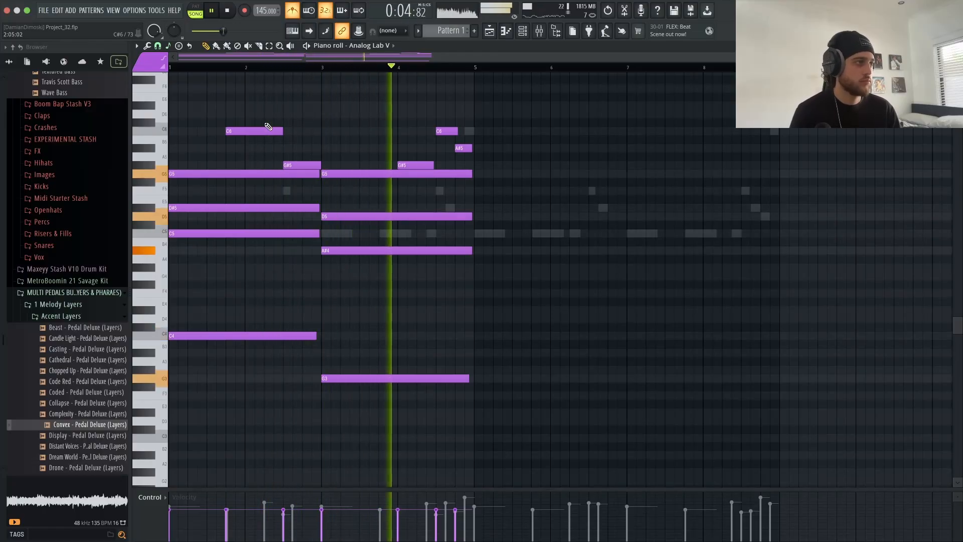
{"action": "key", "text": "space"}
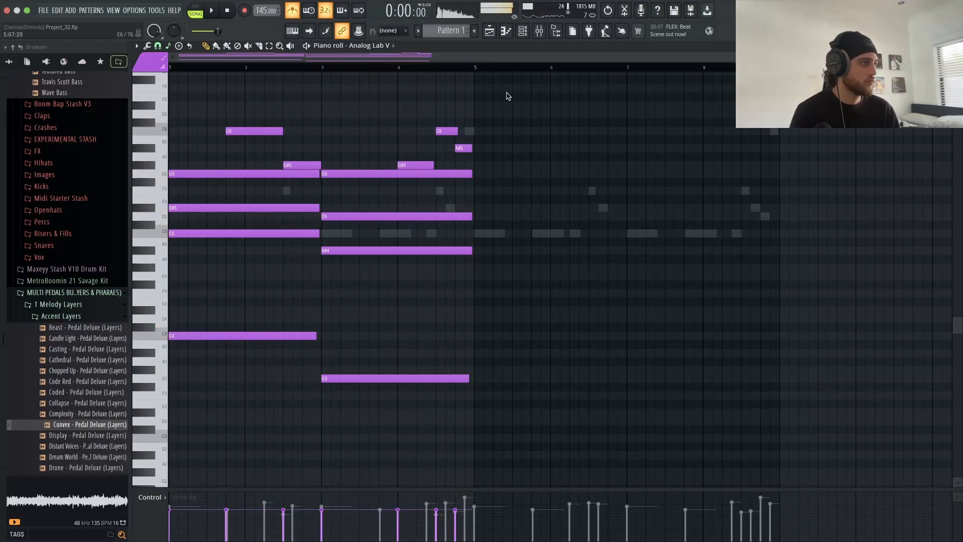
Step: Duplicate the notes of bars 1 to 4 into bars 5 to 8, clear the selection and listen to the result
{"action": "left_click_drag", "start_coordinate": [474, 69], "coordinate": [170, 75]}
{"action": "key", "text": "ctrl+b"}
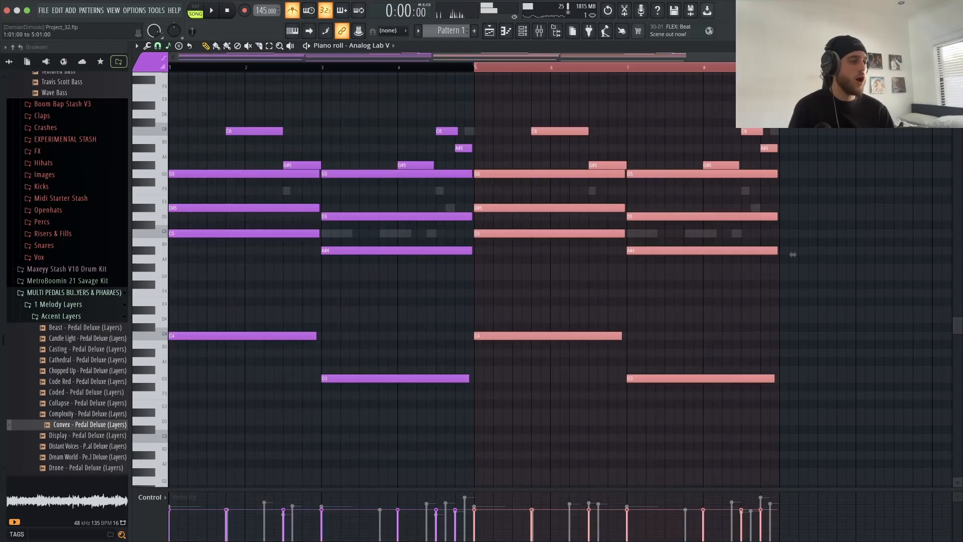
{"action": "scroll", "coordinate": [323, 213], "scroll_direction": "down", "scroll_amount": 2}
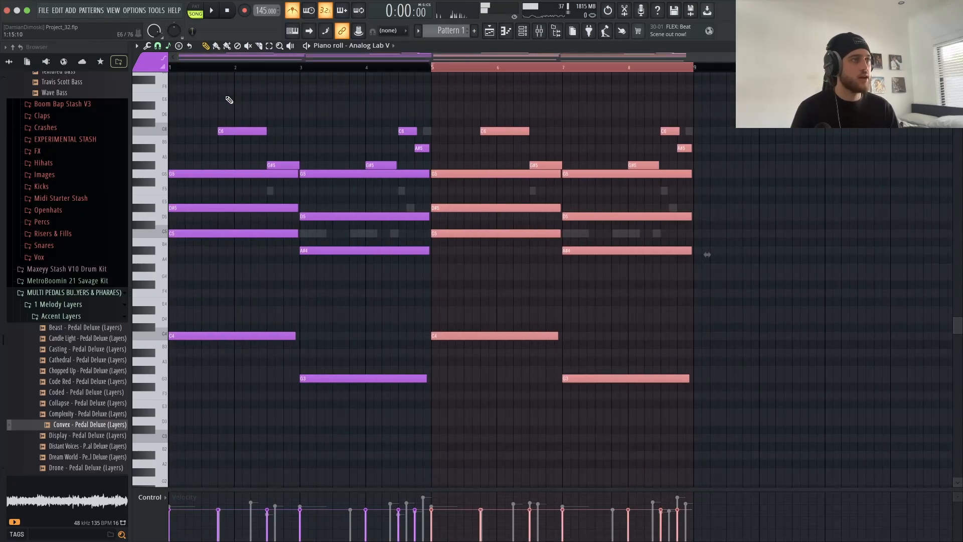
{"action": "left_click", "coordinate": [434, 71]}
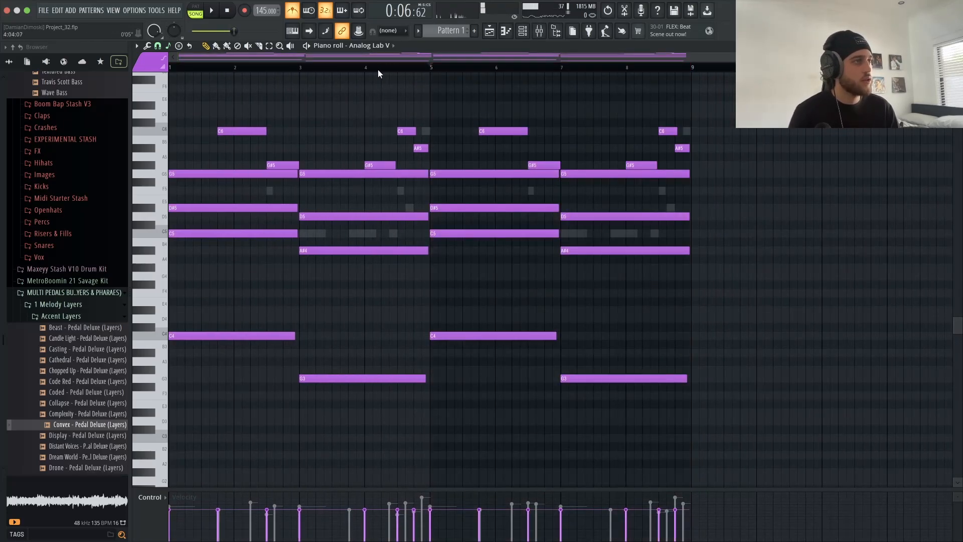
{"action": "key", "text": "space"}
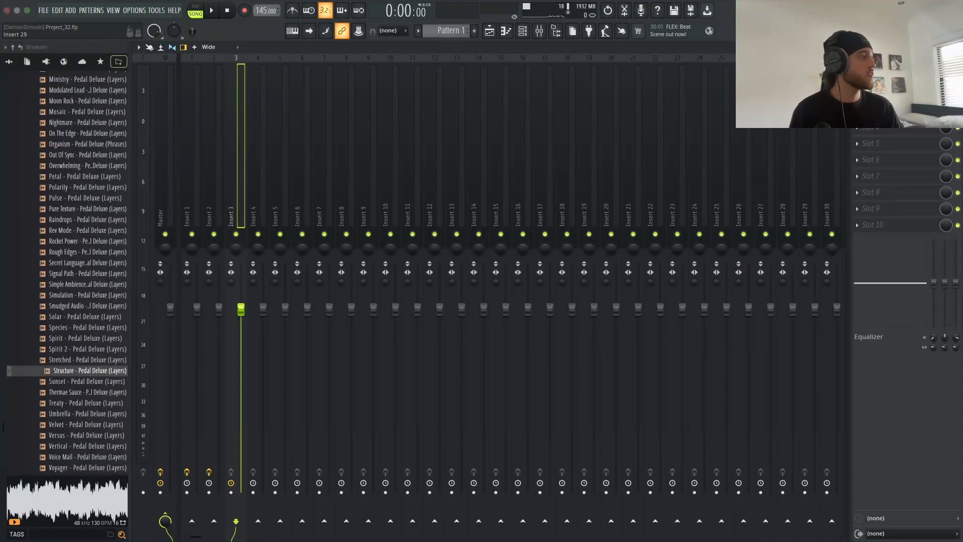
Step: Load Fruity Parametric EQ 2 on Insert 3 with the 20Hz + 18kHz cut preset, and narrow both cuts towards the midrange during playback
{"action": "left_click", "coordinate": [858, 79]}
{"action": "mouse_move", "coordinate": [872, 88]}
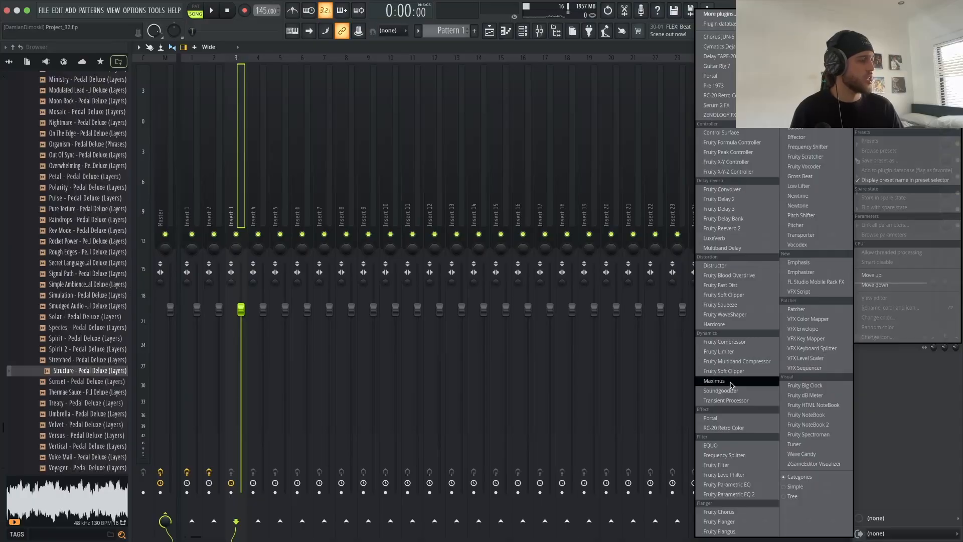
{"action": "left_click", "coordinate": [745, 495]}
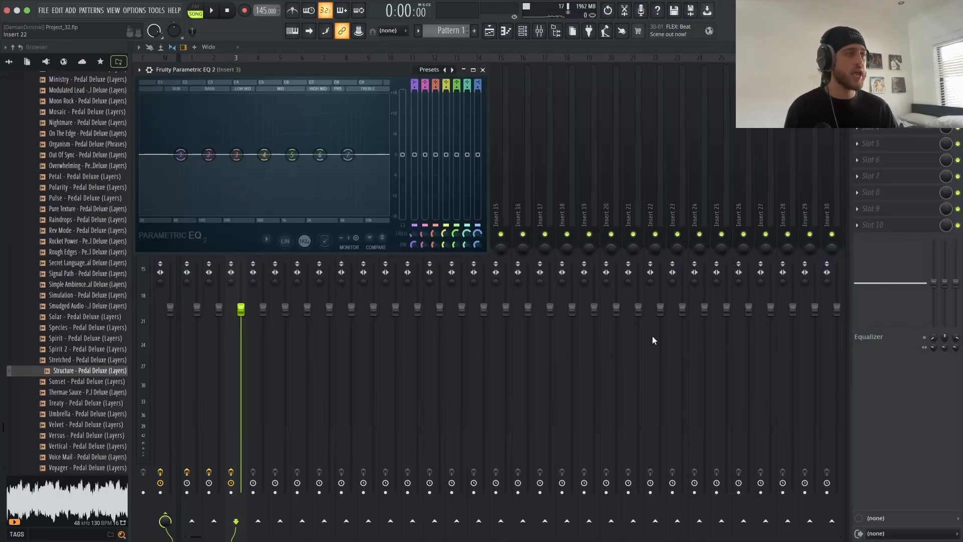
{"action": "left_click", "coordinate": [452, 70]}
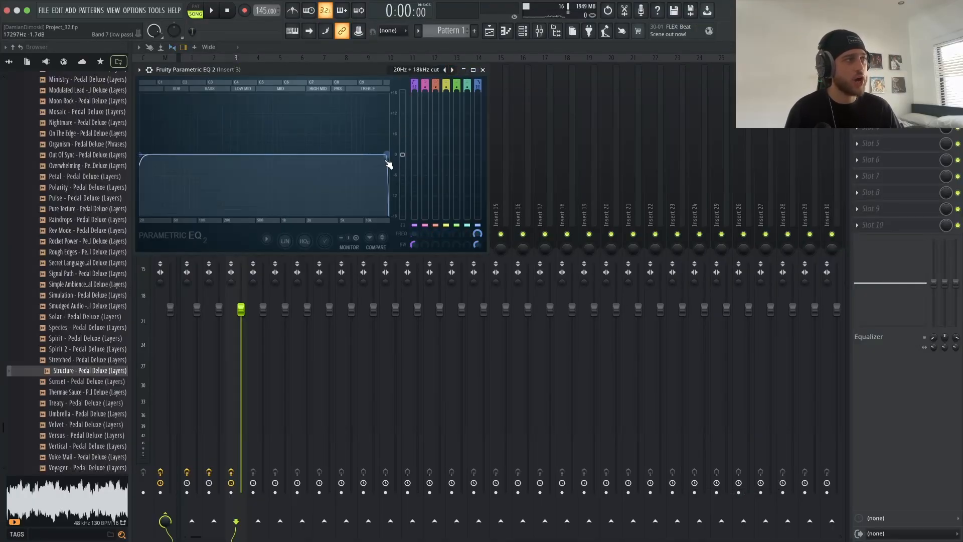
{"action": "key", "text": "space"}
{"action": "left_click_drag", "start_coordinate": [386, 155], "coordinate": [343, 154]}
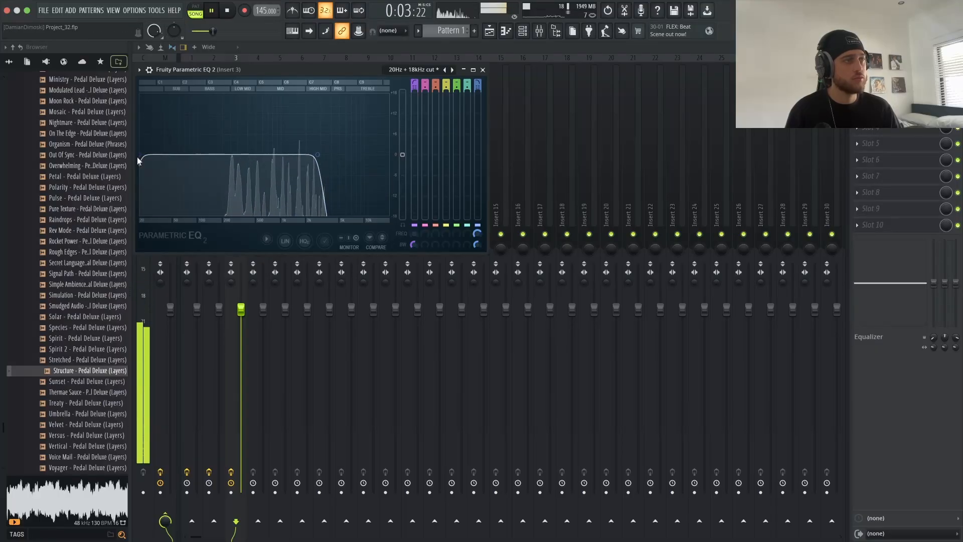
{"action": "left_click_drag", "start_coordinate": [142, 159], "coordinate": [243, 155]}
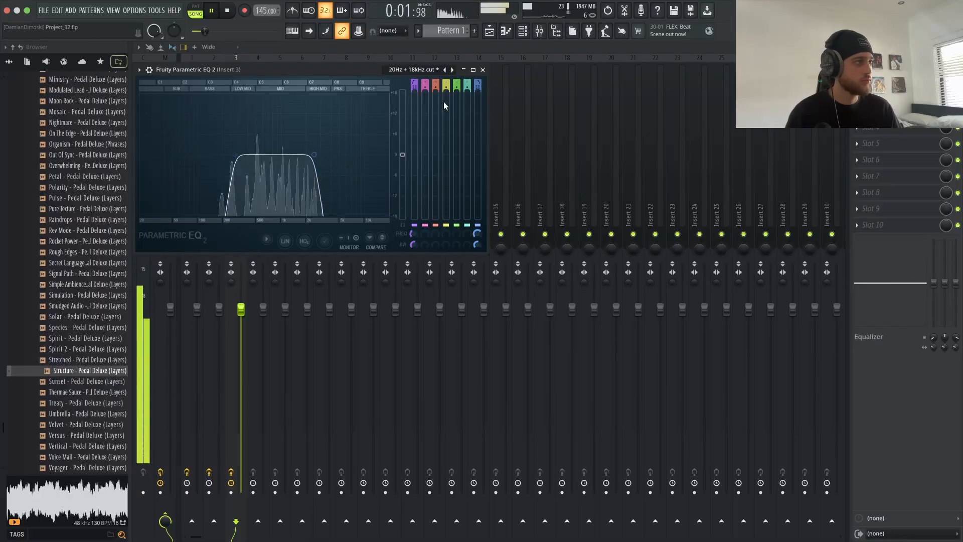
{"action": "left_click", "coordinate": [484, 71]}
Step: Load the Chorus JUN-6 effect in the next free slot of Insert 3
{"action": "left_click", "coordinate": [858, 94]}
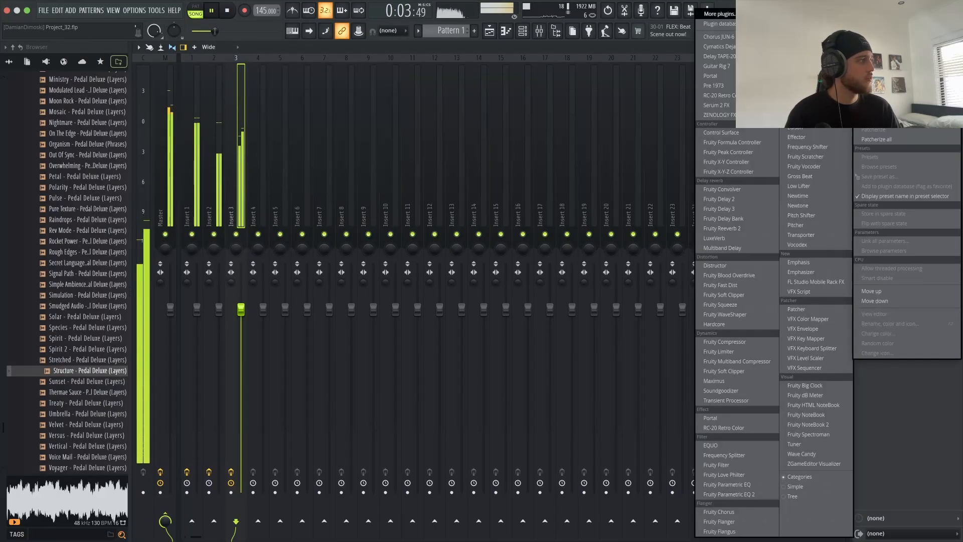
{"action": "left_click", "coordinate": [725, 35]}
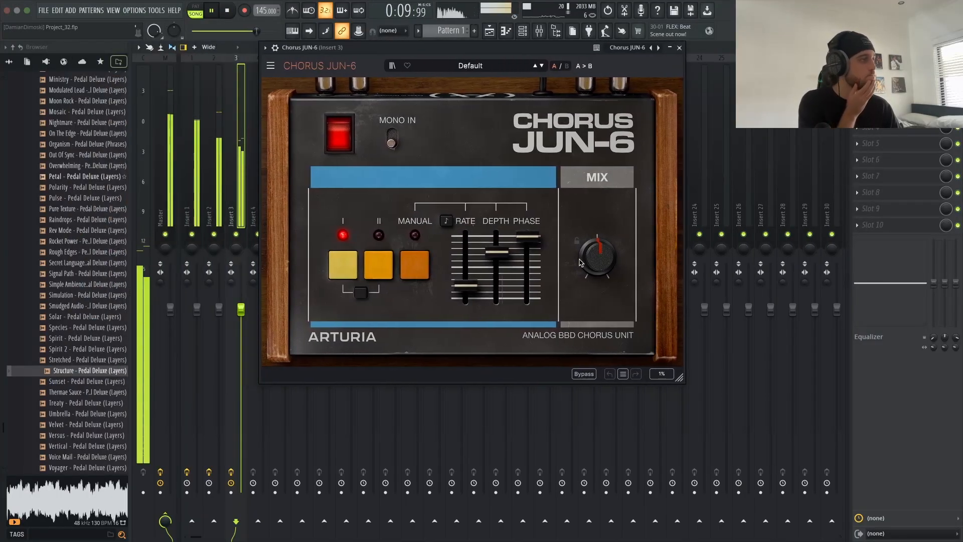
Step: Try the chorus with rate about 0.52, depth about 0.75 and phase offset about 0.62 while adjusting the mix
{"action": "left_click", "coordinate": [472, 267]}
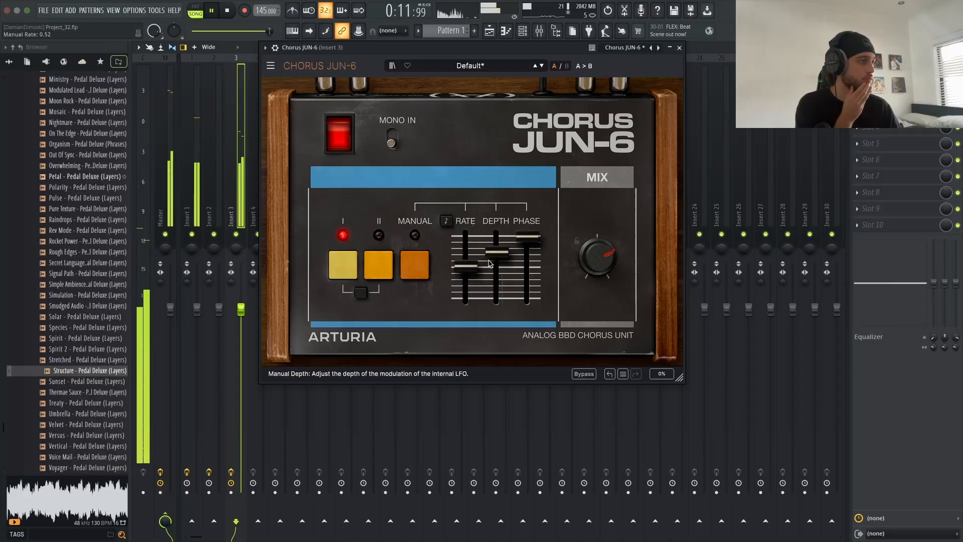
{"action": "mouse_move", "coordinate": [496, 252]}
{"action": "left_mouse_down"}
{"action": "mouse_move", "coordinate": [496, 275]}
{"action": "mouse_move", "coordinate": [496, 251]}
{"action": "left_mouse_up"}
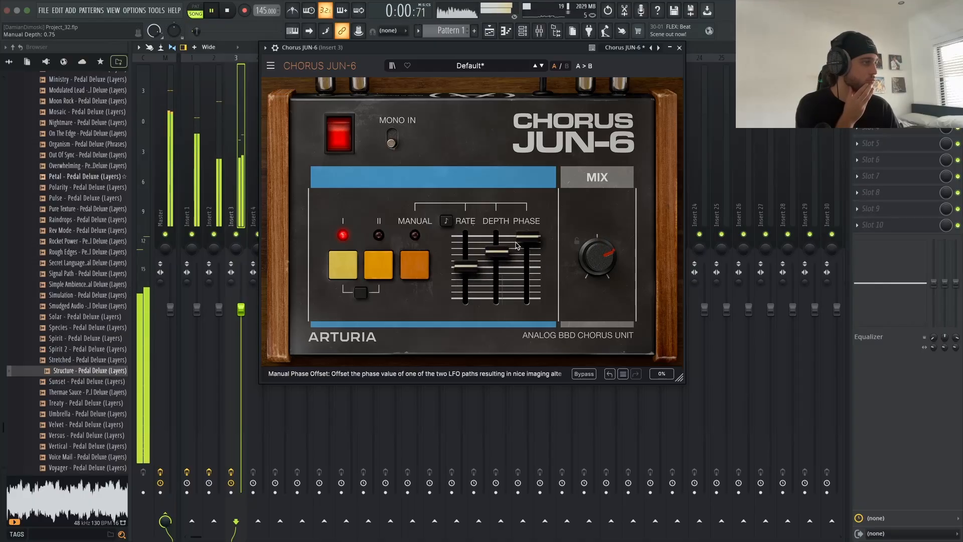
{"action": "left_click_drag", "start_coordinate": [597, 257], "coordinate": [597, 276]}
{"action": "left_click_drag", "start_coordinate": [541, 244], "coordinate": [542, 266]}
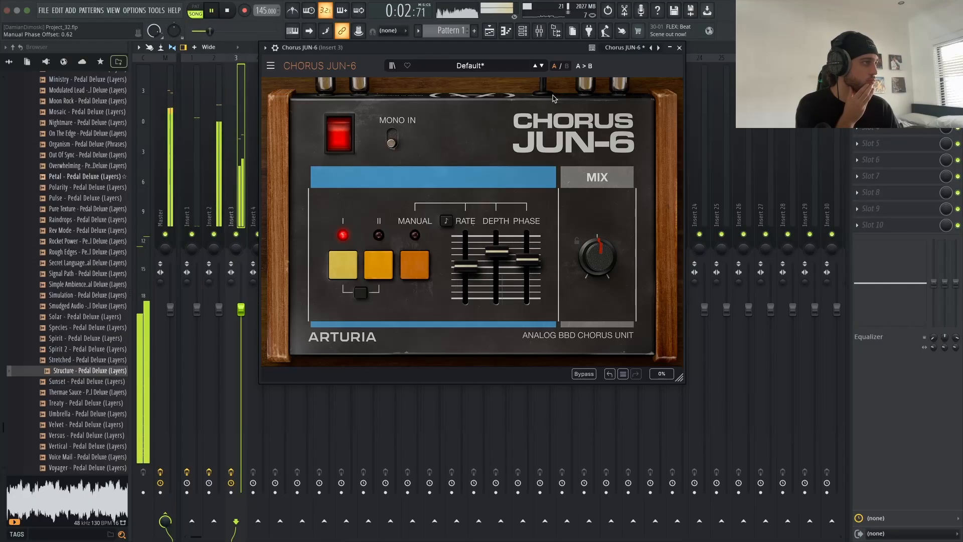
Step: Choose the Subtle 02 chorus preset, raise its depth, lower its phase and set the mix to about 63%
{"action": "left_click", "coordinate": [541, 66]}
{"action": "left_click", "coordinate": [542, 66]}
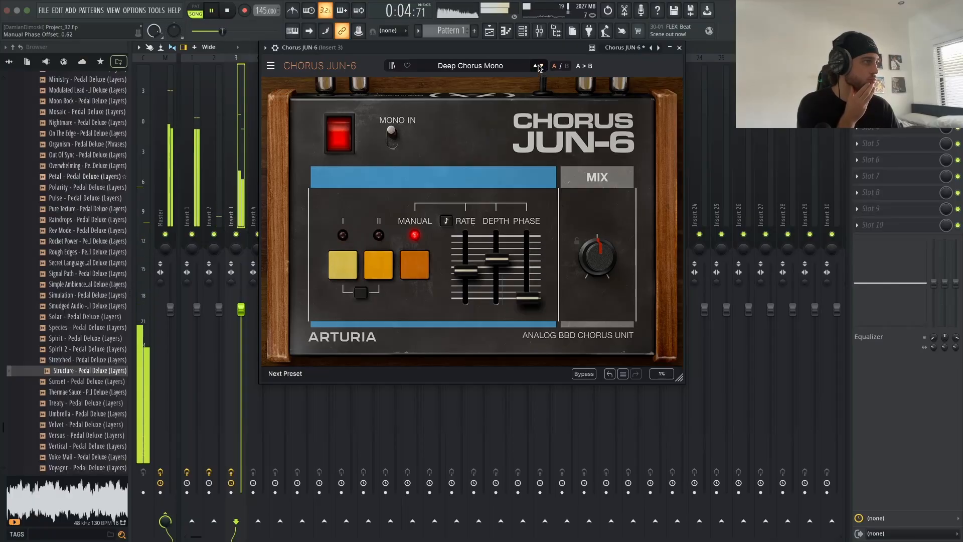
{"action": "left_click", "coordinate": [535, 66]}
{"action": "left_click", "coordinate": [536, 66]}
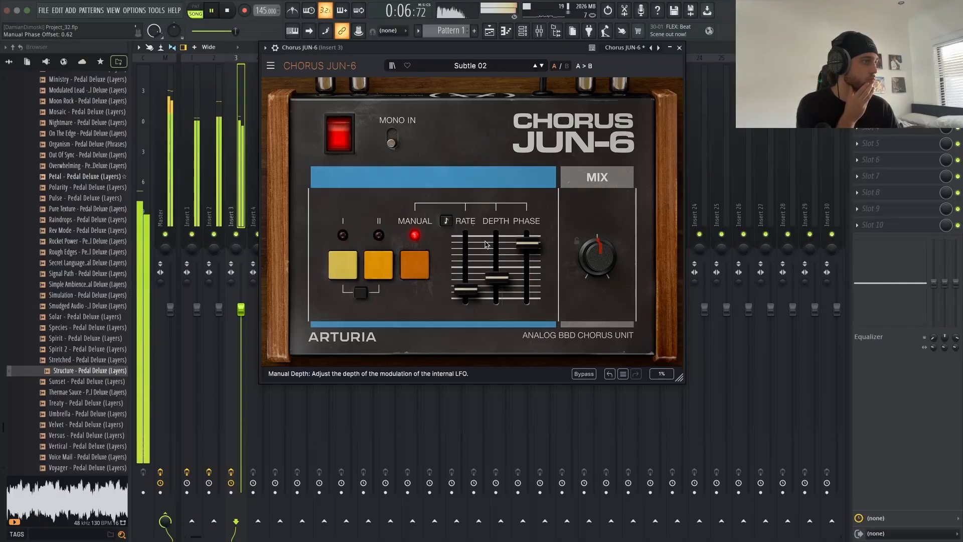
{"action": "left_click_drag", "start_coordinate": [497, 277], "coordinate": [599, 236]}
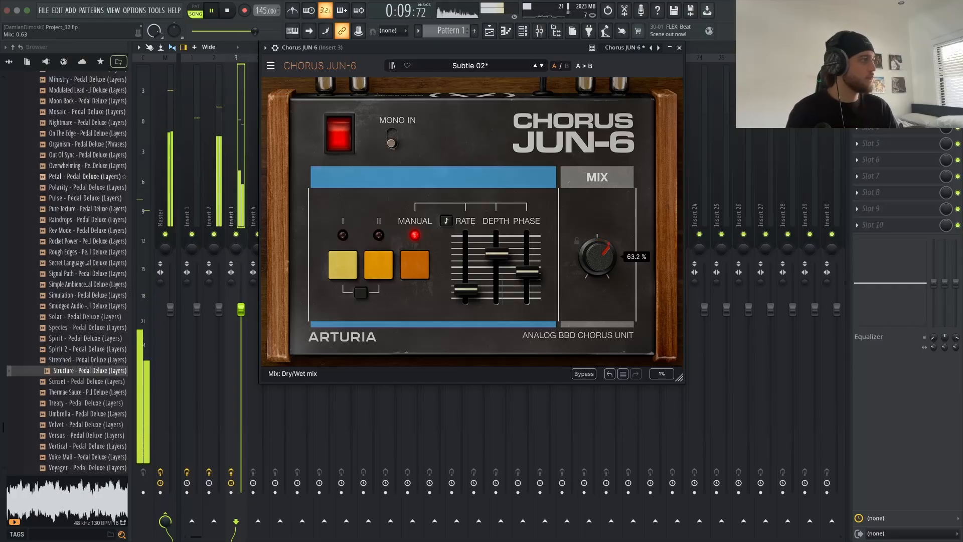
{"action": "left_click", "coordinate": [680, 47]}
{"action": "key", "text": "space"}
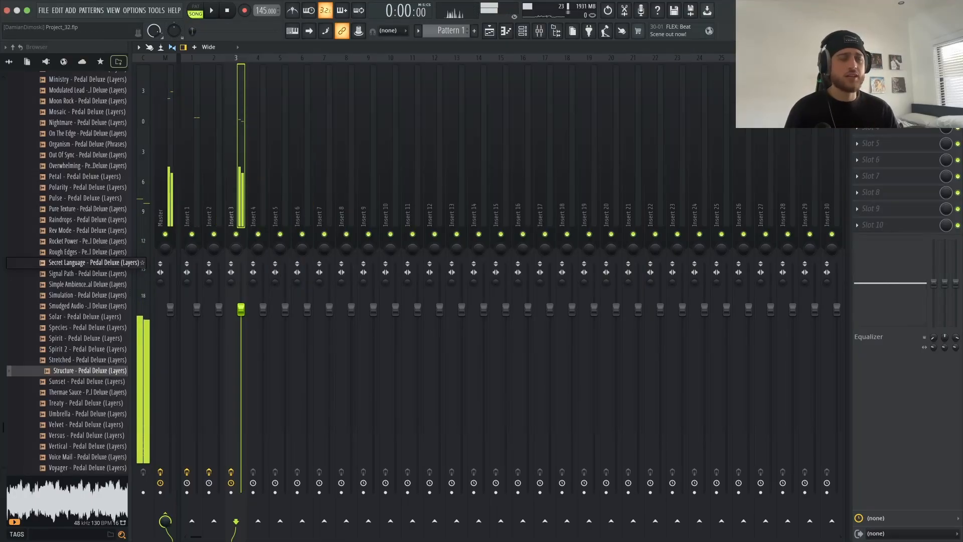
Step: Load Delay TAPE-201 in the next free slot of Insert 3, set its mode selector to 9 and start playback
{"action": "left_click", "coordinate": [858, 111]}
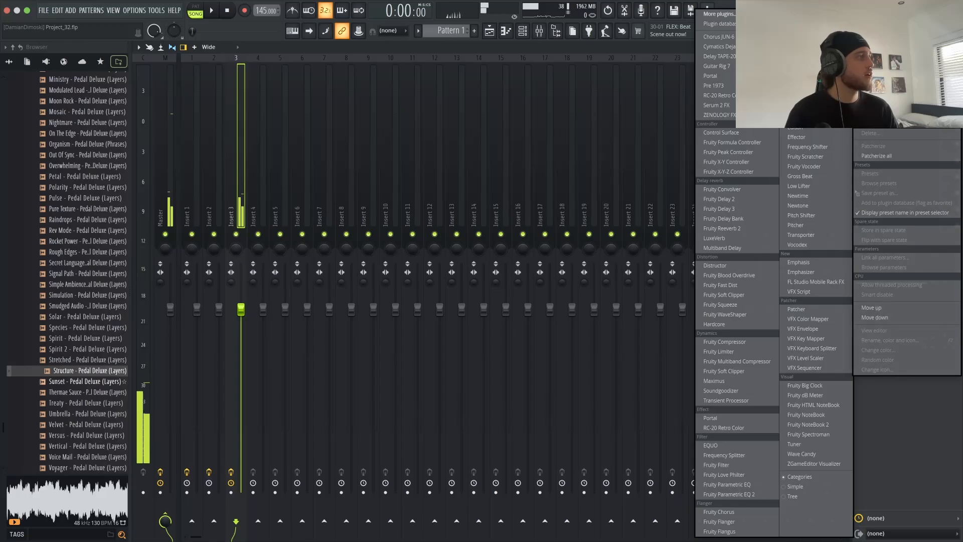
{"action": "left_click", "coordinate": [748, 56]}
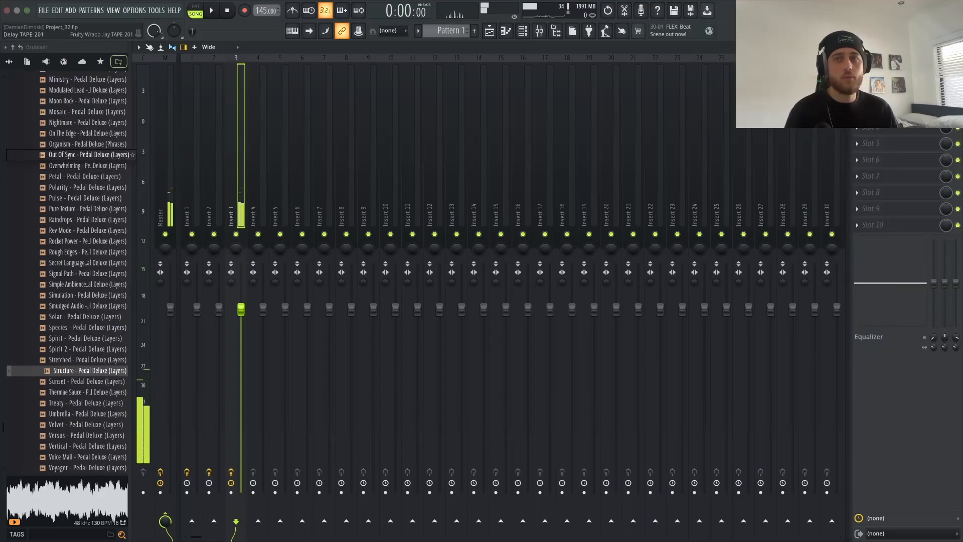
{"action": "left_click_drag", "start_coordinate": [456, 149], "coordinate": [275, 80]}
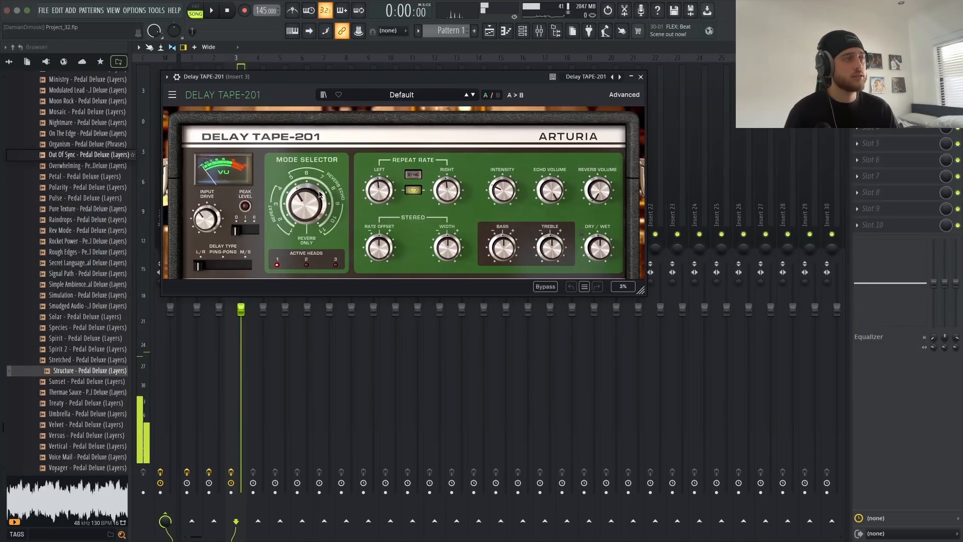
{"action": "mouse_move", "coordinate": [317, 201]}
{"action": "left_click_drag", "start_coordinate": [317, 201], "coordinate": [317, 186]}
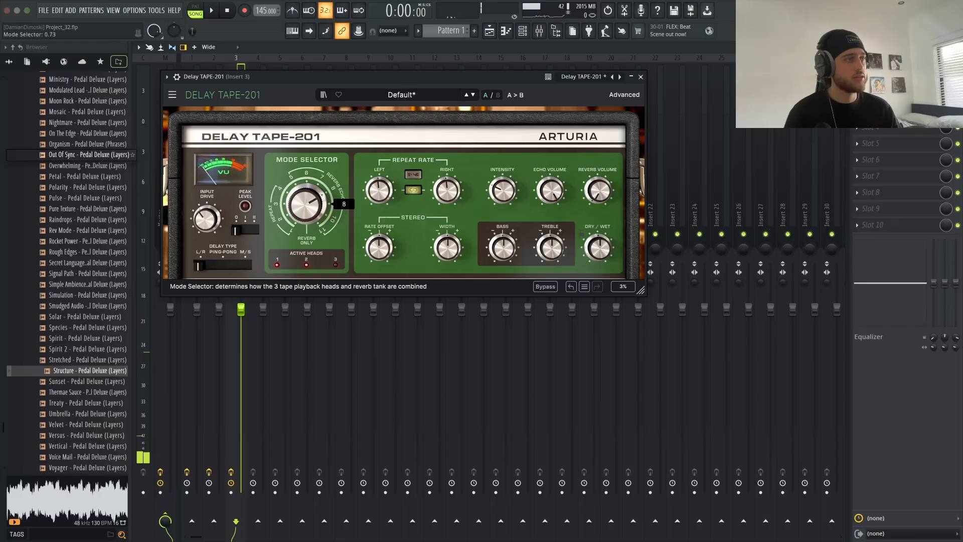
{"action": "key", "text": "space"}
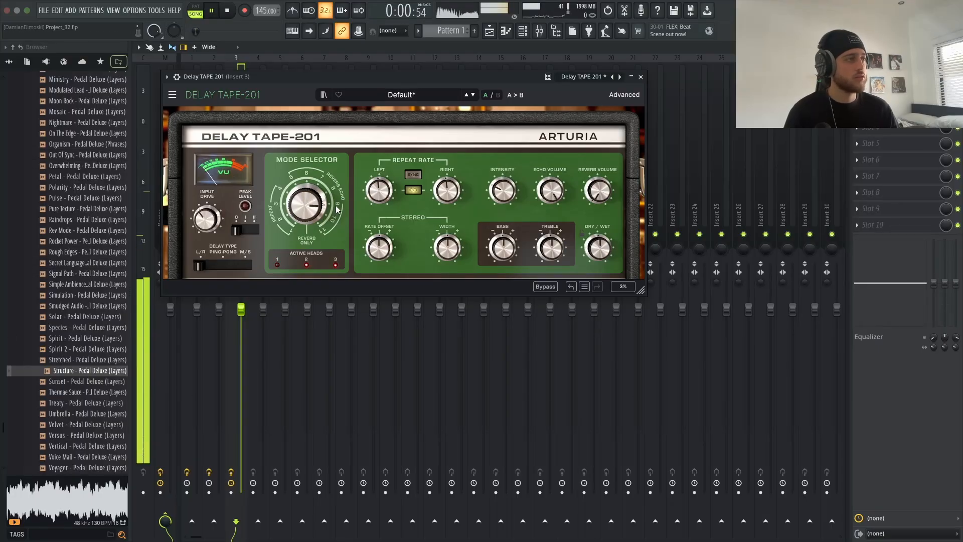
Step: Set the tape delay's dry/wet to about 0.27 and reverb volume to about 0.38, and adjust its intensity by ear
{"action": "mouse_move", "coordinate": [599, 247]}
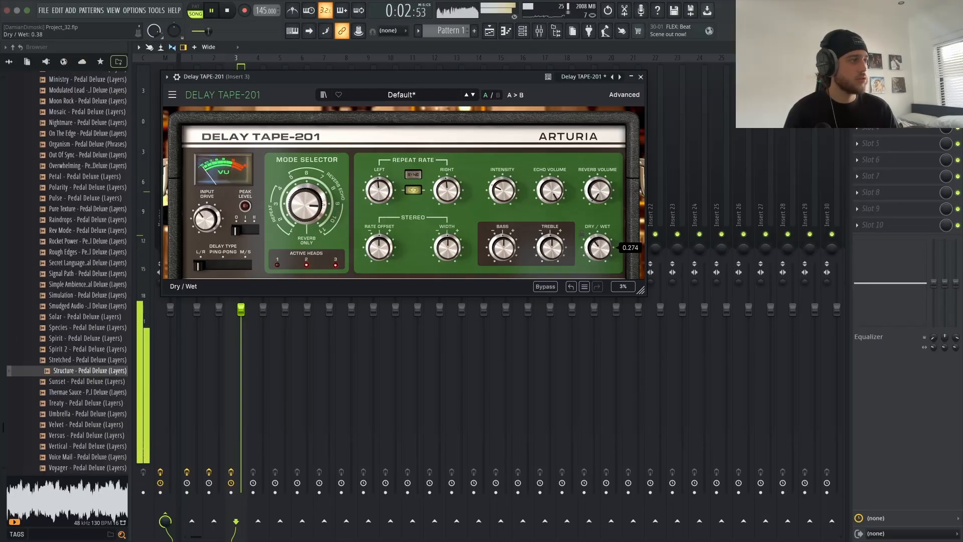
{"action": "mouse_move", "coordinate": [598, 190]}
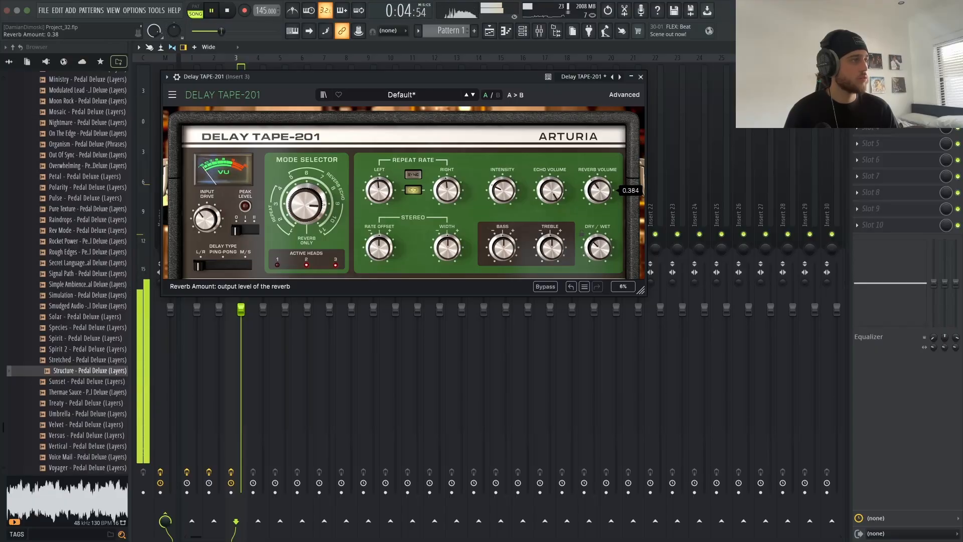
{"action": "mouse_move", "coordinate": [305, 205]}
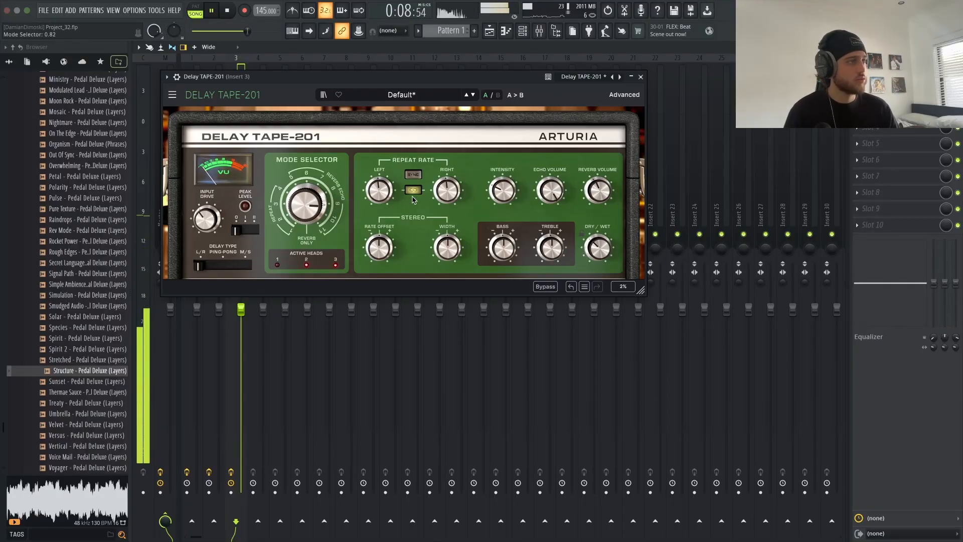
{"action": "mouse_move", "coordinate": [502, 190]}
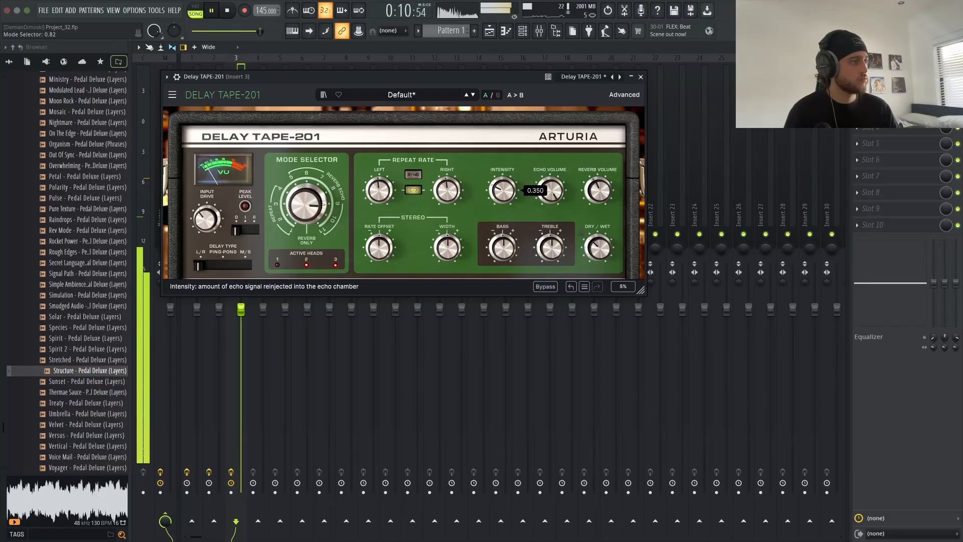
{"action": "left_click_drag", "start_coordinate": [502, 190], "coordinate": [502, 176]}
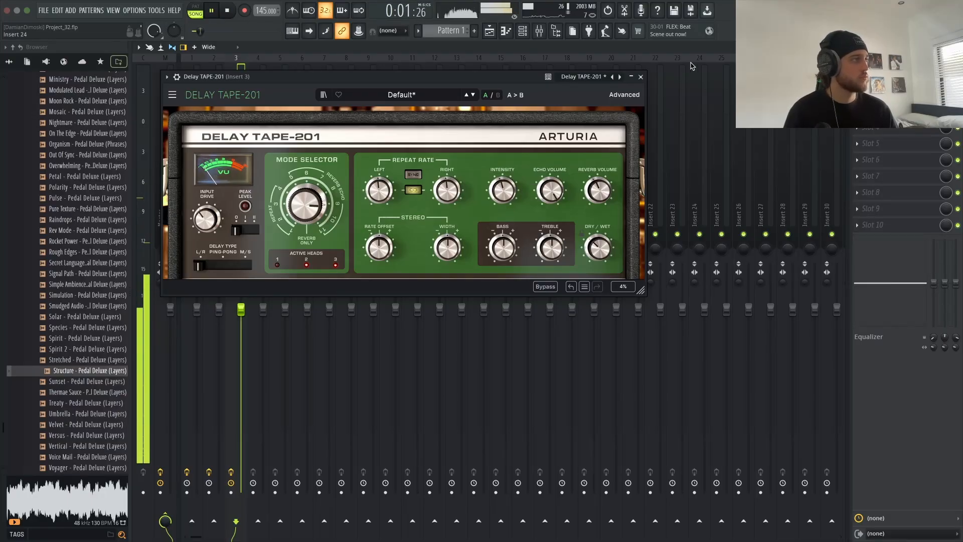
{"action": "left_click", "coordinate": [641, 77]}
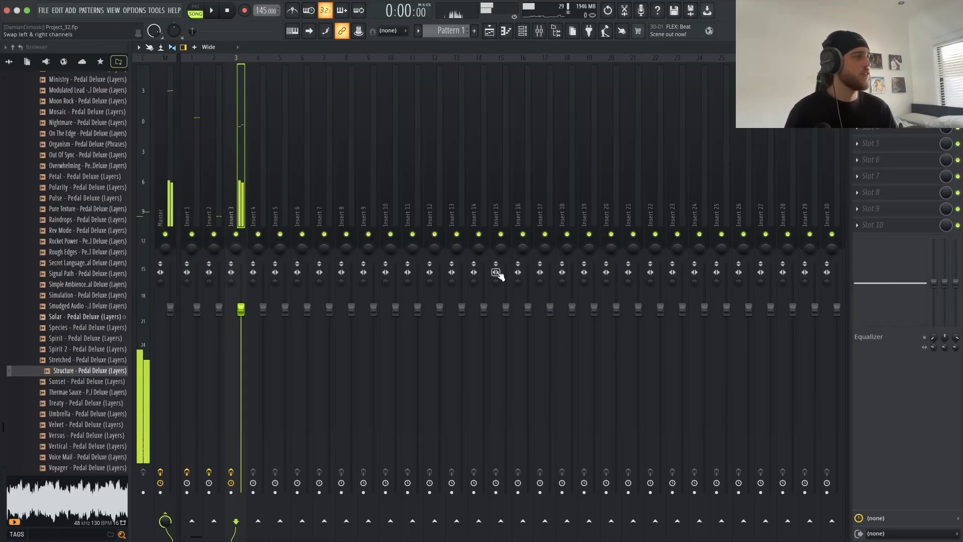
Step: Play through the Analog Lab V chords in the piano roll, and open the choices for adding a channel to the channel rack
{"action": "key", "text": "F7"}
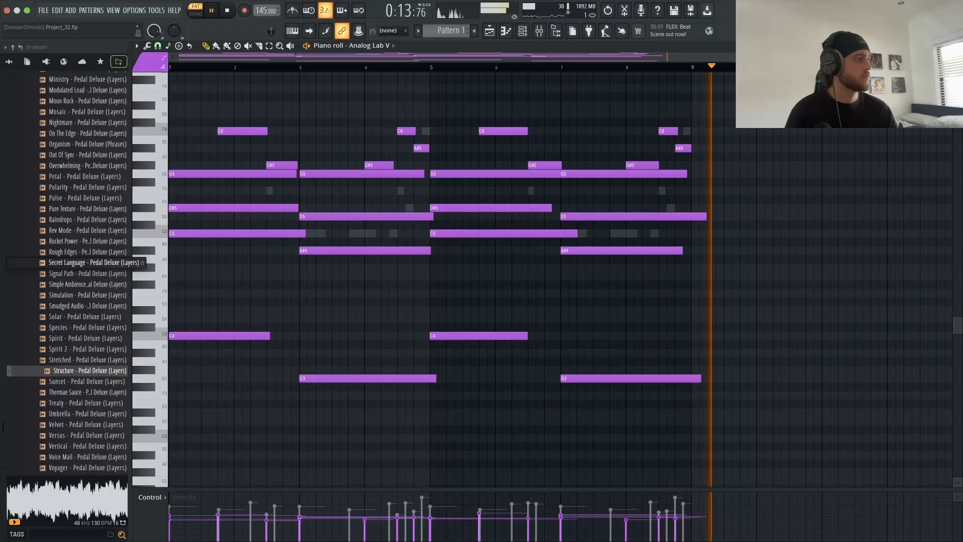
{"action": "key", "text": "space"}
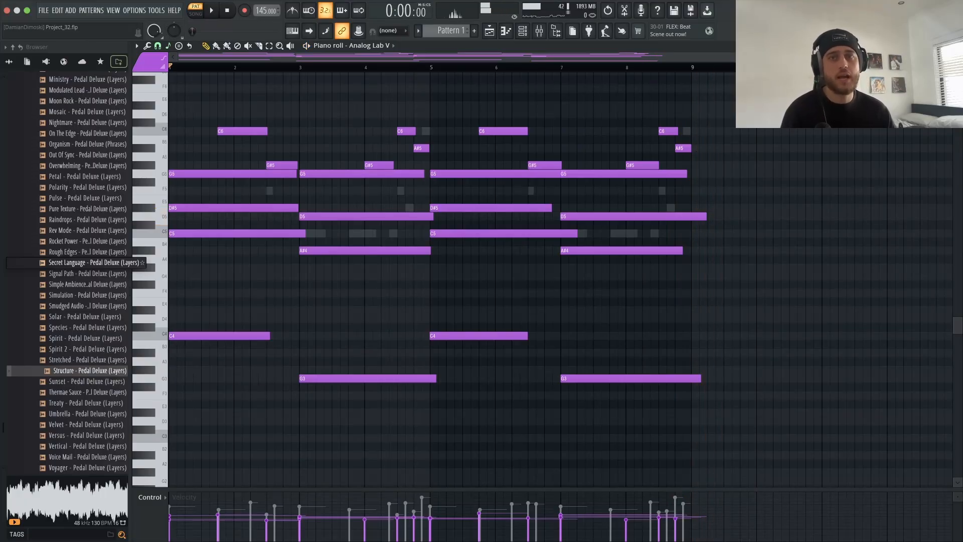
{"action": "left_click", "coordinate": [508, 29]}
{"action": "left_click", "coordinate": [522, 31]}
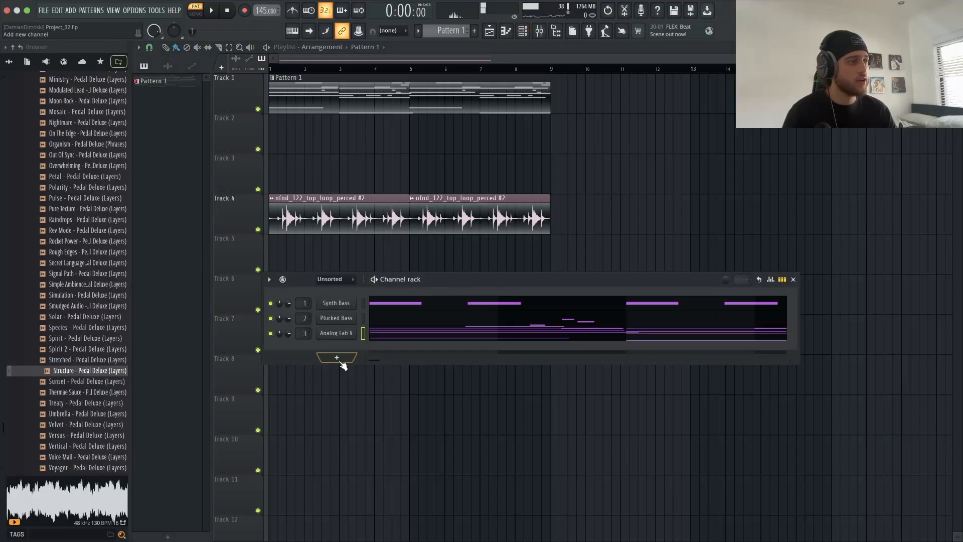
{"action": "left_click", "coordinate": [337, 357]}
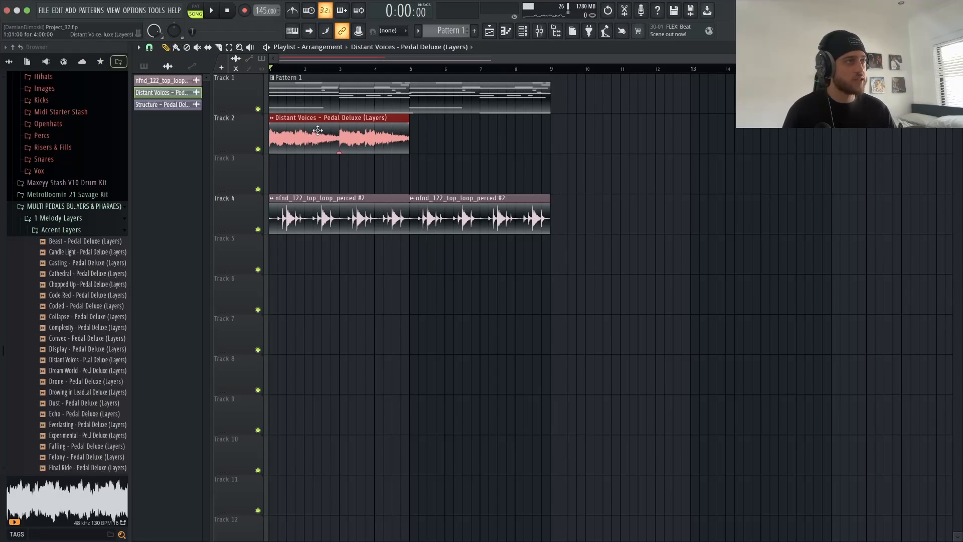
Step: Duplicate the Distant Voices clip on Track 2 to cover bars 5 to 8 and play the arrangement
{"action": "key", "text": "ctrl+b"}
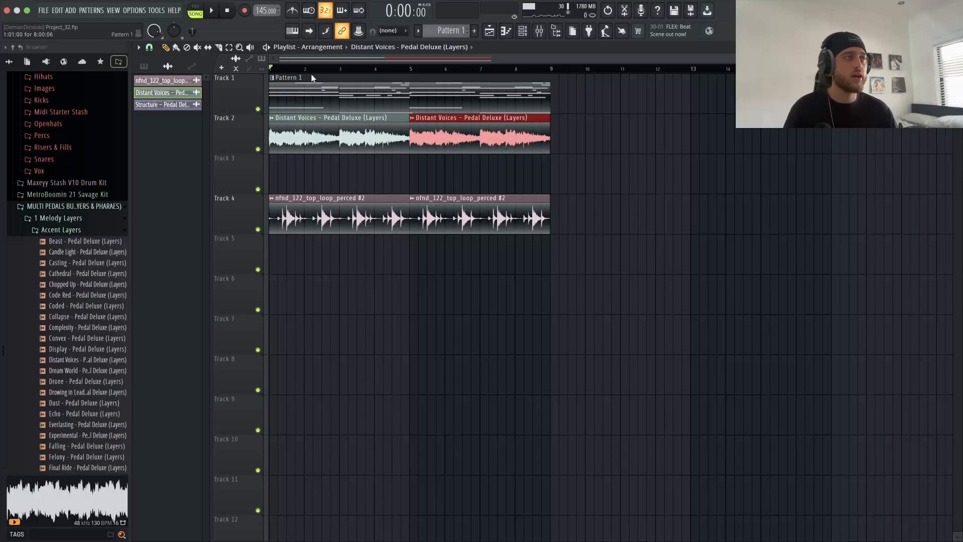
{"action": "key", "text": "space"}
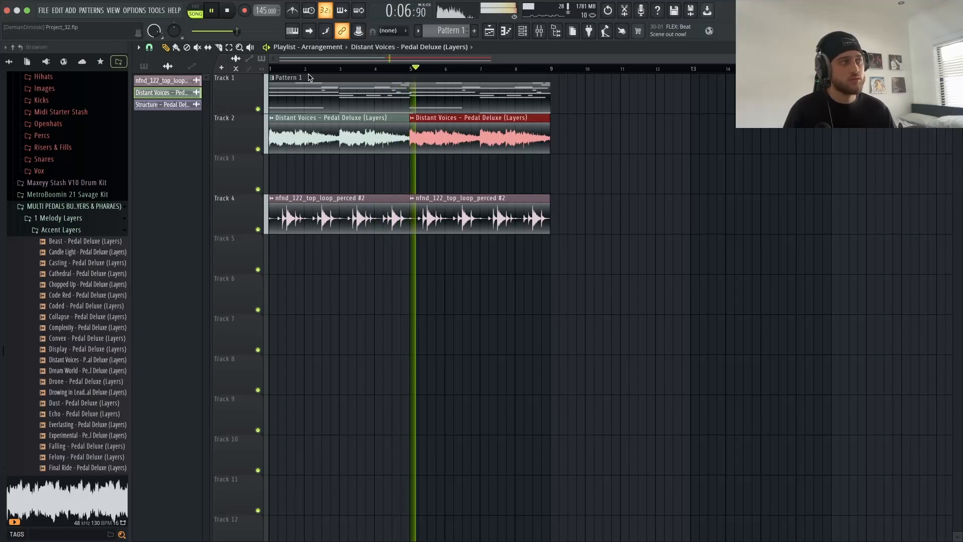
{"action": "key", "text": "space"}
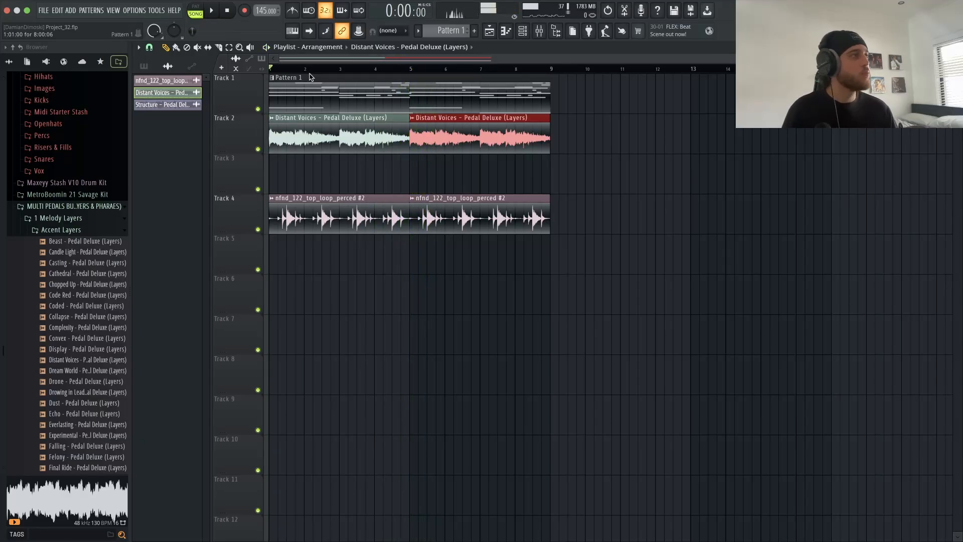
Step: Route the Distant Voices audio clip to mixer Insert 4 in its channel settings and show the mixer
{"action": "left_click", "coordinate": [539, 33]}
{"action": "left_click", "coordinate": [540, 33]}
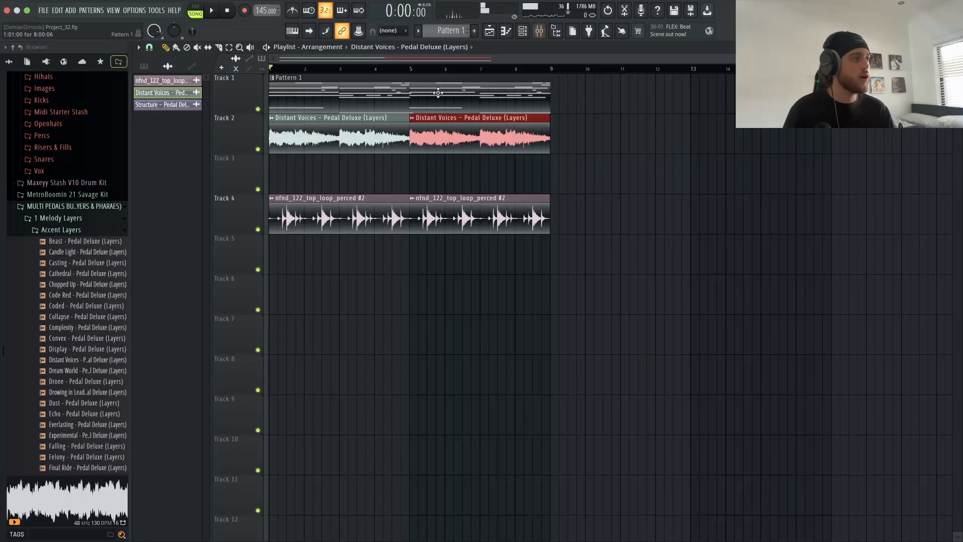
{"action": "double_click", "coordinate": [439, 116]}
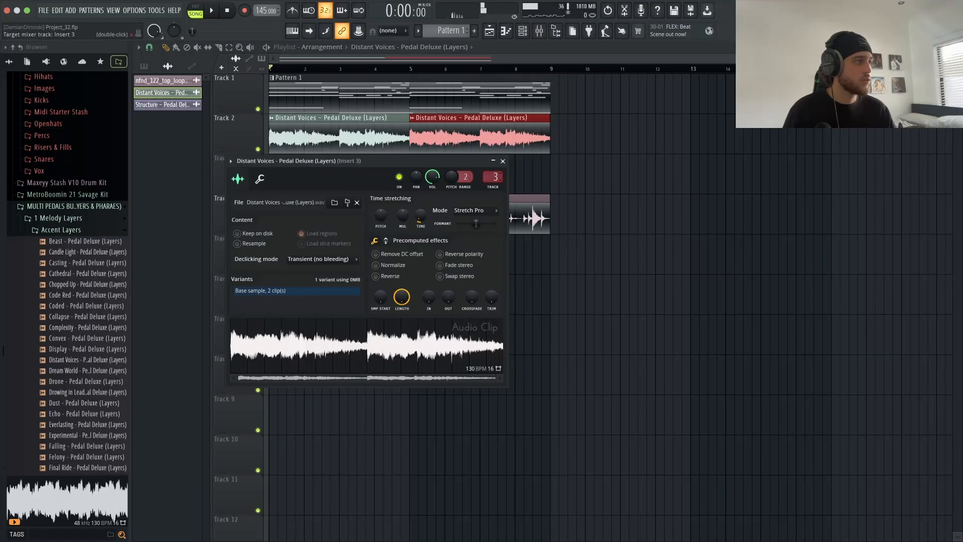
{"action": "key", "text": "F9"}
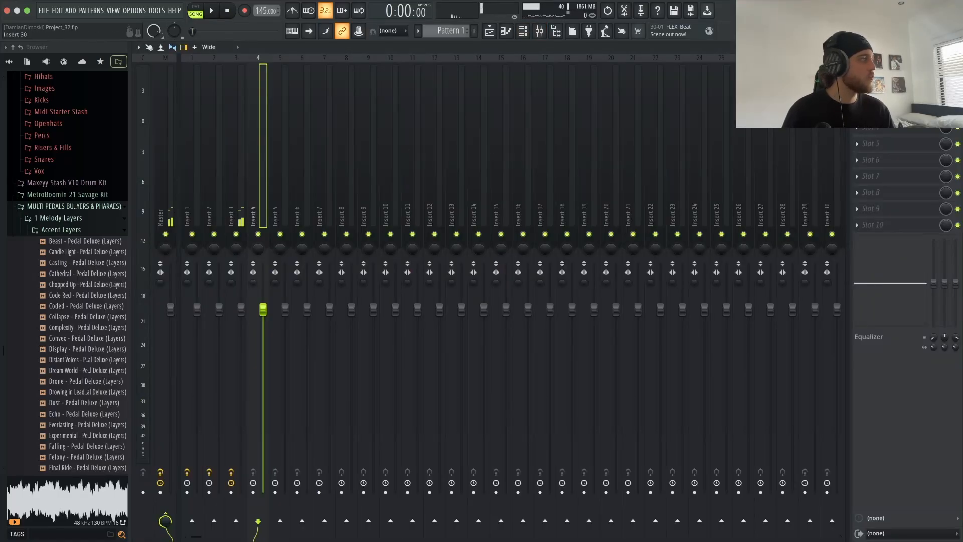
Step: Load Fruity Parametric EQ 2 on Insert 4, choose the 20Hz + 18kHz cut preset, lower its high cut and raise its low cut to about 256 Hz
{"action": "left_click", "coordinate": [857, 79]}
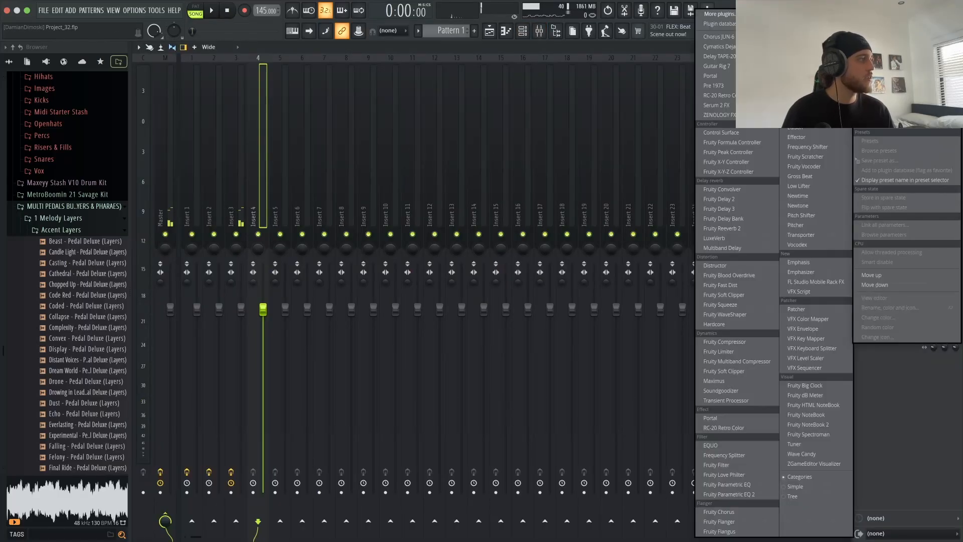
{"action": "left_click", "coordinate": [733, 494]}
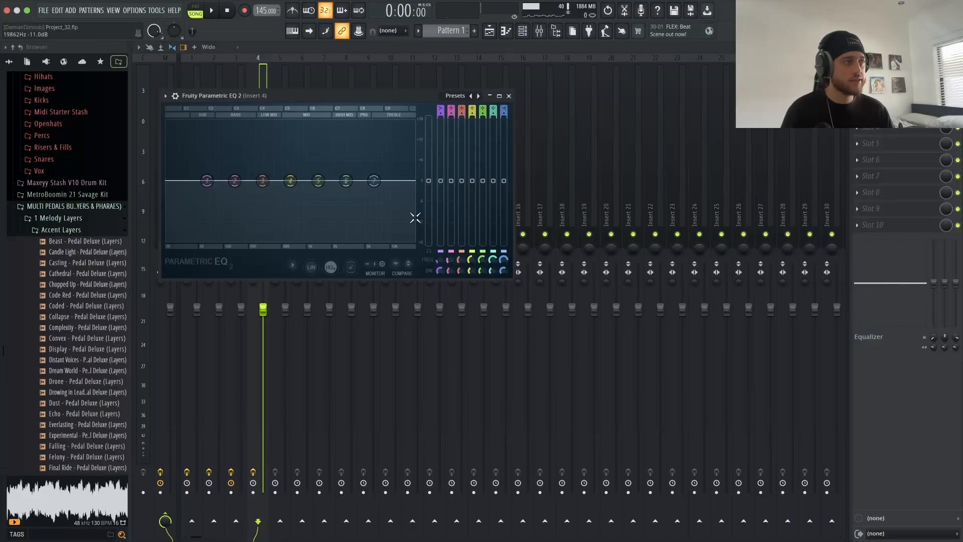
{"action": "left_click", "coordinate": [478, 95]}
{"action": "left_click", "coordinate": [478, 95]}
{"action": "left_click_drag", "start_coordinate": [414, 181], "coordinate": [329, 181]}
{"action": "key", "text": "space"}
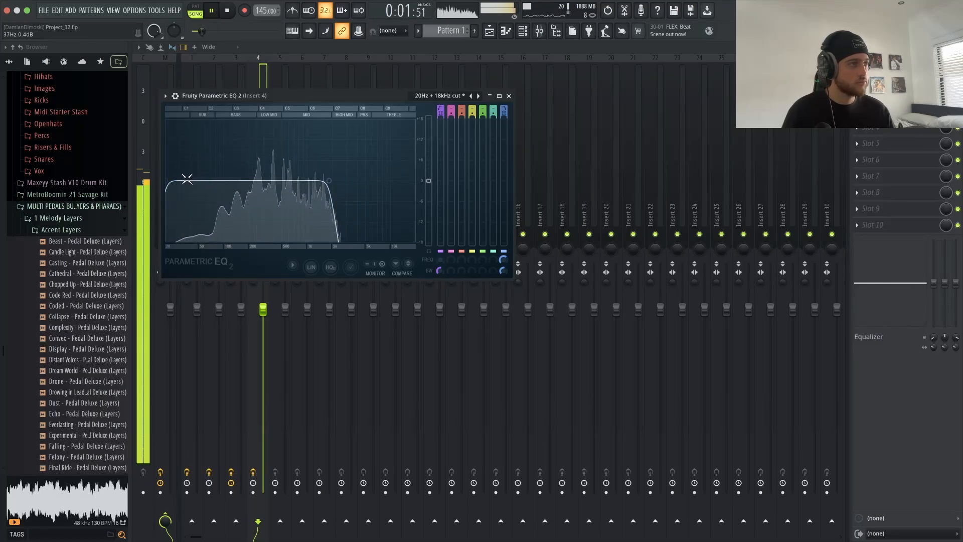
{"action": "left_click_drag", "start_coordinate": [167, 180], "coordinate": [257, 180]}
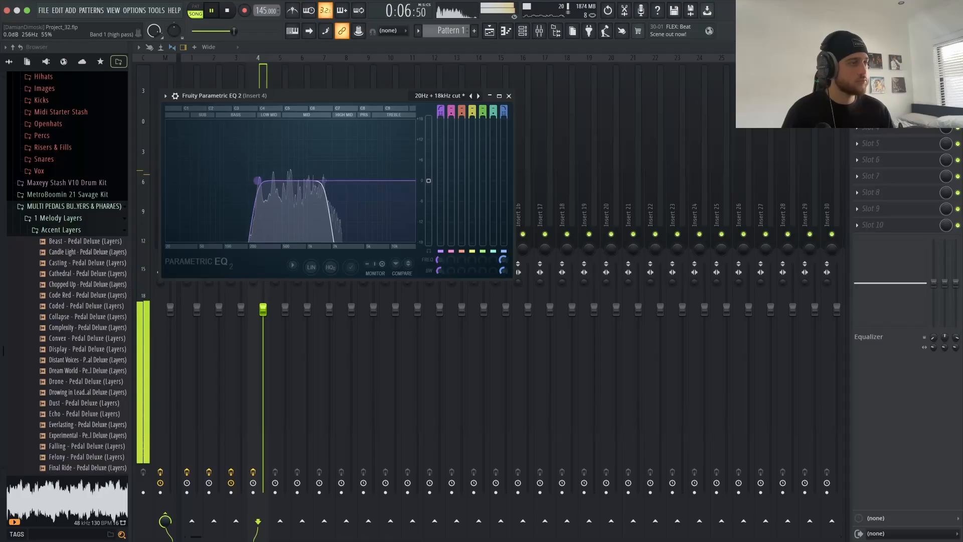
{"action": "left_click", "coordinate": [509, 95]}
Step: Mute the other active inserts and load Chorus JUN-6 on Insert 4 with the Subtle 02 preset
{"action": "left_click", "coordinate": [236, 234]}
{"action": "left_click", "coordinate": [214, 234]}
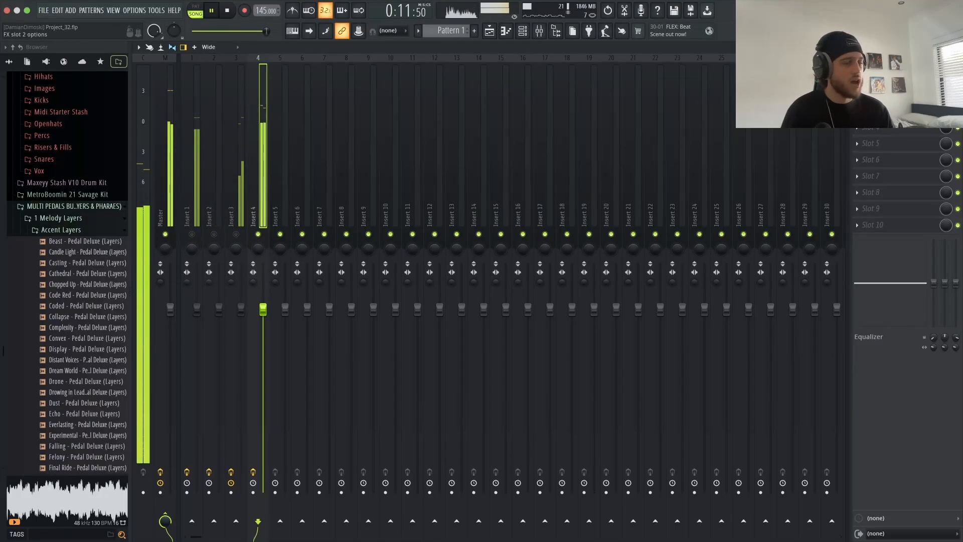
{"action": "left_click", "coordinate": [857, 79]}
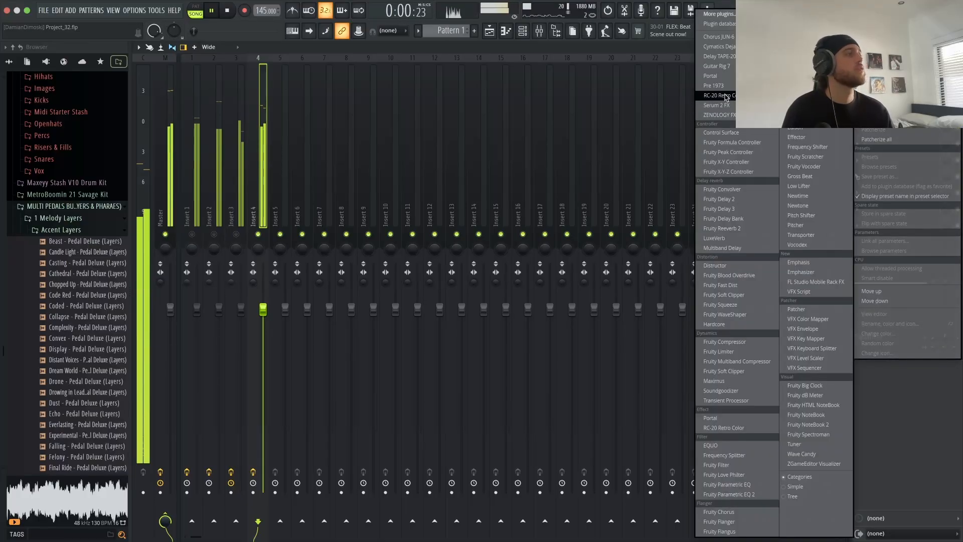
{"action": "left_click", "coordinate": [718, 36]}
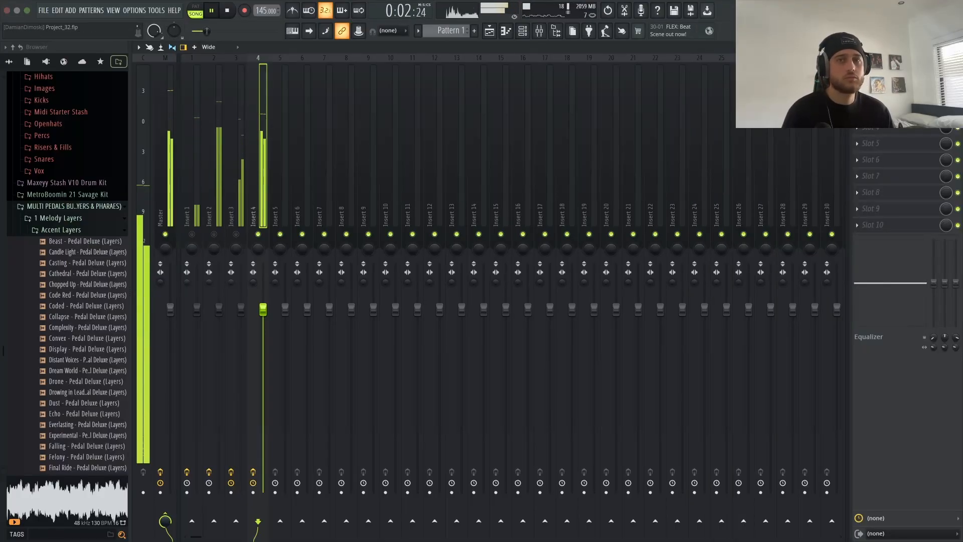
{"action": "left_click", "coordinate": [511, 132]}
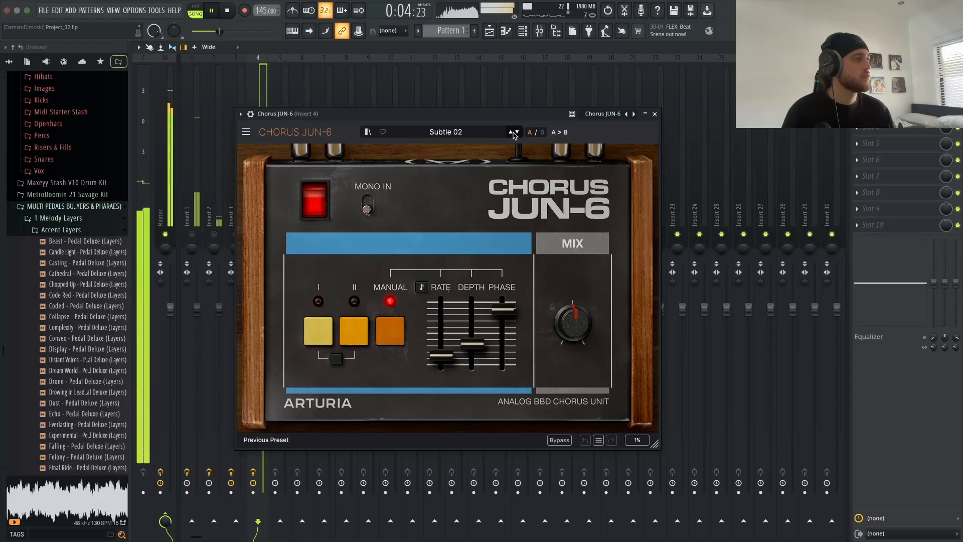
Step: Adjust the chorus modulation sliders and mix by ear, and close the plugin
{"action": "left_click_drag", "start_coordinate": [441, 356], "coordinate": [503, 312]}
{"action": "left_click", "coordinate": [573, 322]}
{"action": "left_click", "coordinate": [655, 114]}
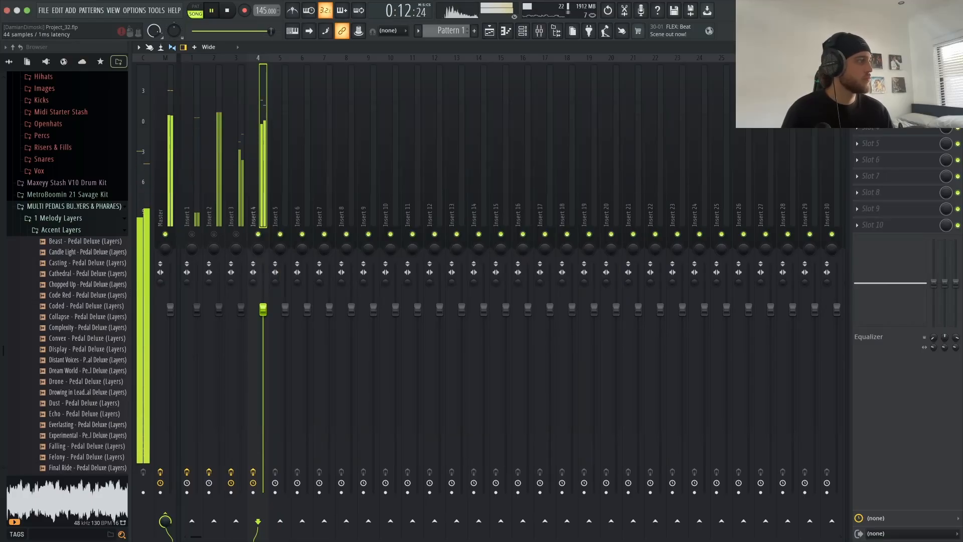
Step: Load Delay TAPE-201 in the next free slot of Insert 4 and set its mode selector to about 0.73
{"action": "left_click", "coordinate": [857, 111]}
{"action": "mouse_move", "coordinate": [871, 122]}
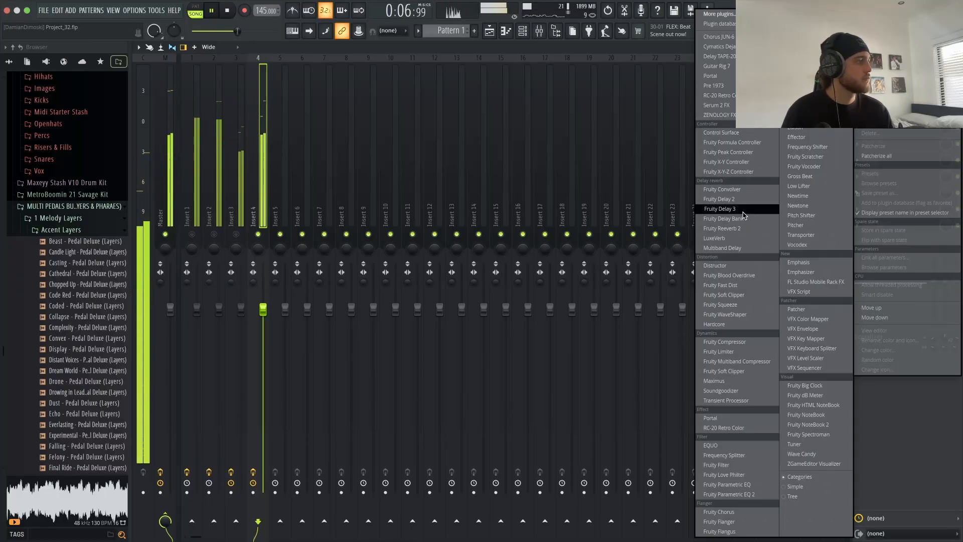
{"action": "left_click", "coordinate": [728, 58]}
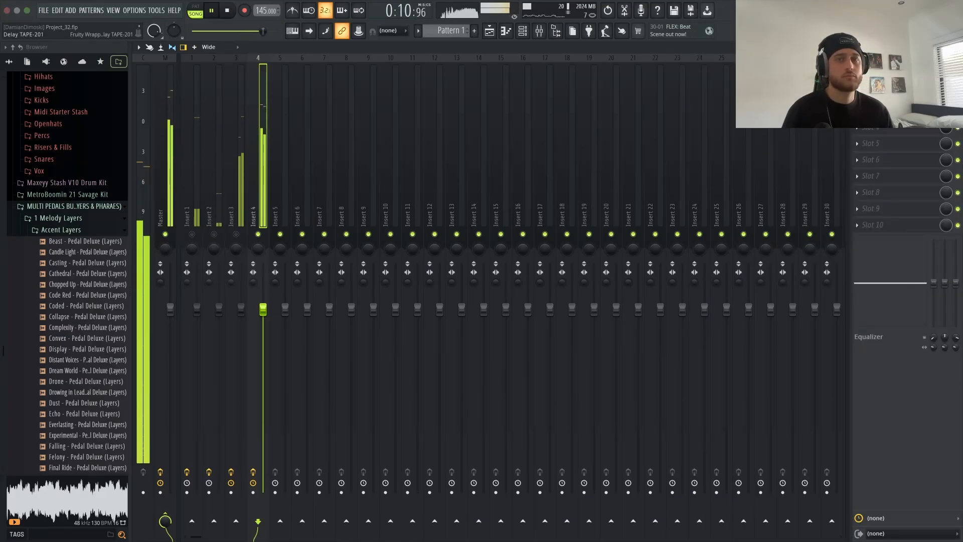
{"action": "left_click_drag", "start_coordinate": [730, 81], "coordinate": [691, 89]}
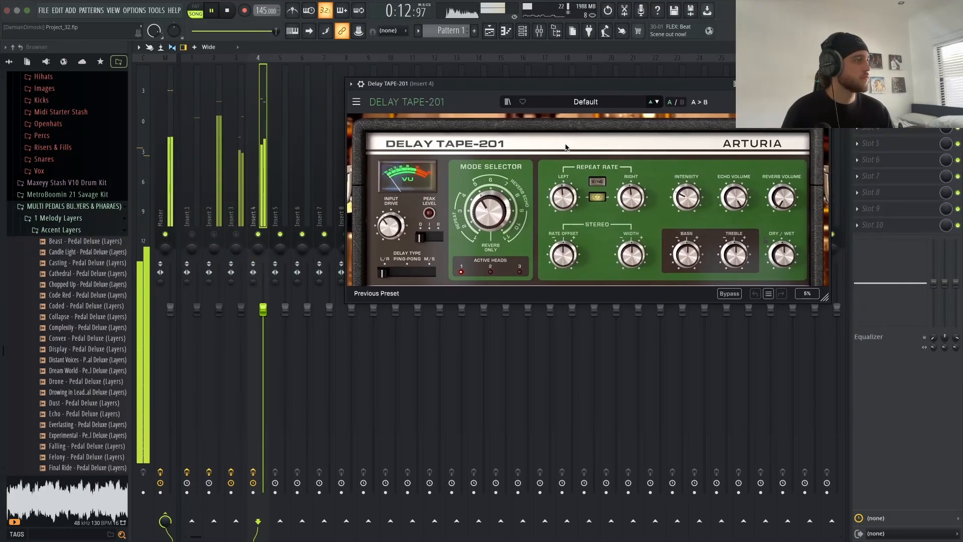
{"action": "left_click_drag", "start_coordinate": [489, 210], "coordinate": [492, 217]}
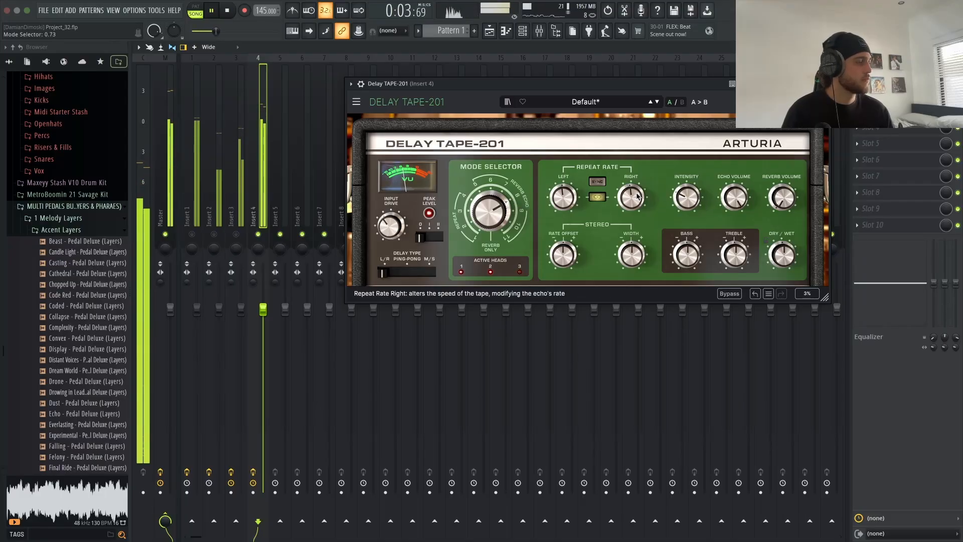
Step: Set the tape delay's reverb volume to about 0.37 and echo volume to about 0.8, adjusting the dry/wet balance by ear
{"action": "mouse_move", "coordinate": [782, 255]}
{"action": "left_mouse_down"}
{"action": "mouse_move", "coordinate": [782, 264]}
{"action": "mouse_move", "coordinate": [782, 239]}
{"action": "mouse_move", "coordinate": [782, 265]}
{"action": "mouse_move", "coordinate": [782, 245]}
{"action": "left_mouse_up"}
{"action": "left_click_drag", "start_coordinate": [782, 198], "coordinate": [782, 185]}
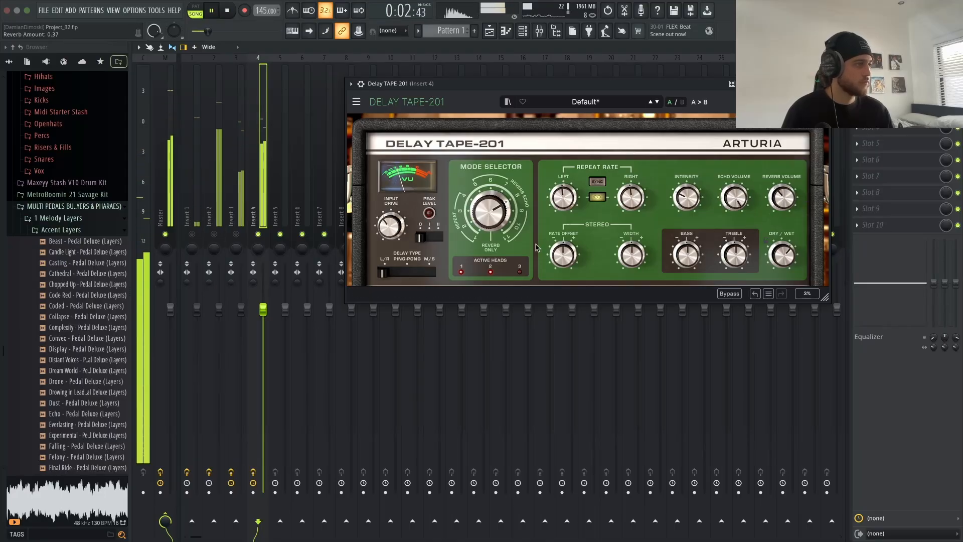
{"action": "left_click_drag", "start_coordinate": [734, 197], "coordinate": [734, 190]}
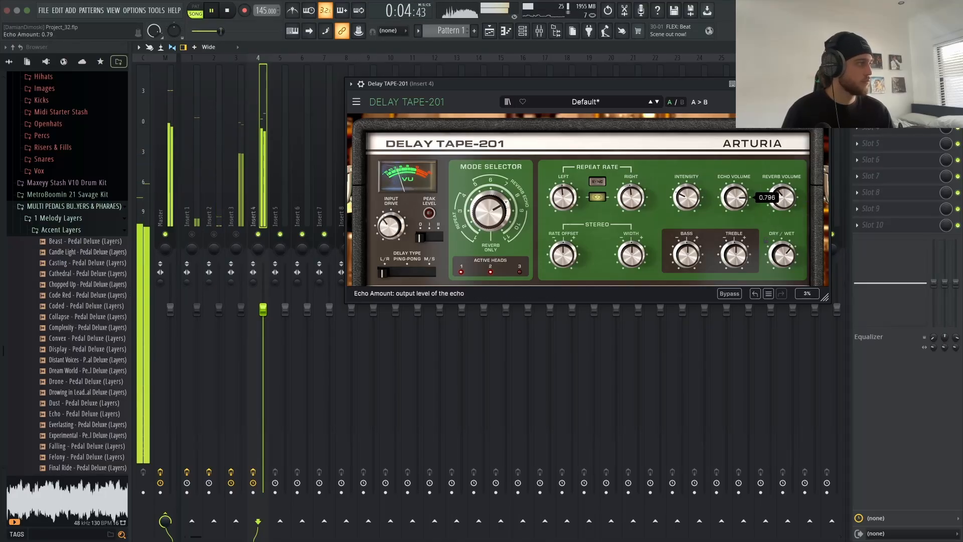
{"action": "left_click_drag", "start_coordinate": [792, 194], "coordinate": [792, 204]}
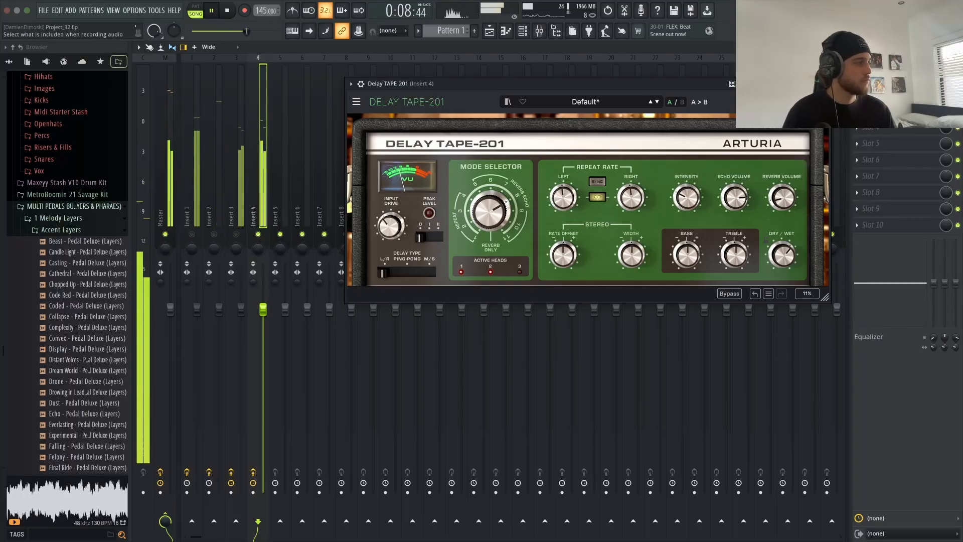
{"action": "left_click", "coordinate": [824, 83]}
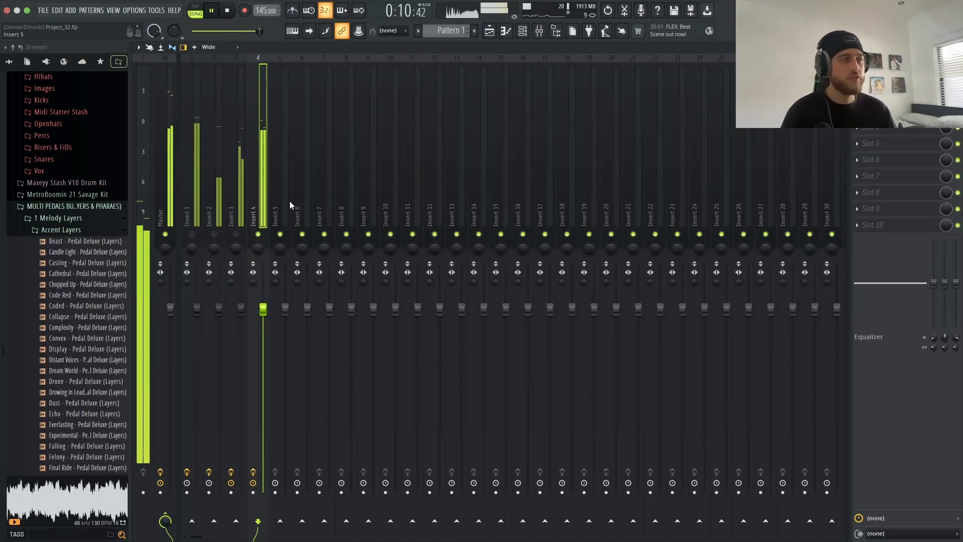
Step: Unmute mixer Inserts 1 to 3
{"action": "left_click", "coordinate": [237, 234]}
{"action": "left_click", "coordinate": [214, 235]}
{"action": "left_click", "coordinate": [193, 235]}
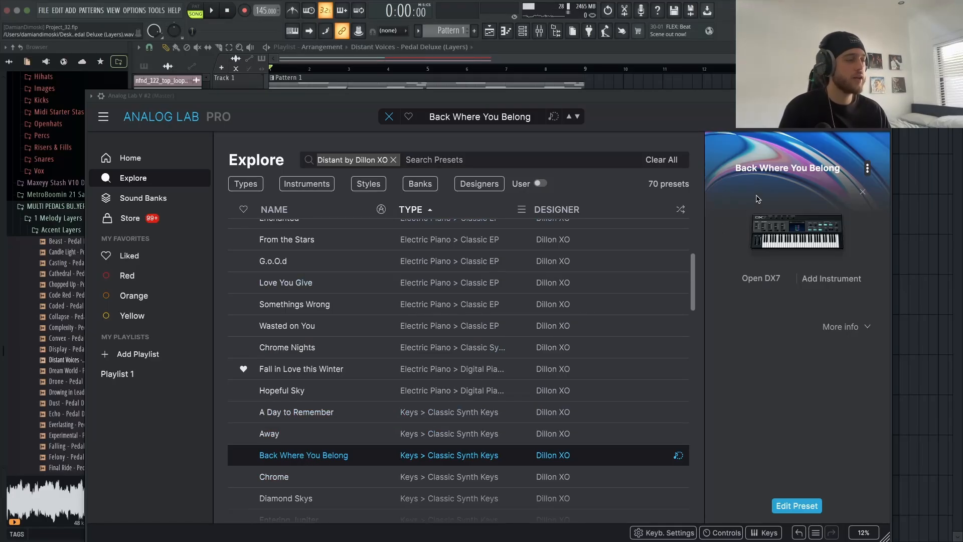
Step: Play the Back Where You Belong sound on Analog Lab V #2 alone and layered with the first Analog Lab V to compare them
{"action": "left_click", "coordinate": [887, 96]}
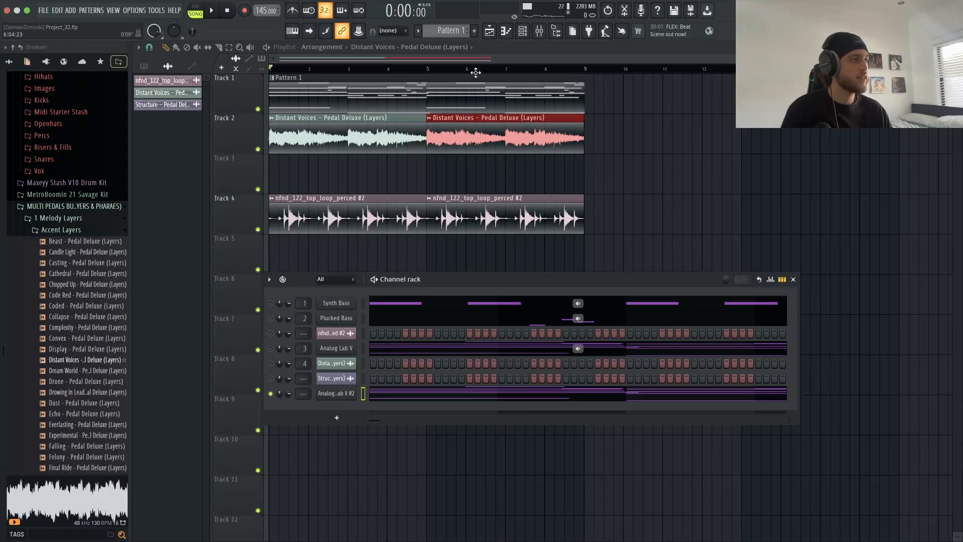
{"action": "key", "text": "space"}
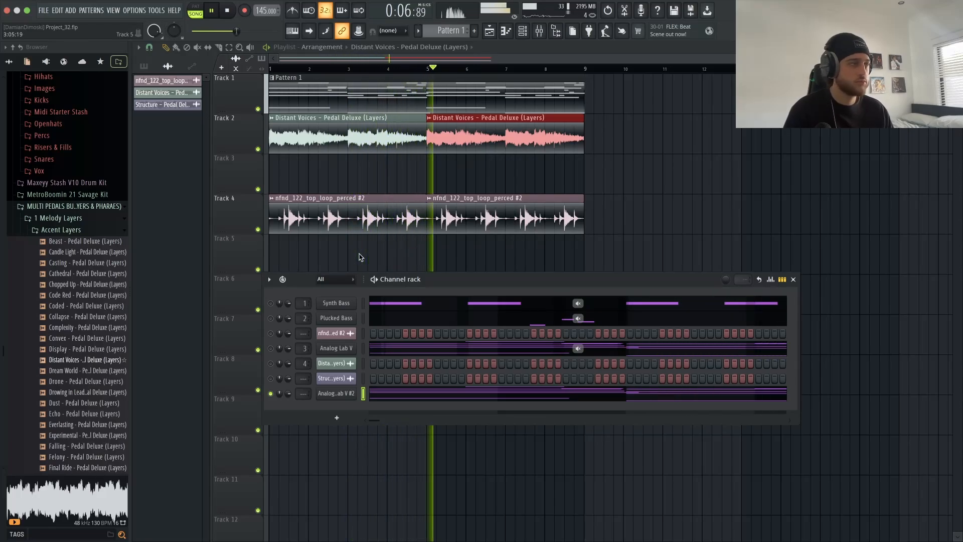
{"action": "key", "text": "space"}
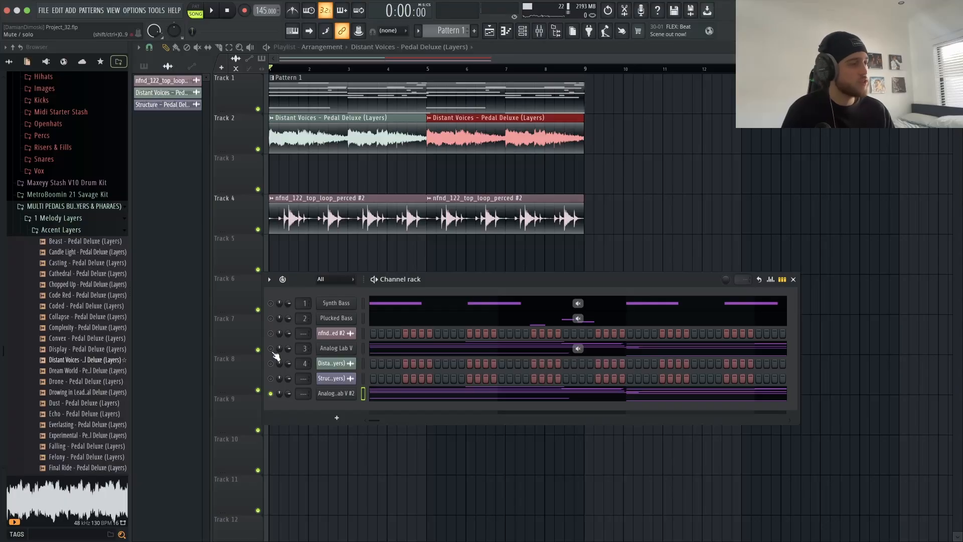
{"action": "left_click", "coordinate": [270, 349]}
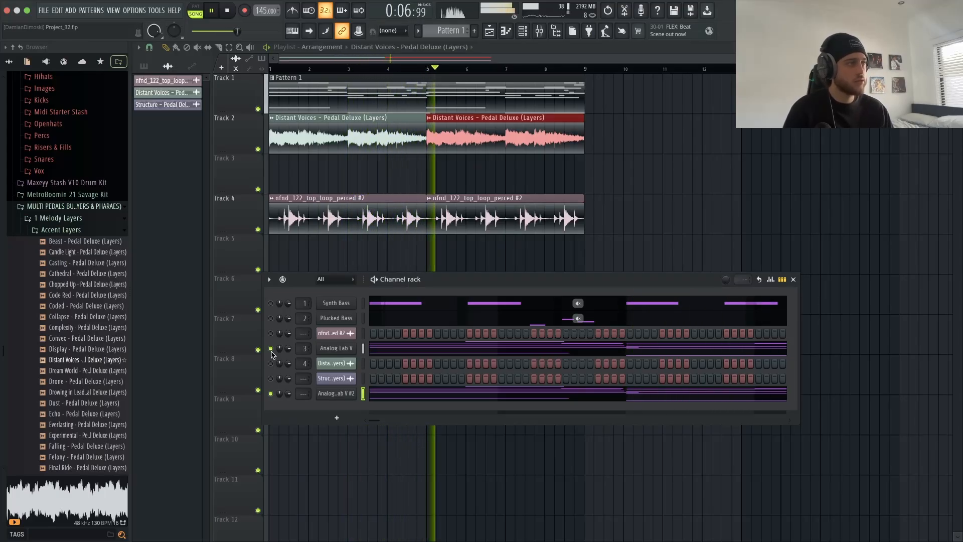
{"action": "left_click", "coordinate": [270, 348]}
{"action": "key", "text": "space"}
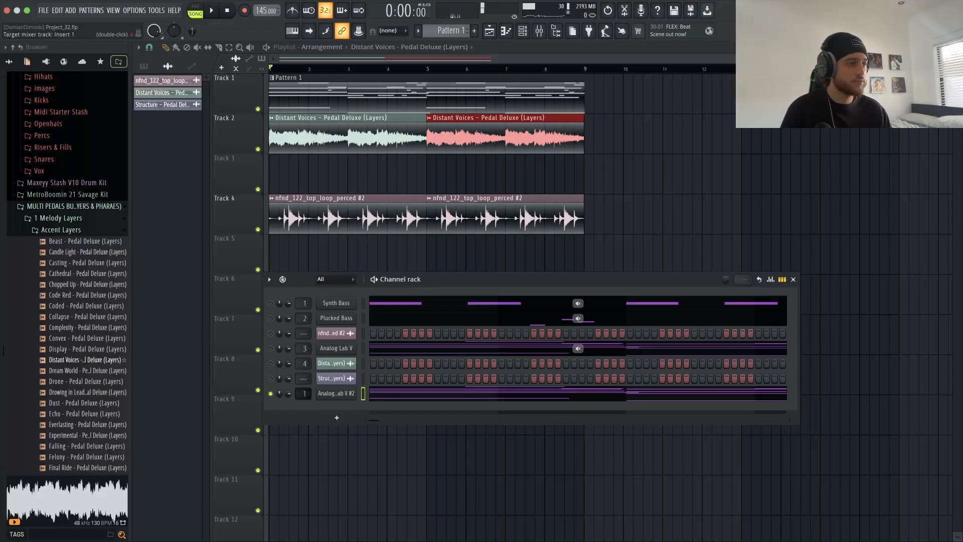
Step: Route Analog Lab V #2 to mixer Insert 5 and show the mixer
{"action": "left_click", "coordinate": [523, 30]}
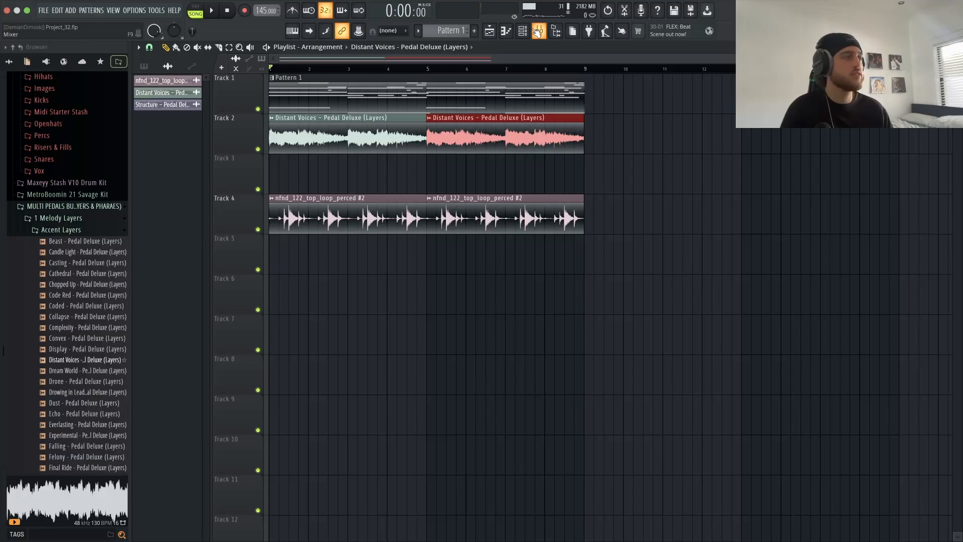
{"action": "left_click", "coordinate": [537, 32]}
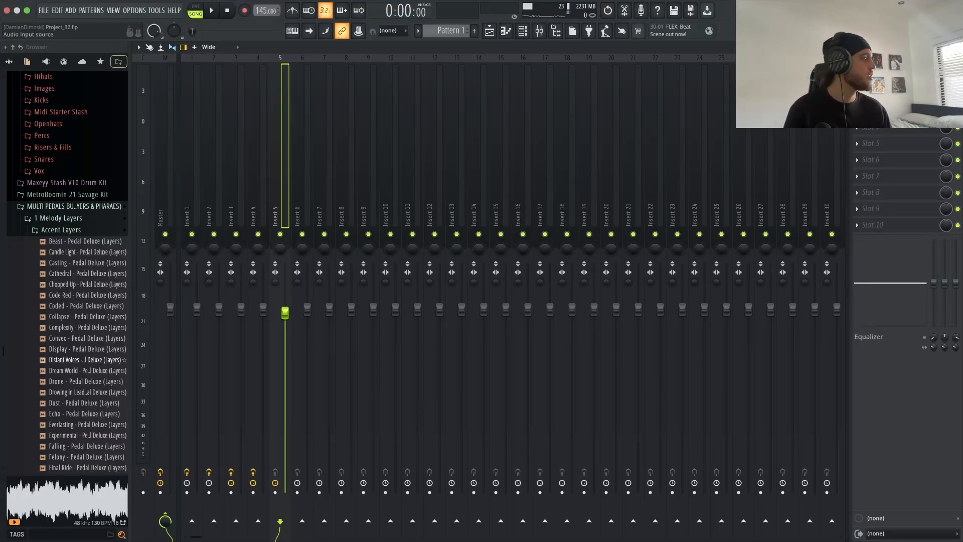
Step: Add Fruity Parametric EQ 2 to Insert 5 and load its 20Hz + 18kHz cut preset with playback running
{"action": "left_click", "coordinate": [857, 78]}
{"action": "mouse_move", "coordinate": [871, 94]}
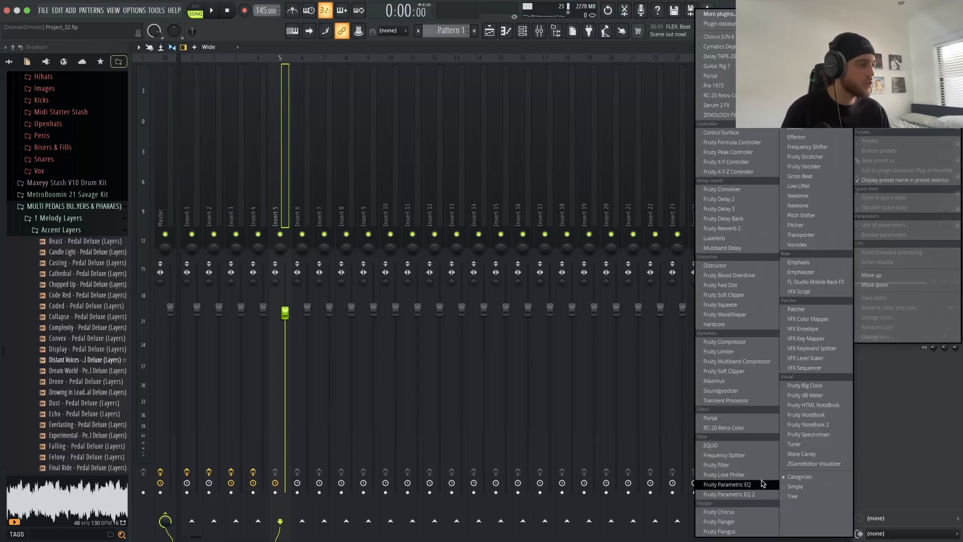
{"action": "left_click", "coordinate": [728, 494]}
{"action": "key", "text": "space"}
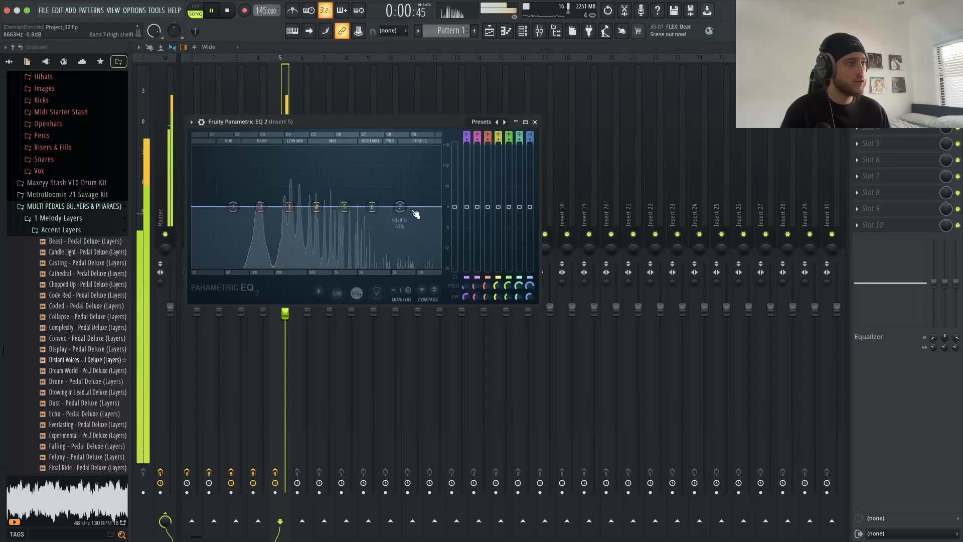
{"action": "left_click", "coordinate": [504, 121]}
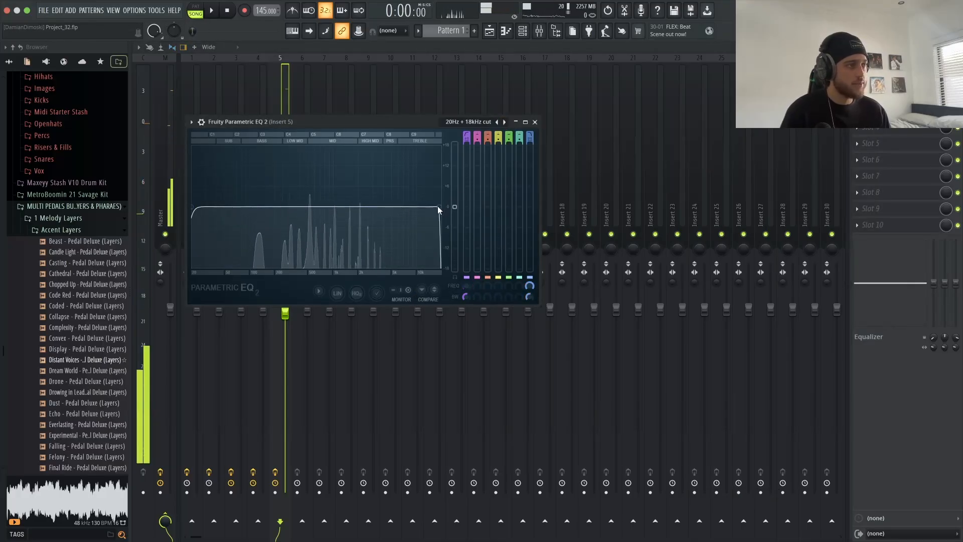
Step: Raise Insert 5's EQ high-pass to about 246 Hz and pull the low-pass down into the midrange by ear
{"action": "left_click_drag", "start_coordinate": [455, 206], "coordinate": [355, 207]}
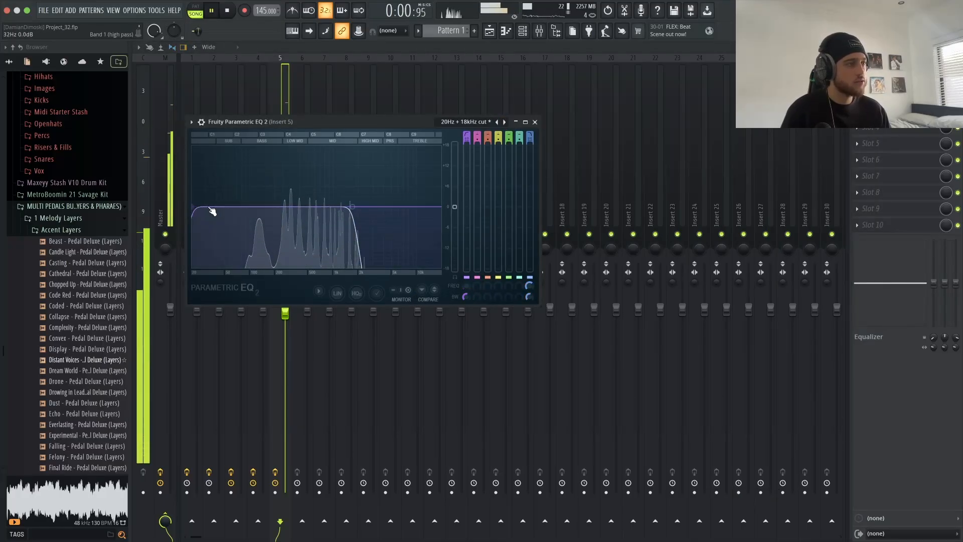
{"action": "left_click_drag", "start_coordinate": [194, 207], "coordinate": [282, 206]}
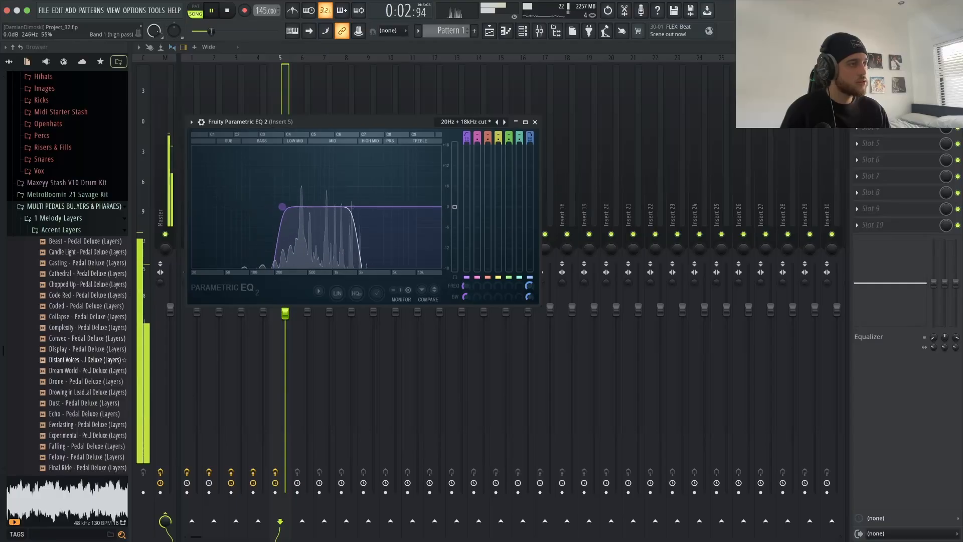
{"action": "left_click_drag", "start_coordinate": [353, 206], "coordinate": [355, 206]}
{"action": "left_click_drag", "start_coordinate": [282, 206], "coordinate": [280, 206]}
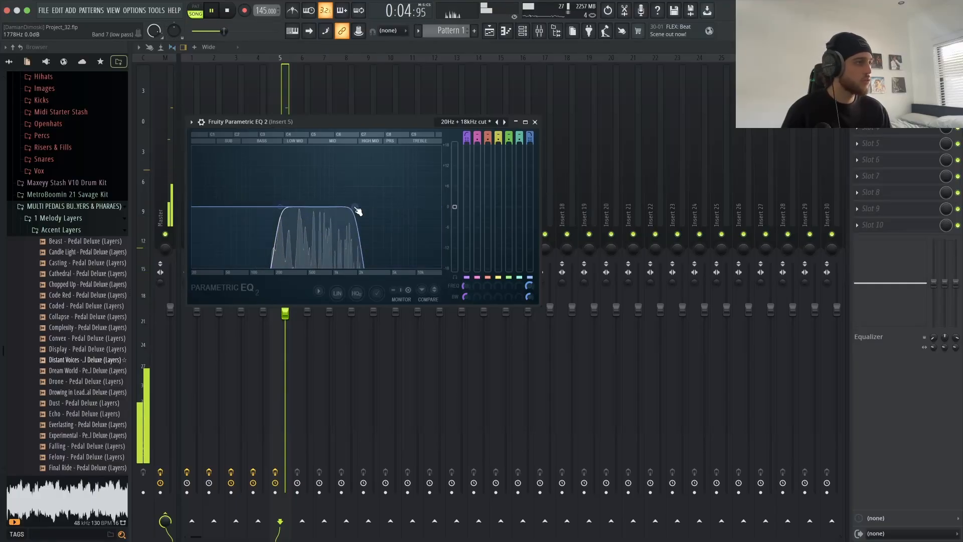
{"action": "left_click_drag", "start_coordinate": [356, 206], "coordinate": [362, 207]}
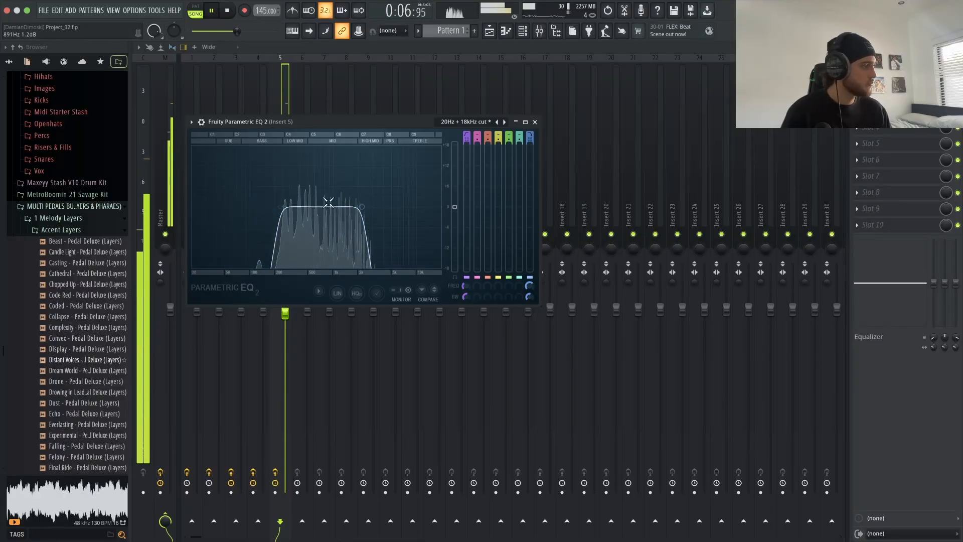
{"action": "left_click", "coordinate": [534, 122]}
Step: Add Chorus JUN-6 to the second effect slot of Insert 5 and select the Subtle 02 preset
{"action": "left_click", "coordinate": [857, 94]}
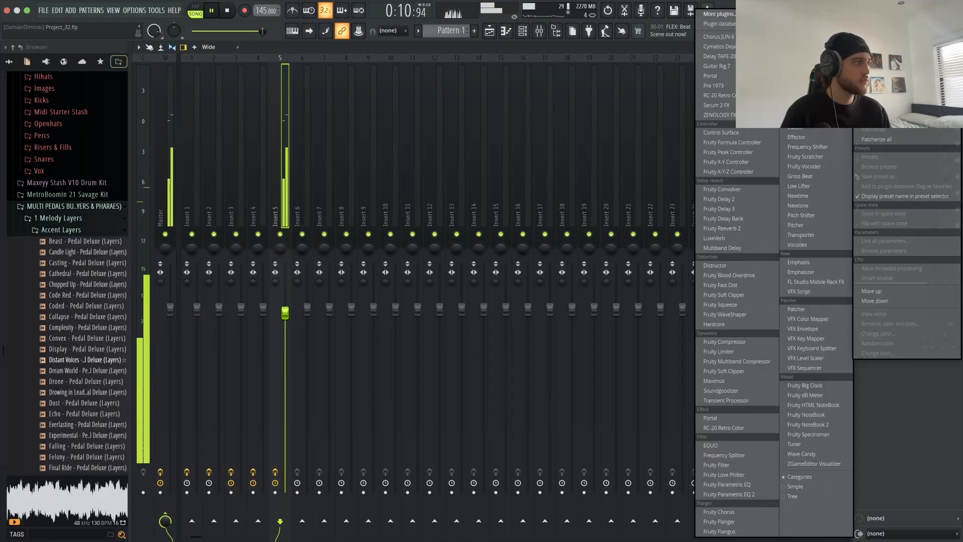
{"action": "left_click", "coordinate": [741, 37]}
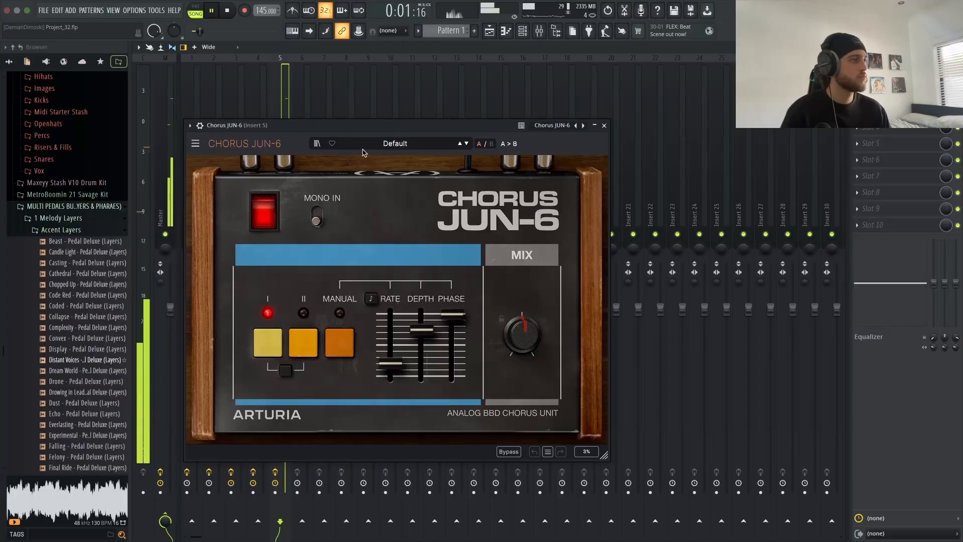
{"action": "left_click", "coordinate": [466, 144]}
Step: Set the chorus mix to about 0.74, raise its rate, and set the phase to about 108 degrees
{"action": "left_click_drag", "start_coordinate": [523, 335], "coordinate": [523, 312]}
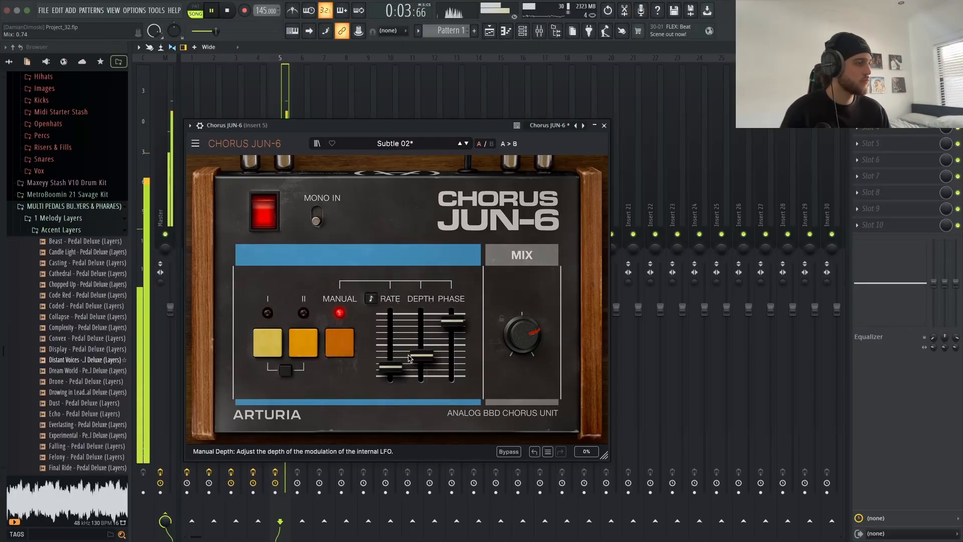
{"action": "left_click_drag", "start_coordinate": [391, 367], "coordinate": [422, 356]}
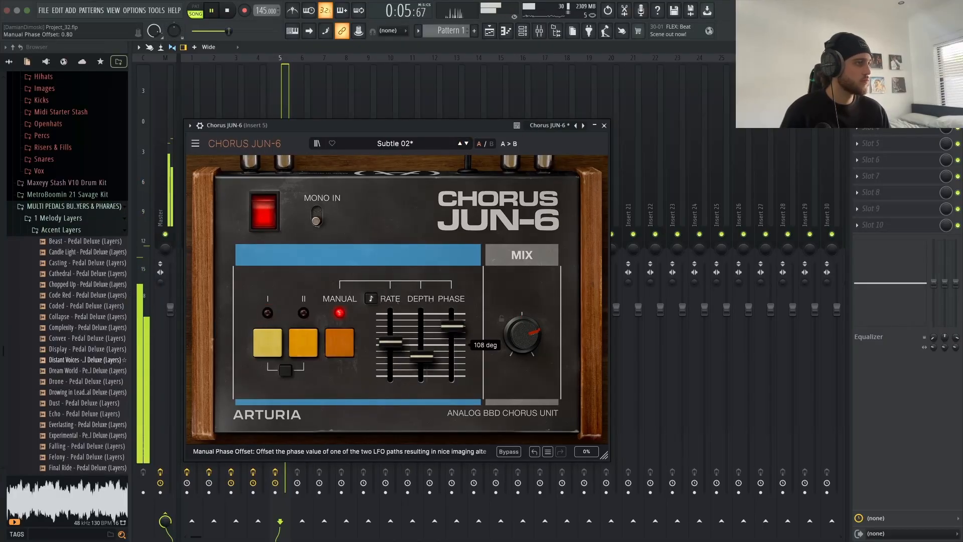
{"action": "left_click_drag", "start_coordinate": [452, 322], "coordinate": [452, 330]}
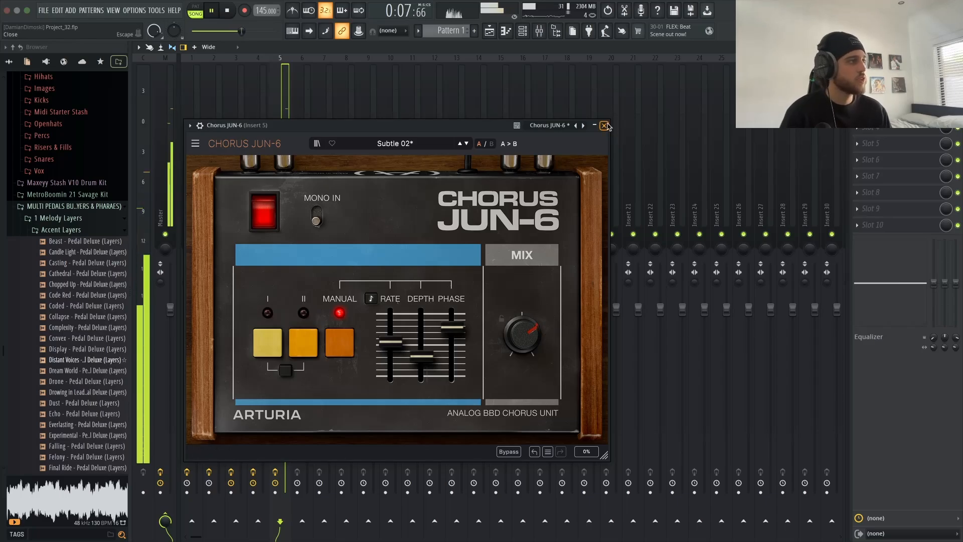
{"action": "left_click", "coordinate": [604, 124]}
{"action": "key", "text": "space"}
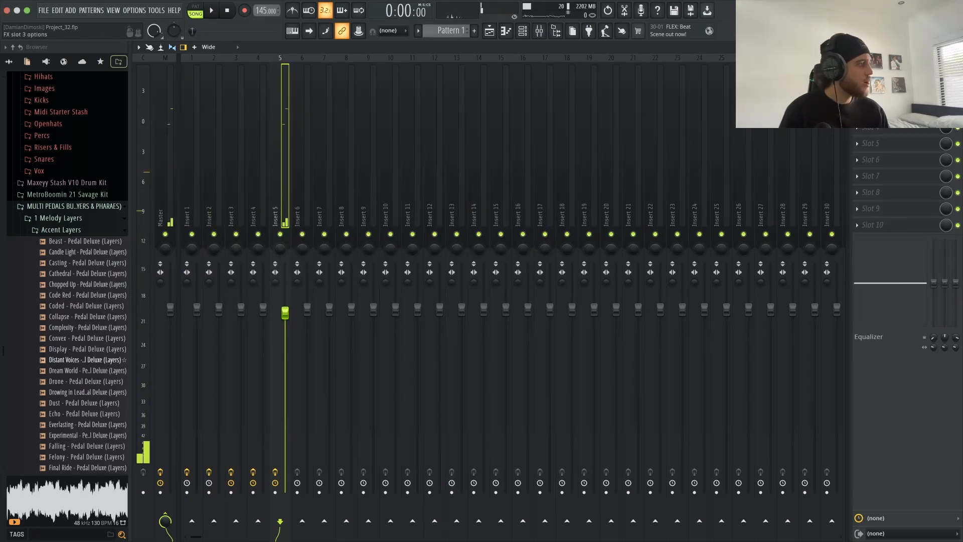
Step: Add Fruity Reeverb 2 to Insert 5's third slot with the Cathedral preset and a dry level of about 79%
{"action": "left_click", "coordinate": [858, 111]}
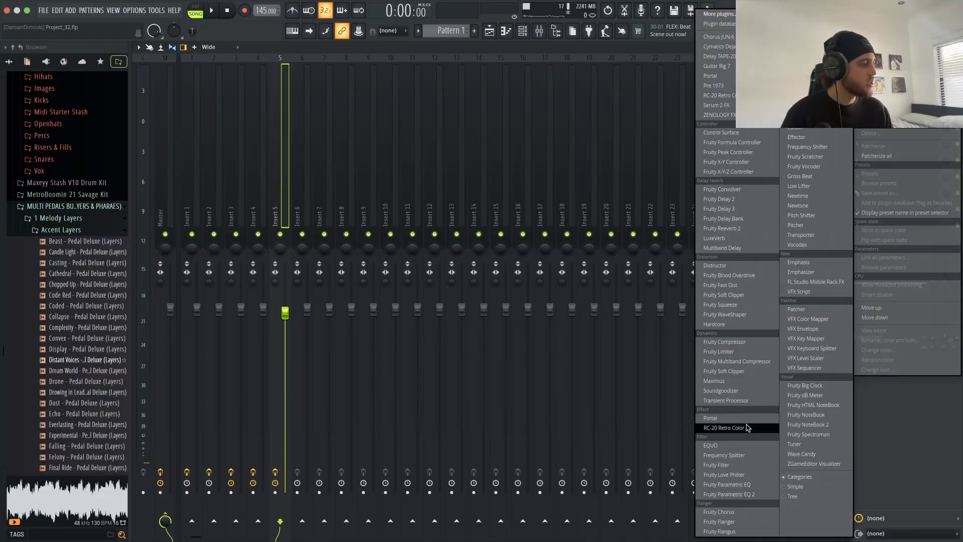
{"action": "left_click", "coordinate": [740, 229]}
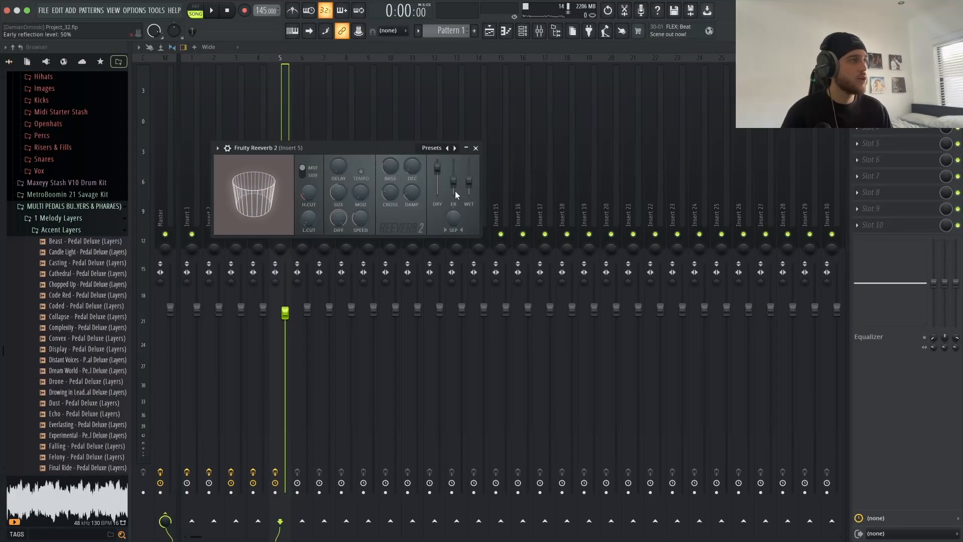
{"action": "left_click", "coordinate": [455, 148]}
{"action": "key", "text": "space"}
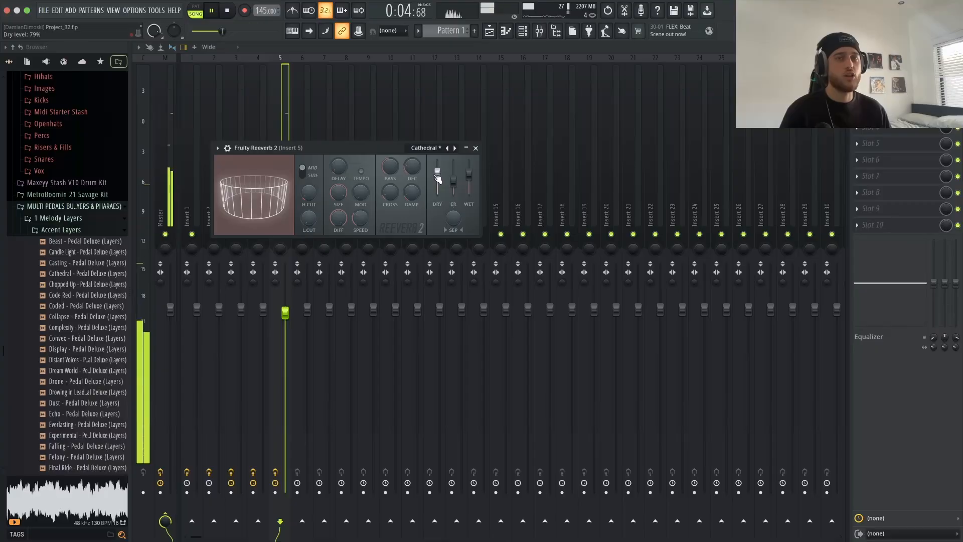
{"action": "left_click", "coordinate": [476, 148]}
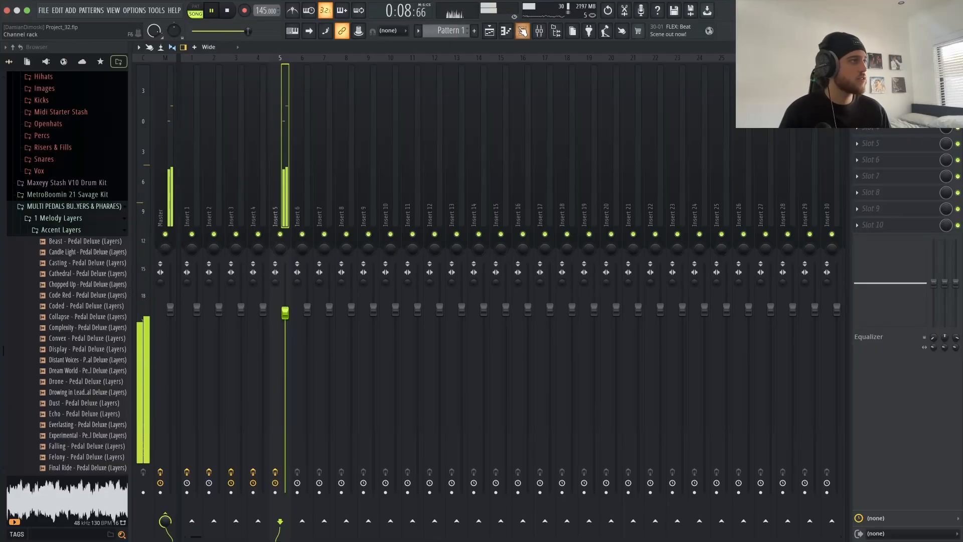
Step: Unmute Analog Lab V, Synth Bass, Plucked Bass and Distant Voices one by one to hear them with Analog Lab V #2
{"action": "key", "text": "F6"}
{"action": "left_click", "coordinate": [271, 349]}
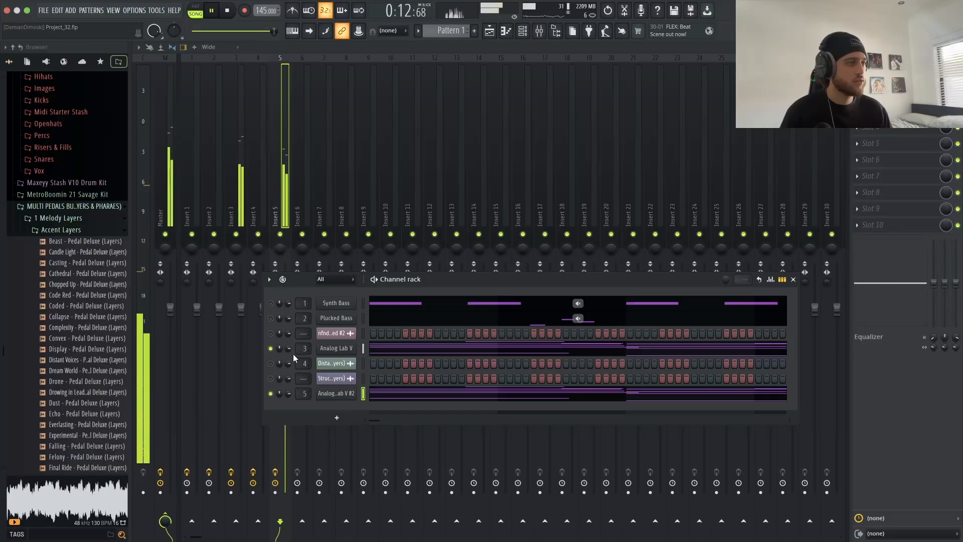
{"action": "left_click", "coordinate": [271, 304]}
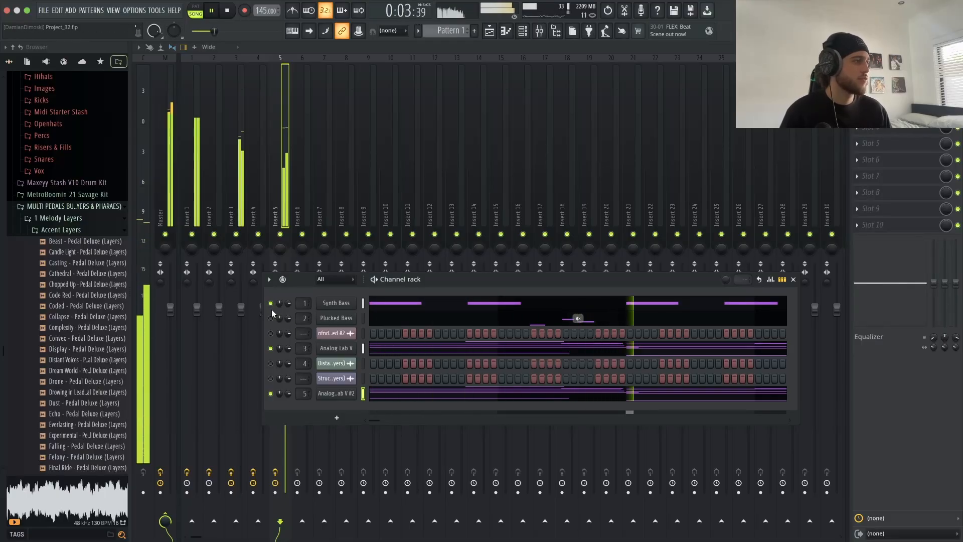
{"action": "left_click", "coordinate": [271, 318]}
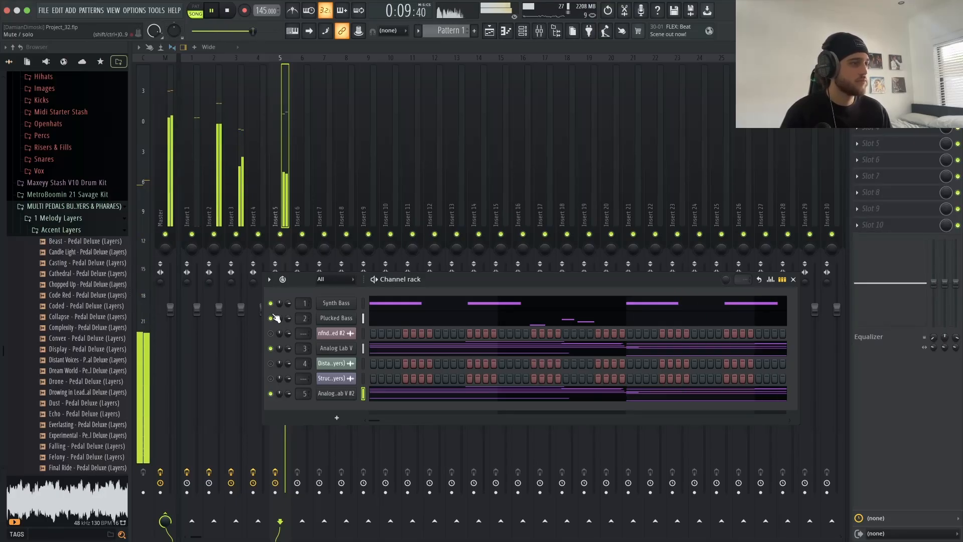
{"action": "left_click", "coordinate": [272, 363]}
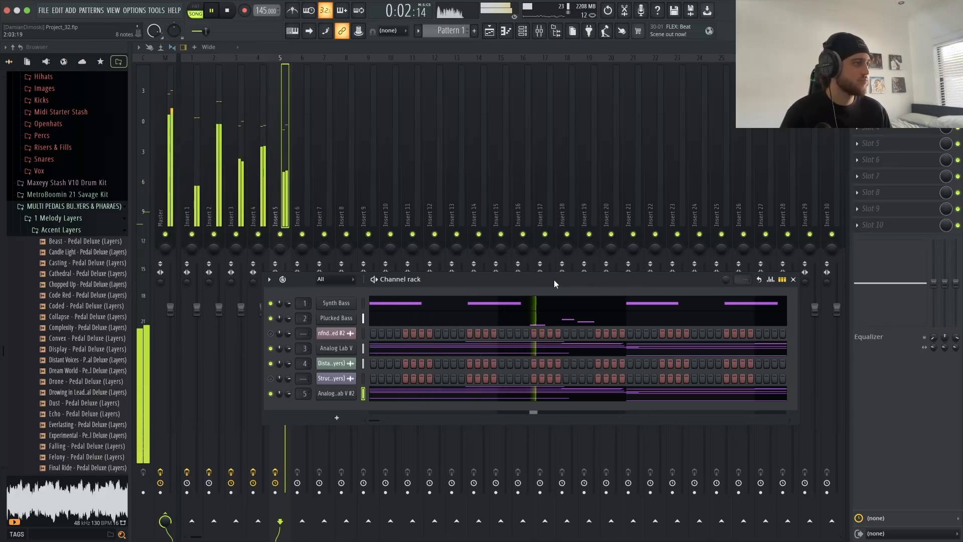
{"action": "left_click", "coordinate": [794, 280]}
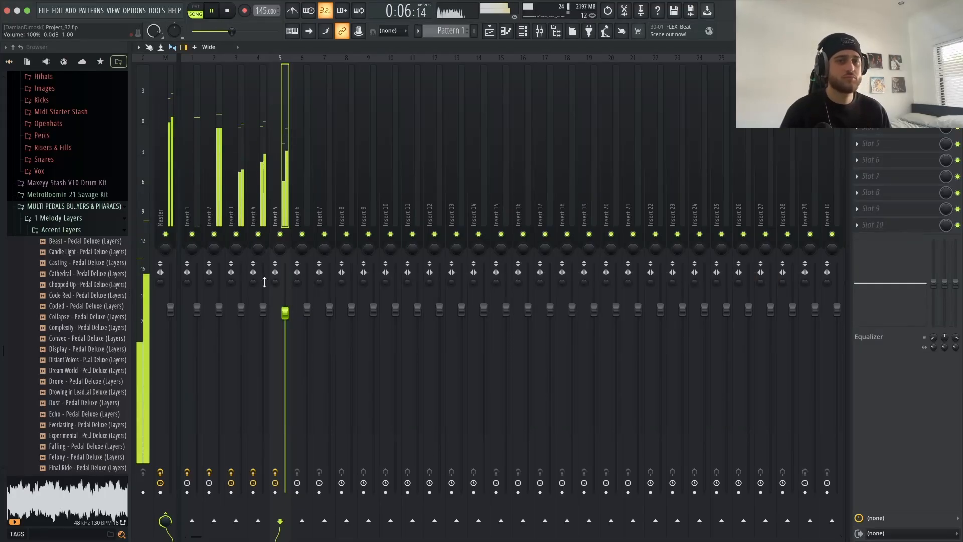
Step: Lower Insert 5's fader and narrow its EQ, with the low-pass at about 1403 Hz and a slightly higher high-pass
{"action": "left_click_drag", "start_coordinate": [285, 314], "coordinate": [285, 341]}
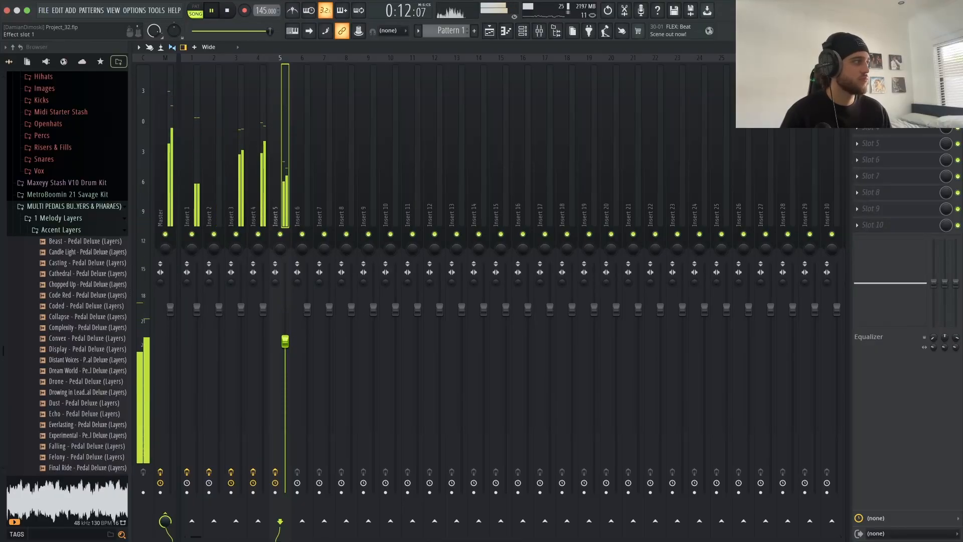
{"action": "left_click", "coordinate": [876, 78]}
{"action": "left_click_drag", "start_coordinate": [362, 207], "coordinate": [347, 206]}
{"action": "left_click_drag", "start_coordinate": [284, 207], "coordinate": [289, 207]}
{"action": "left_click_drag", "start_coordinate": [348, 207], "coordinate": [345, 207]}
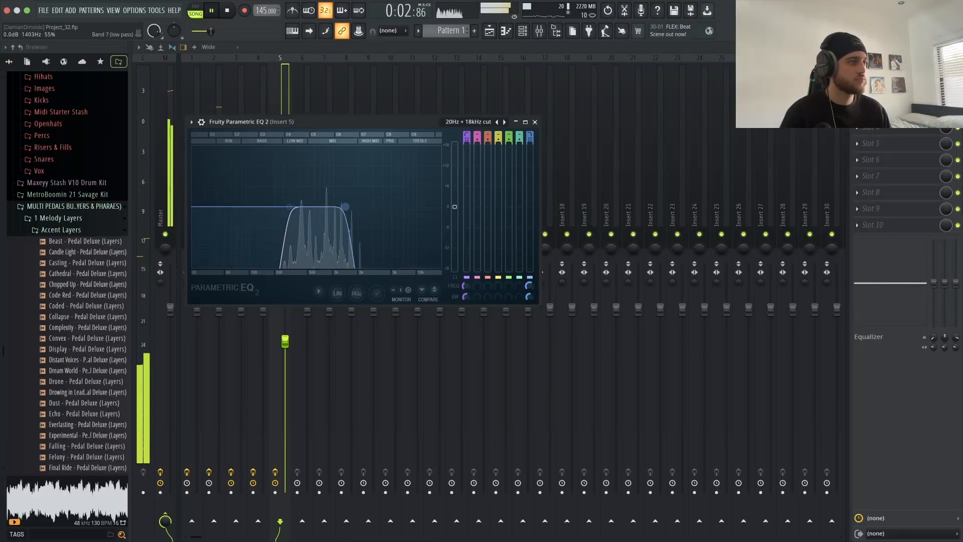
{"action": "left_click", "coordinate": [535, 122]}
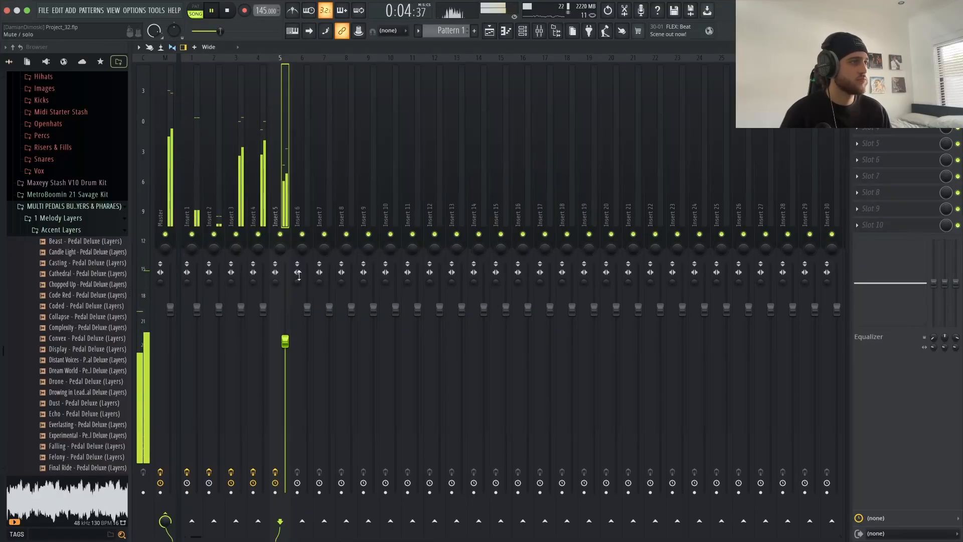
Step: Reset Insert 5's fader to its default and try other Reeverb 2 presets and levels on the insert
{"action": "right_click", "coordinate": [285, 337]}
{"action": "left_click", "coordinate": [301, 338]}
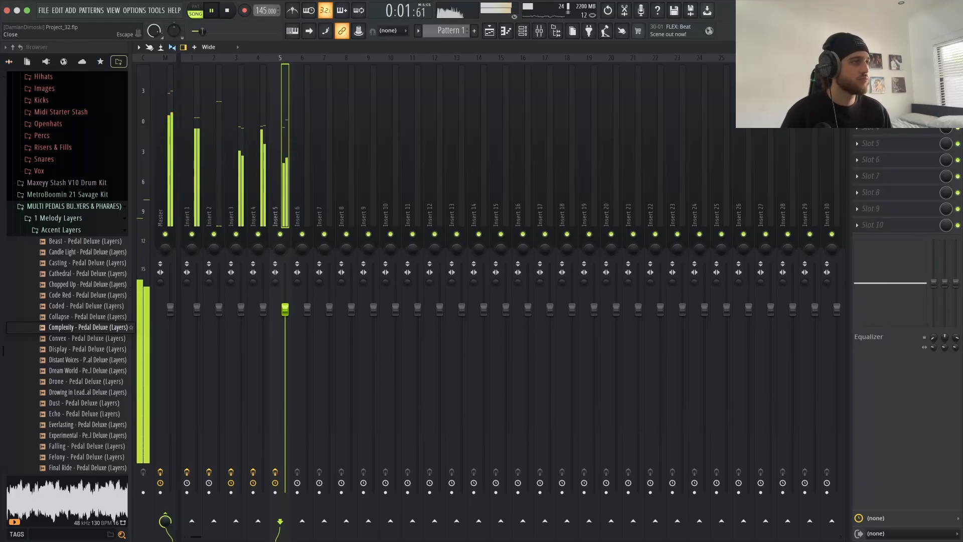
{"action": "left_click", "coordinate": [887, 110]}
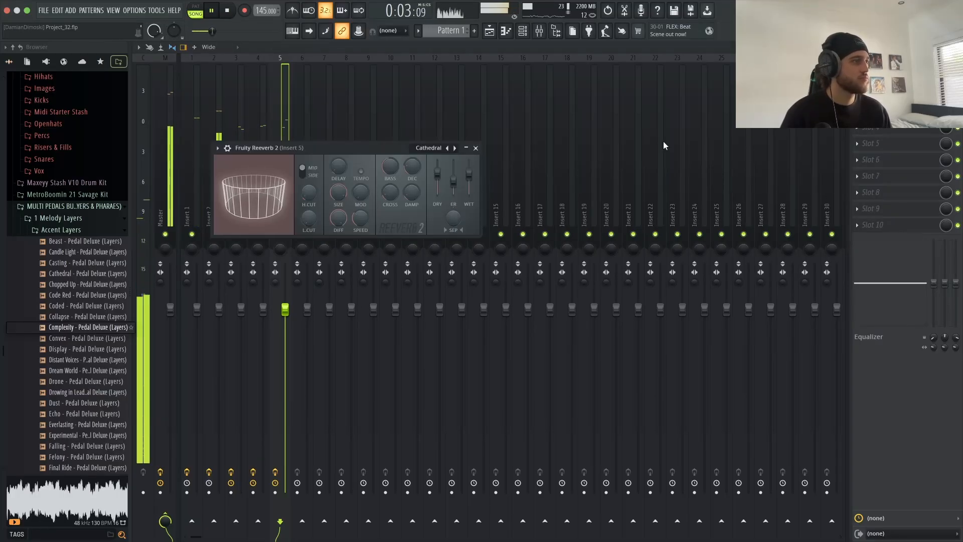
{"action": "left_click", "coordinate": [446, 149]}
{"action": "mouse_move", "coordinate": [453, 169]}
{"action": "left_mouse_down"}
{"action": "mouse_move", "coordinate": [454, 182]}
{"action": "mouse_move", "coordinate": [438, 172]}
{"action": "mouse_move", "coordinate": [454, 183]}
{"action": "mouse_move", "coordinate": [469, 173]}
{"action": "mouse_move", "coordinate": [437, 172]}
{"action": "left_mouse_up"}
{"action": "left_click", "coordinate": [447, 148]}
{"action": "left_click", "coordinate": [476, 148]}
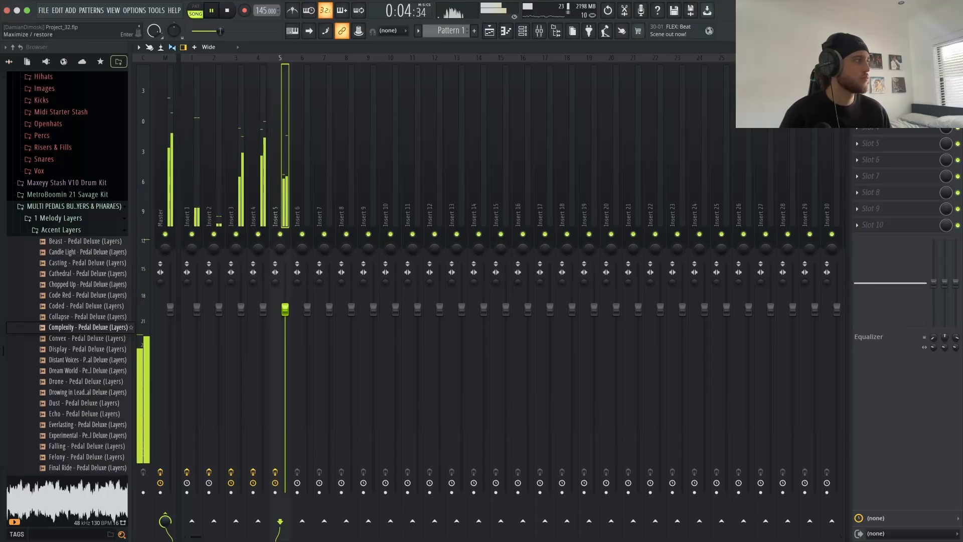
Step: Deselect the Distant Voices clip in the playlist and play the beat with all channels unmuted in the Channel rack
{"action": "key", "text": "space"}
{"action": "key", "text": "F9"}
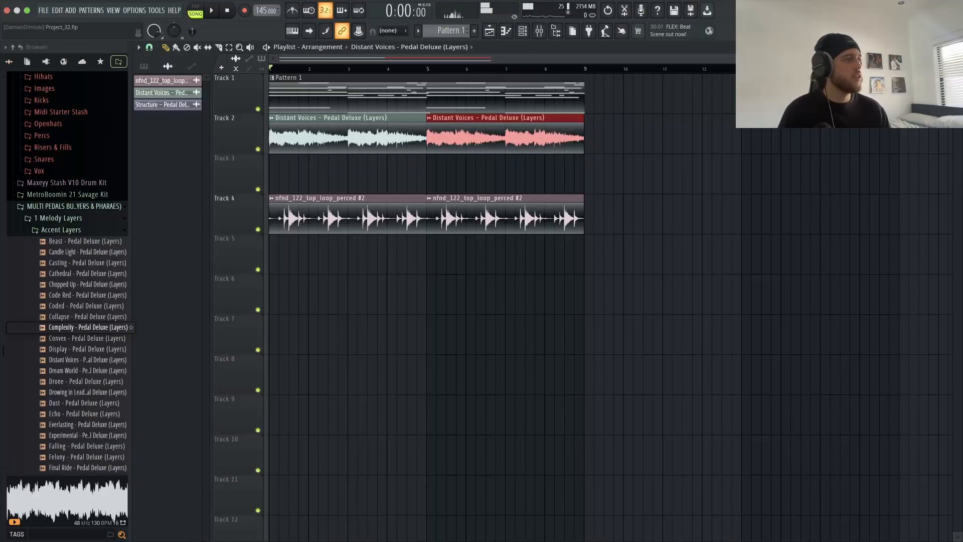
{"action": "scroll", "coordinate": [399, 88], "scroll_direction": "down", "scroll_amount": 3}
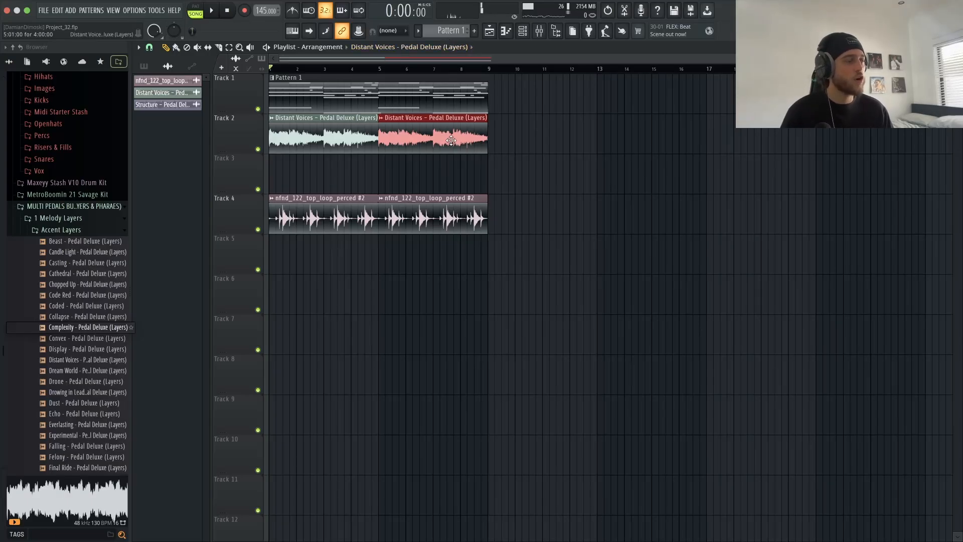
{"action": "left_click", "coordinate": [563, 228], "text": "super"}
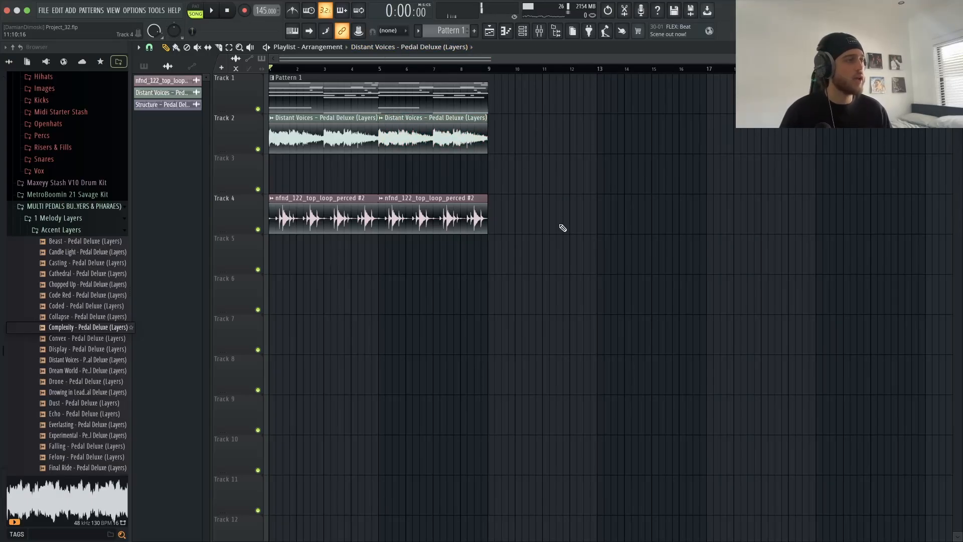
{"action": "left_click", "coordinate": [529, 31]}
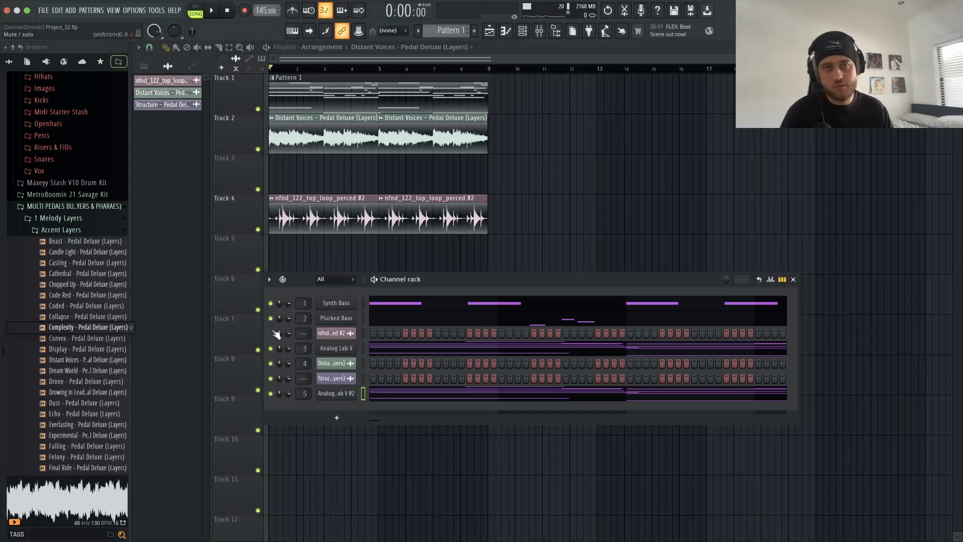
{"action": "key", "text": "space"}
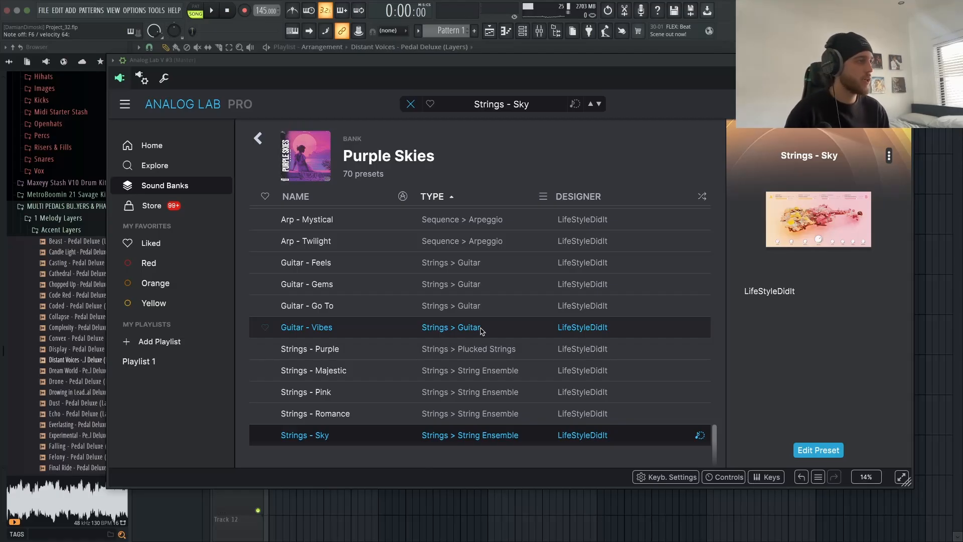
Step: Close the Analog Lab V #3 plugin window and open that channel's notes in the piano roll
{"action": "left_click", "coordinate": [906, 60]}
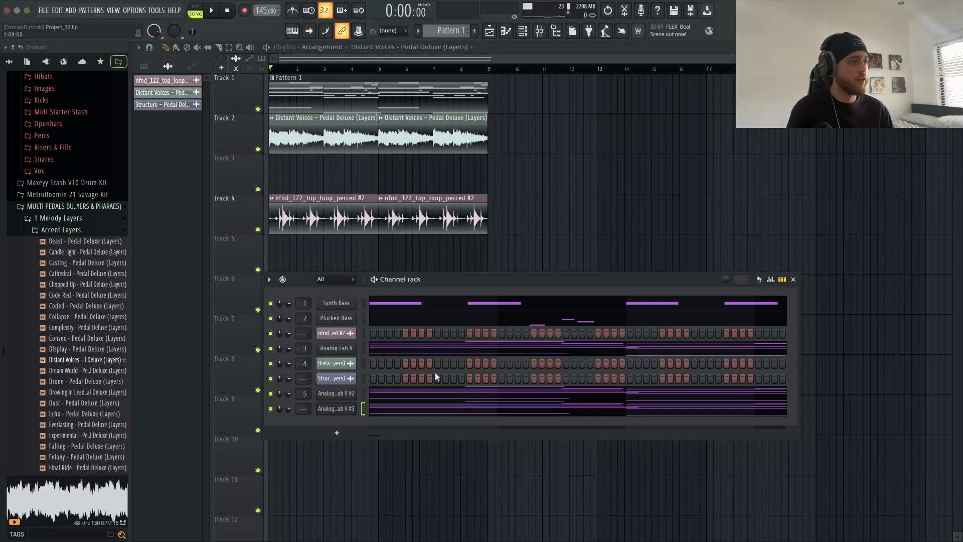
{"action": "right_click", "coordinate": [365, 410]}
{"action": "left_click", "coordinate": [370, 393]}
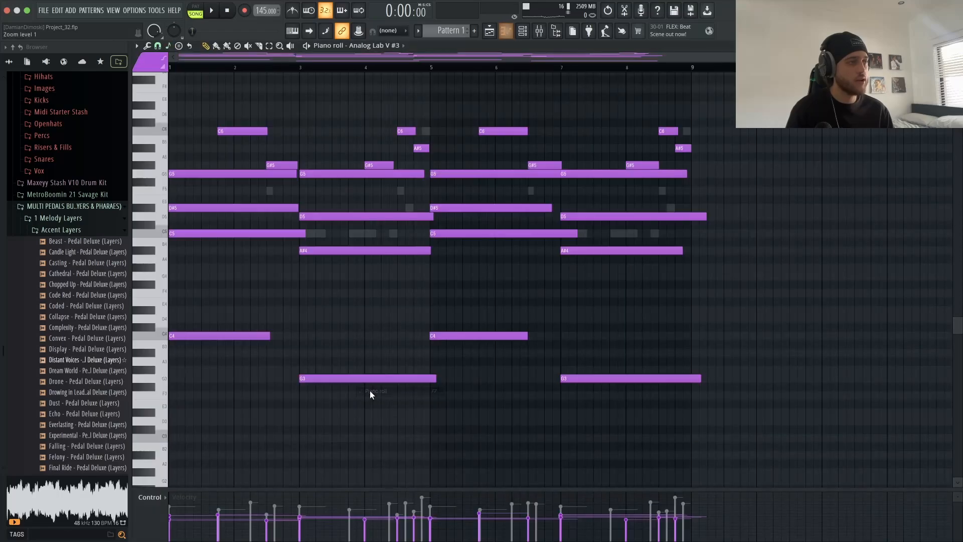
Step: Delete the long chord notes in bars 1 to 4 and add a three-beat G5 at the start of bar 1
{"action": "right_click", "coordinate": [219, 234]}
{"action": "right_click", "coordinate": [220, 208]}
{"action": "right_click", "coordinate": [219, 174]}
{"action": "right_click", "coordinate": [319, 217]}
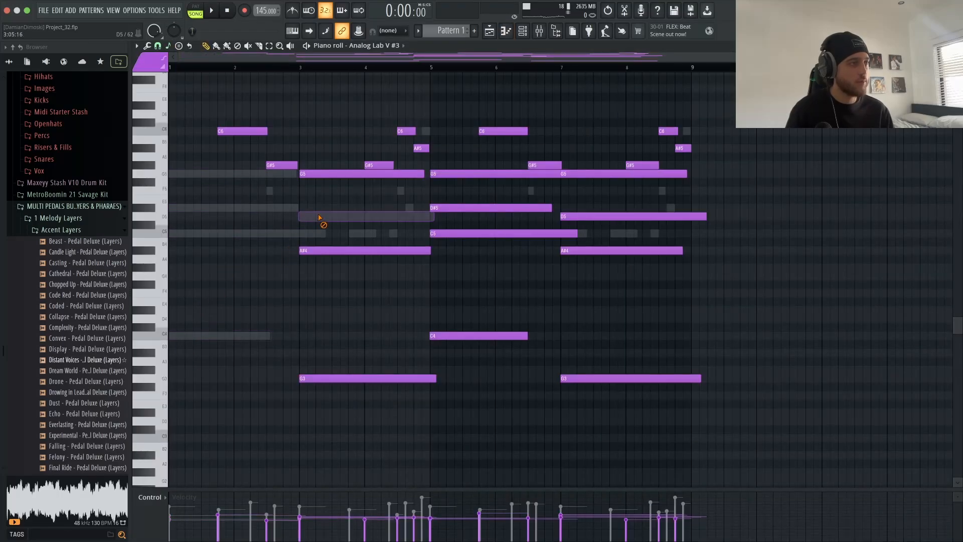
{"action": "left_click", "coordinate": [177, 174]}
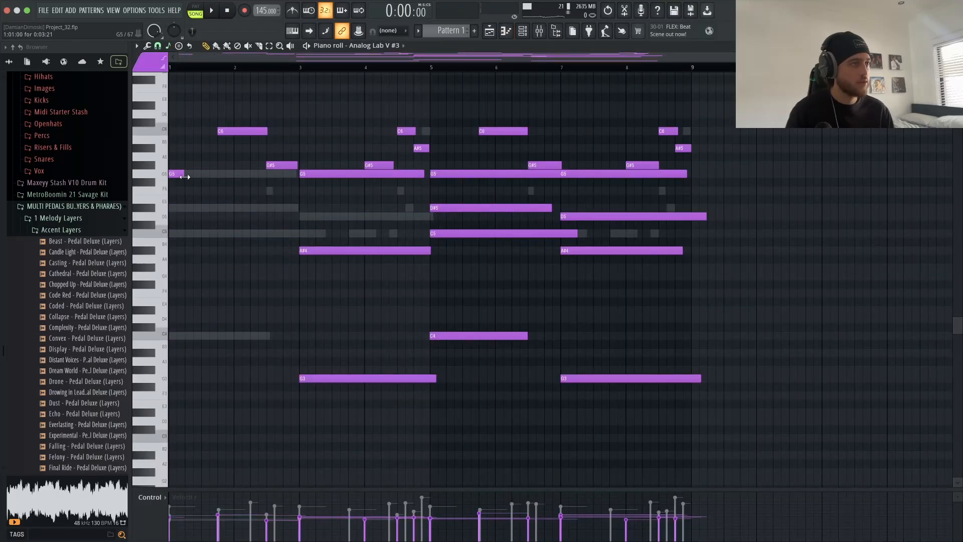
{"action": "right_click", "coordinate": [373, 177]}
{"action": "right_click", "coordinate": [374, 251]}
{"action": "right_click", "coordinate": [391, 378]}
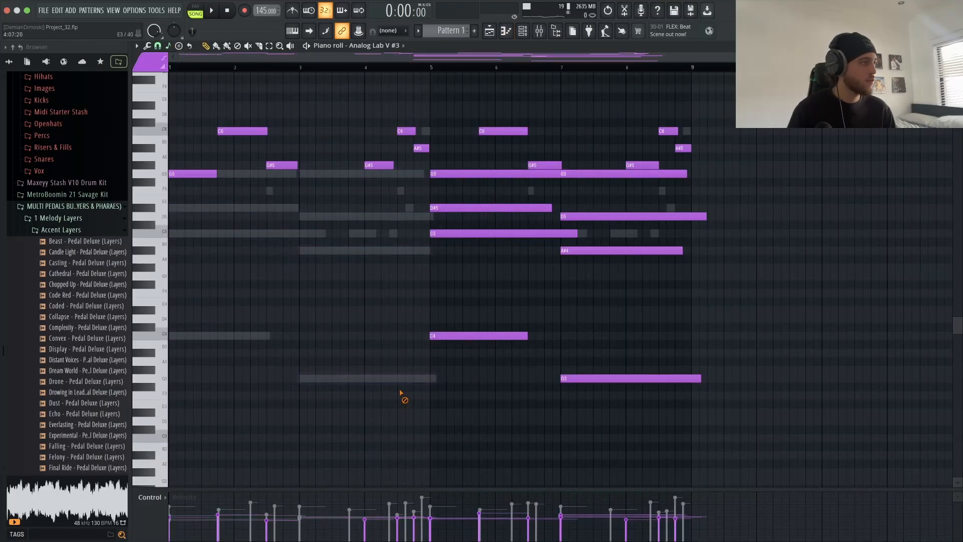
Step: Delete the long chord notes in bars 5 to 8 and add a one-bar G5 at the start of bar 3
{"action": "right_click", "coordinate": [437, 336]}
{"action": "right_click", "coordinate": [469, 233]}
{"action": "right_click", "coordinate": [480, 207]}
{"action": "right_click", "coordinate": [493, 174]}
{"action": "right_click", "coordinate": [592, 378]}
{"action": "right_click", "coordinate": [596, 251]}
{"action": "right_click", "coordinate": [602, 216]}
{"action": "right_click", "coordinate": [591, 173]}
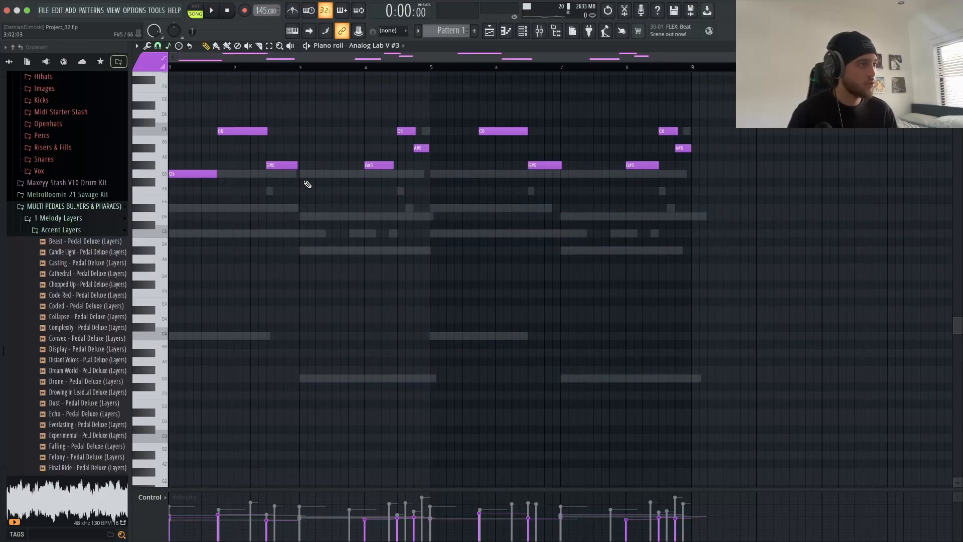
{"action": "left_click", "coordinate": [301, 174]}
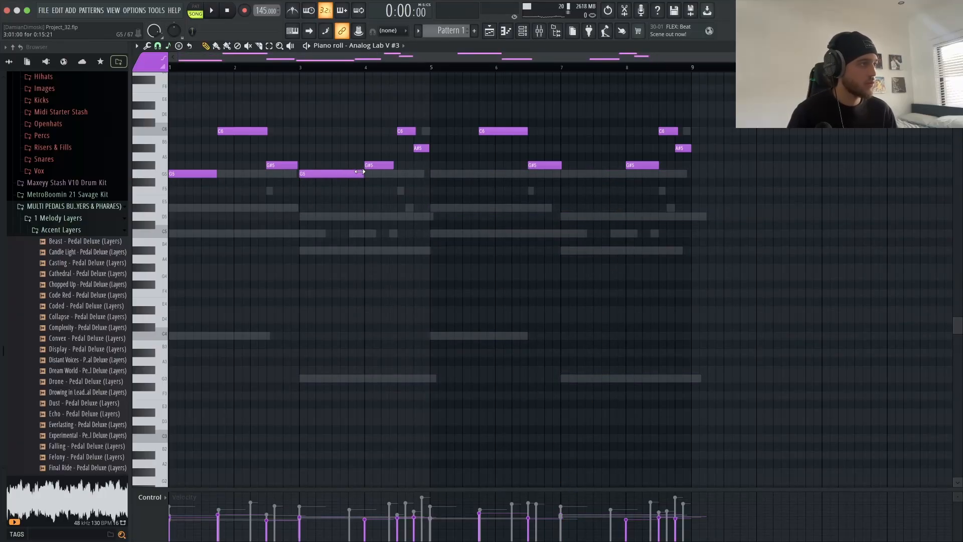
Step: Delete the remaining C6, G#5 and A#5 melody notes in bars 5 to 8
{"action": "right_click", "coordinate": [494, 131]}
{"action": "right_click", "coordinate": [544, 166]}
{"action": "right_click", "coordinate": [668, 131]}
{"action": "right_click", "coordinate": [683, 148]}
{"action": "right_click", "coordinate": [645, 164]}
Step: Transpose the whole four-bar melody up one octave during playback and deselect the notes
{"action": "key", "text": "space"}
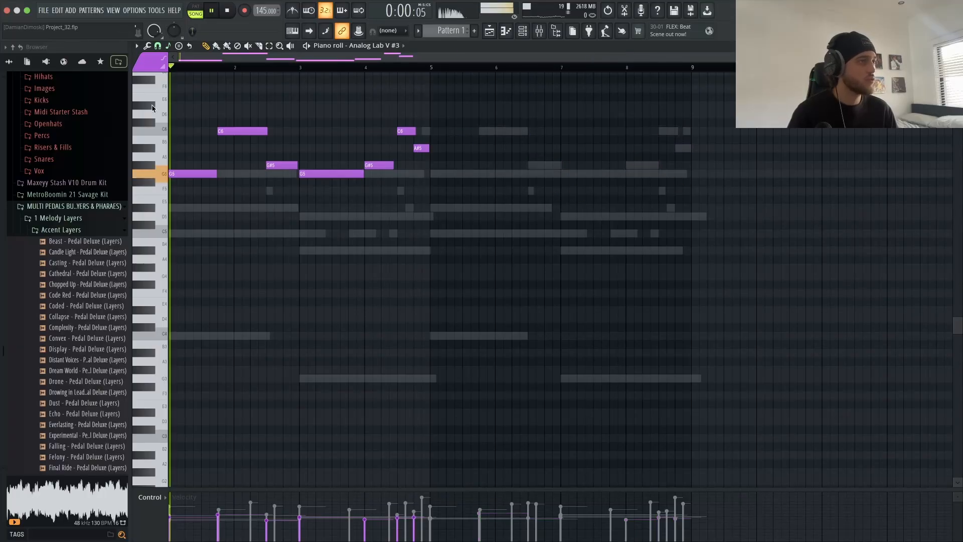
{"action": "key", "text": "super+a"}
{"action": "key", "text": "super+Up"}
{"action": "scroll", "coordinate": [166, 104], "scroll_direction": "up", "scroll_amount": 2}
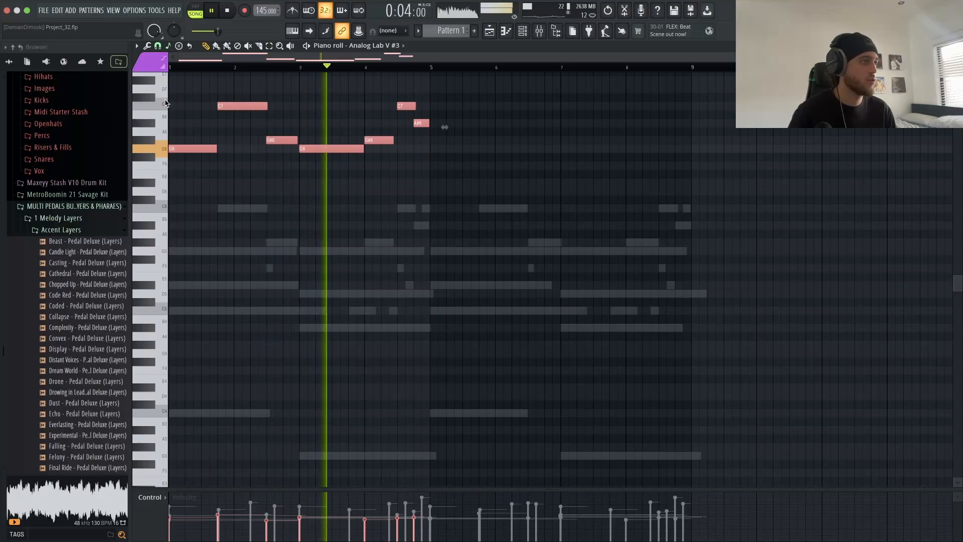
{"action": "key", "text": "super+d"}
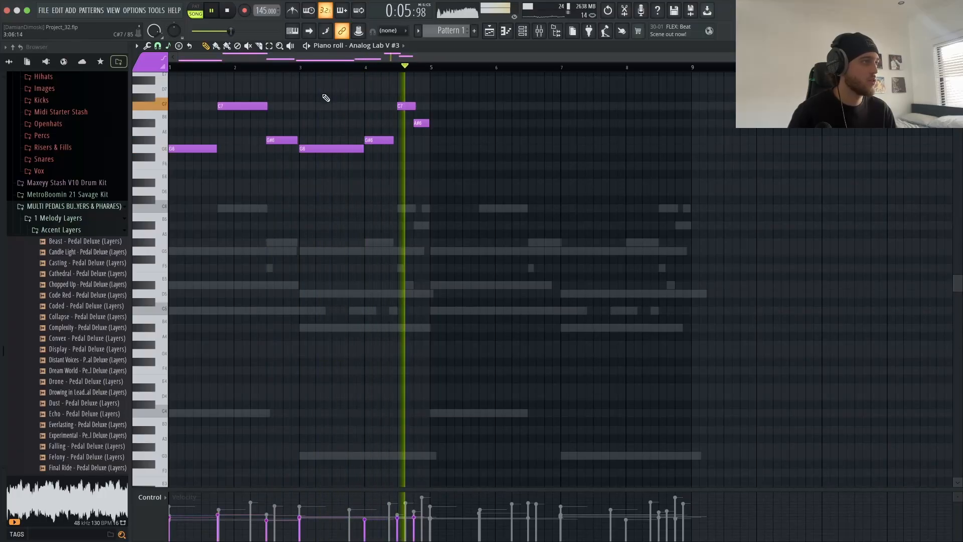
{"action": "key", "text": "space"}
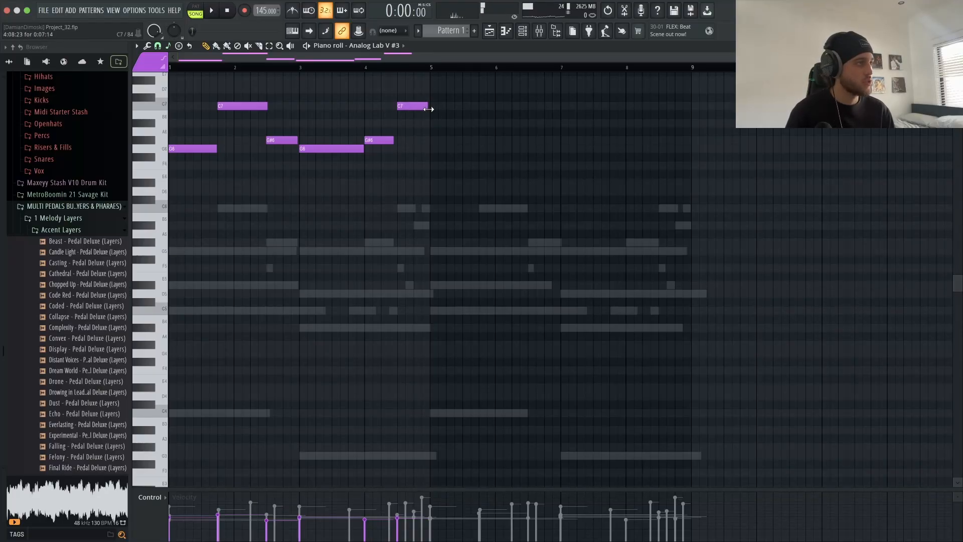
Step: Undo the latest note edits and try a D#7 note at the end of bar 4
{"action": "key", "text": "ctrl+a"}
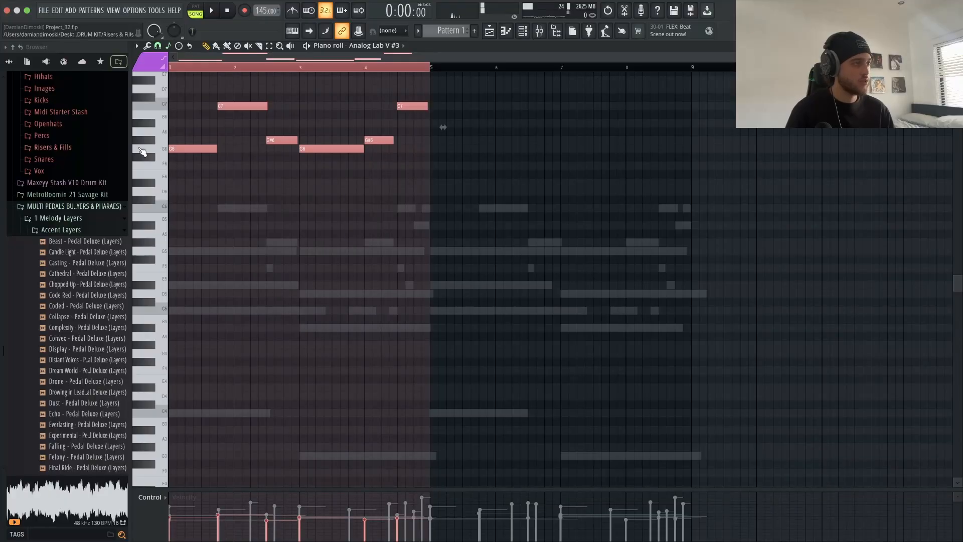
{"action": "key", "text": "ctrl+z"}
{"action": "key", "text": "ctrl+z"}
{"action": "key", "text": "ctrl+z"}
{"action": "left_click", "coordinate": [425, 79]}
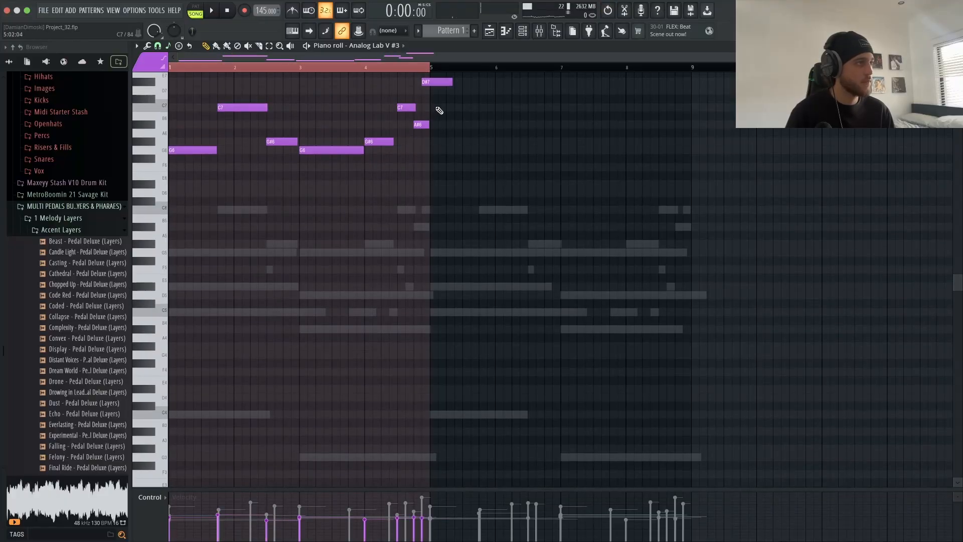
{"action": "right_click", "coordinate": [443, 79]}
Step: Duplicate the four-bar melody into bars 5 to 8 and delete the A#6 at the end of bar 4
{"action": "left_click_drag", "start_coordinate": [446, 129], "coordinate": [184, 133]}
{"action": "right_click", "coordinate": [508, 200]}
{"action": "left_click_drag", "start_coordinate": [510, 202], "coordinate": [126, 79]}
{"action": "key", "text": "ctrl+b"}
{"action": "right_click", "coordinate": [421, 120]}
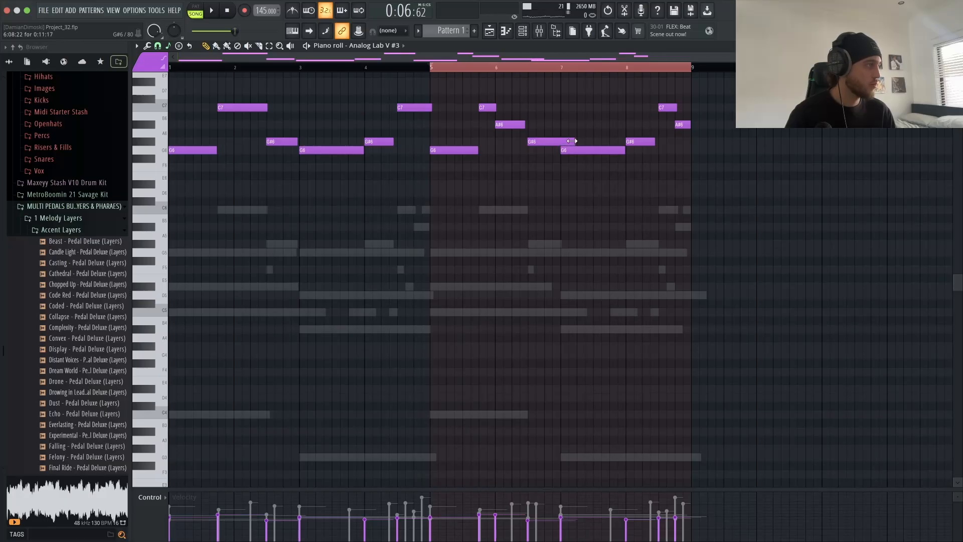
Step: Play back the extended melody and clear the time selection over bars 5 to 8
{"action": "key", "text": "space"}
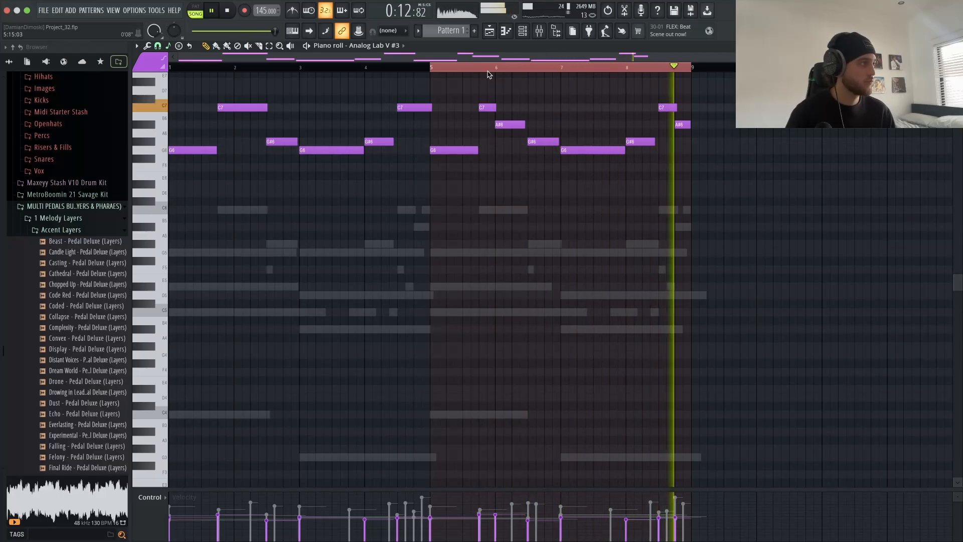
{"action": "left_click", "coordinate": [489, 75]}
{"action": "key", "text": "space"}
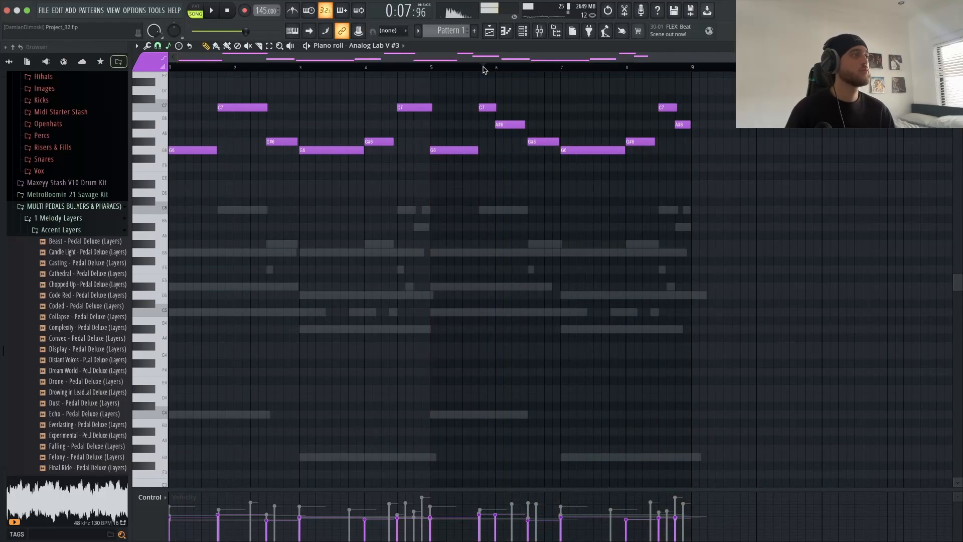
Step: Route the Analog Lab V #3 channel to mixer Insert 6 and show that insert in the mixer
{"action": "left_click", "coordinate": [537, 34]}
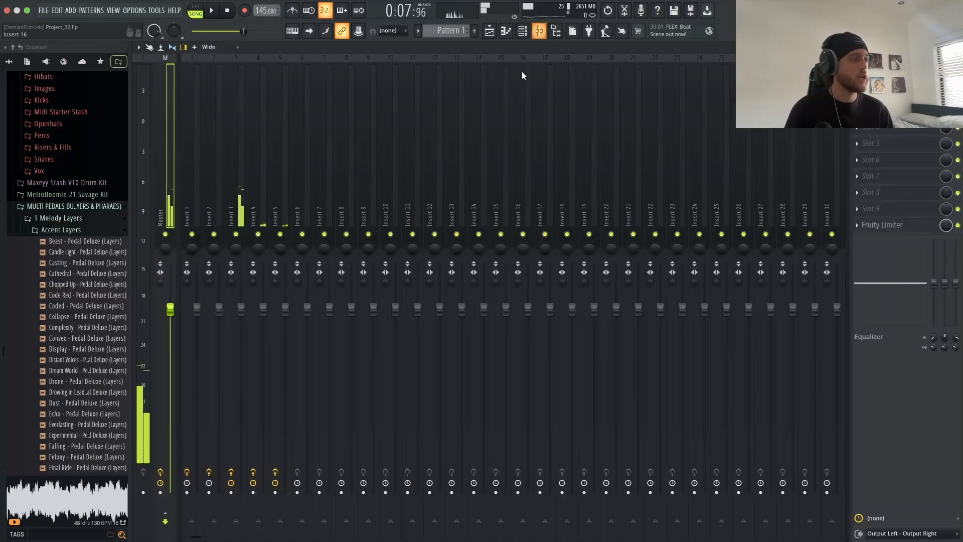
{"action": "left_click", "coordinate": [536, 33]}
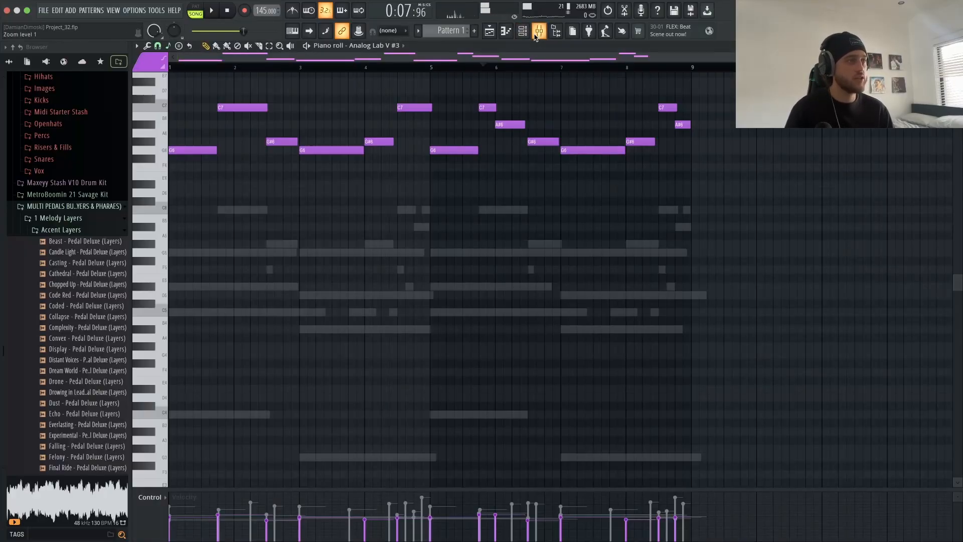
{"action": "left_click", "coordinate": [523, 31]}
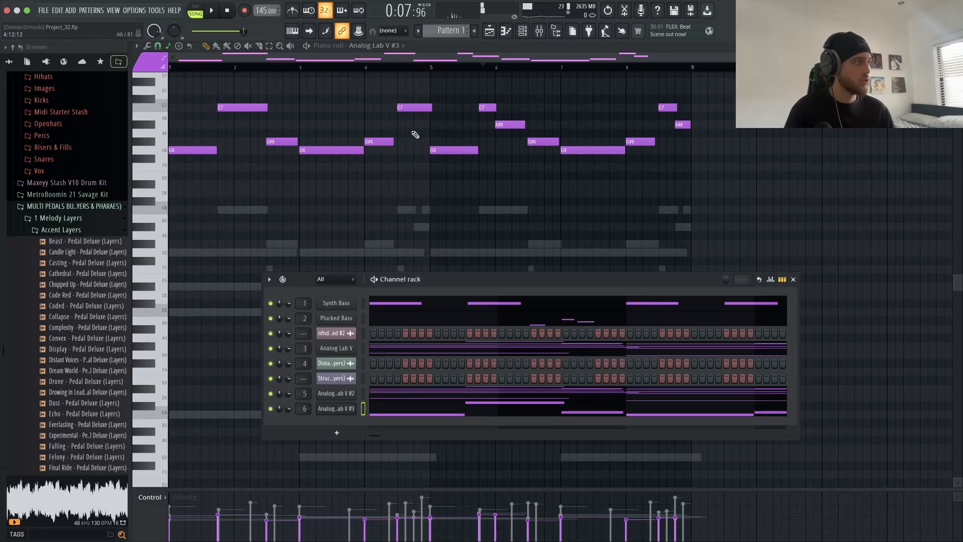
{"action": "left_click", "coordinate": [538, 29]}
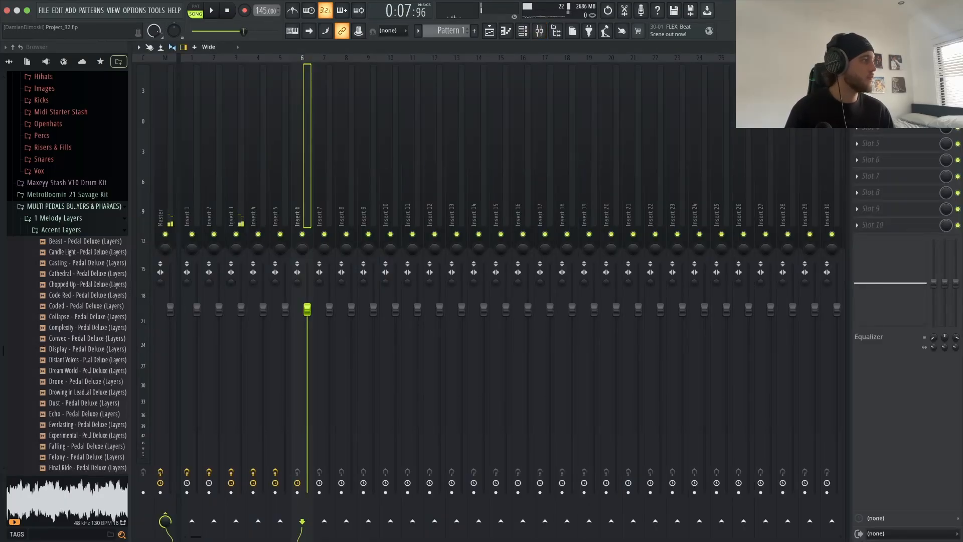
Step: Add Fruity Parametric EQ 2 to Insert 6 and load its 20Hz + 18kHz cut preset during playback
{"action": "left_click", "coordinate": [858, 78]}
{"action": "mouse_move", "coordinate": [865, 163]}
{"action": "left_click", "coordinate": [749, 496]}
{"action": "key", "text": "space"}
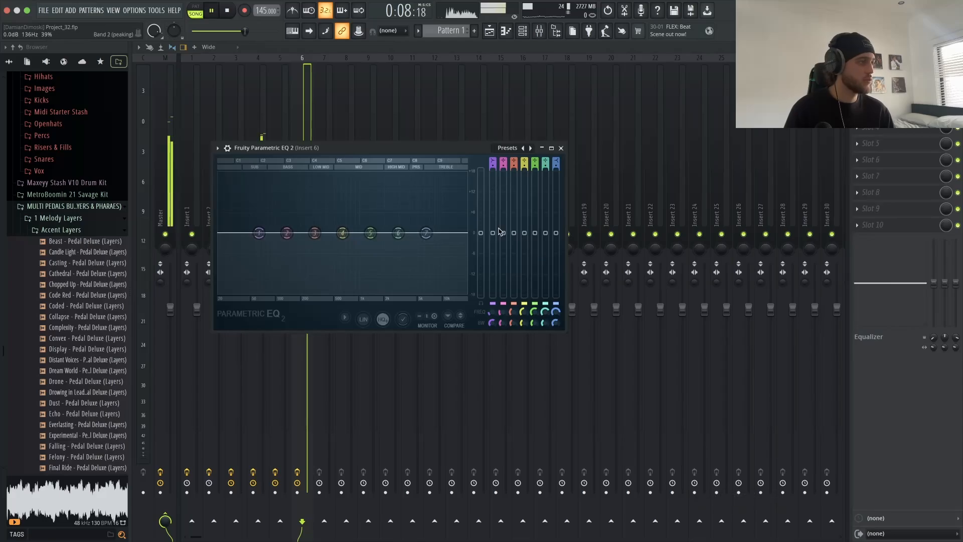
{"action": "left_click", "coordinate": [530, 148]}
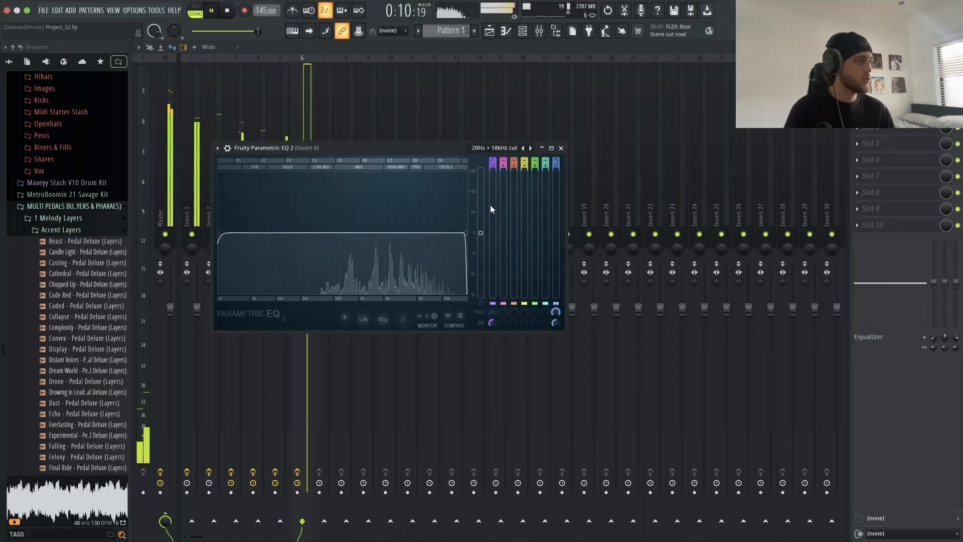
Step: Narrow Insert 6's EQ by raising the high-pass into the mids and slightly lowering the low-pass, and close the EQ
{"action": "left_click_drag", "start_coordinate": [465, 233], "coordinate": [456, 236]}
{"action": "left_click_drag", "start_coordinate": [218, 233], "coordinate": [357, 233]}
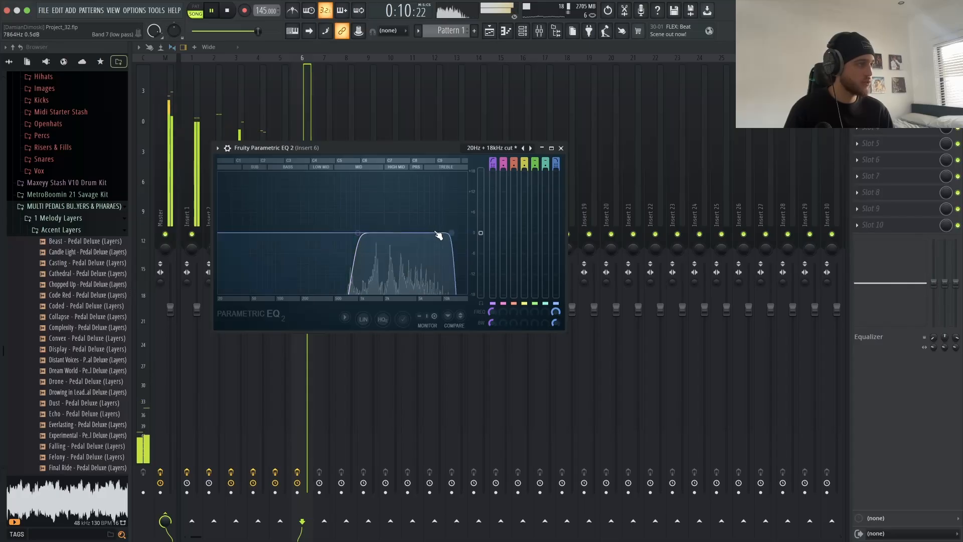
{"action": "left_click_drag", "start_coordinate": [451, 234], "coordinate": [448, 234]}
{"action": "left_click", "coordinate": [560, 148]}
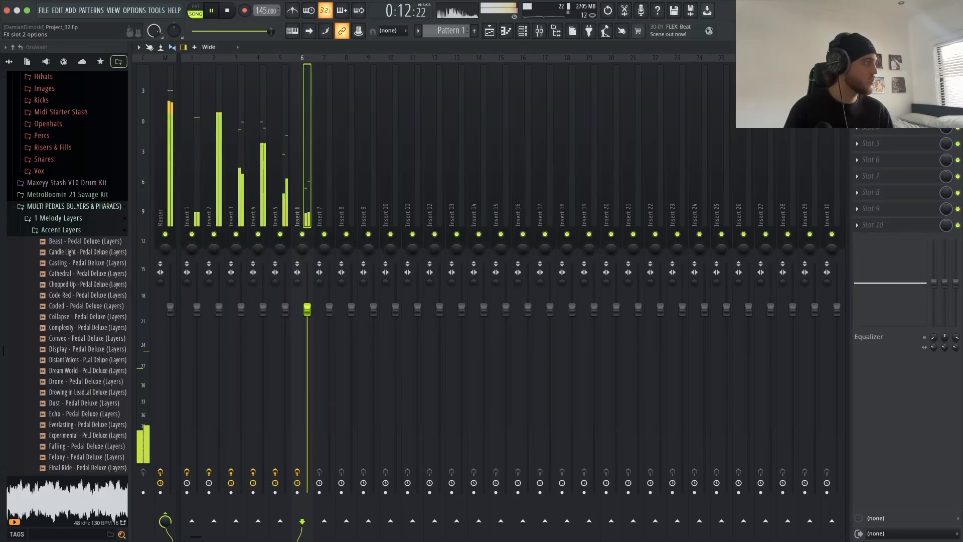
Step: Add Chorus JUN-6 to Insert 6's second slot, raise its rate, lower its phase slightly and set depth to about 0.24
{"action": "left_click", "coordinate": [857, 94]}
{"action": "mouse_move", "coordinate": [872, 102]}
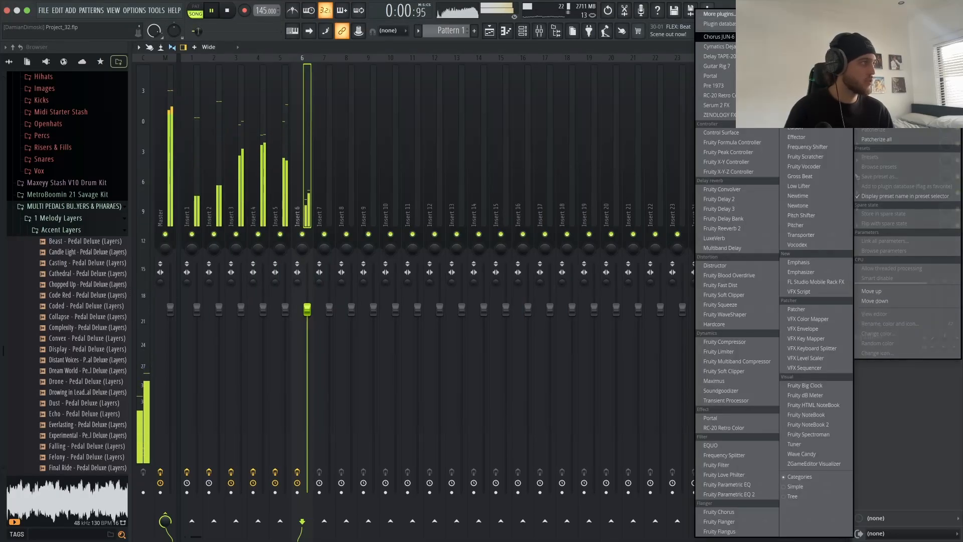
{"action": "left_click", "coordinate": [612, 120]}
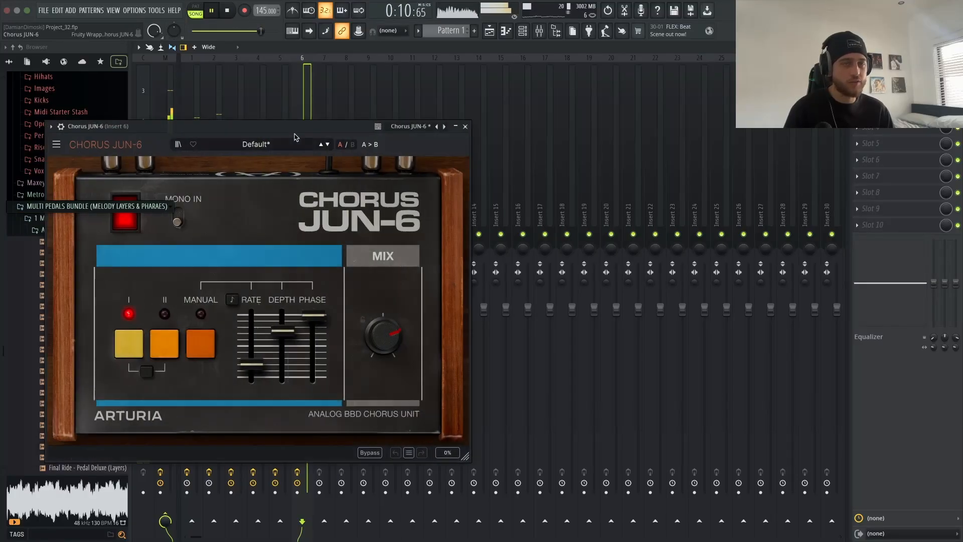
{"action": "left_click_drag", "start_coordinate": [501, 339], "coordinate": [531, 341]}
{"action": "left_click_drag", "start_coordinate": [562, 291], "coordinate": [562, 306]}
{"action": "left_click_drag", "start_coordinate": [531, 342], "coordinate": [532, 337]}
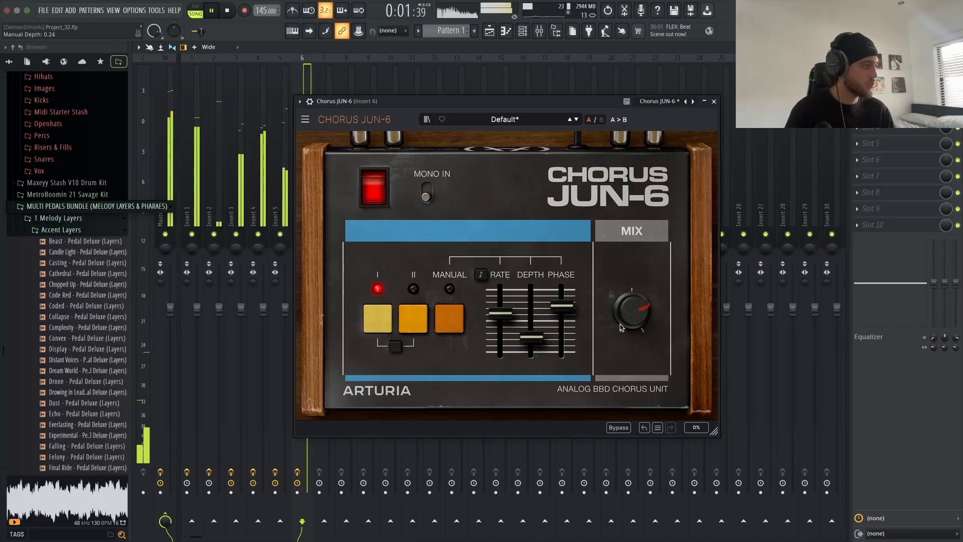
{"action": "left_click", "coordinate": [717, 102]}
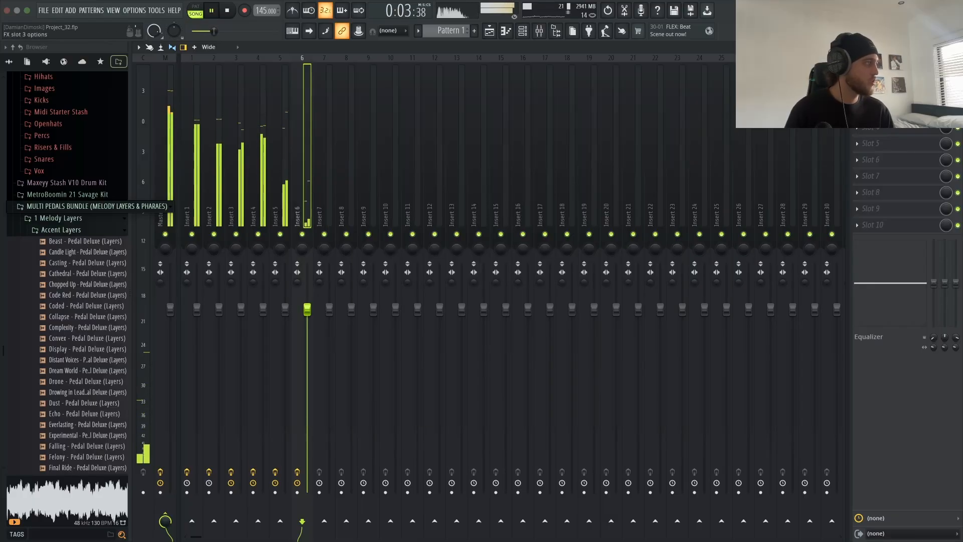
Step: Add Pre 1973 to the third effect slot of mixer Insert 6 and set its preset to Analog Air
{"action": "left_click", "coordinate": [857, 94]}
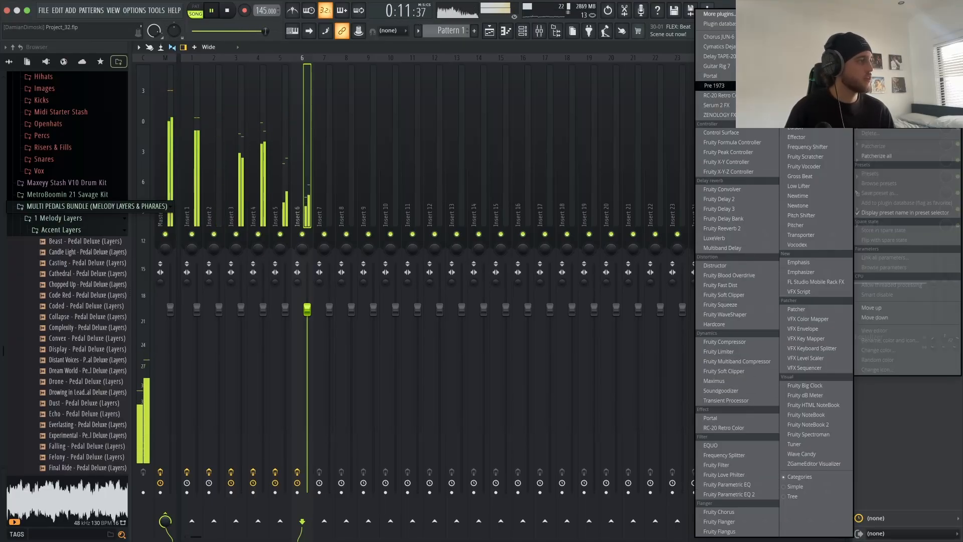
{"action": "left_click", "coordinate": [714, 86]}
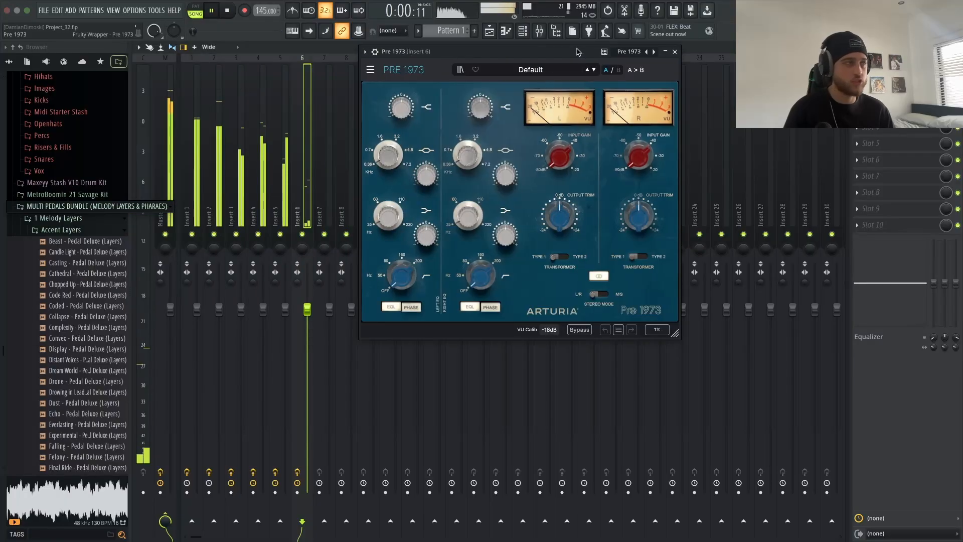
{"action": "left_click", "coordinate": [590, 71]}
{"action": "left_click", "coordinate": [594, 70]}
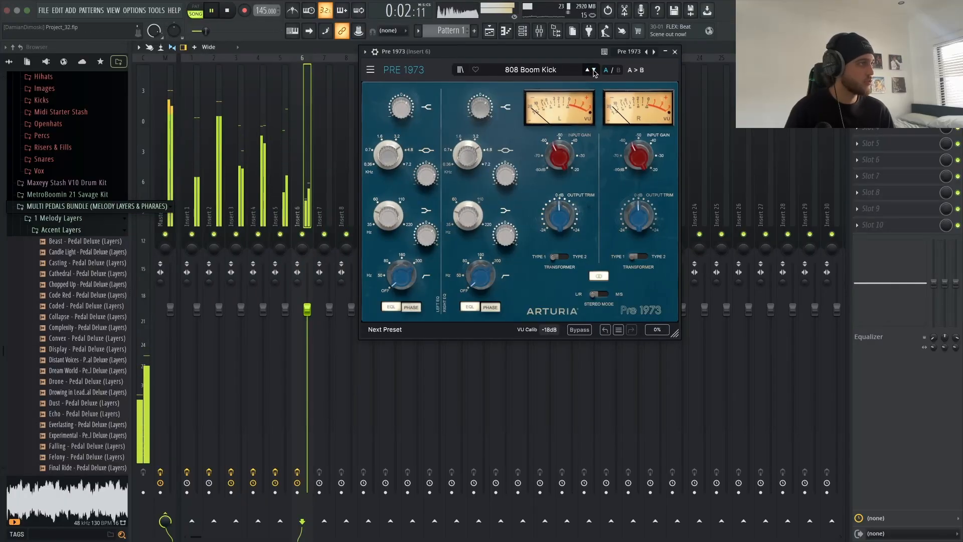
{"action": "left_click", "coordinate": [594, 71]}
{"action": "left_click", "coordinate": [594, 71]}
{"action": "left_click", "coordinate": [594, 71]}
{"action": "left_click", "coordinate": [594, 71]}
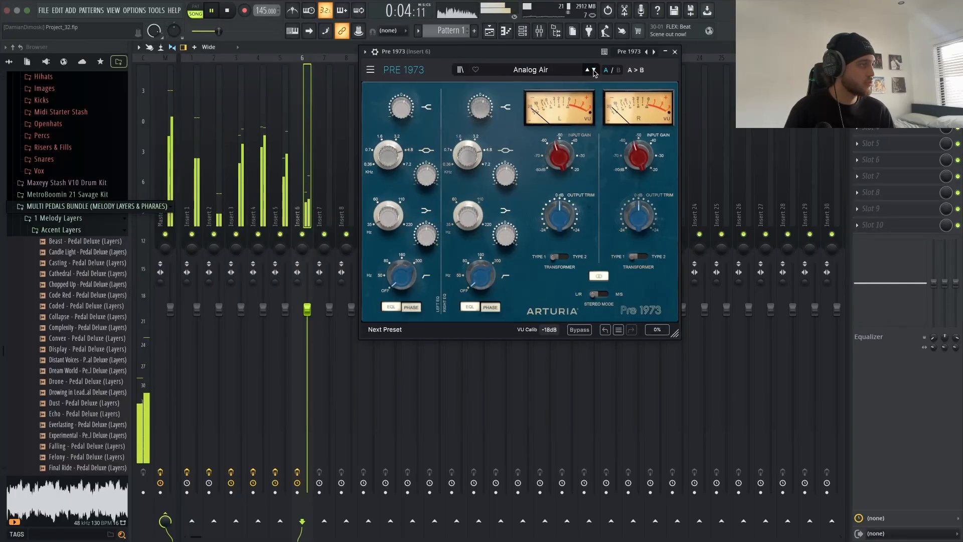
{"action": "left_click_drag", "start_coordinate": [662, 51], "coordinate": [660, 125]}
{"action": "left_click", "coordinate": [672, 126]}
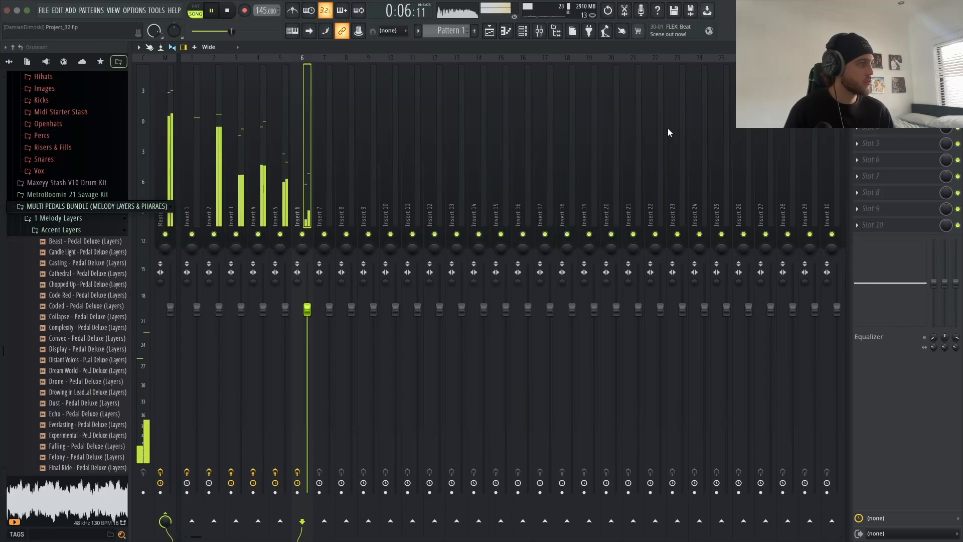
{"action": "left_click_drag", "start_coordinate": [304, 311], "coordinate": [304, 312]}
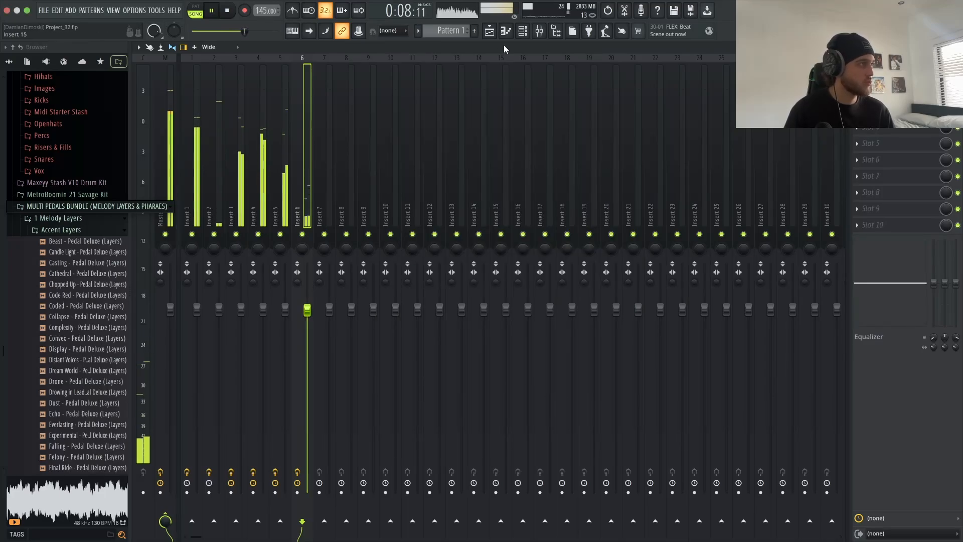
Step: Check the Analog Lab V #2 and #3 channels in the channel rack and return to the mixer
{"action": "left_click", "coordinate": [522, 30]}
{"action": "right_click", "coordinate": [352, 394]}
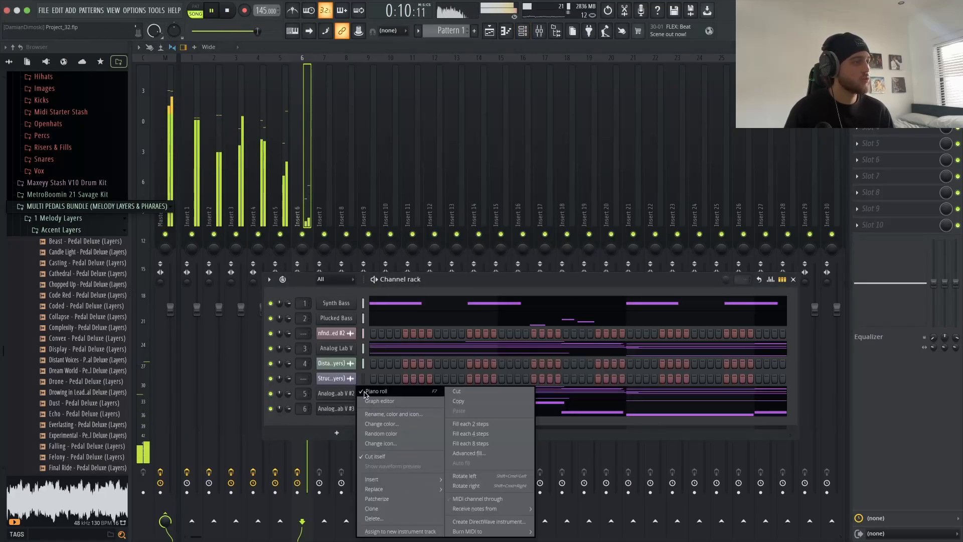
{"action": "left_click", "coordinate": [364, 393]}
{"action": "right_click", "coordinate": [351, 406]}
{"action": "left_click", "coordinate": [518, 284]}
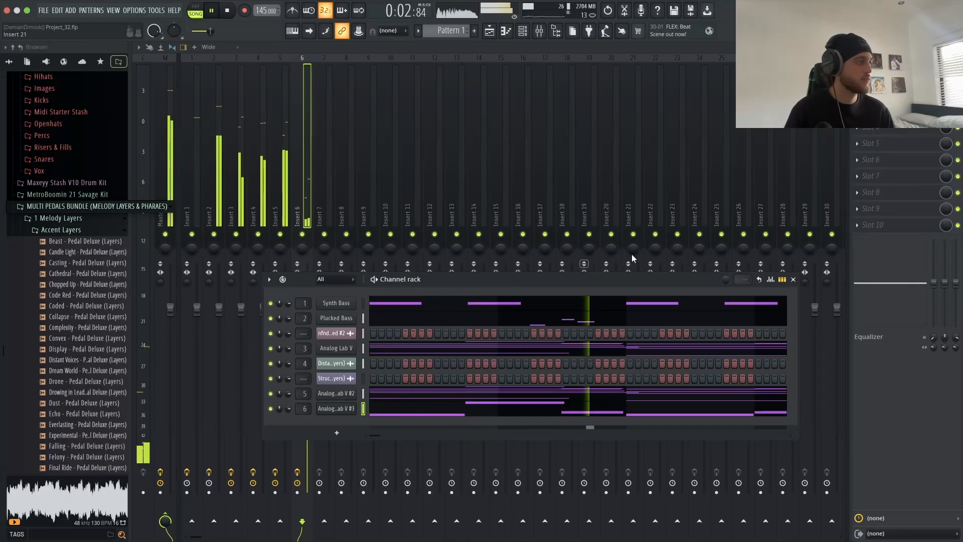
{"action": "left_click", "coordinate": [794, 280]}
Step: Add Fruity Reeverb 2 to the fourth effect slot of mixer Insert 6
{"action": "left_click", "coordinate": [876, 131]}
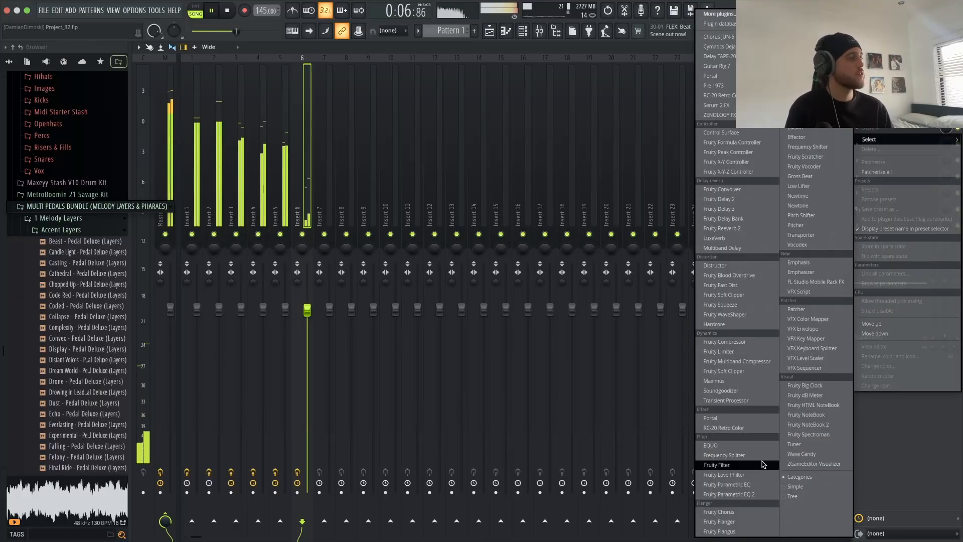
{"action": "left_click", "coordinate": [732, 229]}
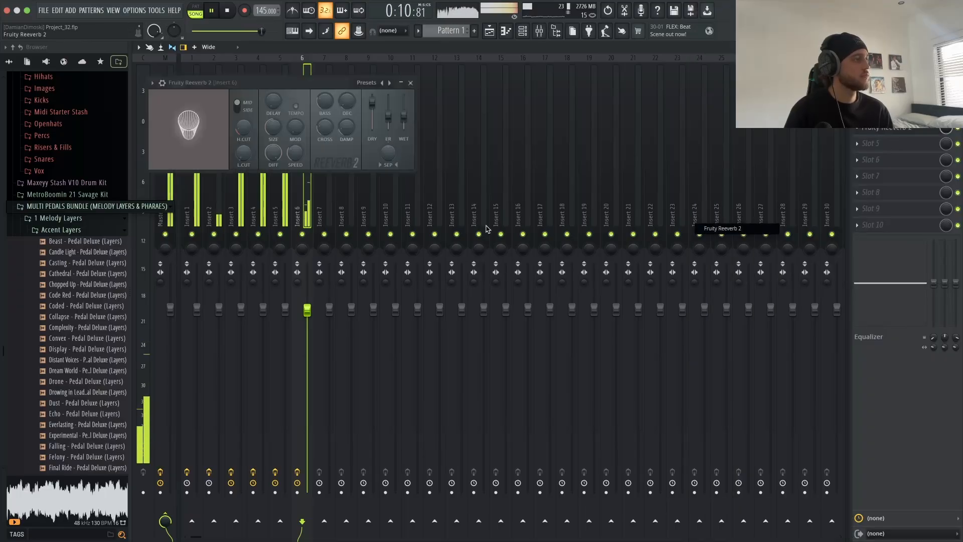
Step: Try The Venue preset on the reverb with lower early reflections, an 85% wet level and a low cut of about 1395 Hz
{"action": "left_click", "coordinate": [389, 84]}
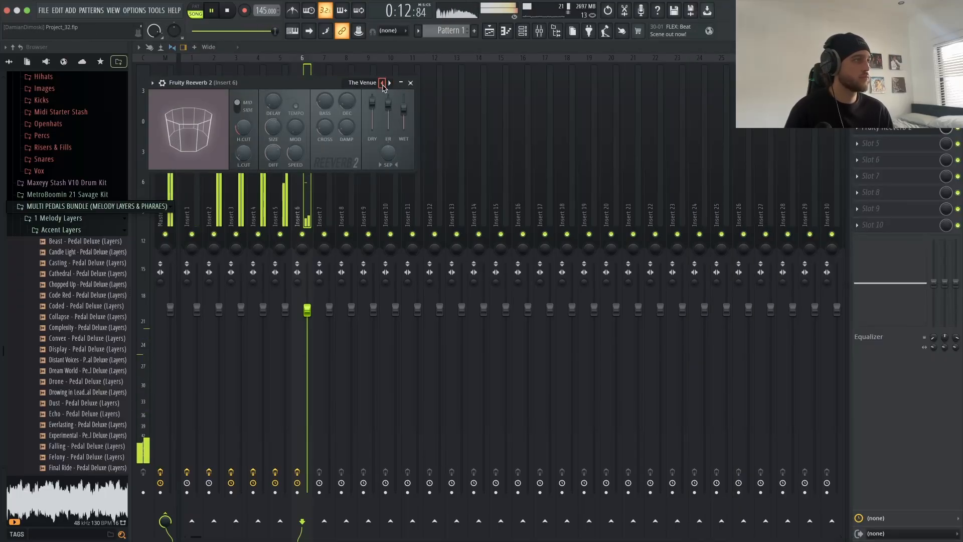
{"action": "mouse_move", "coordinate": [390, 101]}
{"action": "left_mouse_down"}
{"action": "mouse_move", "coordinate": [390, 117]}
{"action": "mouse_move", "coordinate": [380, 114]}
{"action": "left_mouse_up"}
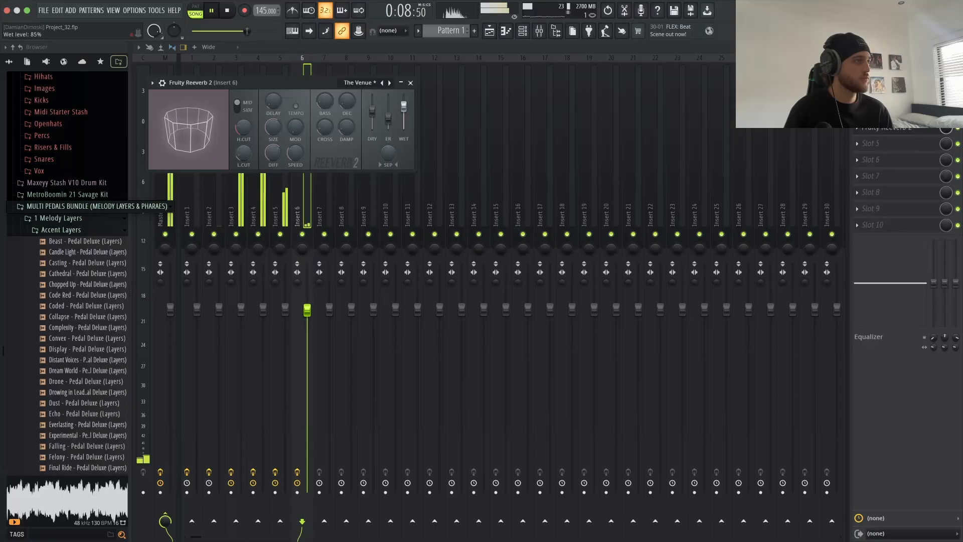
{"action": "left_click_drag", "start_coordinate": [243, 153], "coordinate": [244, 143]}
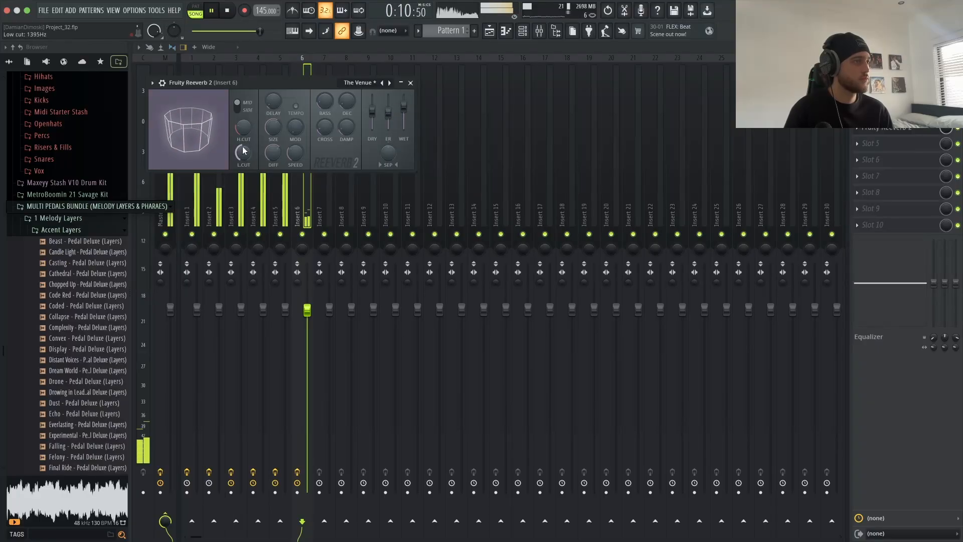
Step: Switch the reverb to the Cathedral preset with early reflections at 67%, raise Insert 6's volume and return to the playlist
{"action": "left_click", "coordinate": [390, 84]}
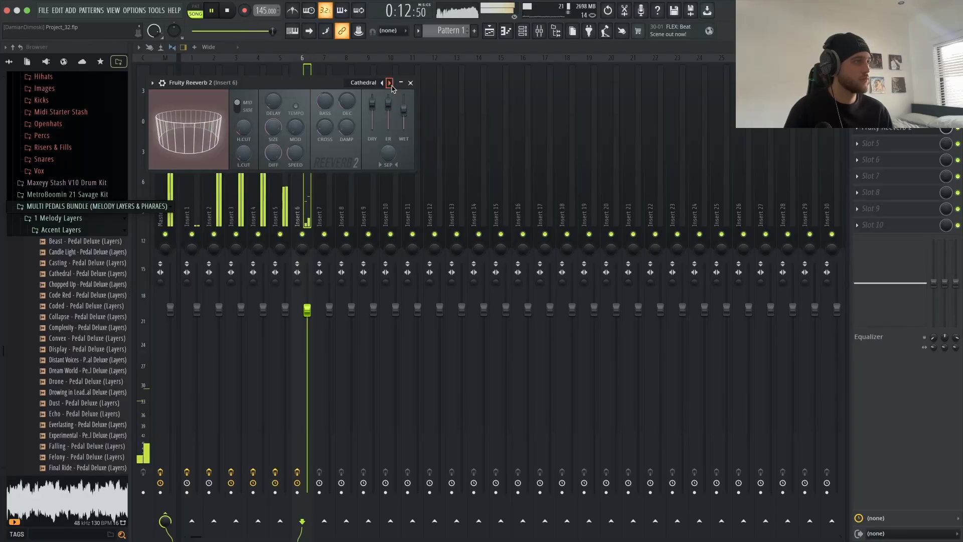
{"action": "left_click_drag", "start_coordinate": [389, 102], "coordinate": [399, 113]}
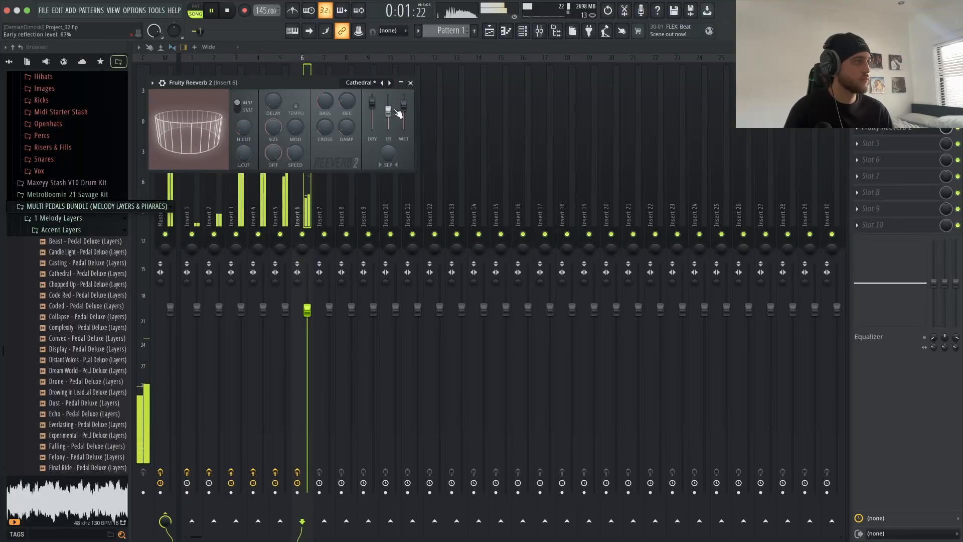
{"action": "left_click_drag", "start_coordinate": [307, 310], "coordinate": [307, 298]}
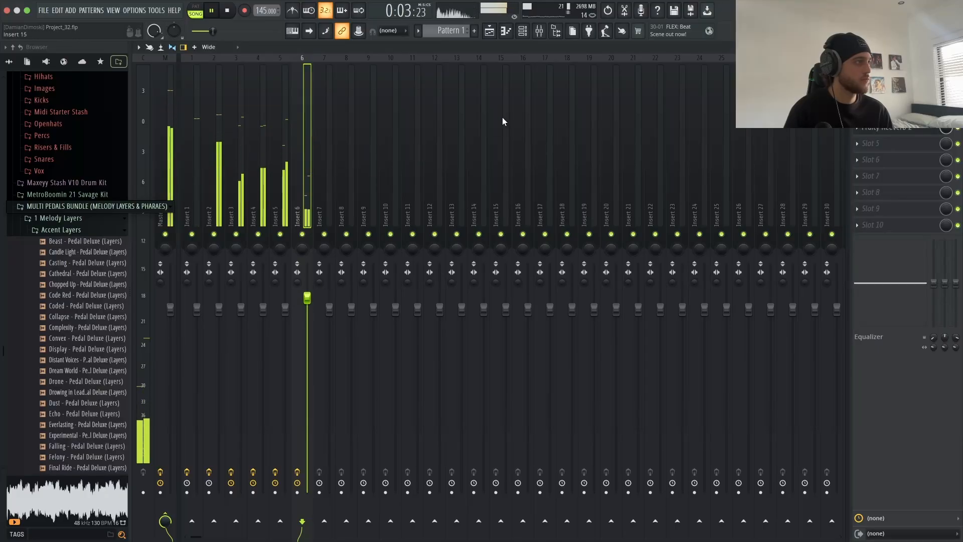
{"action": "key", "text": "F9"}
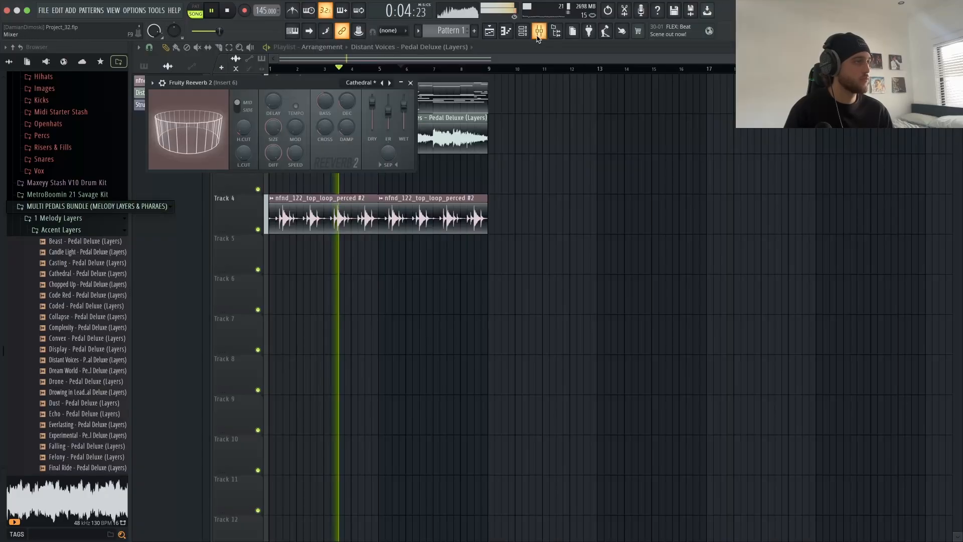
{"action": "left_click", "coordinate": [411, 84]}
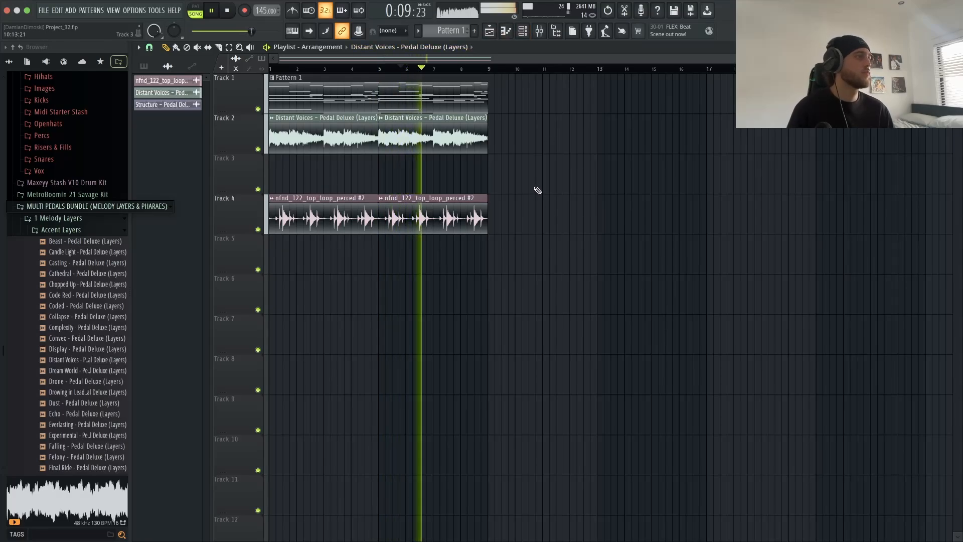
Step: Replace the notes from bar 5 in the Analog Lab V #3 piano roll with a copy of the phrase from the opening bars
{"action": "key", "text": "F6"}
{"action": "key", "text": "space"}
{"action": "right_click", "coordinate": [353, 392]}
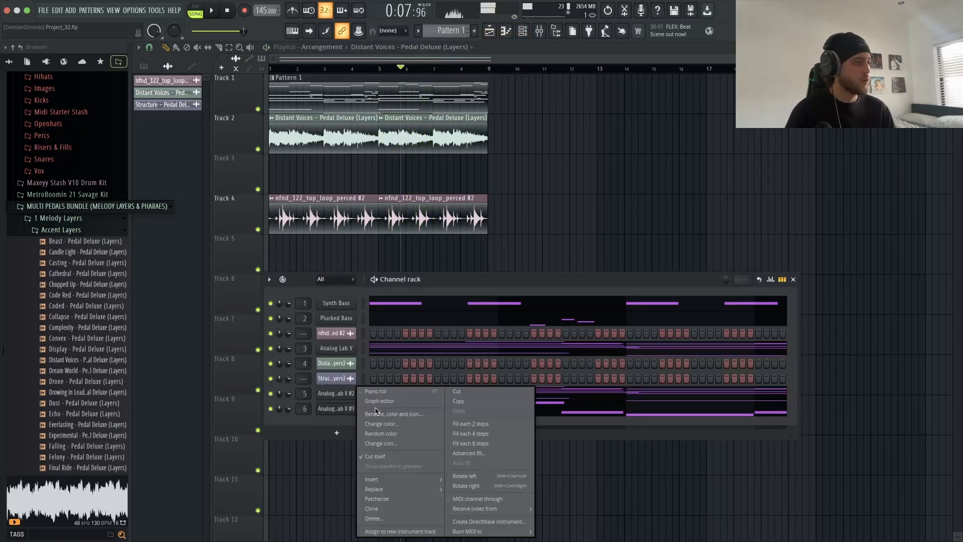
{"action": "left_click", "coordinate": [376, 391]}
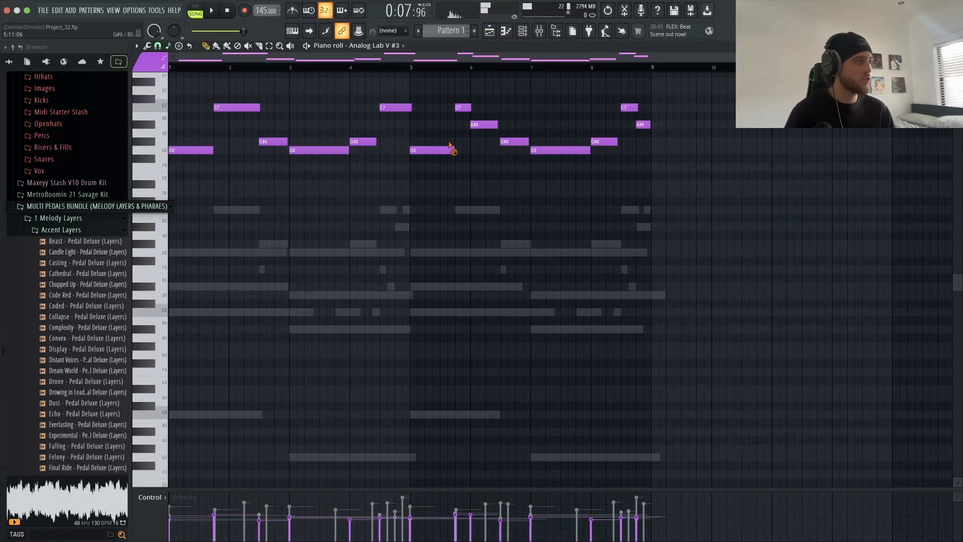
{"action": "right_click", "coordinate": [450, 149]}
{"action": "right_click", "coordinate": [459, 107]}
{"action": "right_click", "coordinate": [481, 124]}
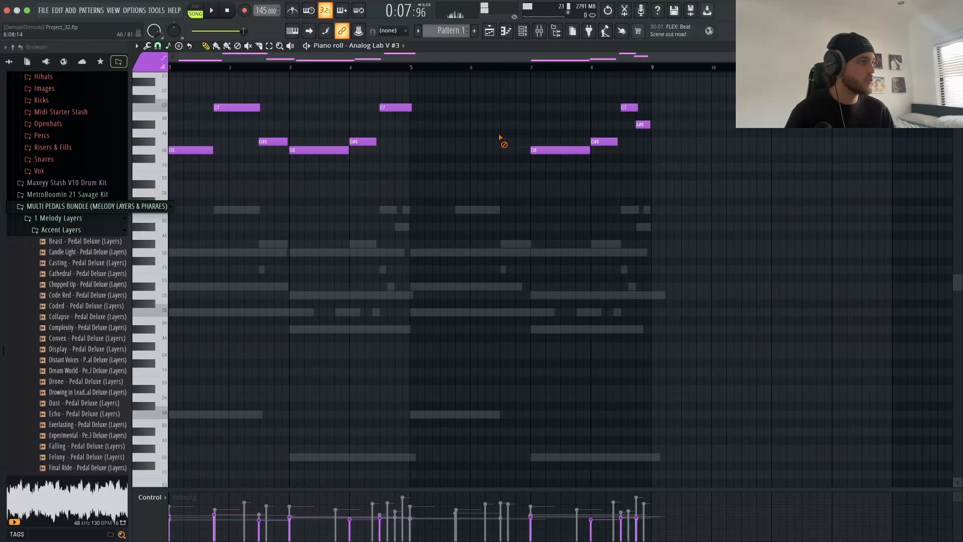
{"action": "right_click", "coordinate": [536, 151]}
{"action": "left_click_drag", "start_coordinate": [512, 196], "coordinate": [465, 112]}
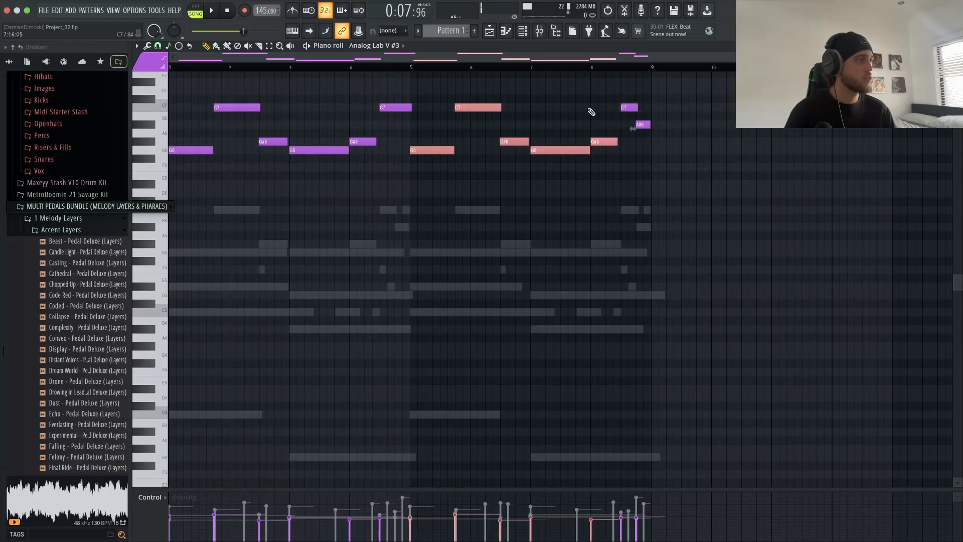
{"action": "left_click", "coordinate": [584, 107]}
Step: Play back the edited Analog Lab V #3 melody, stop it and return to the playlist
{"action": "left_click", "coordinate": [420, 68]}
{"action": "key", "text": "space"}
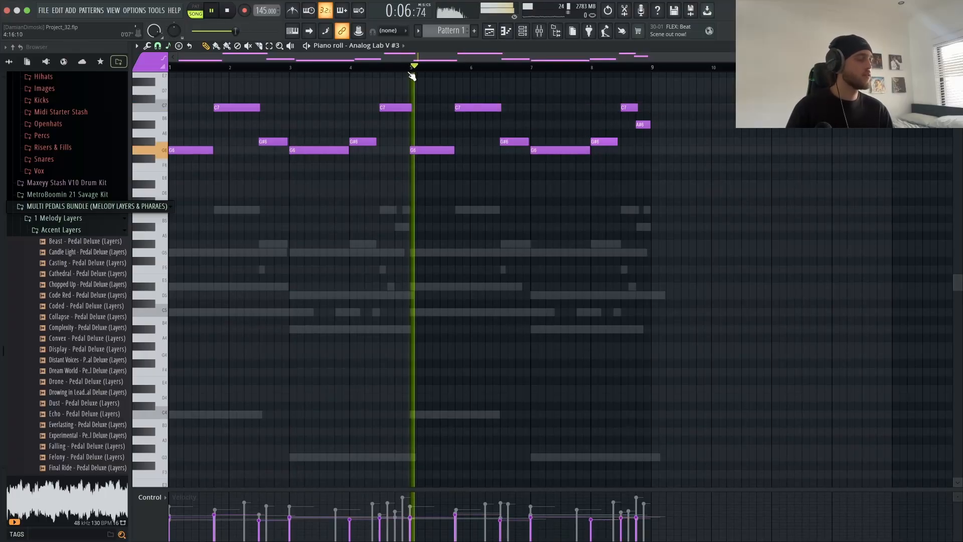
{"action": "key", "text": "space"}
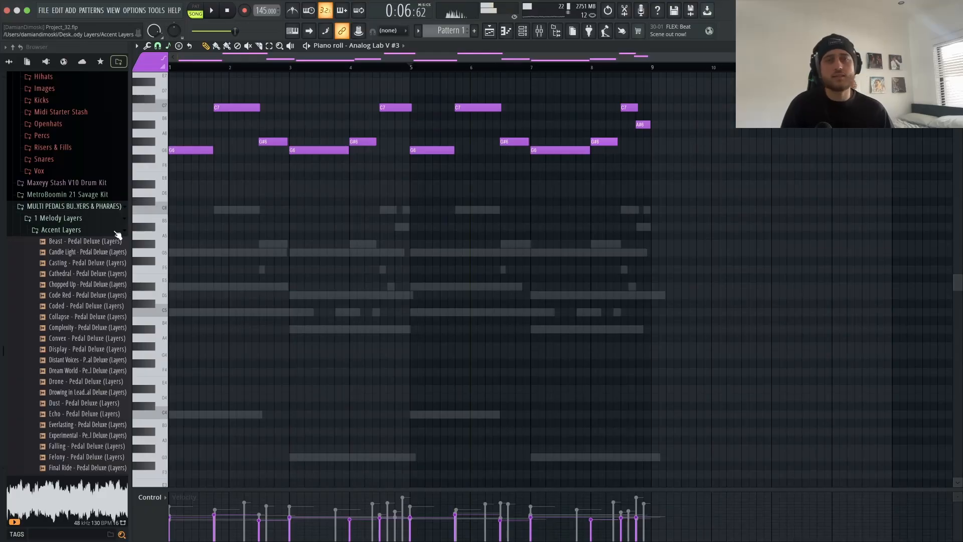
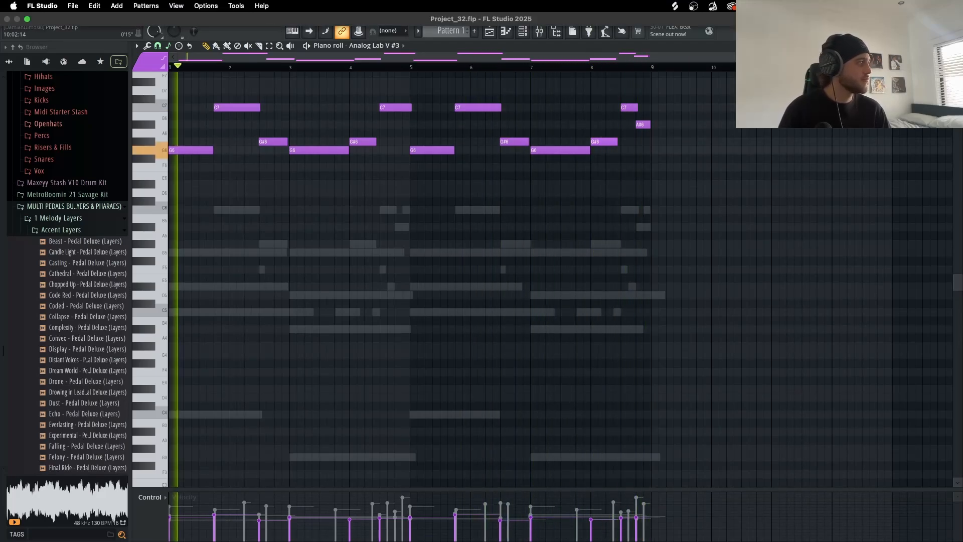
{"action": "left_click", "coordinate": [957, 45]}
{"action": "key", "text": "space"}
{"action": "left_click", "coordinate": [793, 279]}
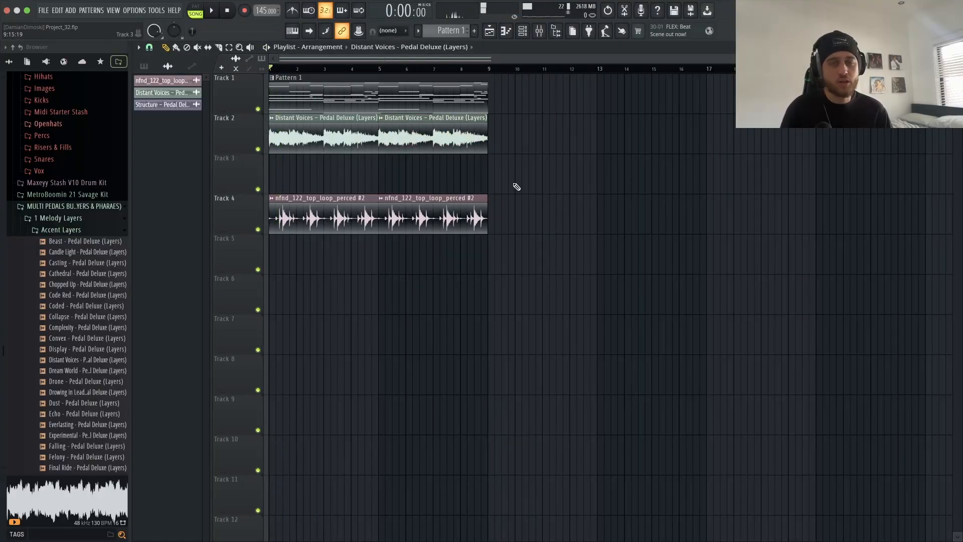
{"action": "left_click_drag", "start_coordinate": [501, 193], "coordinate": [221, 264]}
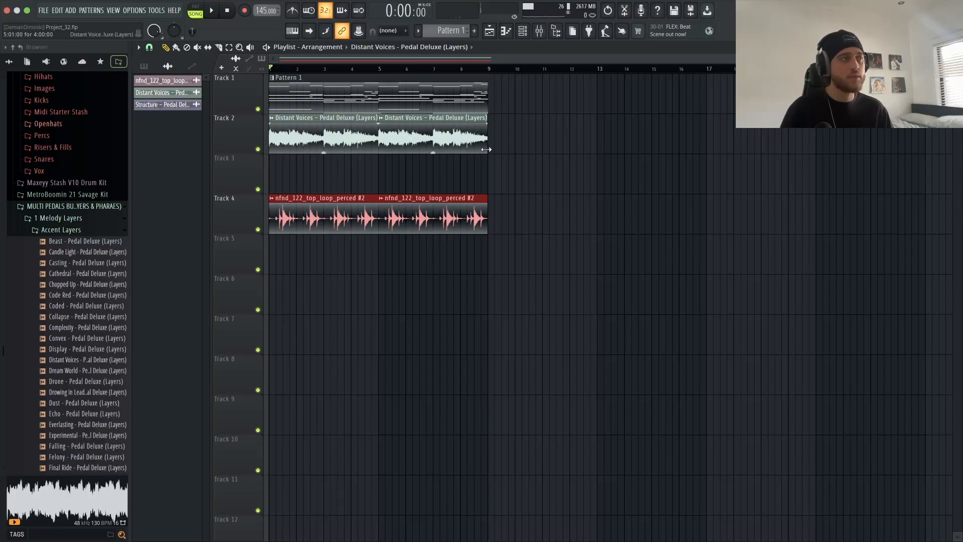
{"action": "left_click", "coordinate": [531, 141]}
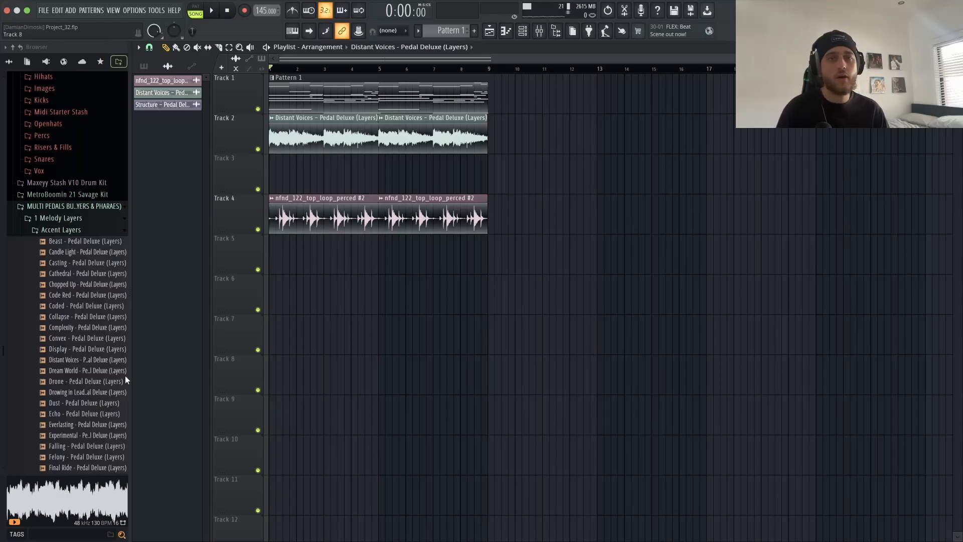
Step: Switch to the WAVS samples page in Chrome and preview Cxrker_Grace_D#m_120BPM.wav
{"action": "key", "text": "super+Tab"}
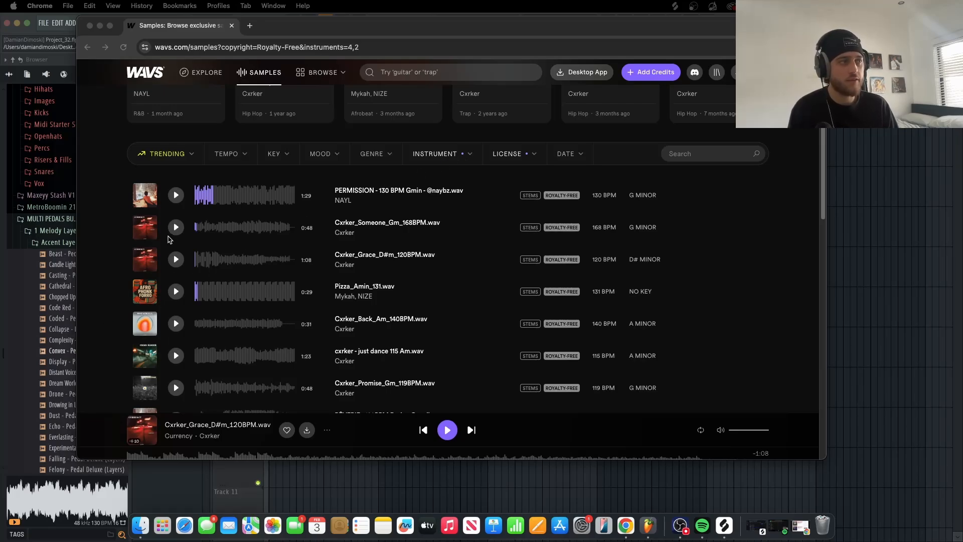
{"action": "scroll", "coordinate": [176, 274], "scroll_direction": "up", "scroll_amount": 1}
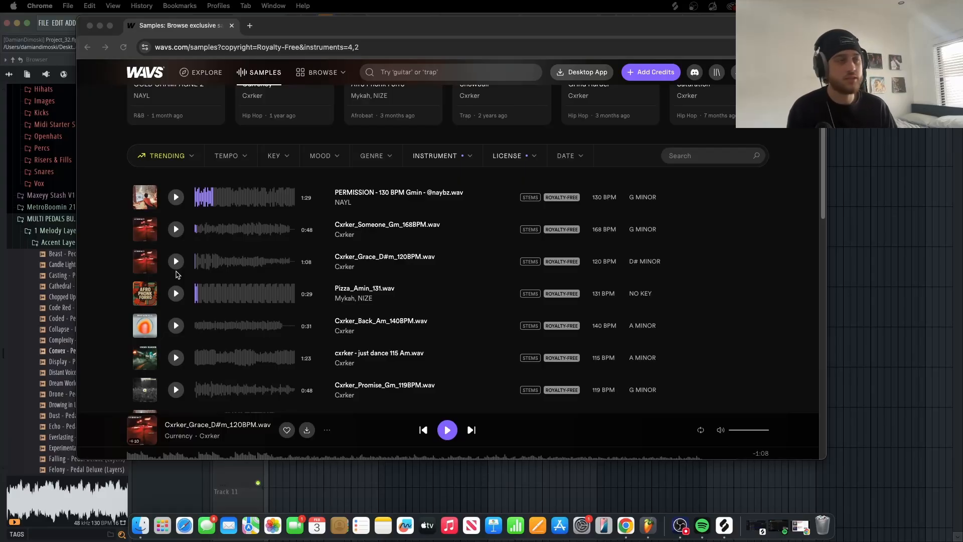
{"action": "left_click", "coordinate": [179, 265]}
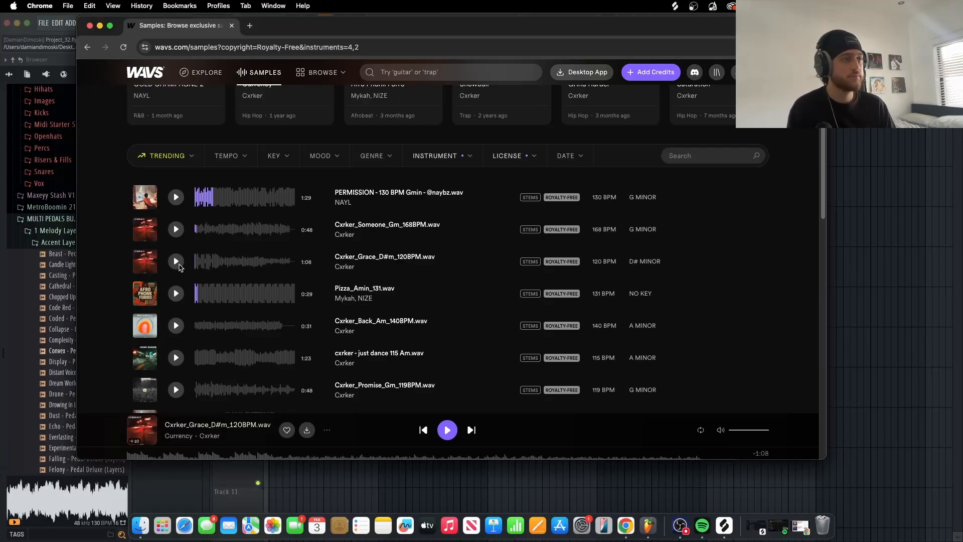
{"action": "left_click", "coordinate": [176, 262]}
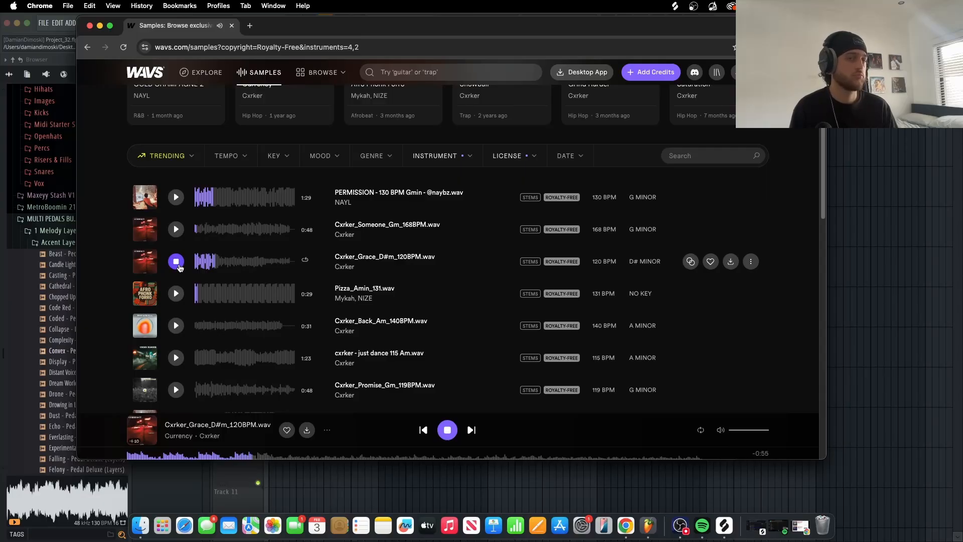
{"action": "left_click", "coordinate": [176, 262]}
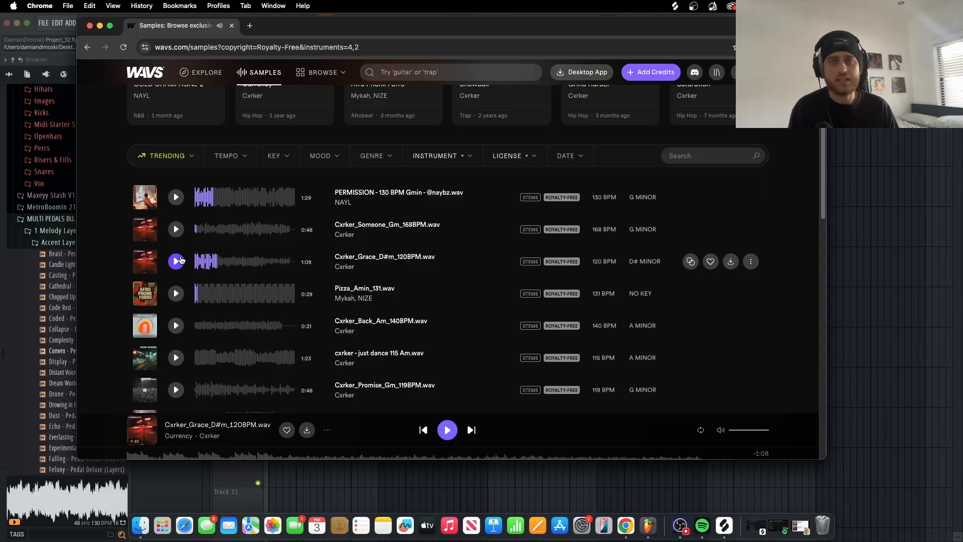
Step: Switch back to FL Studio and check the channel settings of the grace_+vocals clip on Track 3
{"action": "mouse_move", "coordinate": [590, 35]}
{"action": "left_mouse_down"}
{"action": "mouse_move", "coordinate": [581, 31]}
{"action": "mouse_move", "coordinate": [583, 51]}
{"action": "left_mouse_up"}
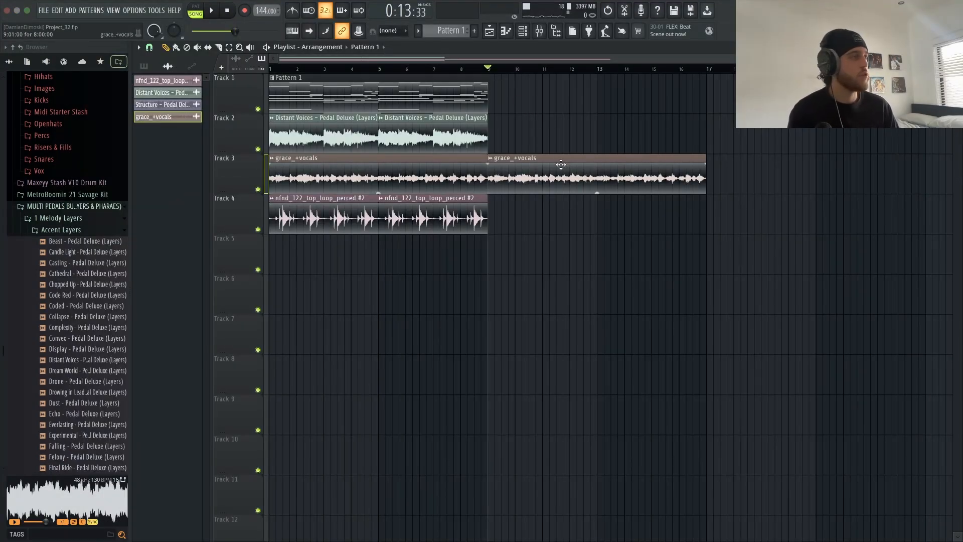
{"action": "double_click", "coordinate": [561, 164]}
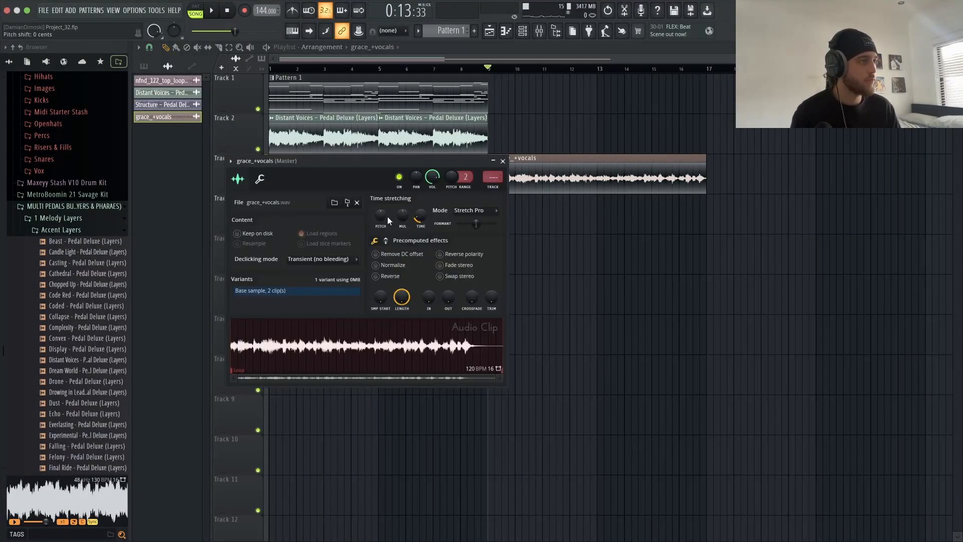
{"action": "left_click", "coordinate": [504, 160]}
Step: Play the arrangement from bar 9 to audition the grace_+vocals clips, then stop playback
{"action": "scroll", "coordinate": [495, 80], "scroll_direction": "up", "scroll_amount": 3}
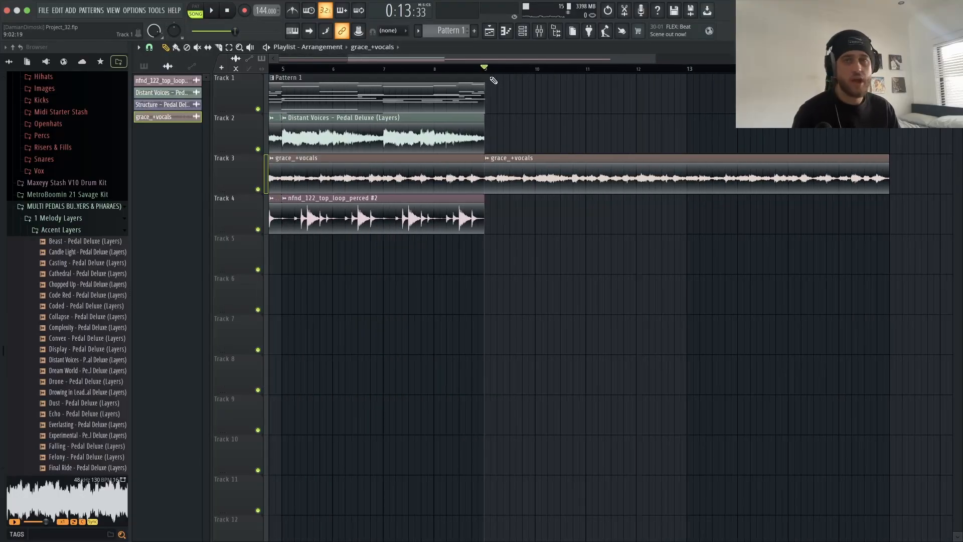
{"action": "scroll", "coordinate": [521, 81], "scroll_direction": "down", "scroll_amount": 1}
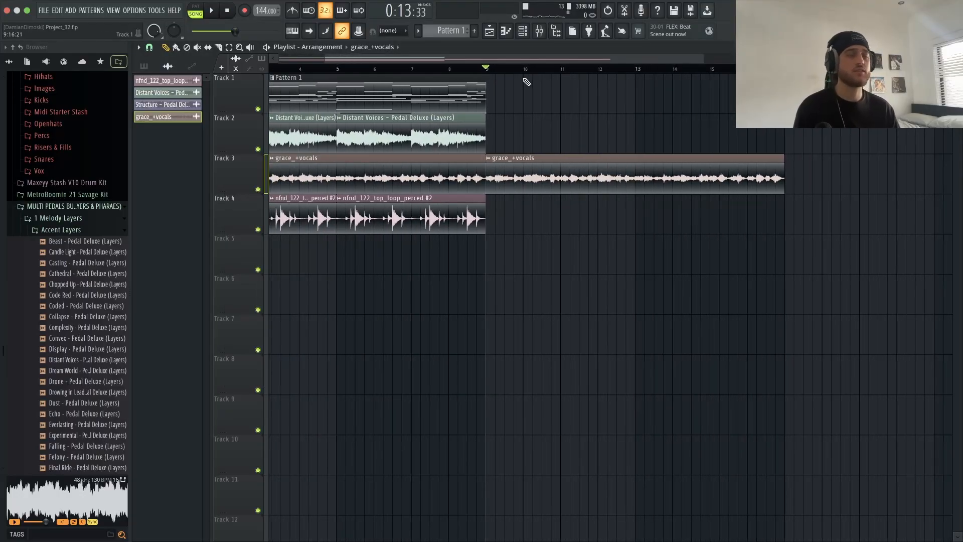
{"action": "key", "text": "space"}
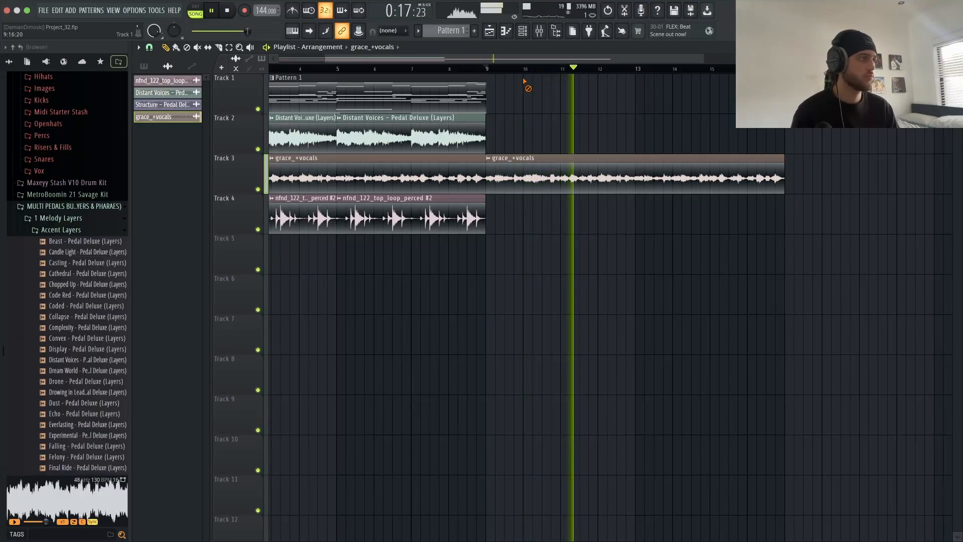
{"action": "left_click", "coordinate": [270, 78]}
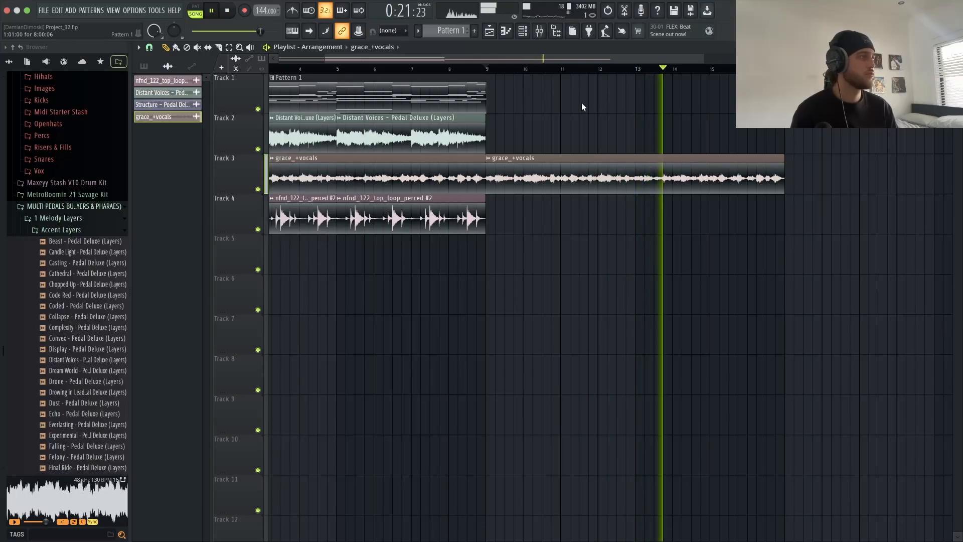
{"action": "scroll", "coordinate": [572, 105], "scroll_direction": "up", "scroll_amount": 5}
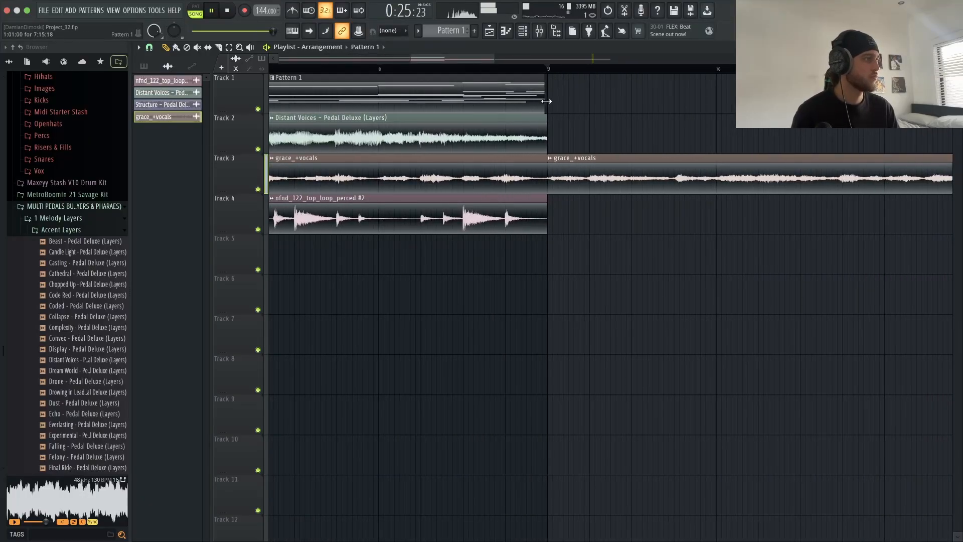
{"action": "scroll", "coordinate": [547, 141], "scroll_direction": "down", "scroll_amount": 5}
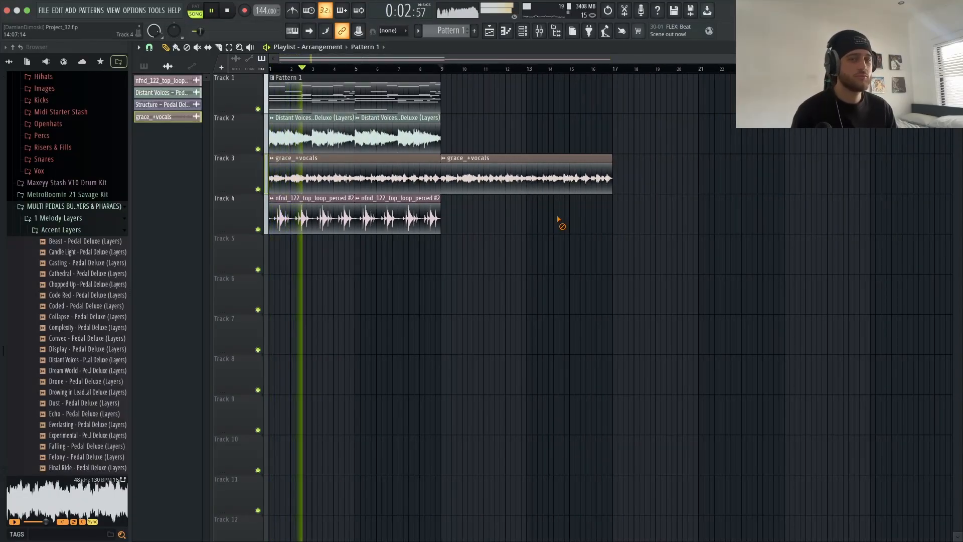
{"action": "key", "text": "space"}
Step: Route the grace_+vocals channel to mixer Insert 7 and load Fruity Parametric EQ 2 with the 20Hz + 18kHz cut preset
{"action": "left_click_drag", "start_coordinate": [375, 68], "coordinate": [324, 68]}
{"action": "double_click", "coordinate": [326, 174]}
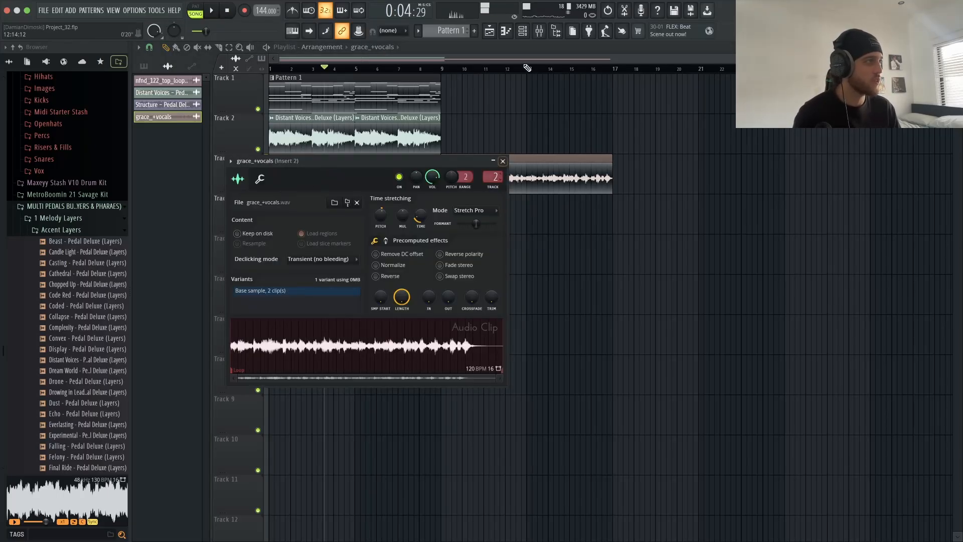
{"action": "left_click", "coordinate": [538, 32]}
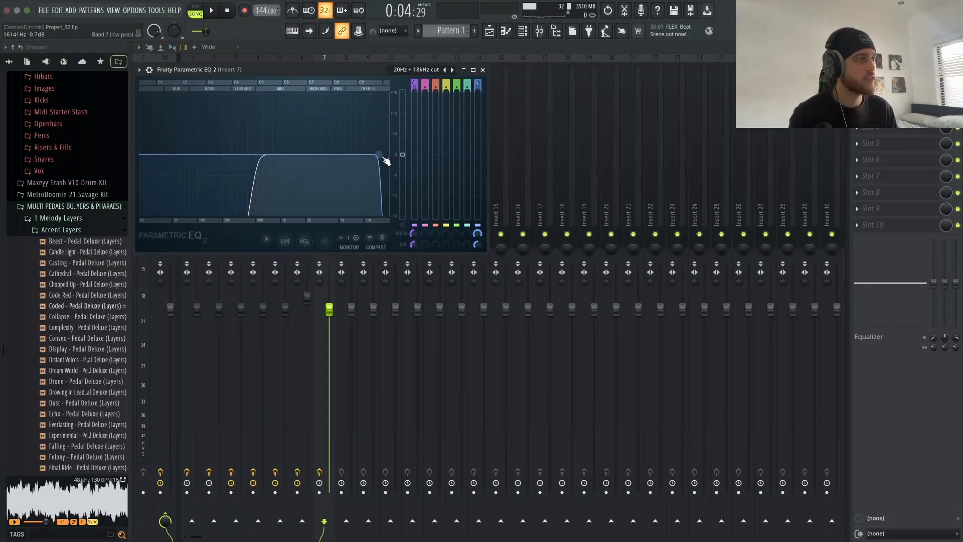
Step: During playback, set the vocal EQ's high-pass to about 568 Hz and its low-pass to about 13.6 kHz with 35% bandwidth
{"action": "left_click_drag", "start_coordinate": [379, 154], "coordinate": [375, 155]}
{"action": "key", "text": "space"}
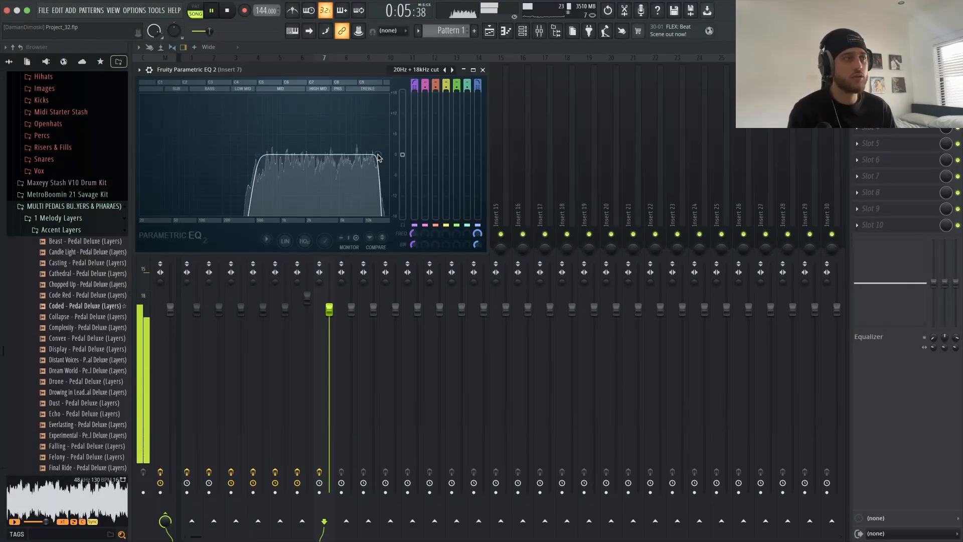
{"action": "left_click_drag", "start_coordinate": [258, 154], "coordinate": [261, 155]}
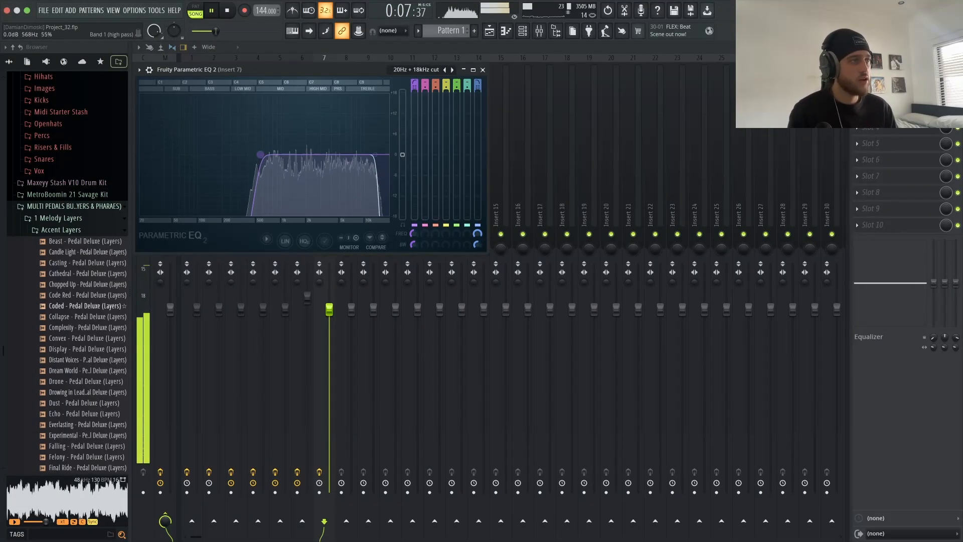
{"action": "scroll", "coordinate": [385, 157], "scroll_direction": "up", "scroll_amount": 4}
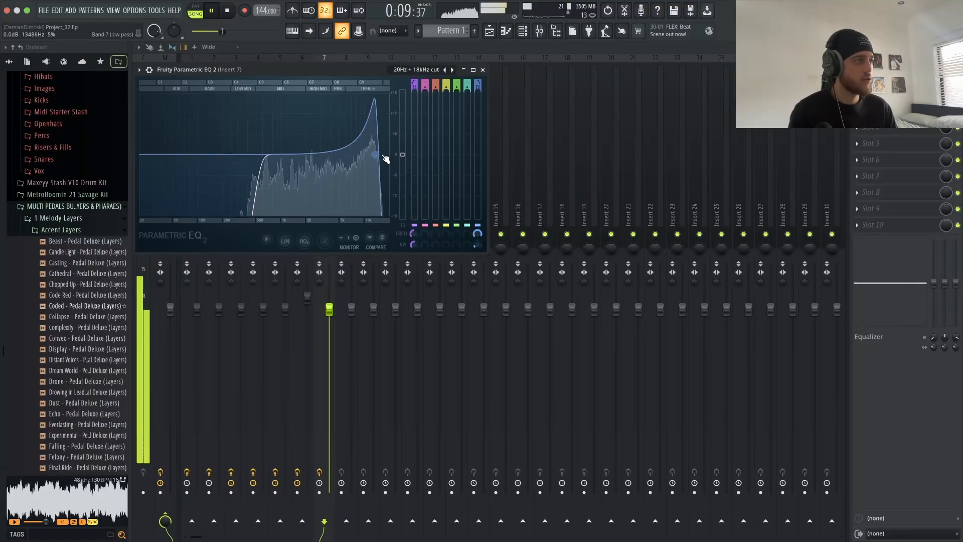
{"action": "left_click_drag", "start_coordinate": [386, 157], "coordinate": [392, 158]}
{"action": "scroll", "coordinate": [390, 159], "scroll_direction": "down", "scroll_amount": 2}
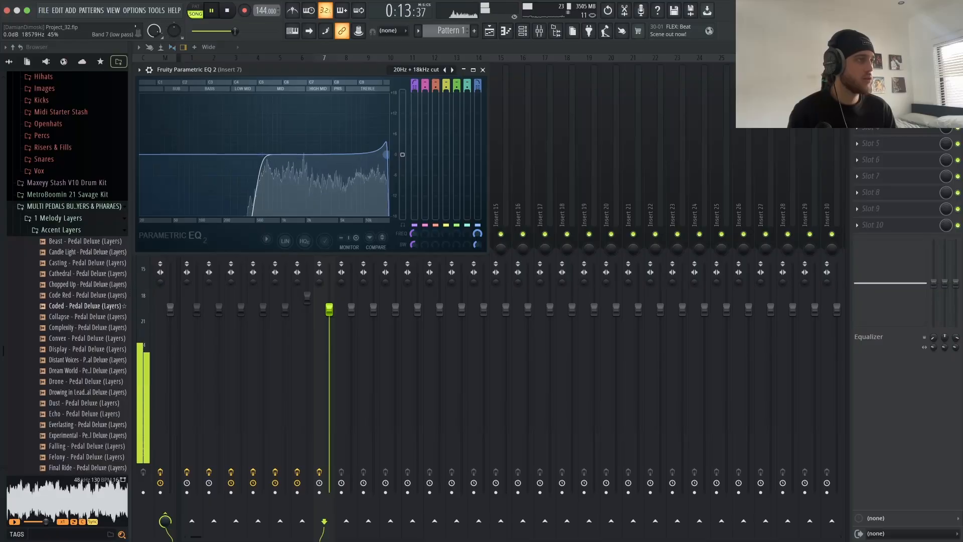
{"action": "left_click_drag", "start_coordinate": [380, 157], "coordinate": [381, 157]}
{"action": "scroll", "coordinate": [381, 157], "scroll_direction": "up", "scroll_amount": 1}
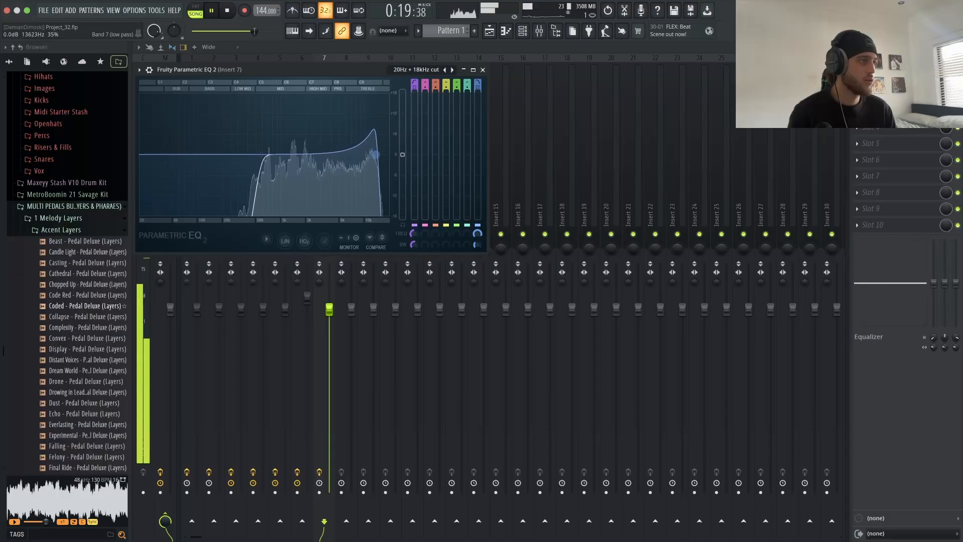
{"action": "left_click", "coordinate": [483, 69]}
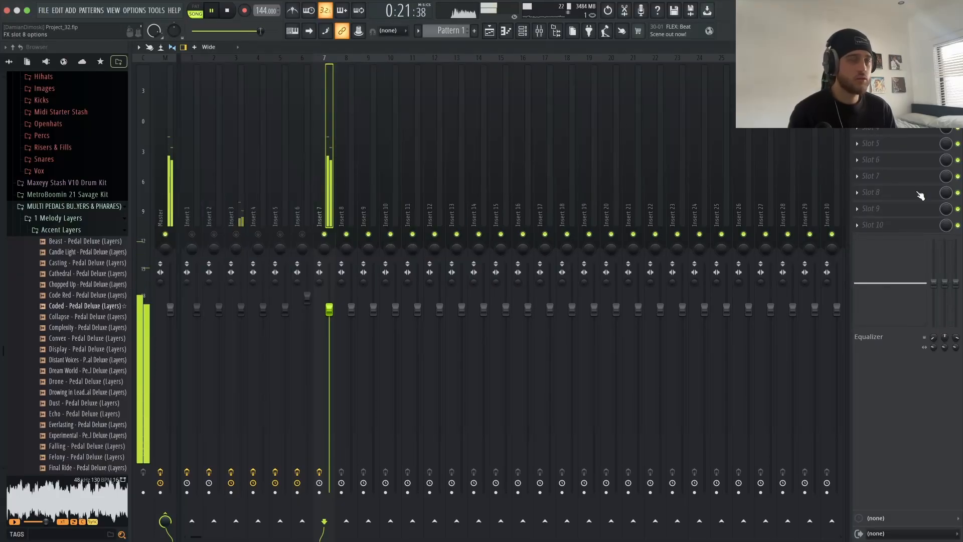
Step: Add Pre 1973 to Insert 7 with the Ballad Female Vocal preset
{"action": "left_click", "coordinate": [950, 160]}
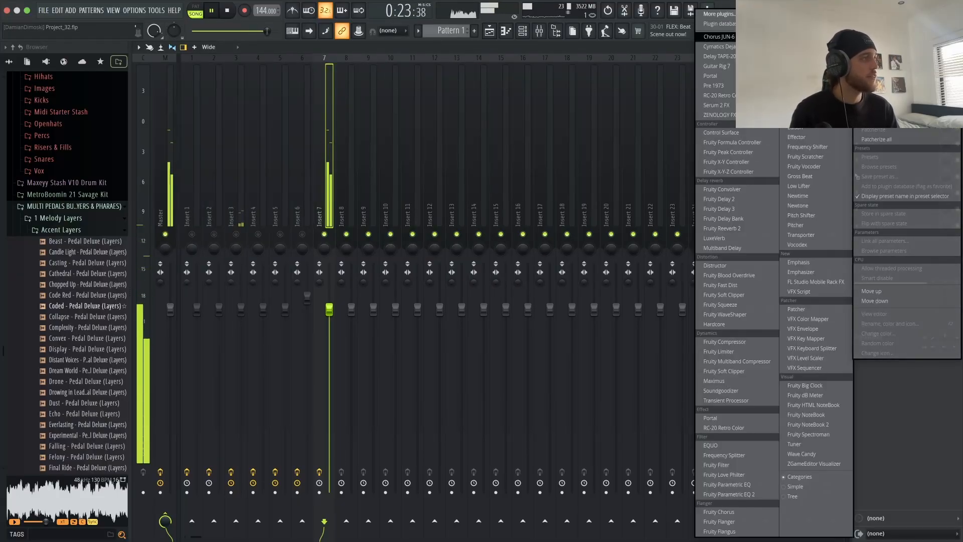
{"action": "left_click", "coordinate": [728, 89]}
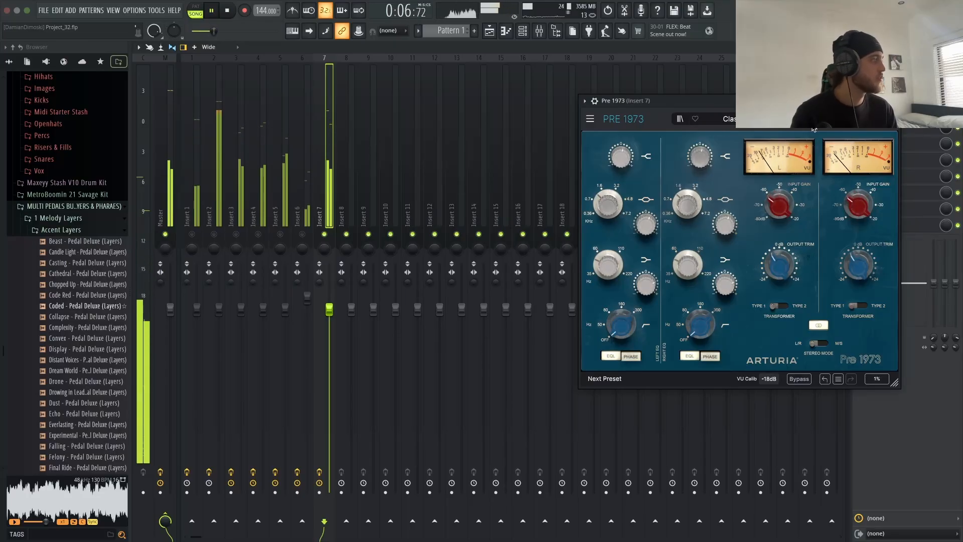
{"action": "left_click_drag", "start_coordinate": [838, 100], "coordinate": [701, 103]}
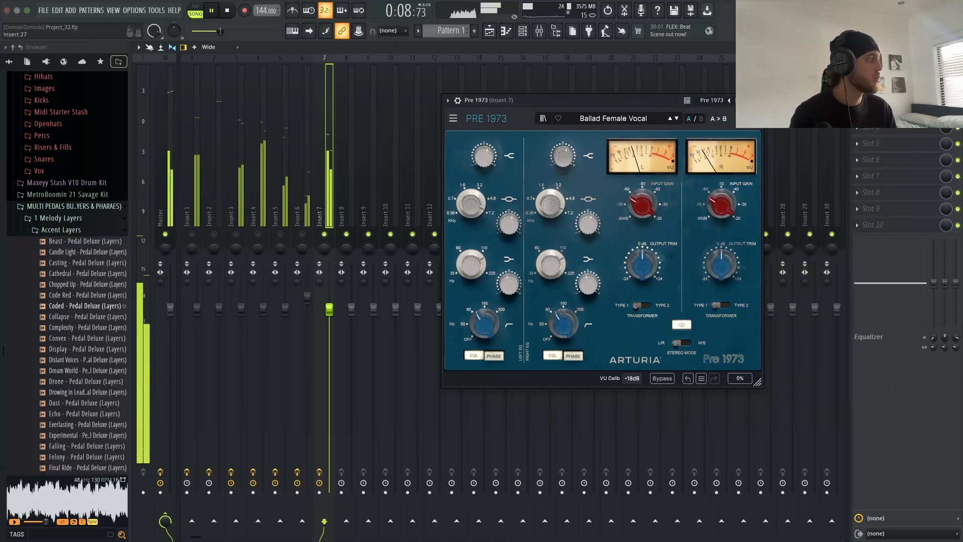
{"action": "left_click", "coordinate": [758, 101]}
Step: Add Chorus JUN-6 to Insert 7 with the Subtle 02 preset and lower its mix to about 27%
{"action": "left_click", "coordinate": [857, 94]}
{"action": "mouse_move", "coordinate": [872, 107]}
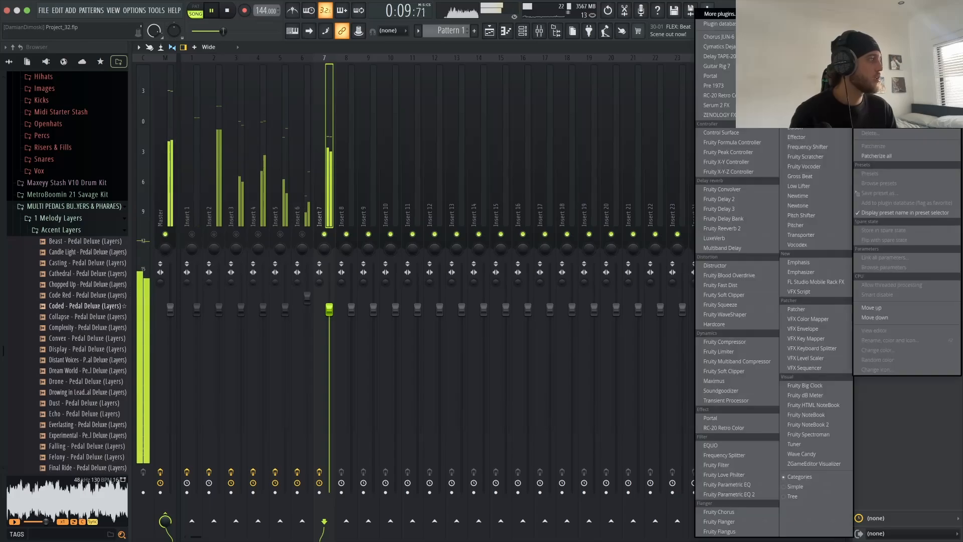
{"action": "left_click", "coordinate": [718, 57]}
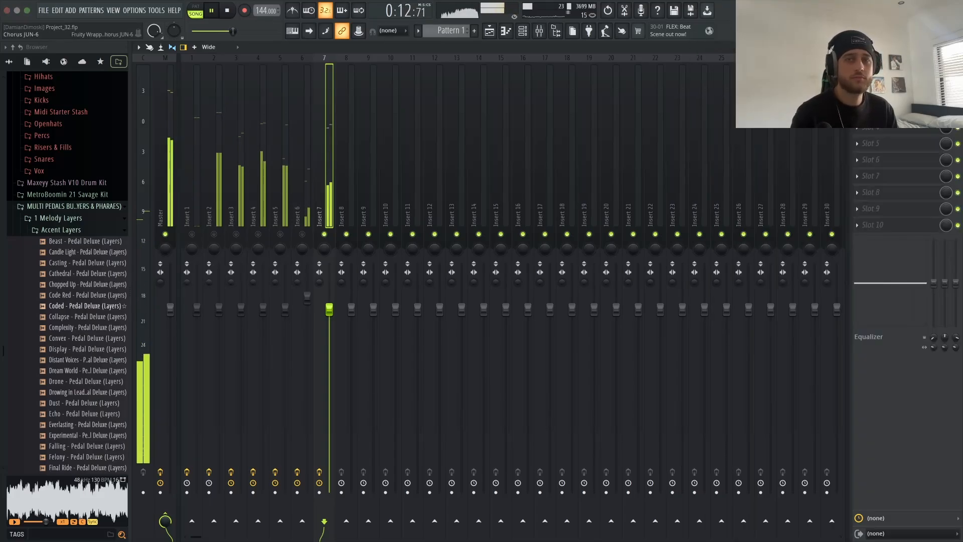
{"action": "left_click", "coordinate": [479, 131]}
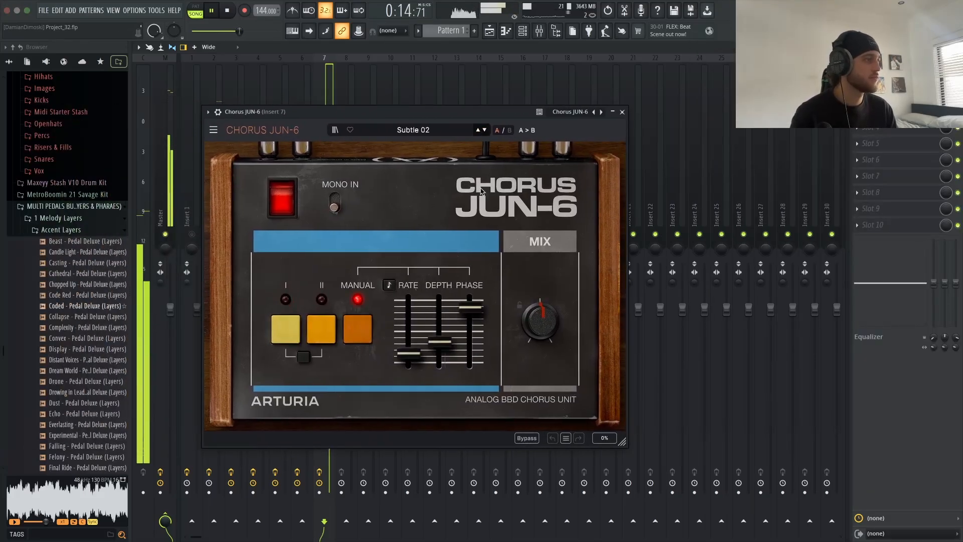
{"action": "left_click_drag", "start_coordinate": [531, 323], "coordinate": [532, 347]}
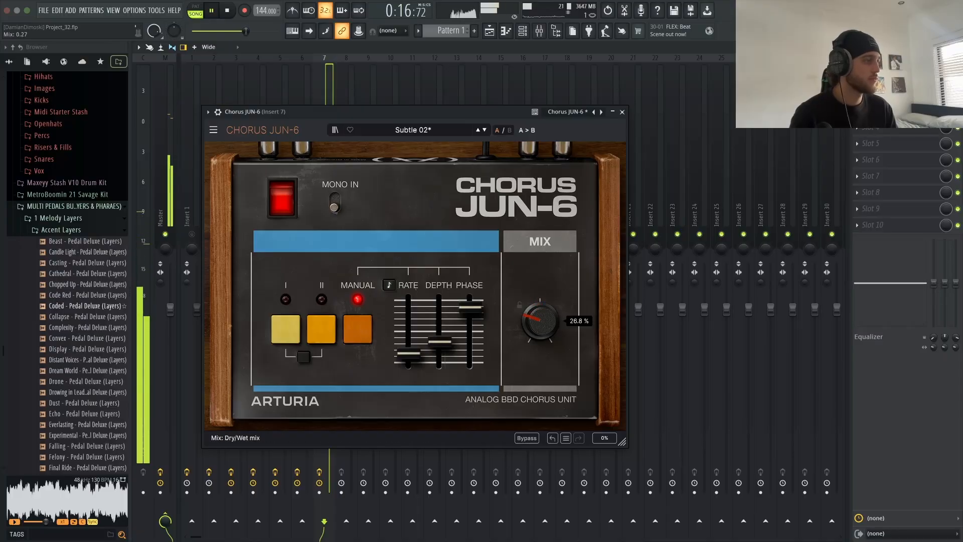
{"action": "left_click", "coordinate": [621, 112]}
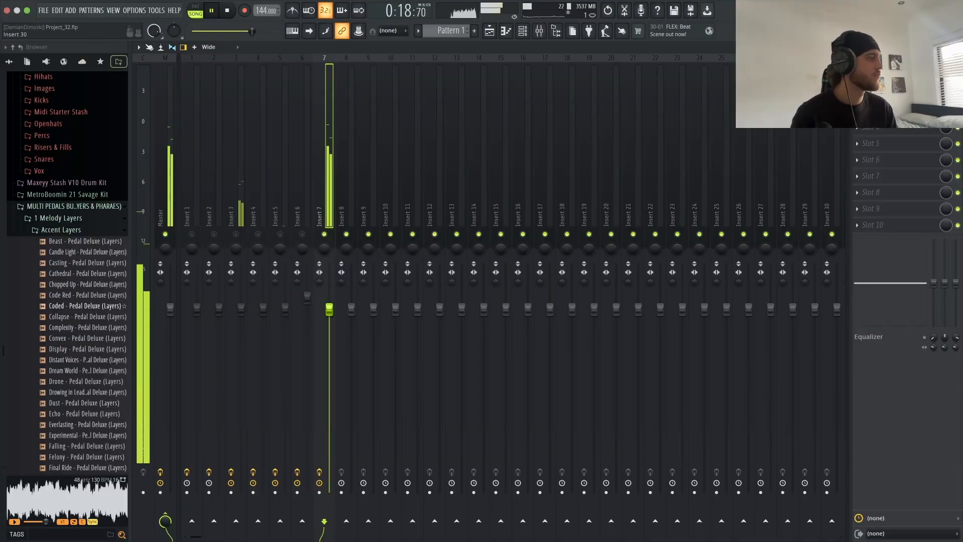
Step: Add Delay TAPE-201 to Insert 7, switch its mode to head 3, set reverb volume to about 0.27 and reduce the dry/wet mix
{"action": "left_click", "coordinate": [865, 131]}
{"action": "left_click", "coordinate": [725, 66]}
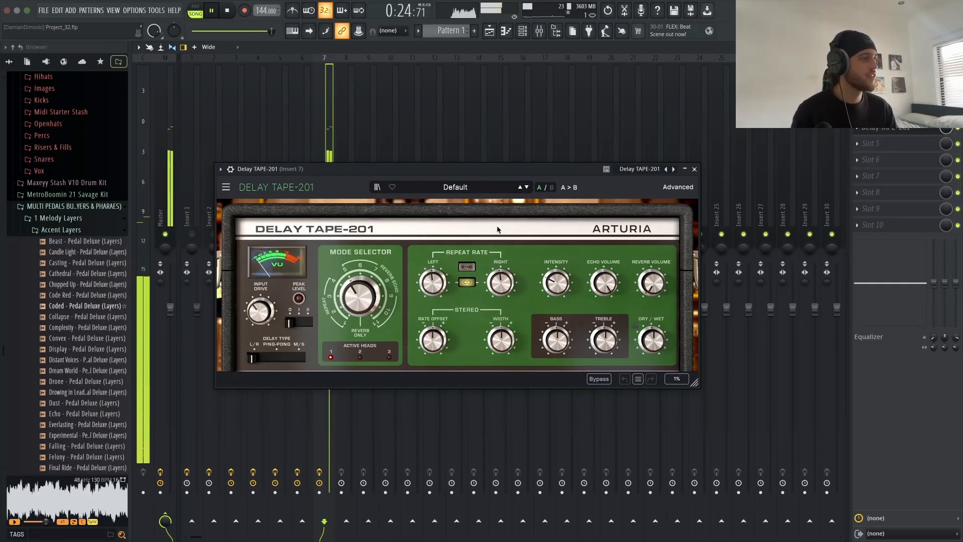
{"action": "left_click_drag", "start_coordinate": [359, 297], "coordinate": [359, 289]}
{"action": "left_click_drag", "start_coordinate": [651, 284], "coordinate": [651, 290]}
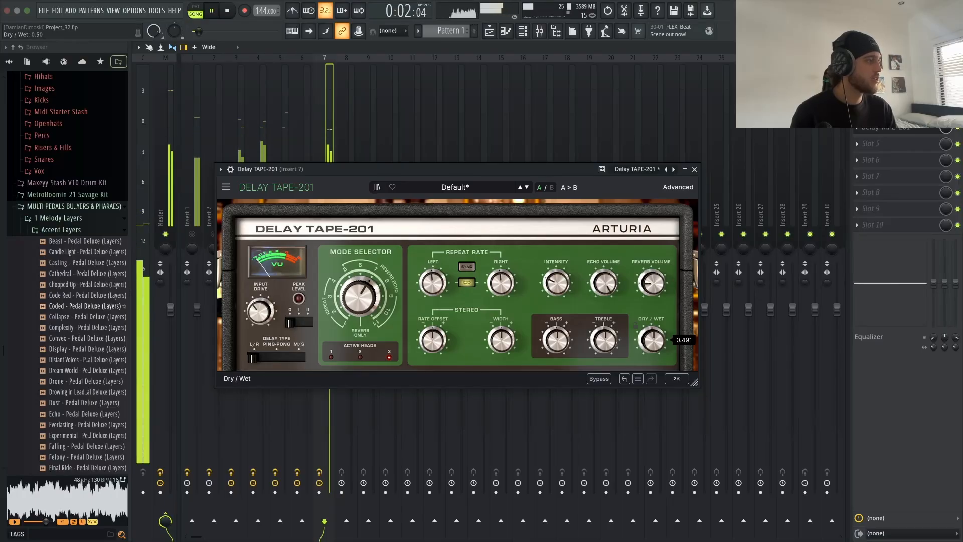
{"action": "left_click_drag", "start_coordinate": [652, 340], "coordinate": [652, 351]}
{"action": "left_click_drag", "start_coordinate": [652, 284], "coordinate": [651, 279]}
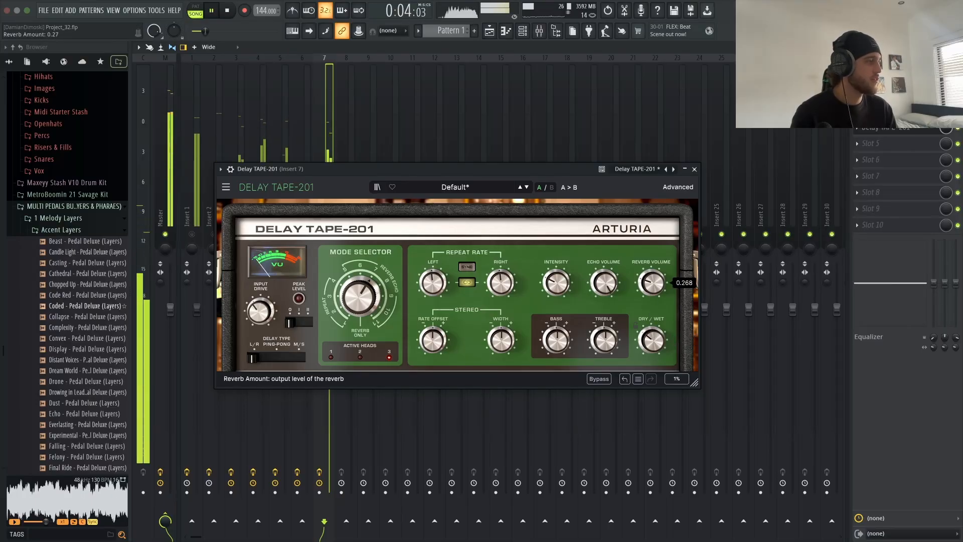
{"action": "left_click_drag", "start_coordinate": [651, 337], "coordinate": [652, 333]}
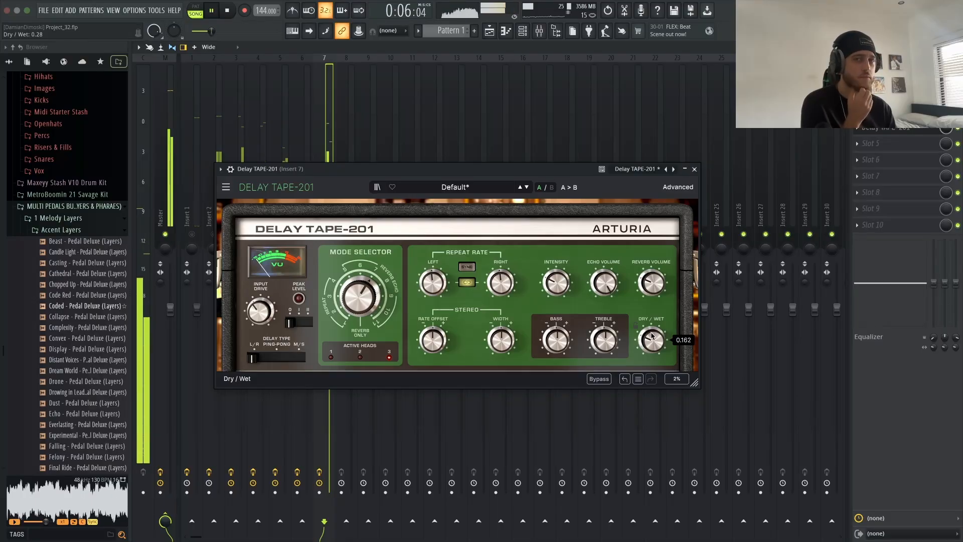
{"action": "left_click", "coordinate": [695, 170]}
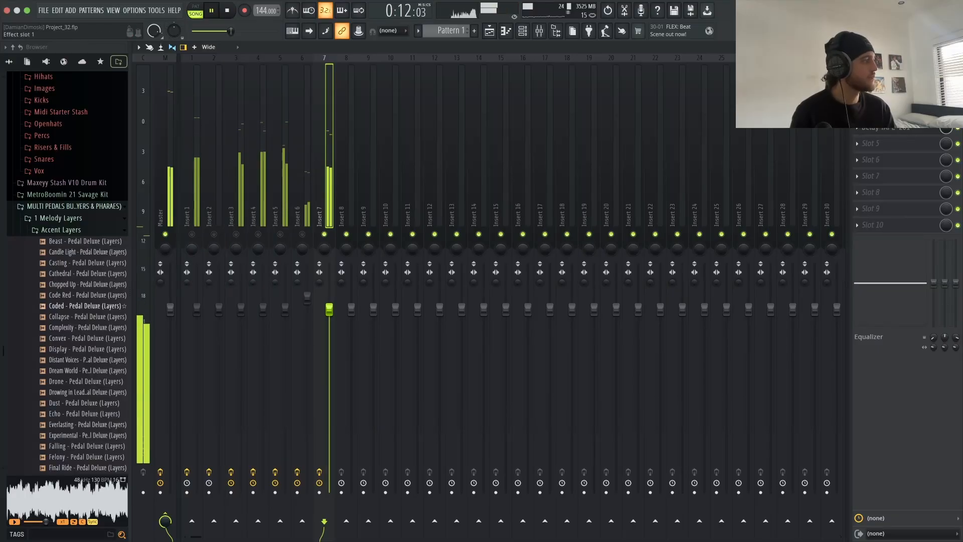
Step: Return to the playlist, close the grace_+vocals channel settings and play the arrangement from the start
{"action": "left_click", "coordinate": [957, 47]}
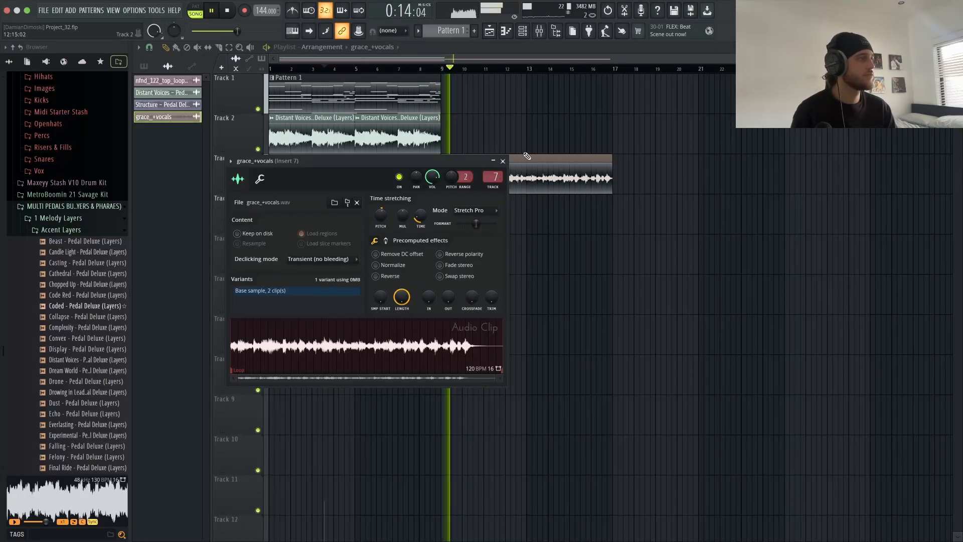
{"action": "key", "text": "space"}
{"action": "left_click", "coordinate": [502, 160]}
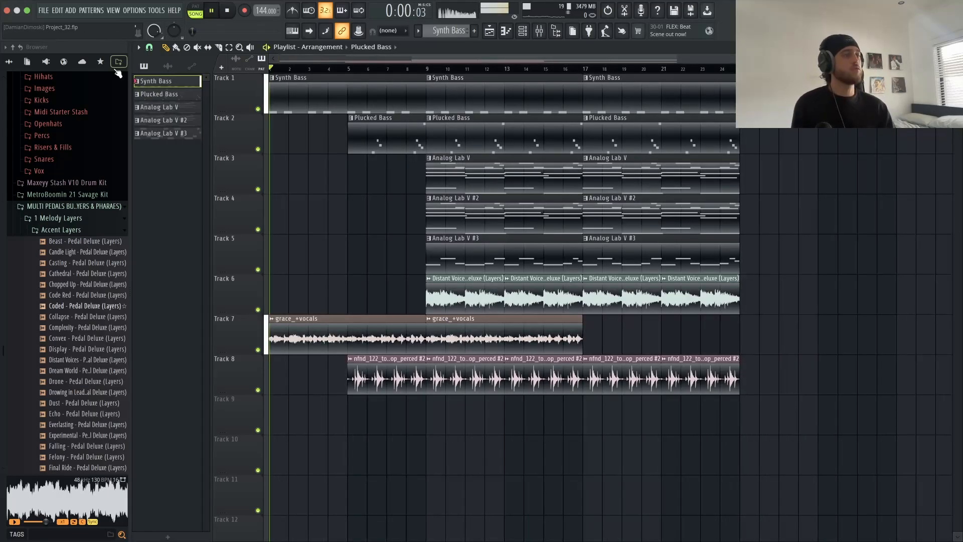
{"action": "key", "text": "space"}
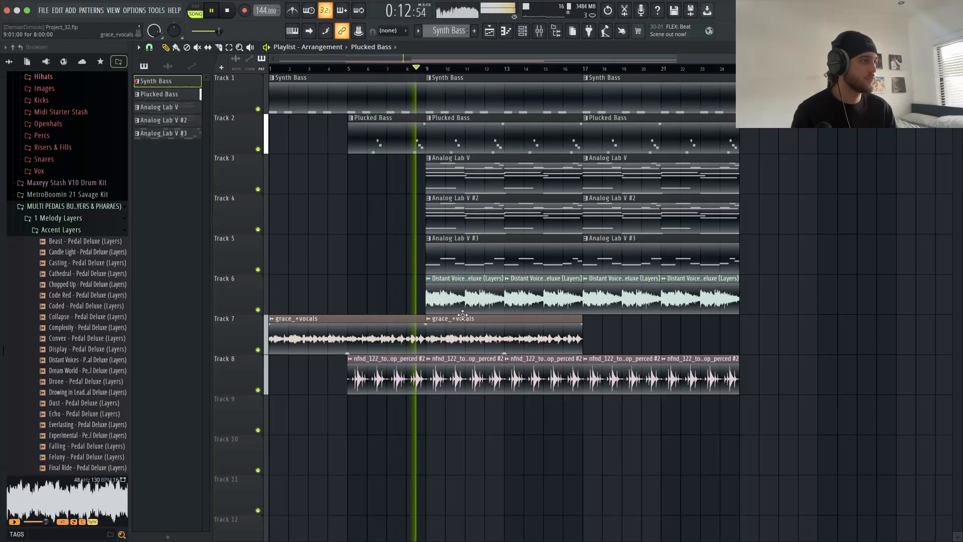
Step: Delete the bar 9 clips of Analog Lab V, #2, #3 and Distant Voices plus the bar 5 percussion loop, and replay from bar 5
{"action": "right_click", "coordinate": [470, 294]}
{"action": "right_click", "coordinate": [477, 262]}
{"action": "right_click", "coordinate": [491, 221]}
{"action": "right_click", "coordinate": [501, 189]}
{"action": "right_click", "coordinate": [542, 294]}
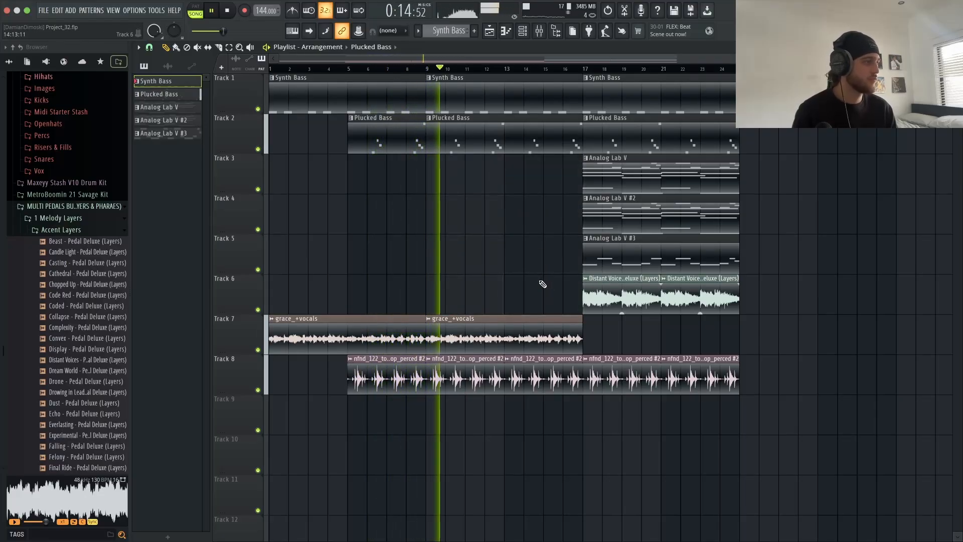
{"action": "key", "text": "ctrl+z"}
{"action": "right_click", "coordinate": [372, 380]}
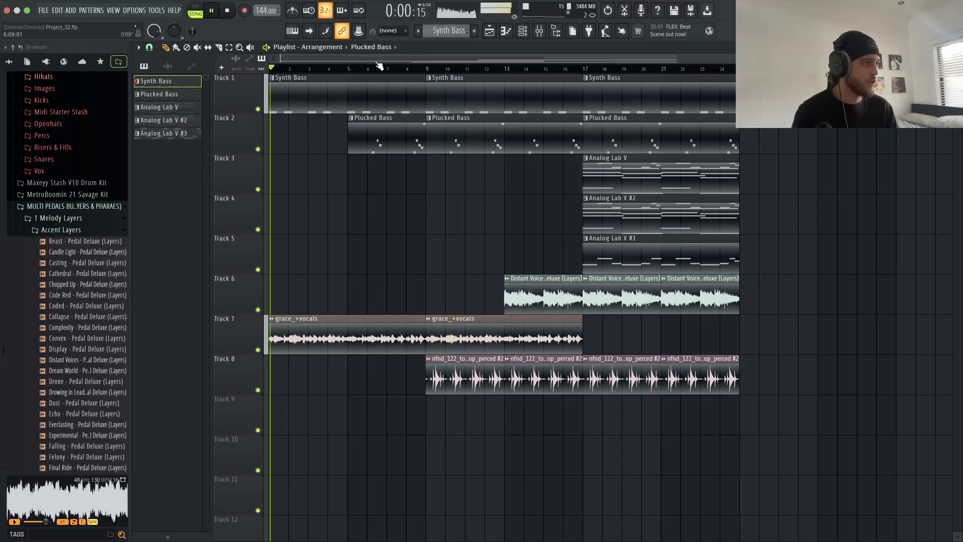
{"action": "left_click", "coordinate": [345, 68]}
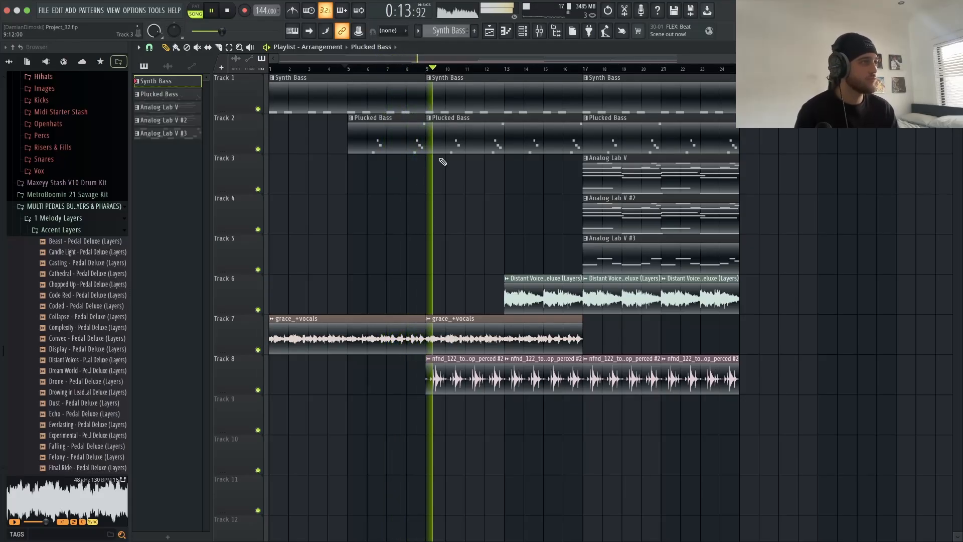
Step: Raise the project tempo to 145 BPM and restretch all audio channels to match
{"action": "scroll", "coordinate": [258, 11], "scroll_direction": "up", "scroll_amount": 2}
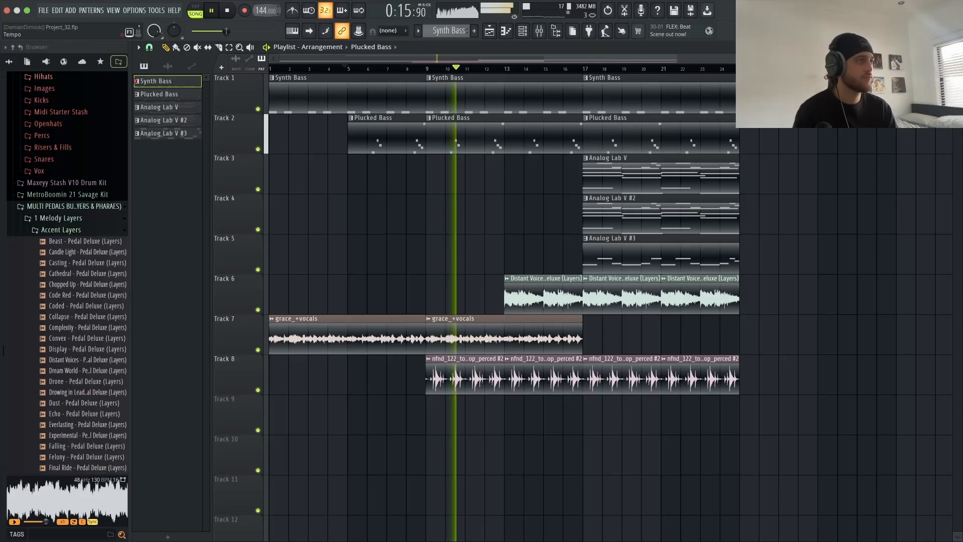
{"action": "left_click", "coordinate": [490, 302]}
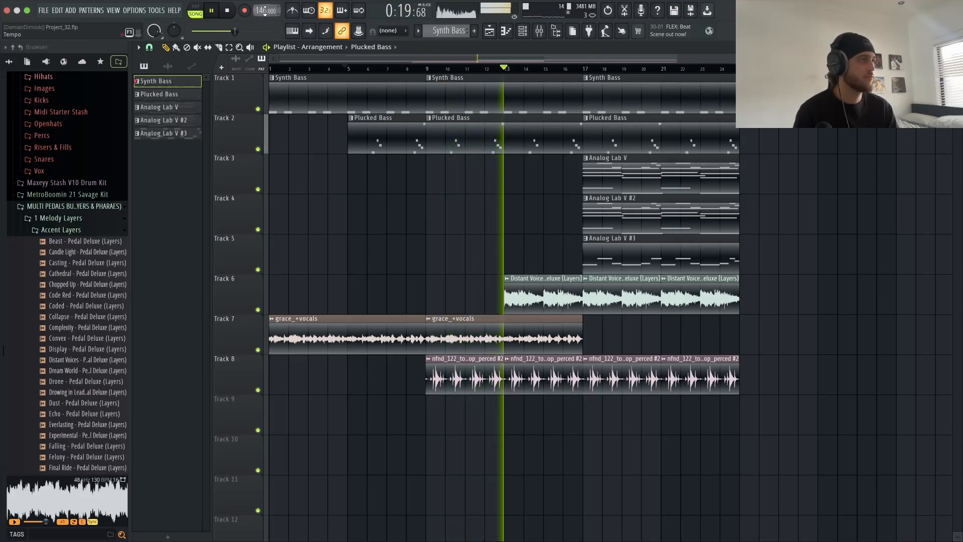
{"action": "scroll", "coordinate": [265, 12], "scroll_direction": "down", "scroll_amount": 1}
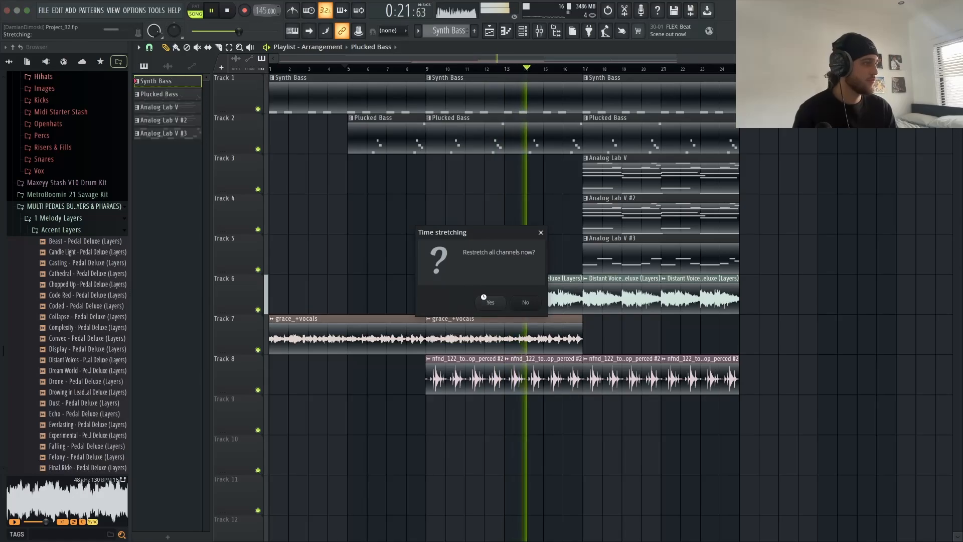
{"action": "left_click", "coordinate": [490, 302]}
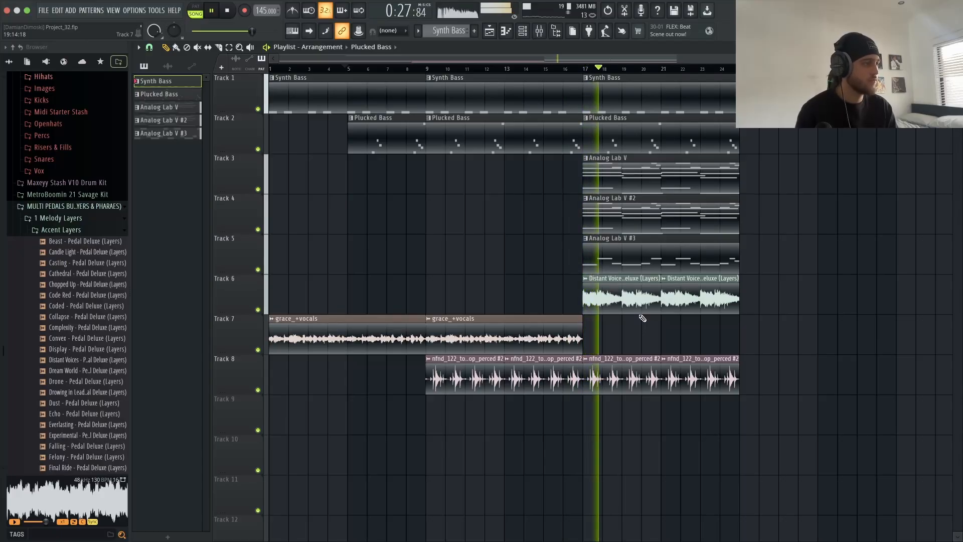
Step: Stop playback, copy the Analog Lab V #3 clip from bar 17 to bar 9 on Track 5, and replay the arrangement
{"action": "key", "text": "space"}
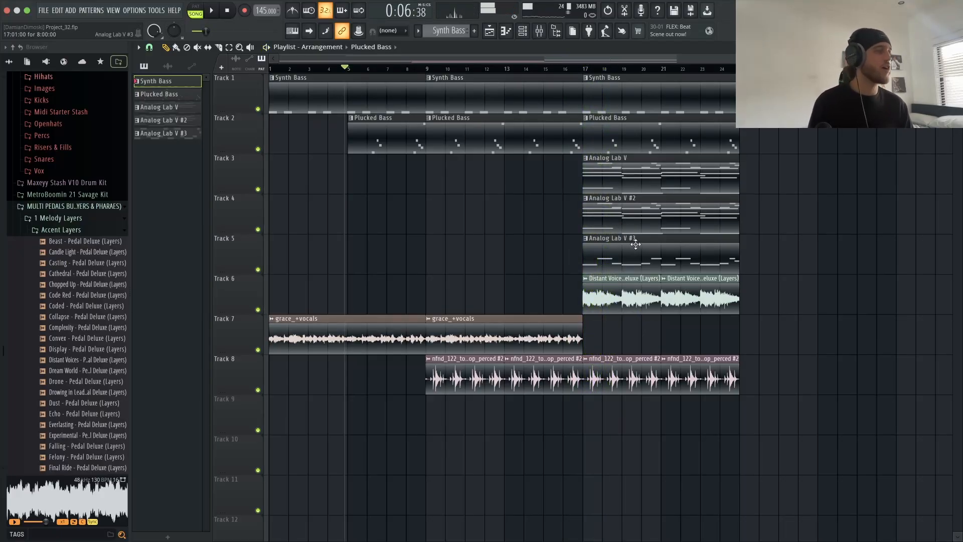
{"action": "left_click_drag", "start_coordinate": [633, 248], "coordinate": [485, 240]}
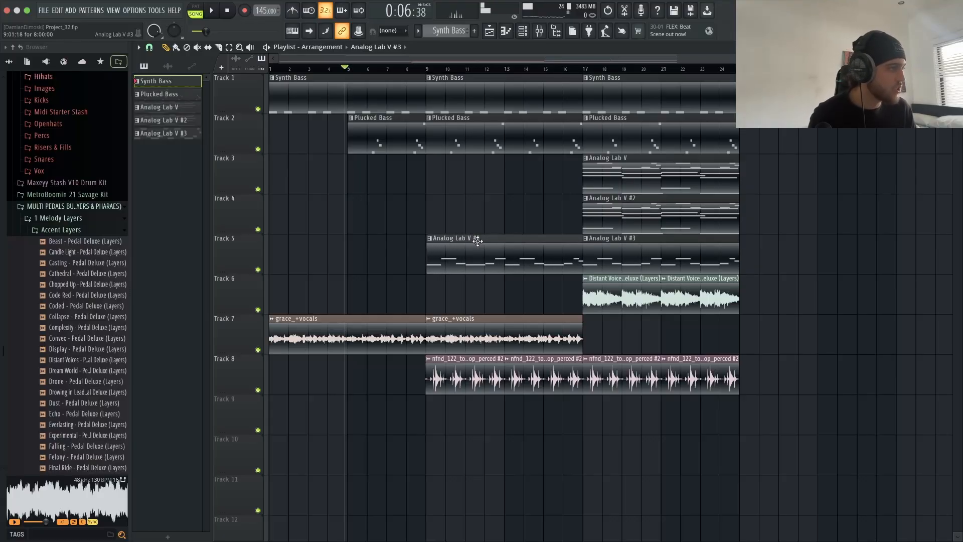
{"action": "scroll", "coordinate": [477, 241], "scroll_direction": "up", "scroll_amount": 3}
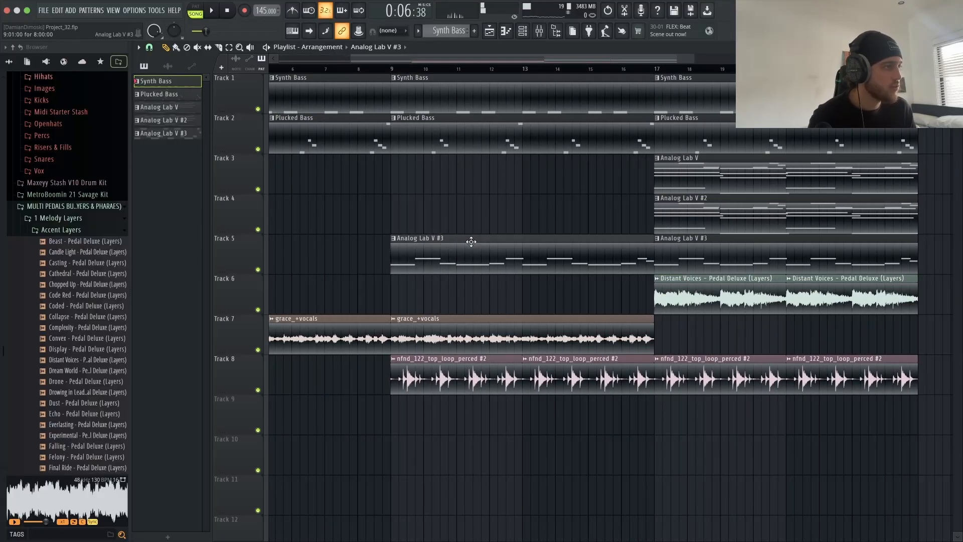
{"action": "left_click", "coordinate": [471, 241]}
{"action": "scroll", "coordinate": [471, 241], "scroll_direction": "down", "scroll_amount": 3}
{"action": "key", "text": "space"}
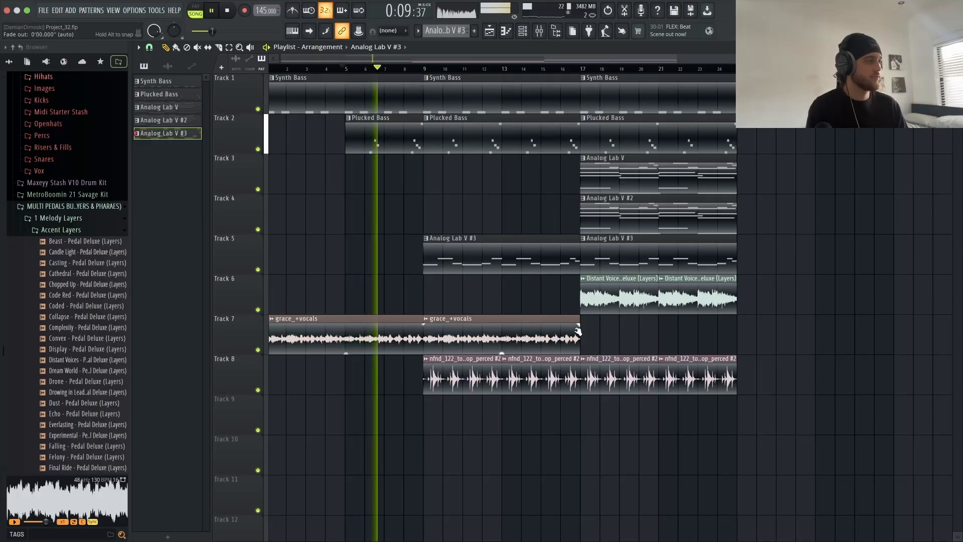
Step: Duplicate the bar 9 grace_+vocals clip to bar 17 on Track 7
{"action": "left_click", "coordinate": [542, 328]}
{"action": "key", "text": "super+b"}
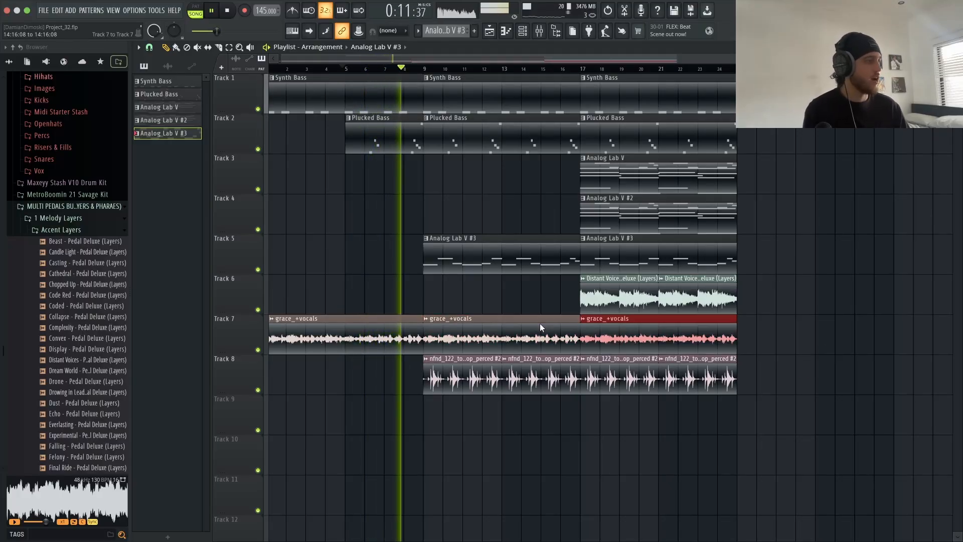
{"action": "right_click", "coordinate": [629, 331]}
{"action": "key", "text": "super+z"}
{"action": "right_click", "coordinate": [731, 341]}
{"action": "key", "text": "super+z"}
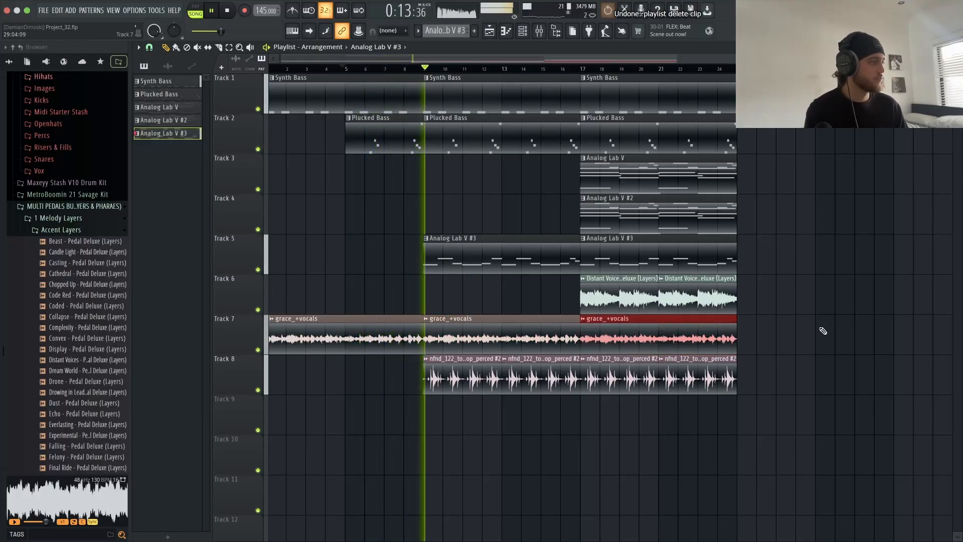
Step: Delete the two nfnd_122_top_loop_perced #2 clips at bars 17 and 21 on Track 8
{"action": "scroll", "coordinate": [467, 252], "scroll_direction": "down", "scroll_amount": 3}
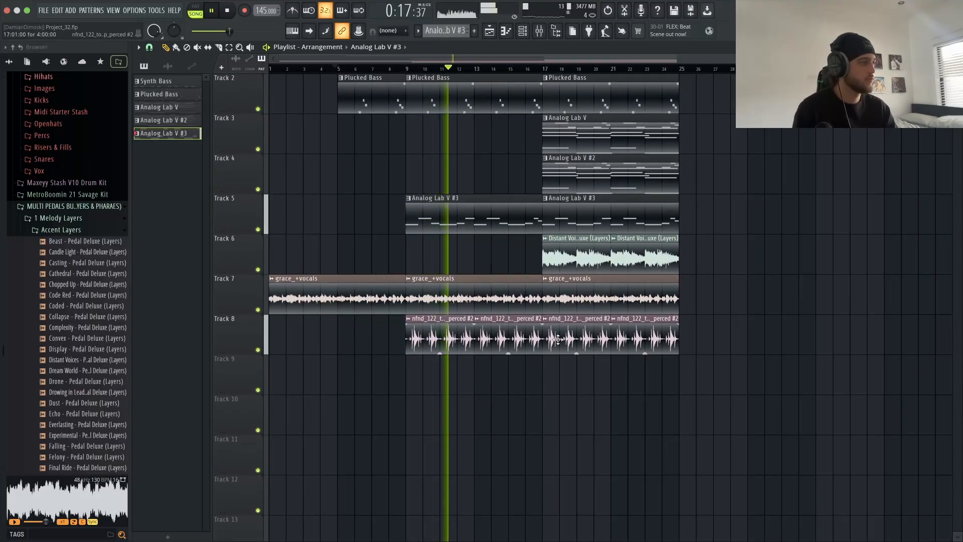
{"action": "right_click", "coordinate": [577, 344]}
{"action": "right_click", "coordinate": [641, 344]}
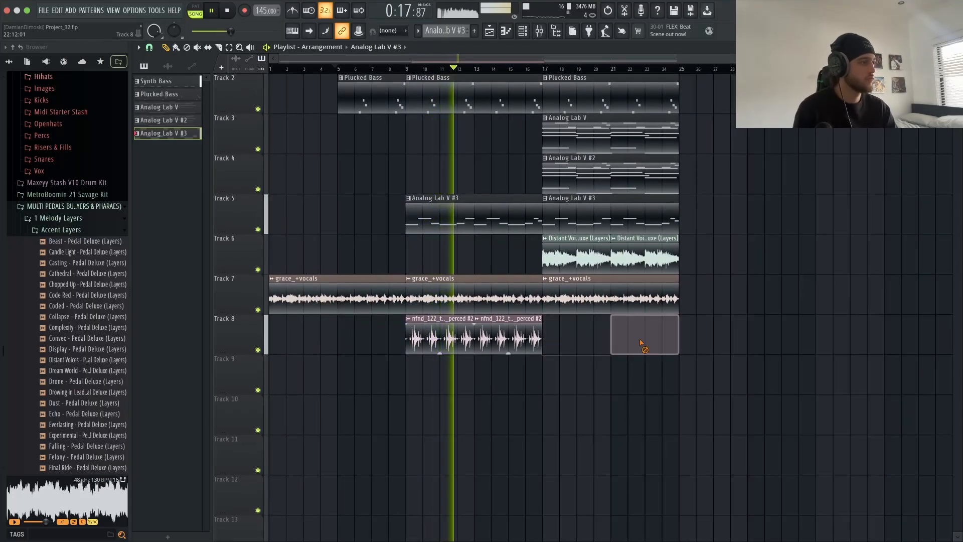
Step: Select all clips from bar 17 to 25 on Tracks 1 to 7 and duplicate them to bar 25
{"action": "left_click", "coordinate": [593, 159], "text": "super"}
{"action": "scroll", "coordinate": [726, 212], "scroll_direction": "up", "scroll_amount": 5}
{"action": "scroll", "coordinate": [660, 206], "scroll_direction": "down", "scroll_amount": 5}
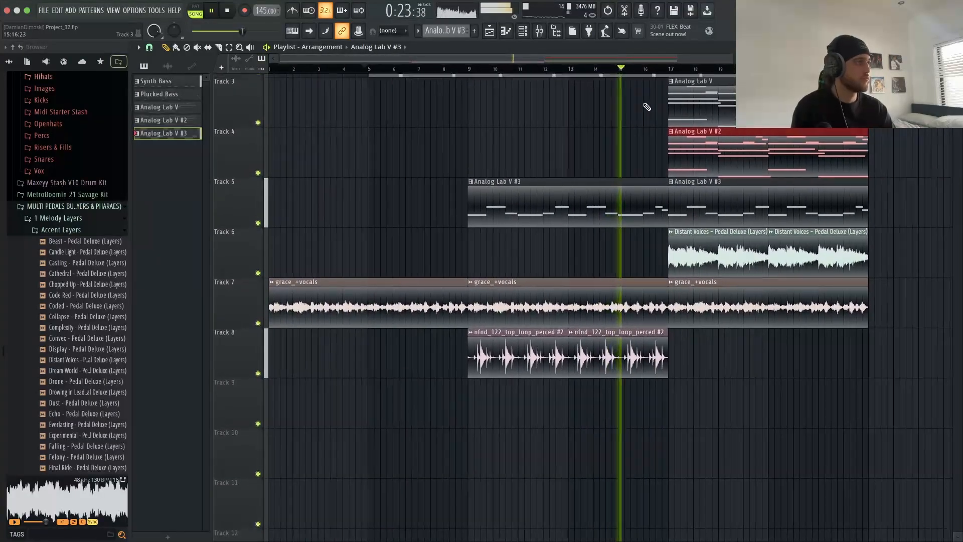
{"action": "scroll", "coordinate": [647, 103], "scroll_direction": "up", "scroll_amount": 2}
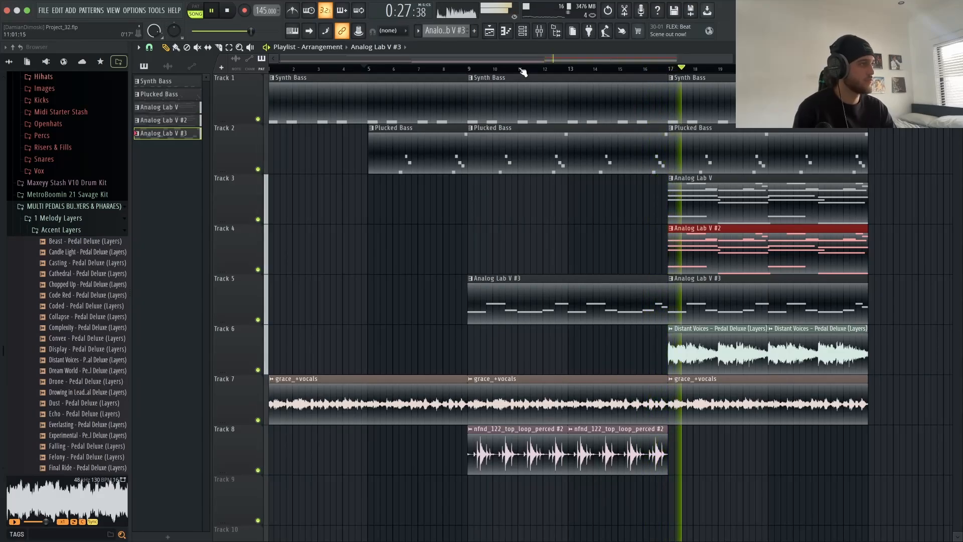
{"action": "left_click_drag", "start_coordinate": [595, 57], "coordinate": [625, 57]}
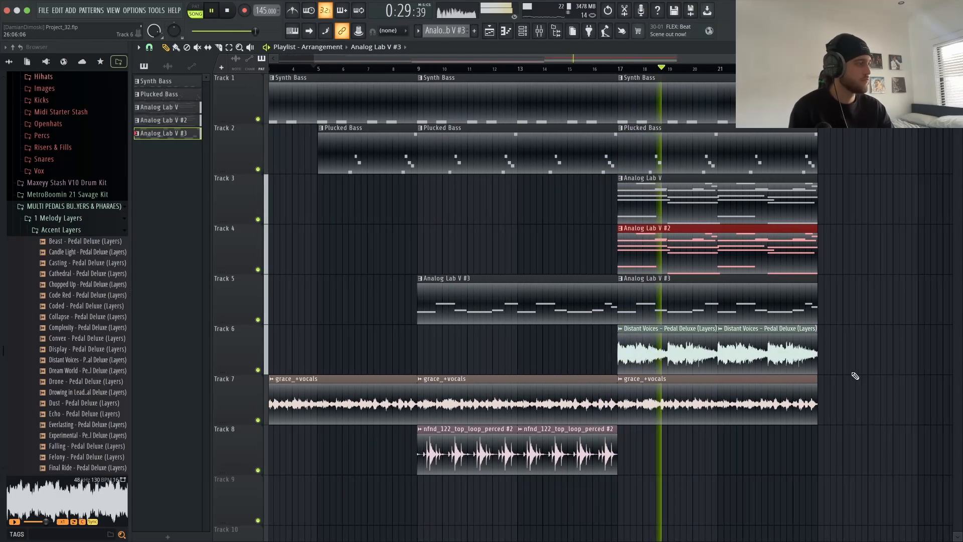
{"action": "left_click_drag", "start_coordinate": [876, 474], "coordinate": [680, 106]}
{"action": "key", "text": "ctrl+b"}
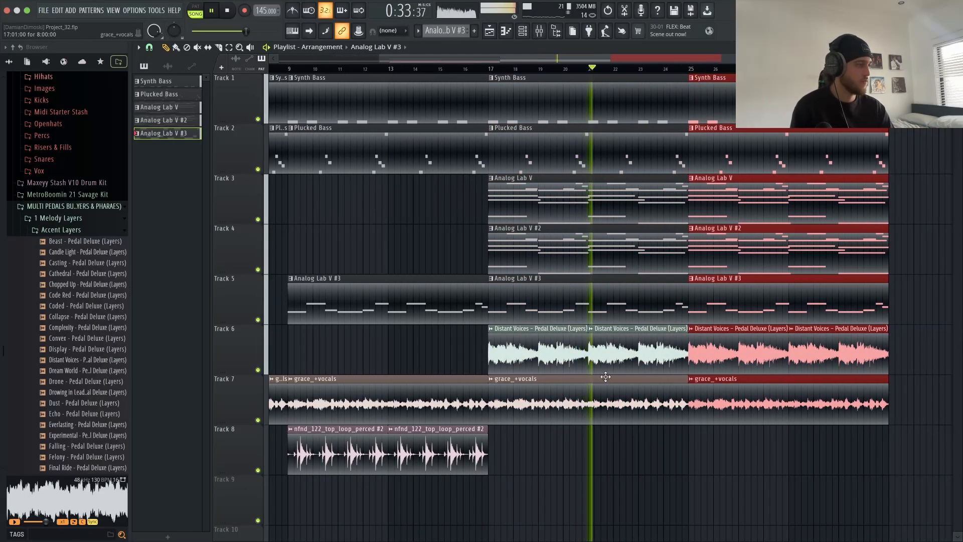
Step: Lower the bar 17 grace_+vocals clip to -7.8 dB and replace the bar 25 vocal clip with a copy of it
{"action": "left_click_drag", "start_coordinate": [588, 423], "coordinate": [590, 441]}
{"action": "left_click", "coordinate": [698, 442], "text": "ctrl"}
{"action": "right_click", "coordinate": [767, 422]}
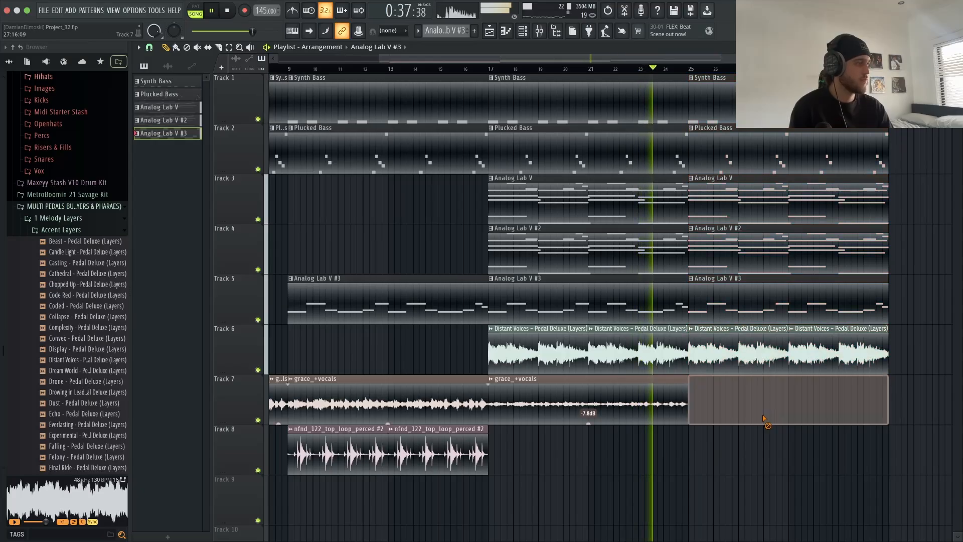
{"action": "key", "text": "space"}
{"action": "left_click", "coordinate": [633, 419], "text": "ctrl"}
{"action": "key", "text": "ctrl+b"}
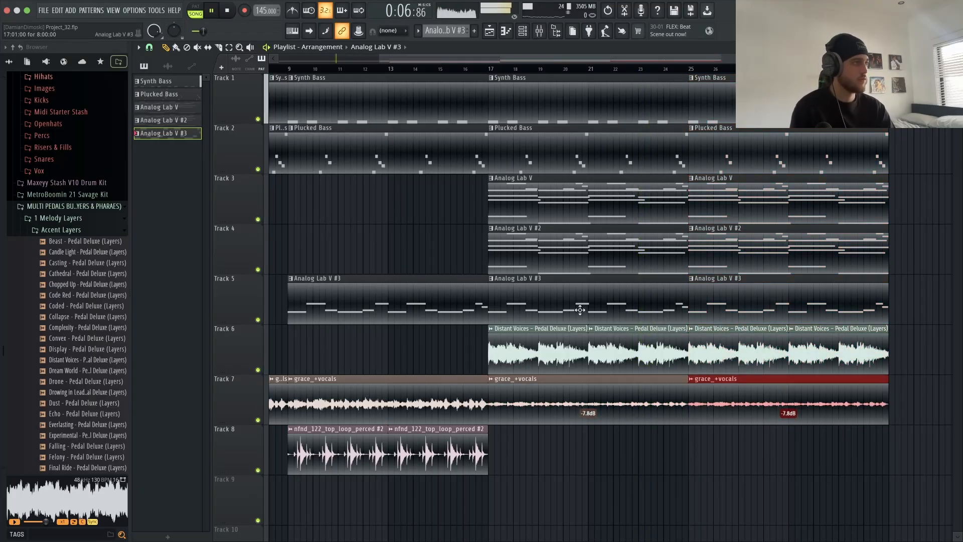
Step: Play the arrangement from bar 17, and again from about bar 16, to check the quieter vocals
{"action": "left_click", "coordinate": [489, 69]}
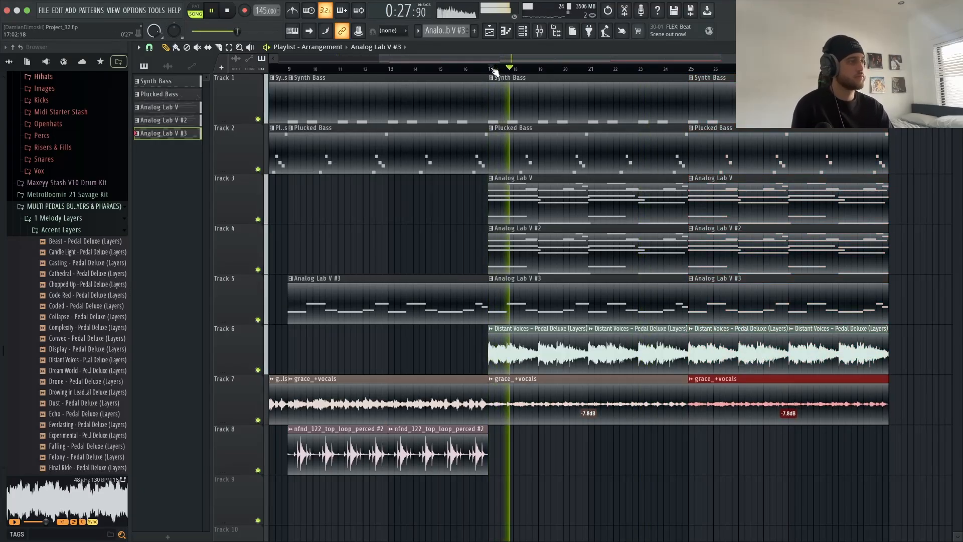
{"action": "scroll", "coordinate": [494, 70], "scroll_direction": "down", "scroll_amount": 1}
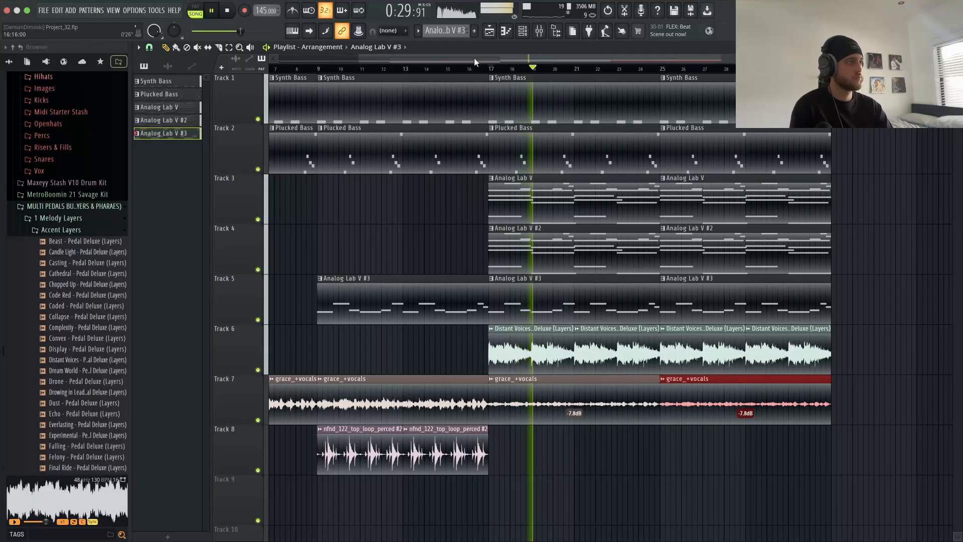
{"action": "left_click_drag", "start_coordinate": [474, 58], "coordinate": [470, 63]}
{"action": "left_click", "coordinate": [470, 67]}
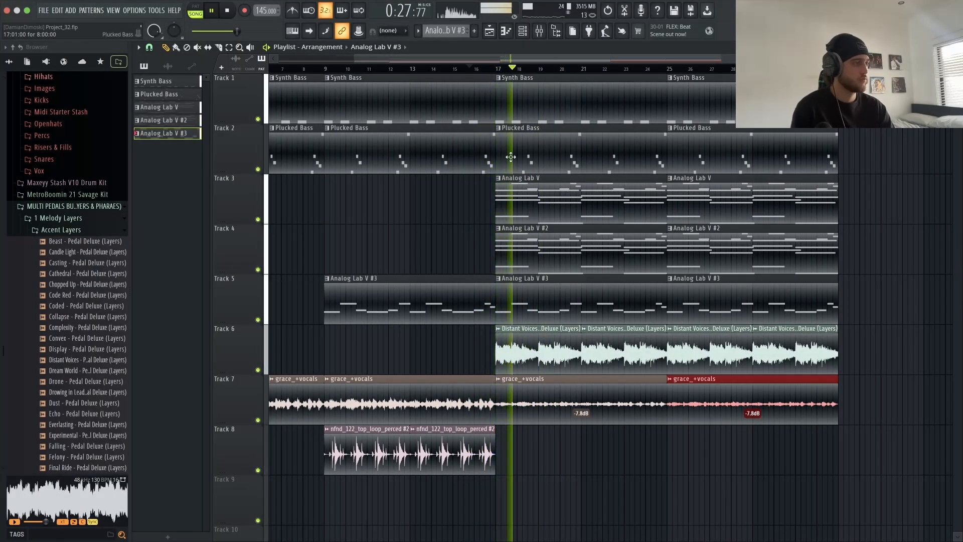
Step: Save the project under its current file name
{"action": "scroll", "coordinate": [623, 305], "scroll_direction": "down", "scroll_amount": 2}
{"action": "left_click", "coordinate": [43, 10]}
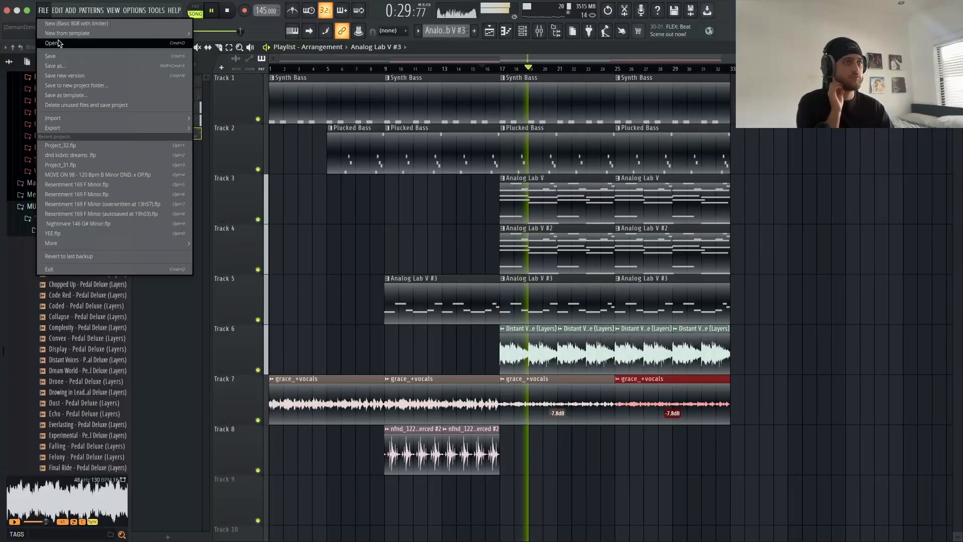
{"action": "left_click", "coordinate": [61, 55]}
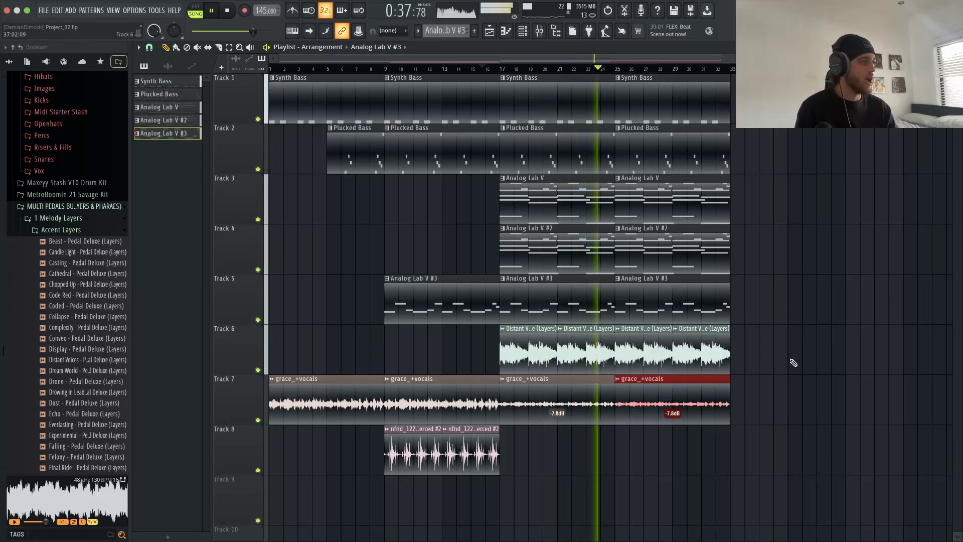
Step: Select all clips from bar 17 to 33, duplicate them until the arrangement reaches bar 65, and play it from the start
{"action": "left_click_drag", "start_coordinate": [790, 451], "coordinate": [537, 107]}
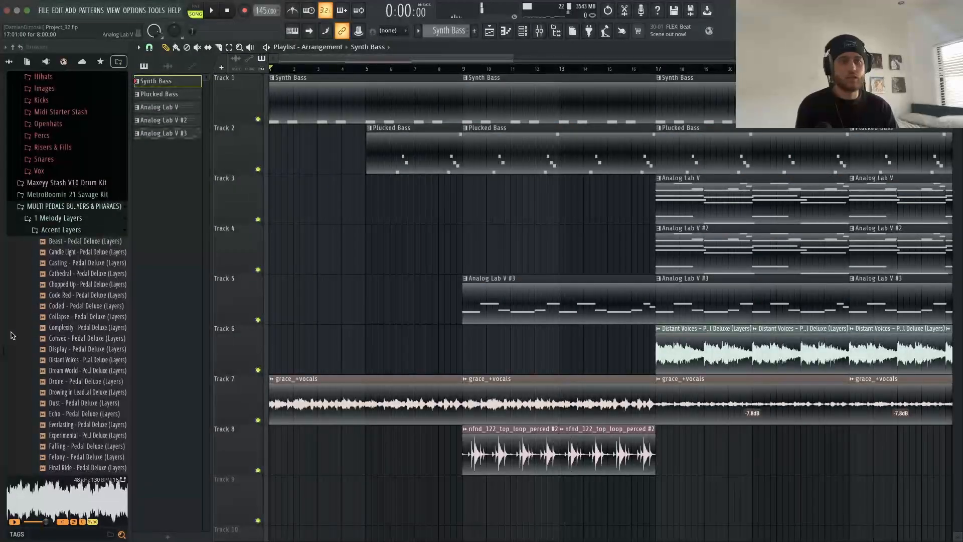
{"action": "scroll", "coordinate": [265, 204], "scroll_direction": "down", "scroll_amount": 3}
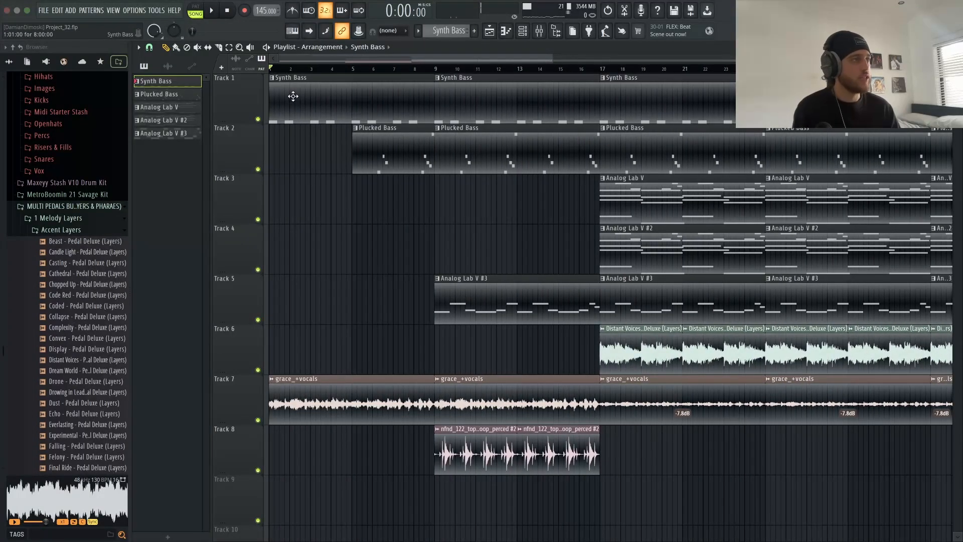
{"action": "scroll", "coordinate": [292, 95], "scroll_direction": "down", "scroll_amount": 1}
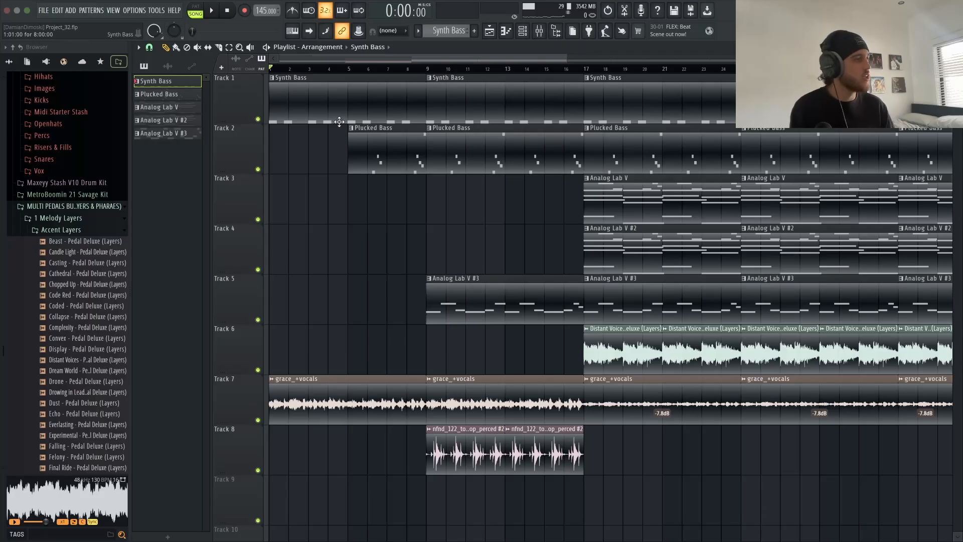
{"action": "scroll", "coordinate": [340, 122], "scroll_direction": "down", "scroll_amount": 2}
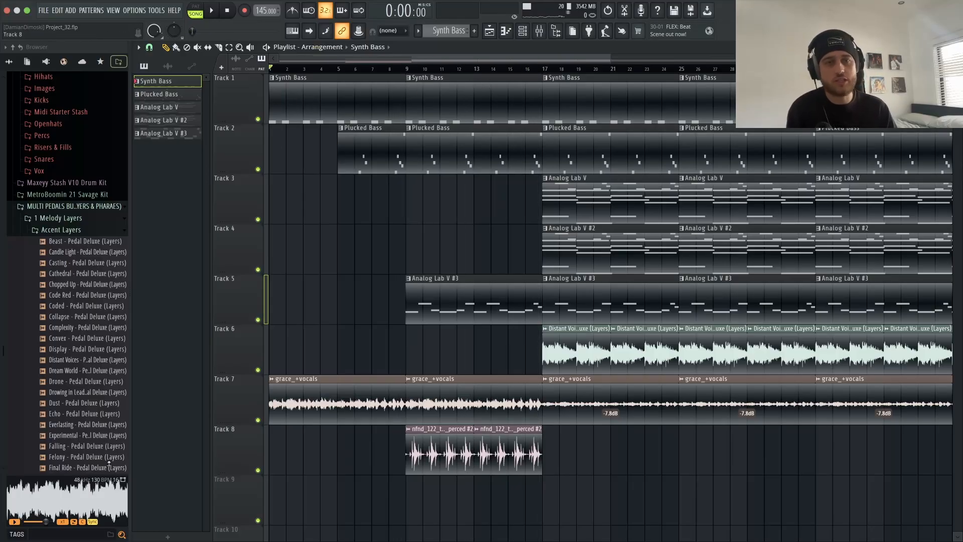
{"action": "key", "text": "space"}
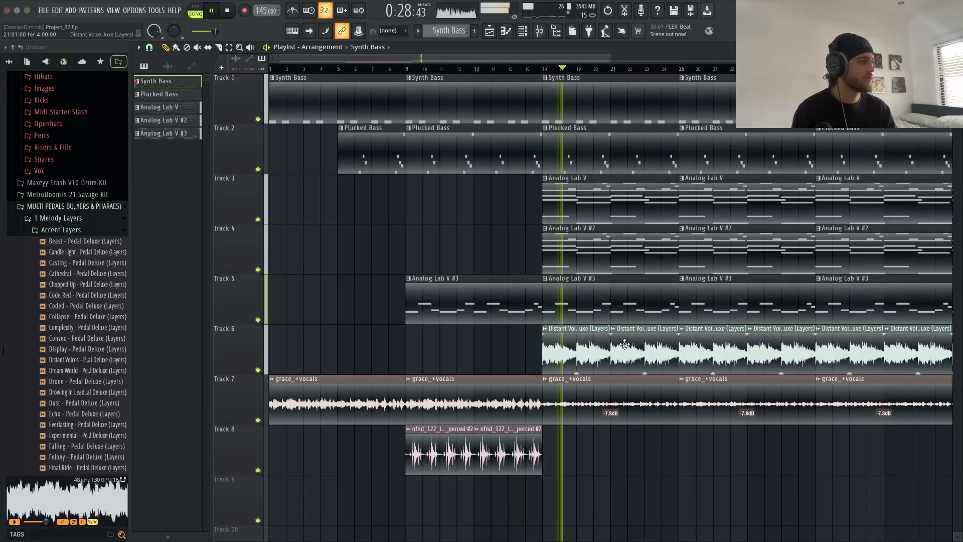
Step: Save the project again with the extended arrangement
{"action": "scroll", "coordinate": [560, 371], "scroll_direction": "down", "scroll_amount": 3}
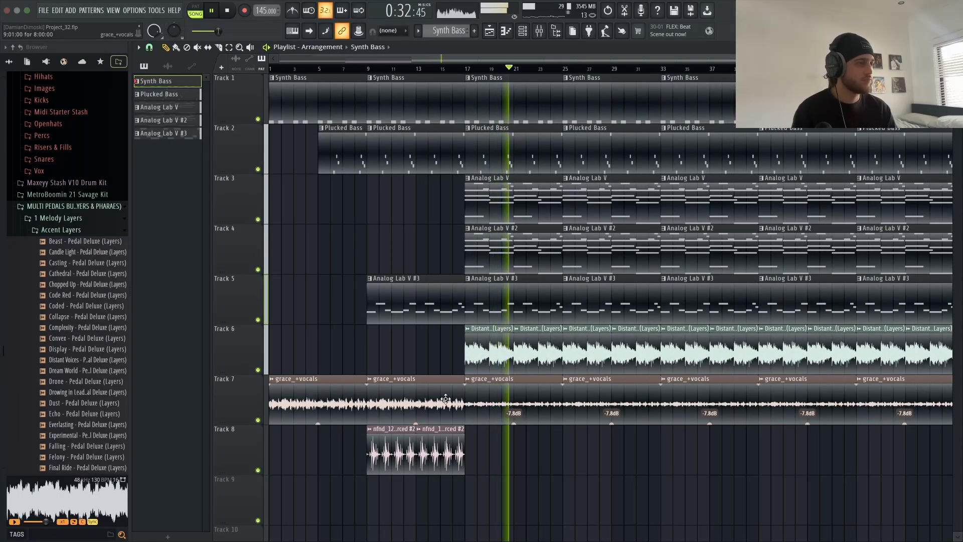
{"action": "scroll", "coordinate": [436, 315], "scroll_direction": "down", "scroll_amount": 2}
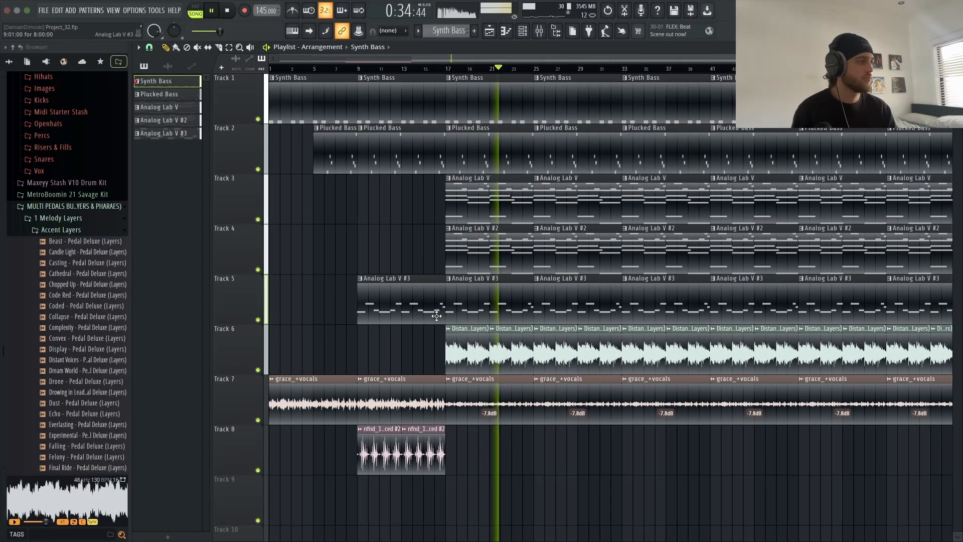
{"action": "left_click", "coordinate": [43, 10]}
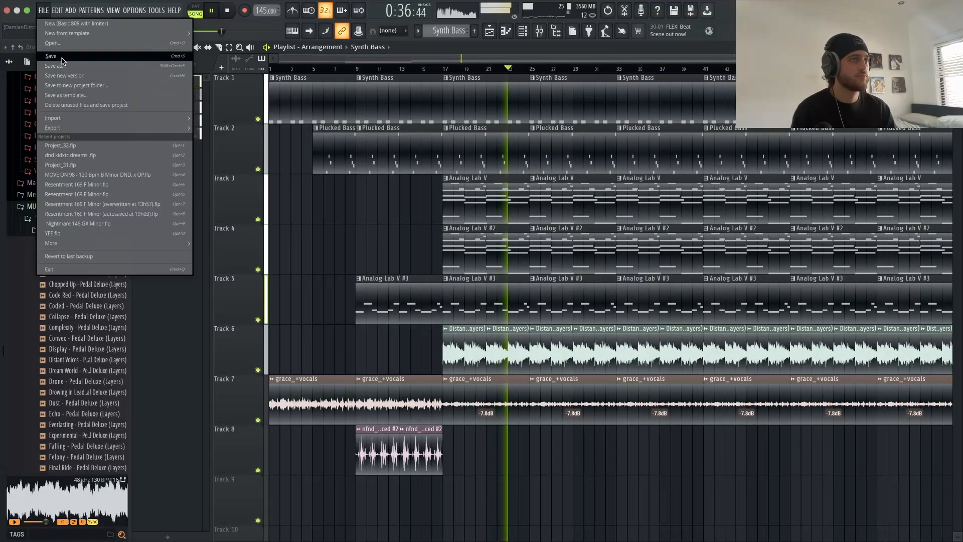
{"action": "left_click", "coordinate": [50, 56]}
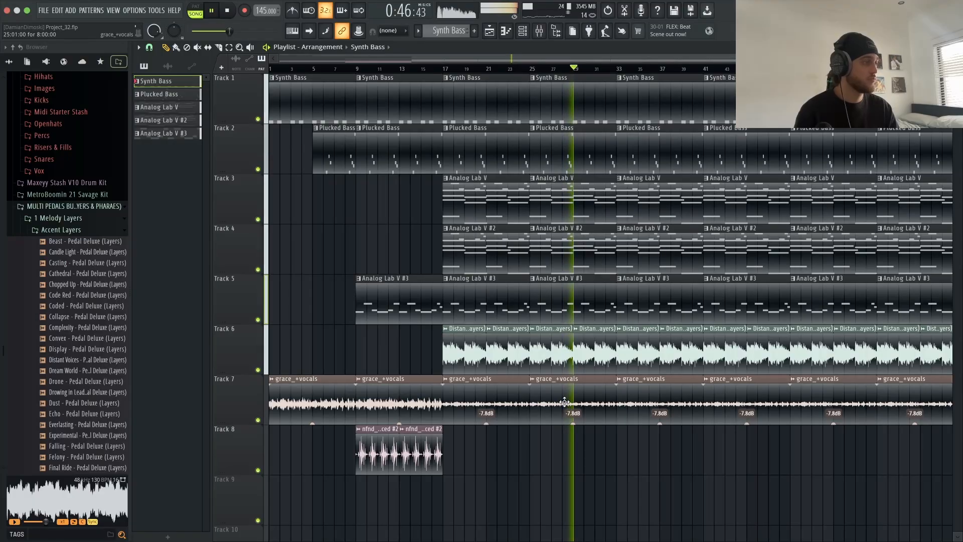
{"action": "scroll", "coordinate": [567, 403], "scroll_direction": "down", "scroll_amount": 1}
{"action": "scroll", "coordinate": [568, 403], "scroll_direction": "down", "scroll_amount": 1}
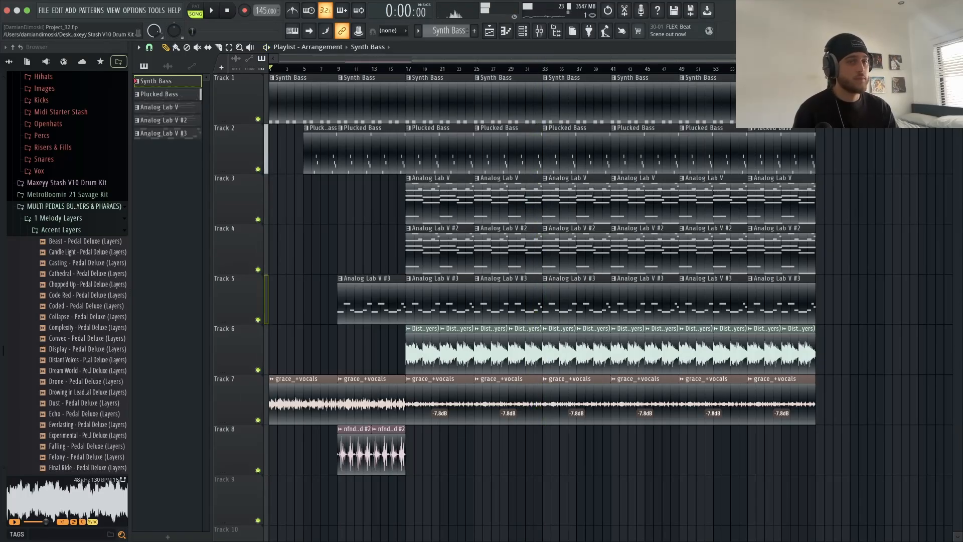
{"action": "scroll", "coordinate": [335, 60], "scroll_direction": "up", "scroll_amount": 3}
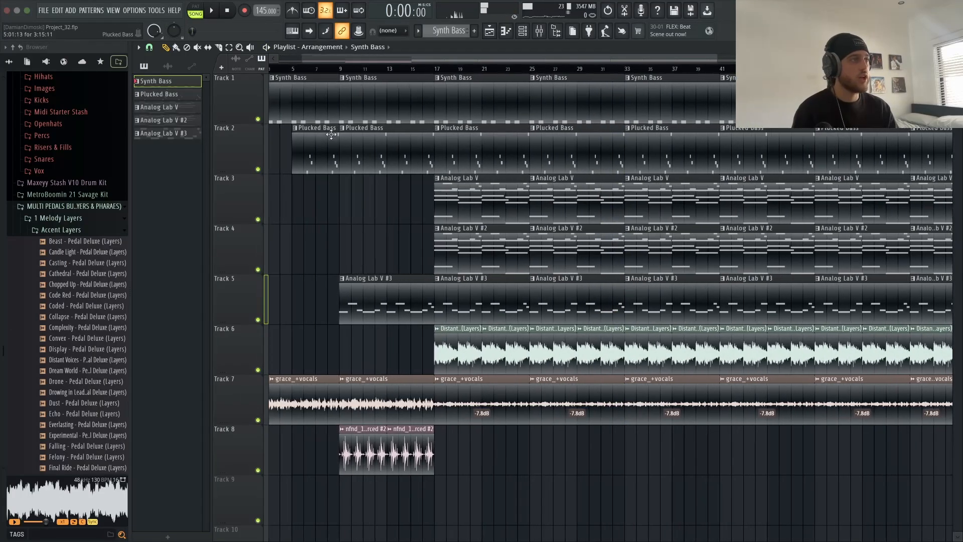
{"action": "left_click_drag", "start_coordinate": [339, 60], "coordinate": [310, 60]}
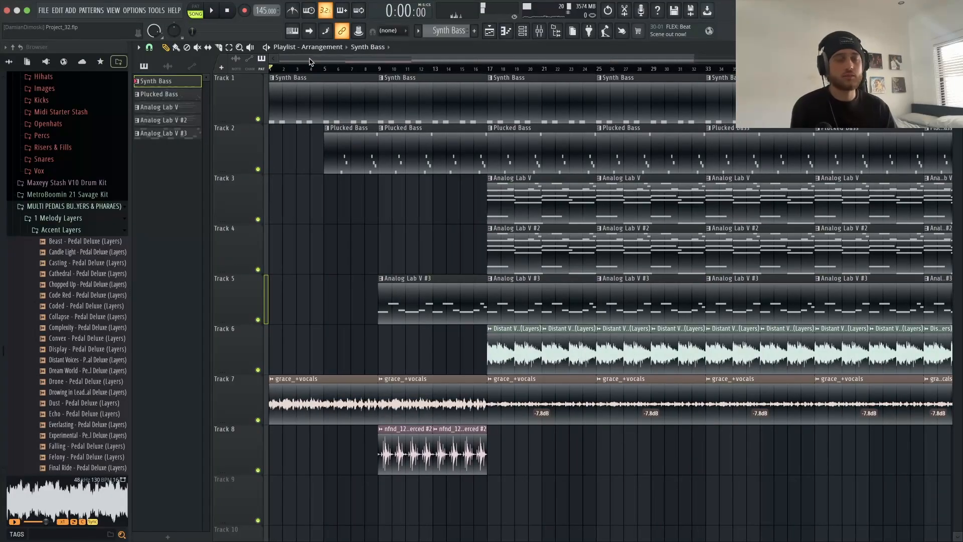
{"action": "scroll", "coordinate": [343, 94], "scroll_direction": "down", "scroll_amount": 3}
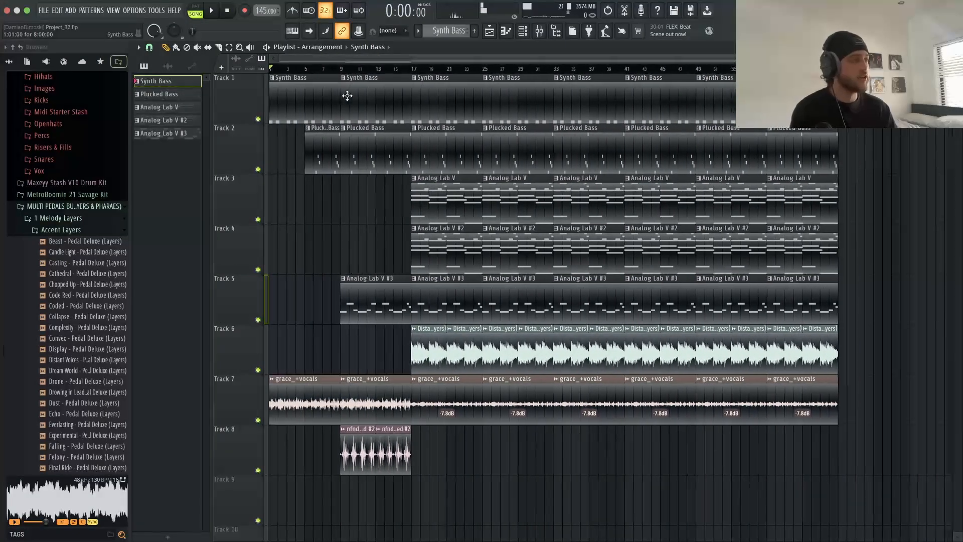
{"action": "scroll", "coordinate": [433, 338], "scroll_direction": "up", "scroll_amount": 3}
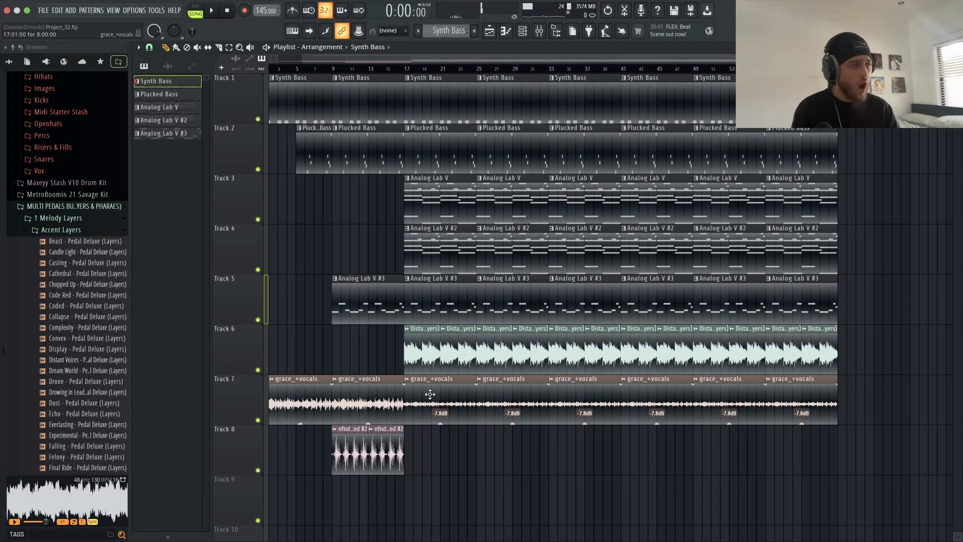
{"action": "scroll", "coordinate": [482, 405], "scroll_direction": "down", "scroll_amount": 3}
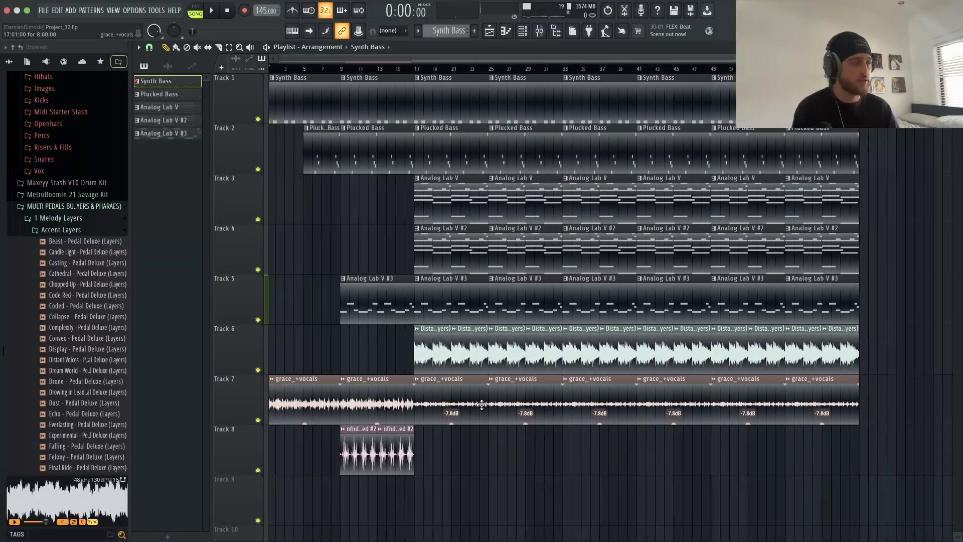
{"action": "scroll", "coordinate": [482, 404], "scroll_direction": "down", "scroll_amount": 1}
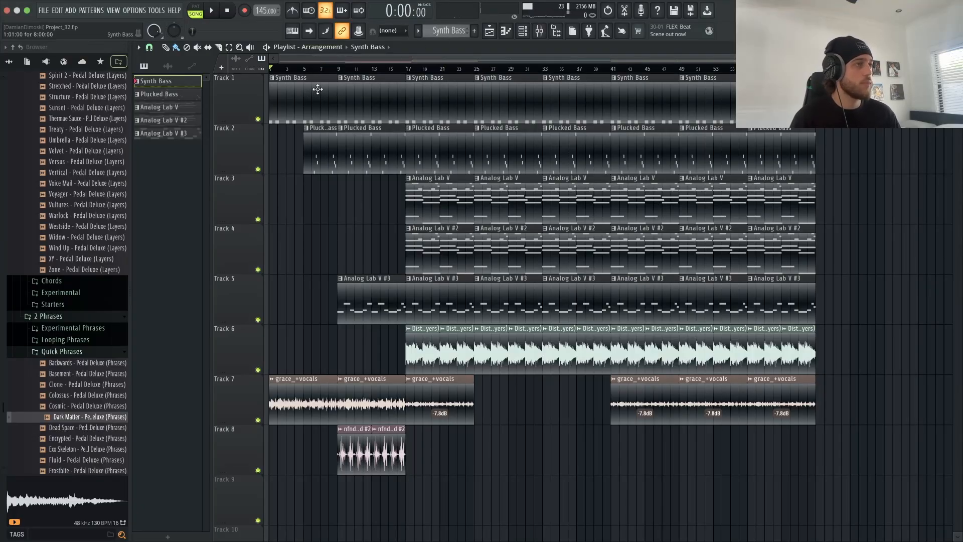
Step: Inspect the Synth Bass channel's precomputed effects, including its boost and EQ settings, and view its notes in the piano roll
{"action": "left_click", "coordinate": [523, 32]}
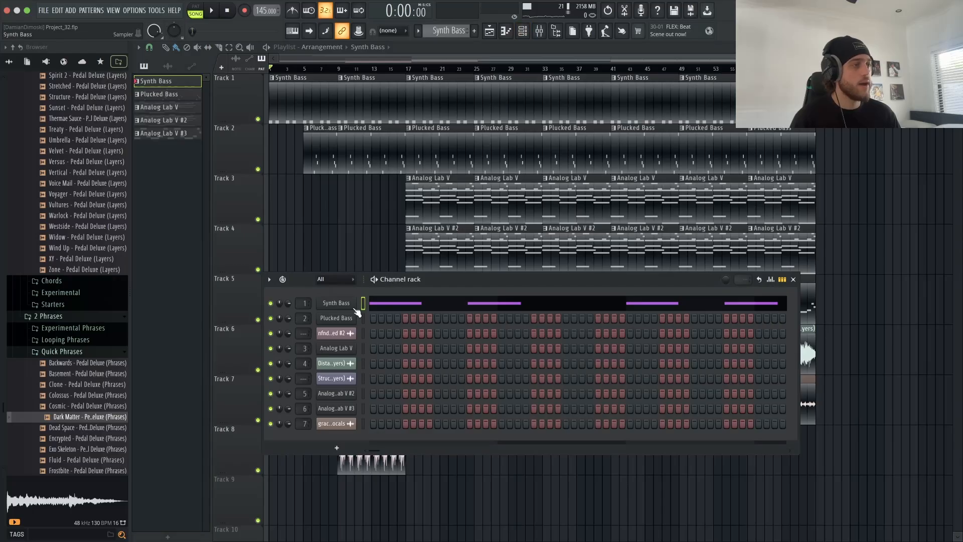
{"action": "left_click", "coordinate": [353, 305]}
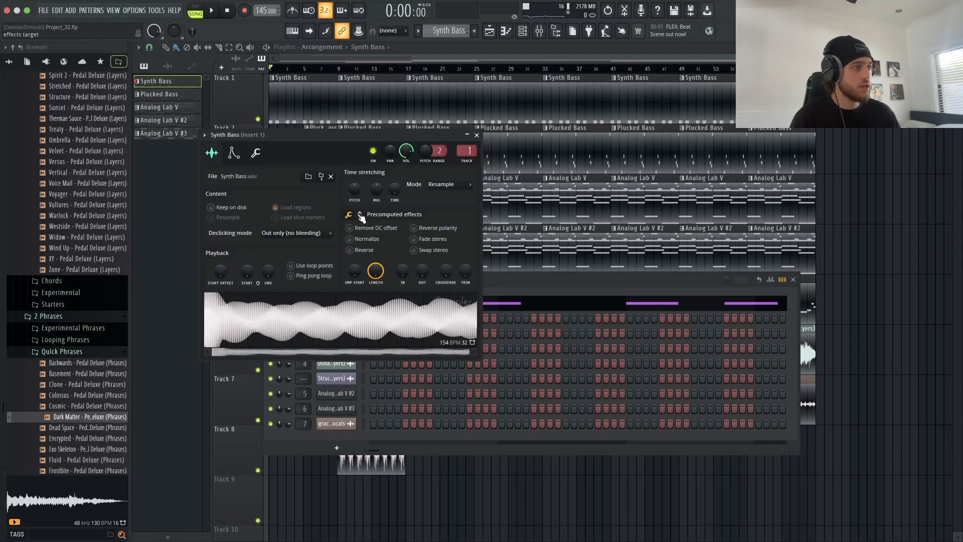
{"action": "left_click", "coordinate": [360, 215]}
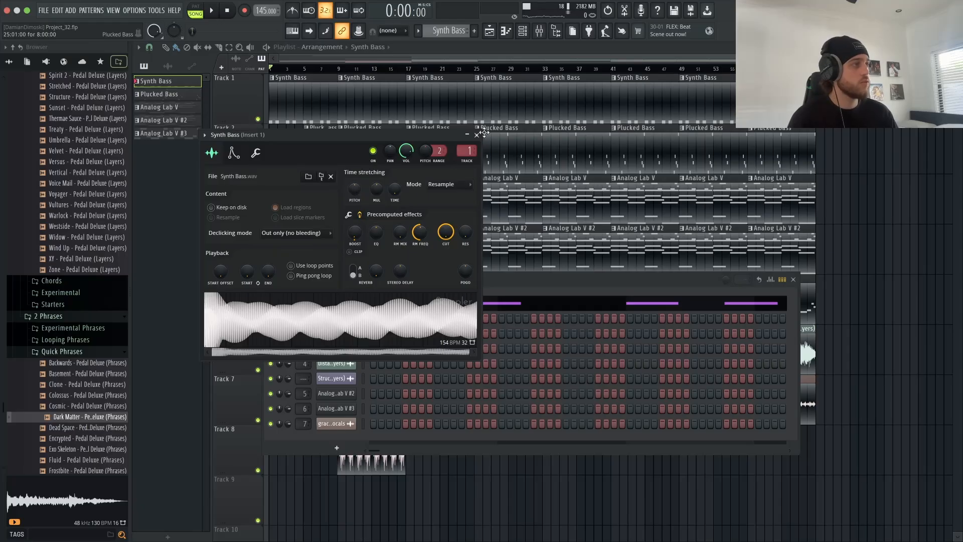
{"action": "left_click", "coordinate": [477, 134]}
{"action": "right_click", "coordinate": [343, 308]}
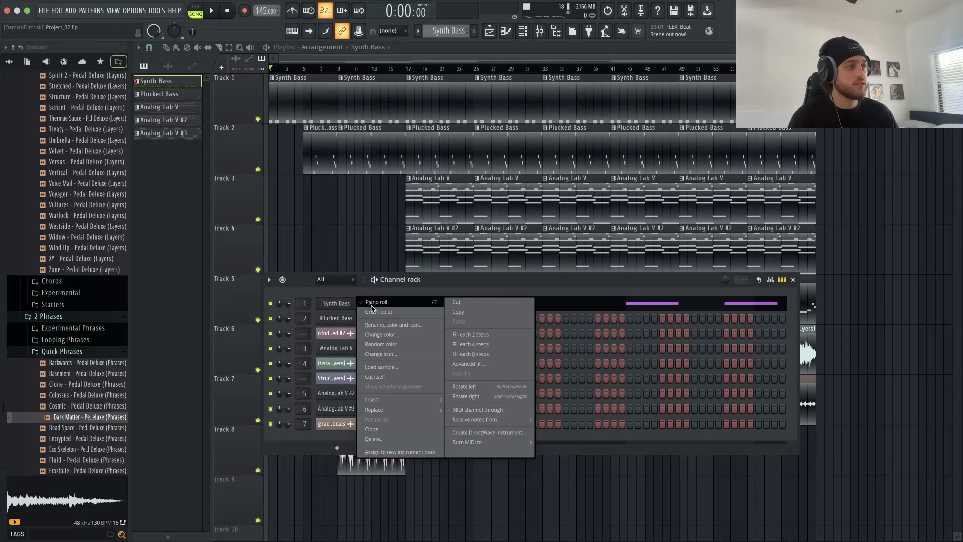
{"action": "left_click", "coordinate": [371, 304]}
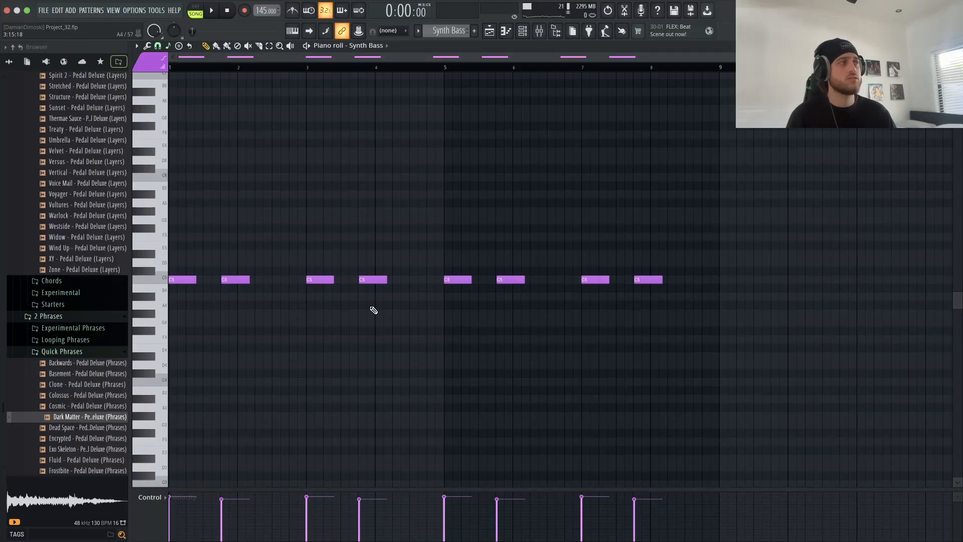
Step: Look through mixer inserts 3, 4 and 5, and raise the volume of Insert 6 to 109% (2.1 dB)
{"action": "left_click", "coordinate": [542, 34]}
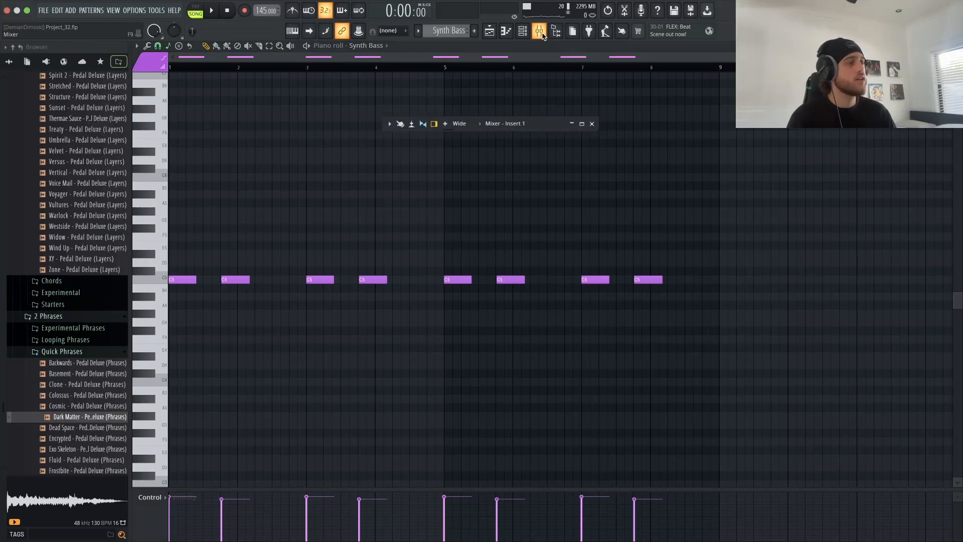
{"action": "left_click", "coordinate": [582, 125]}
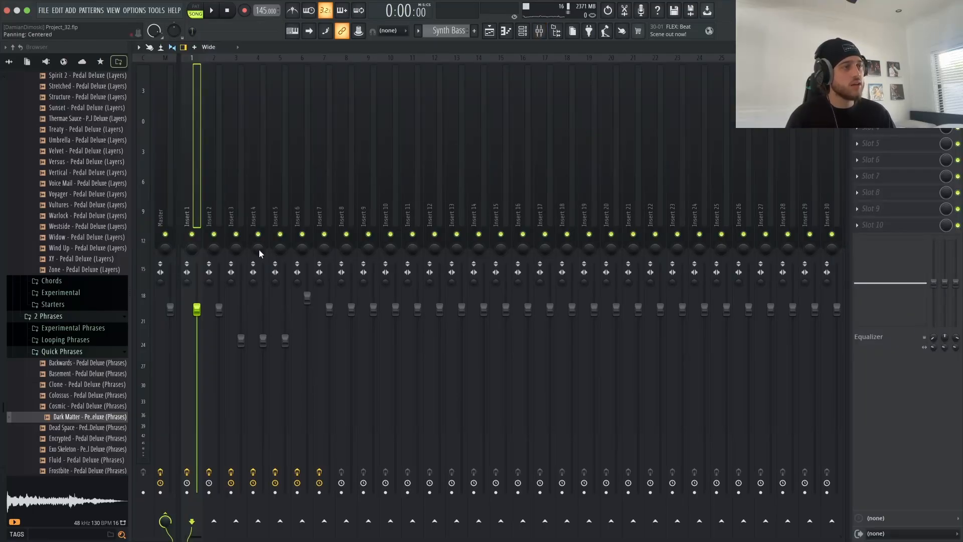
{"action": "left_click", "coordinate": [251, 212]}
{"action": "left_click", "coordinate": [228, 198]}
{"action": "left_click", "coordinate": [284, 213]}
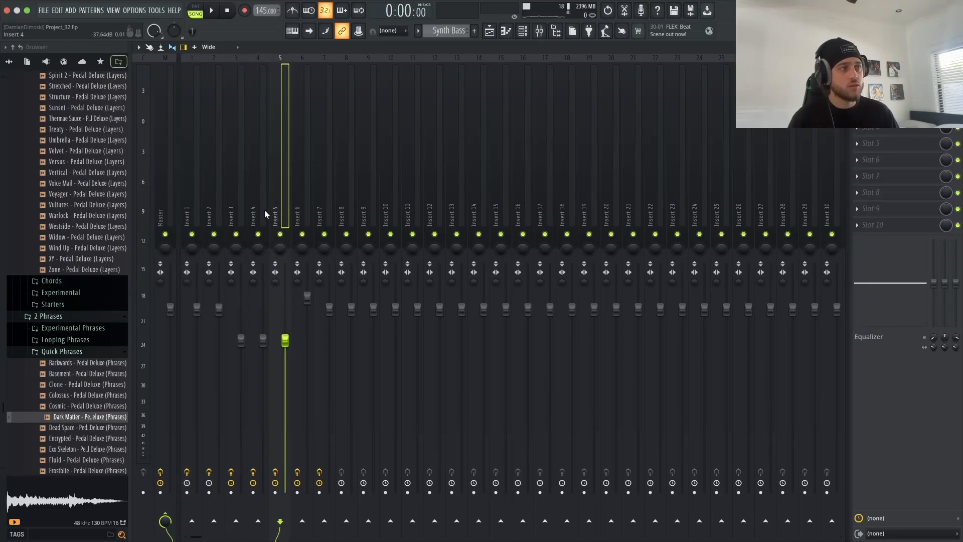
{"action": "left_click", "coordinate": [258, 208]}
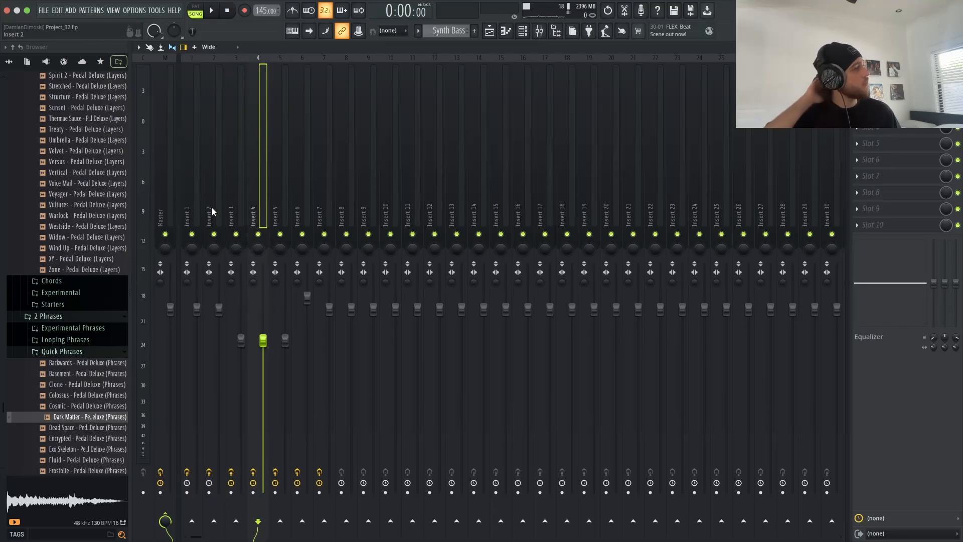
{"action": "left_click", "coordinate": [305, 208]}
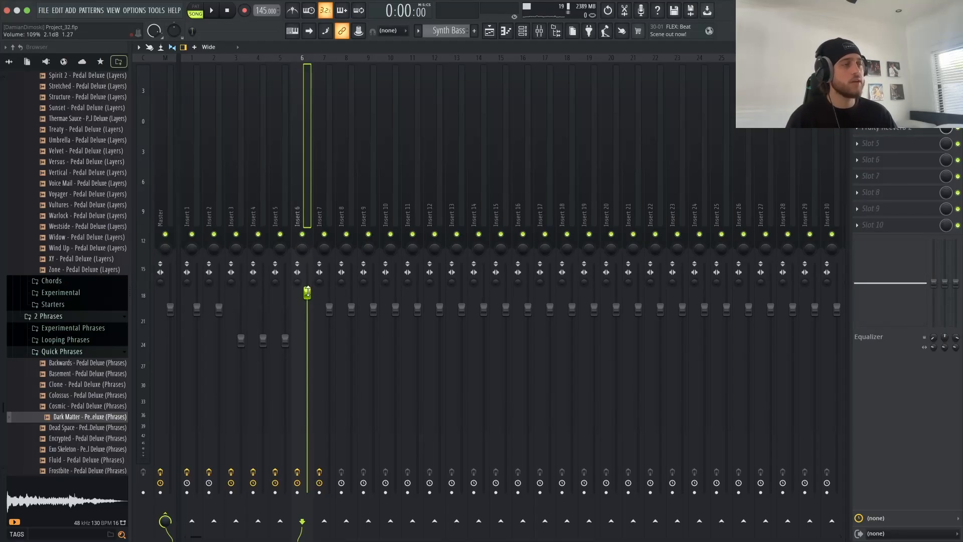
Step: Review mixer inserts 5, 4, 3 and 1, and return to the playlist with the mixer and channel rack closed
{"action": "left_click", "coordinate": [226, 191]}
{"action": "left_click", "coordinate": [266, 191]}
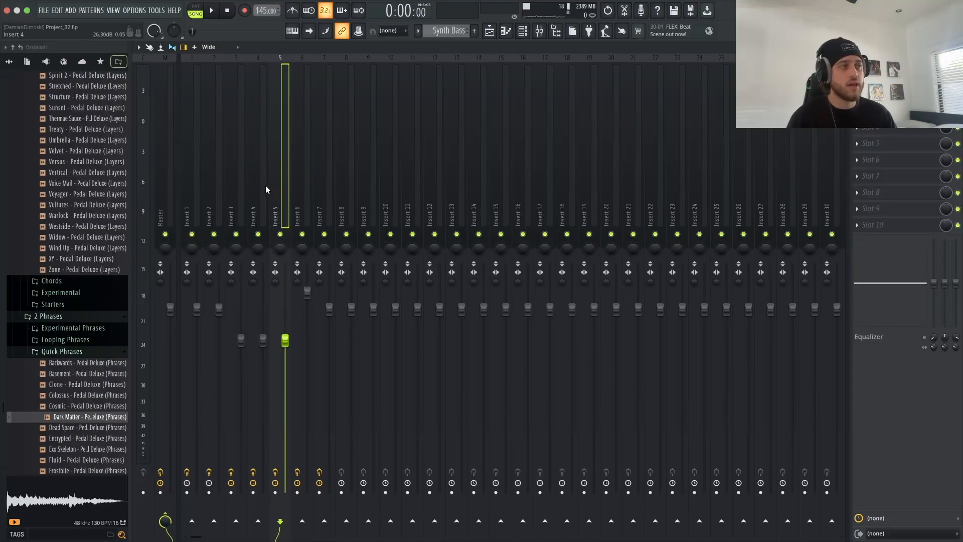
{"action": "left_click", "coordinate": [261, 186]}
{"action": "left_click", "coordinate": [244, 188]}
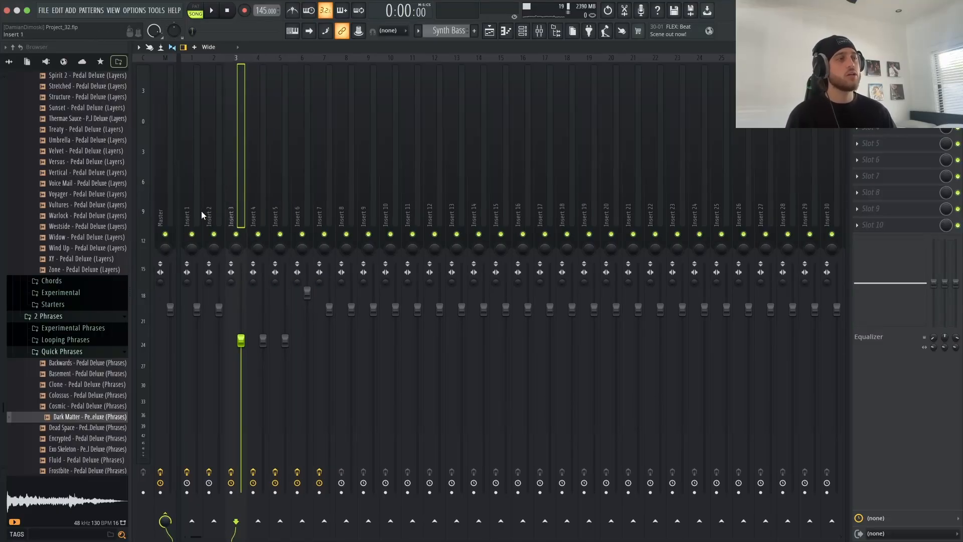
{"action": "left_click", "coordinate": [197, 307]}
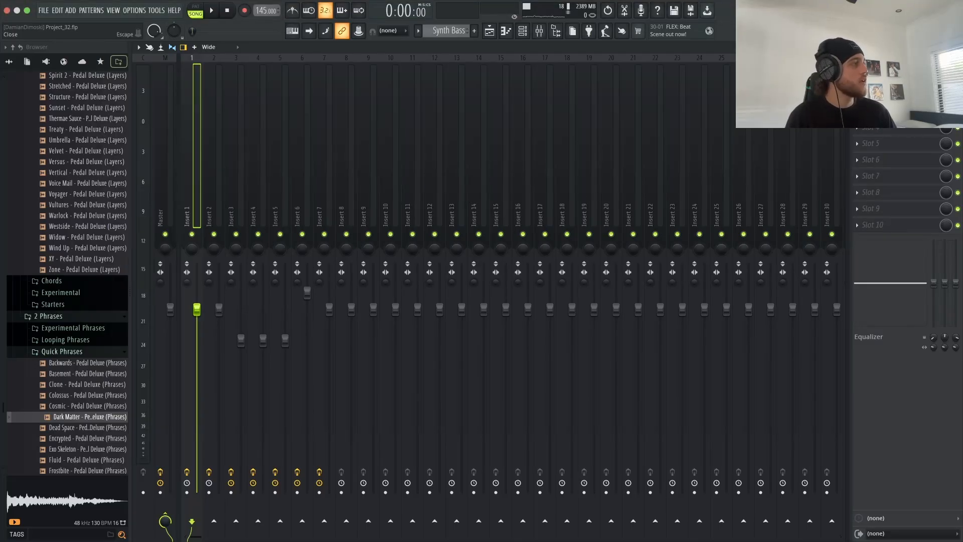
{"action": "left_click", "coordinate": [957, 47]}
{"action": "key", "text": "Escape"}
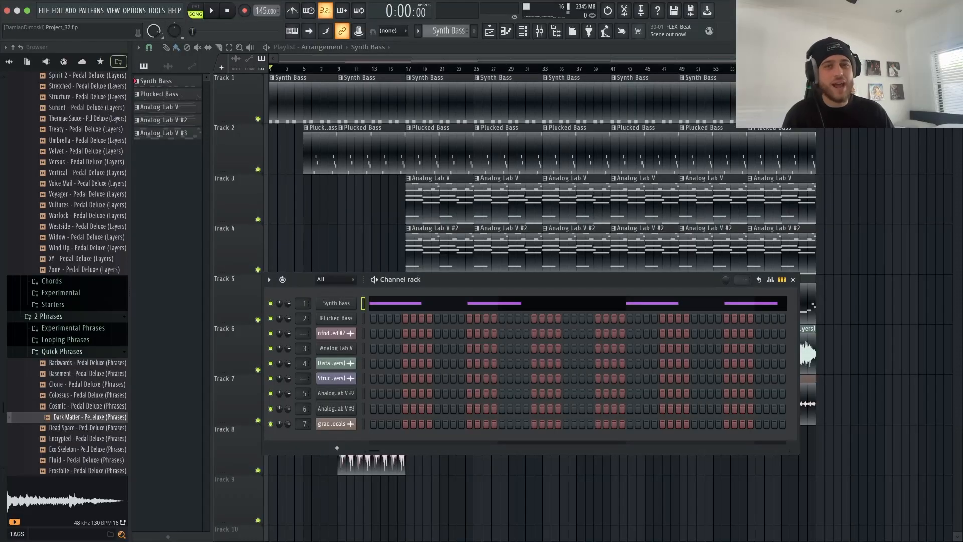
{"action": "left_click", "coordinate": [794, 279]}
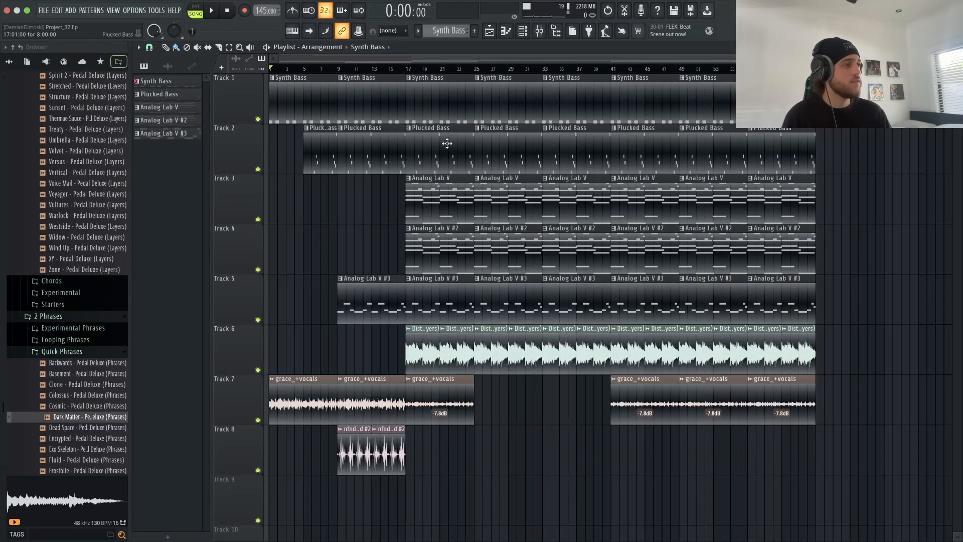
Step: Play the arrangement from just before bar 17 to hear the main melody section, and return the playhead to that point
{"action": "left_click", "coordinate": [397, 70]}
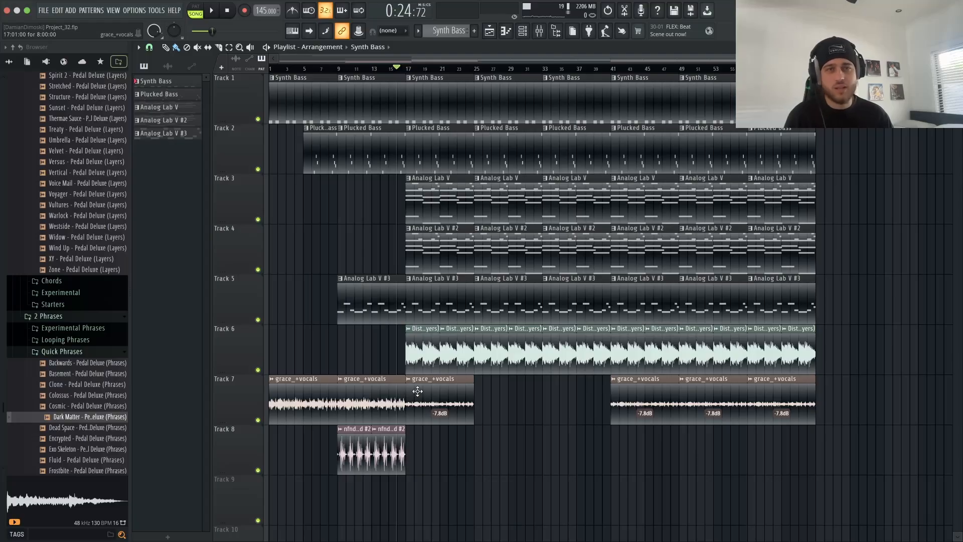
{"action": "scroll", "coordinate": [417, 380], "scroll_direction": "up", "scroll_amount": 5}
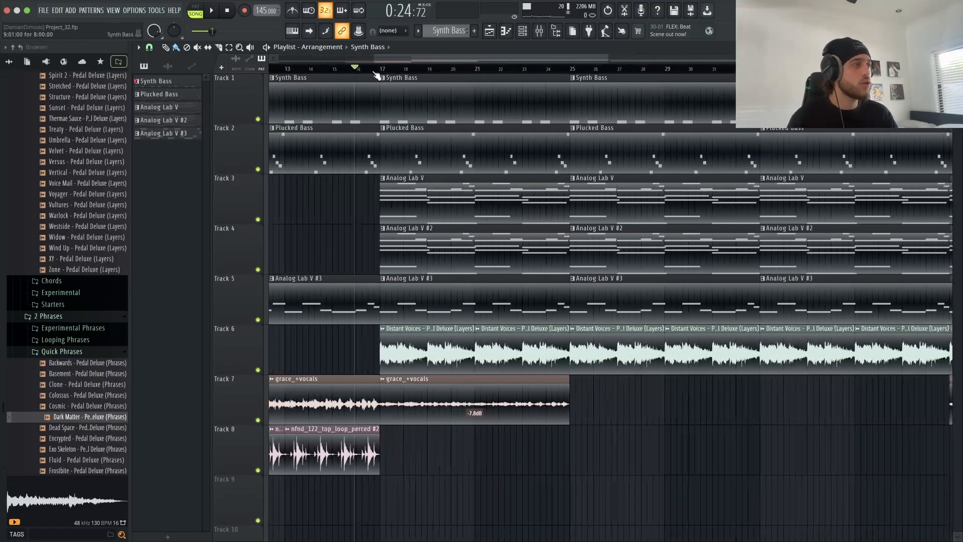
{"action": "left_click_drag", "start_coordinate": [374, 70], "coordinate": [328, 70]}
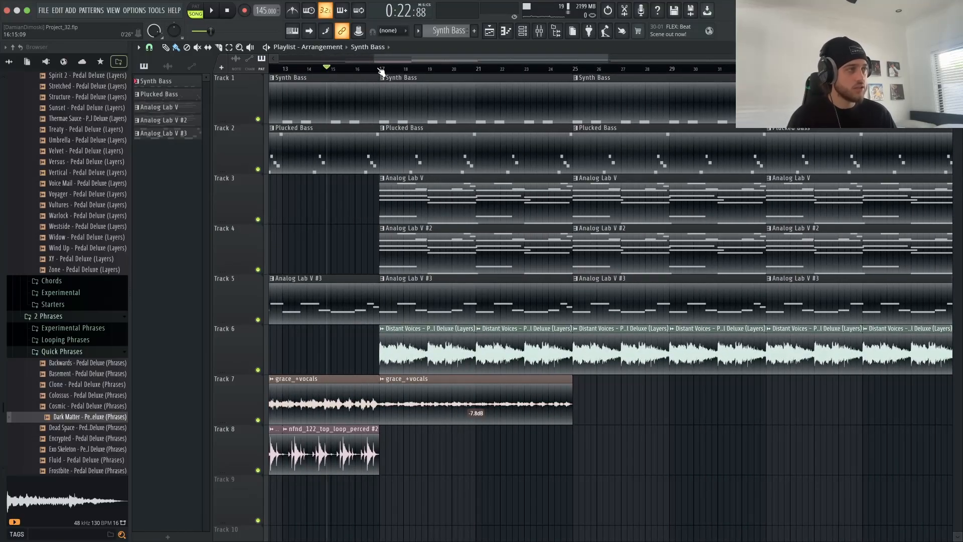
{"action": "left_click", "coordinate": [371, 68]}
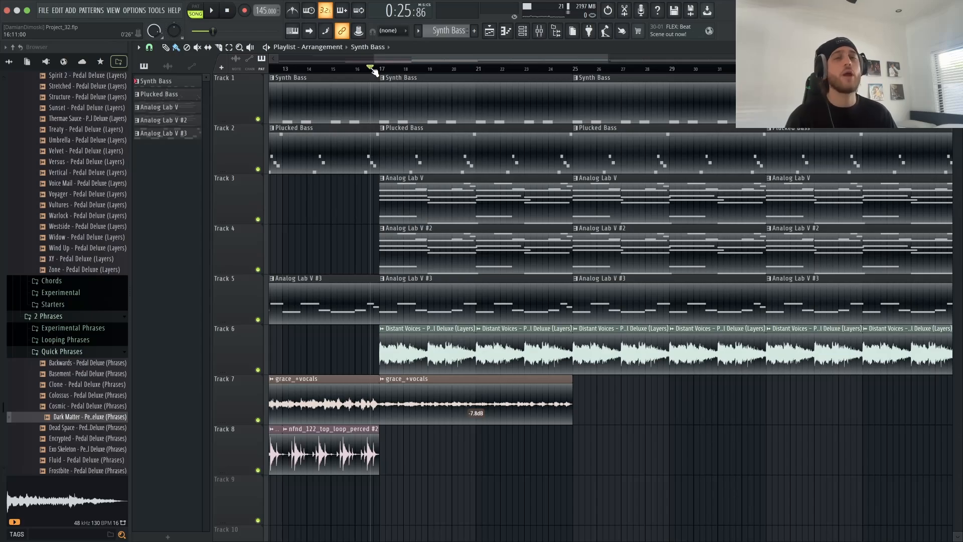
{"action": "scroll", "coordinate": [374, 70], "scroll_direction": "down", "scroll_amount": 1}
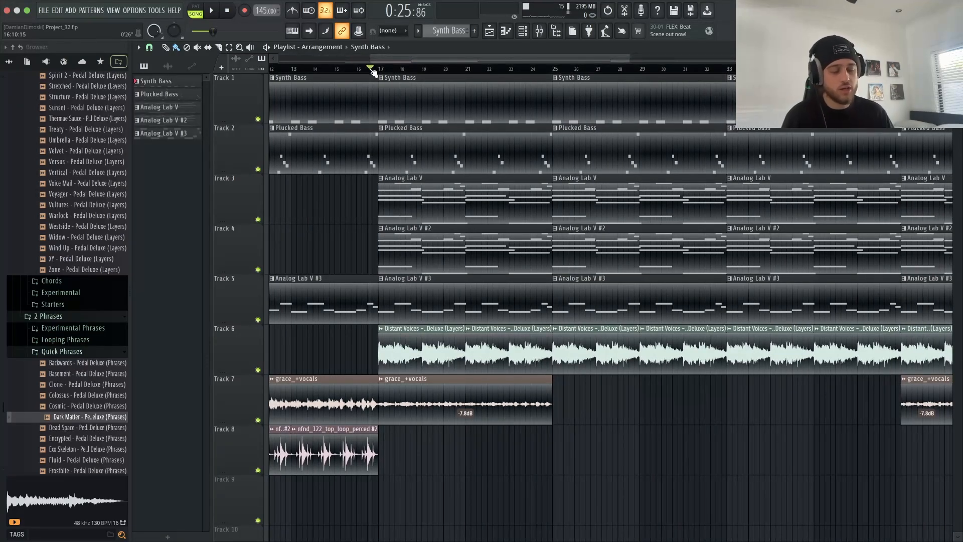
{"action": "key", "text": "space"}
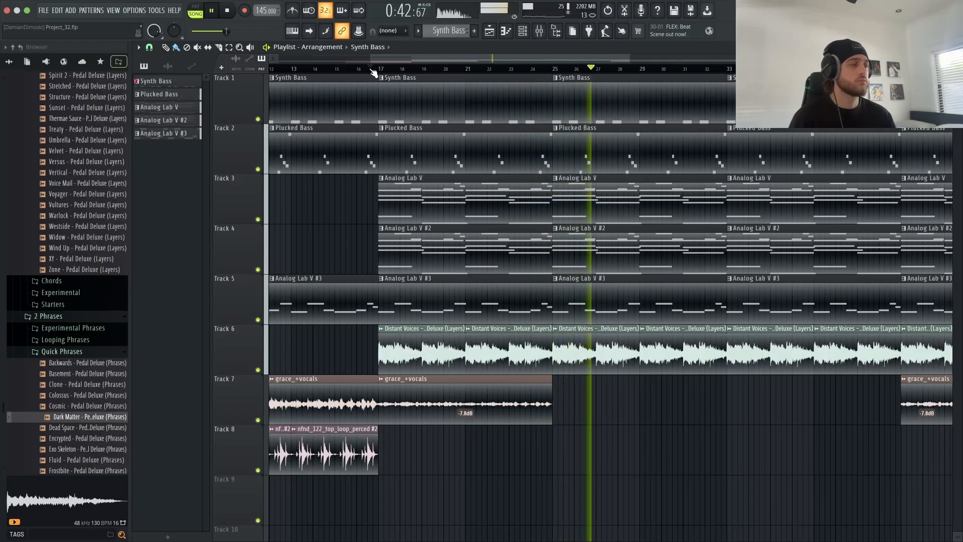
{"action": "key", "text": "space"}
{"action": "left_click", "coordinate": [371, 69]}
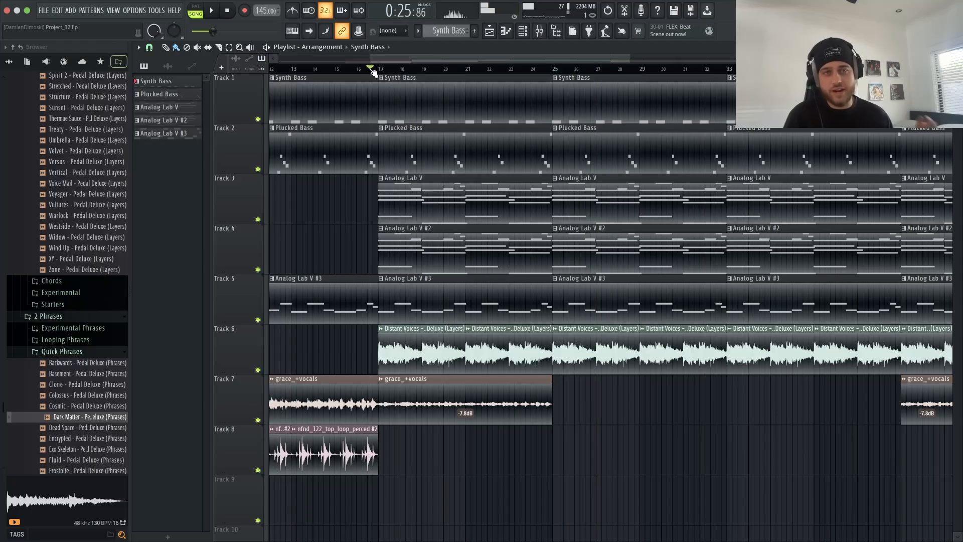
Step: Set the precomputed gain boost of the Plucked Bass sample to 4%
{"action": "left_click", "coordinate": [168, 94]}
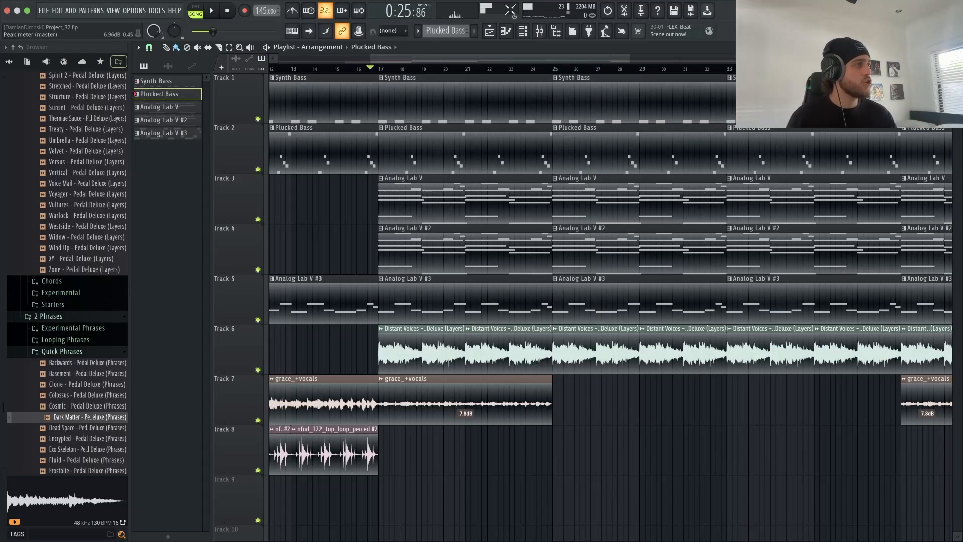
{"action": "left_click", "coordinate": [522, 31]}
{"action": "left_click", "coordinate": [345, 319]}
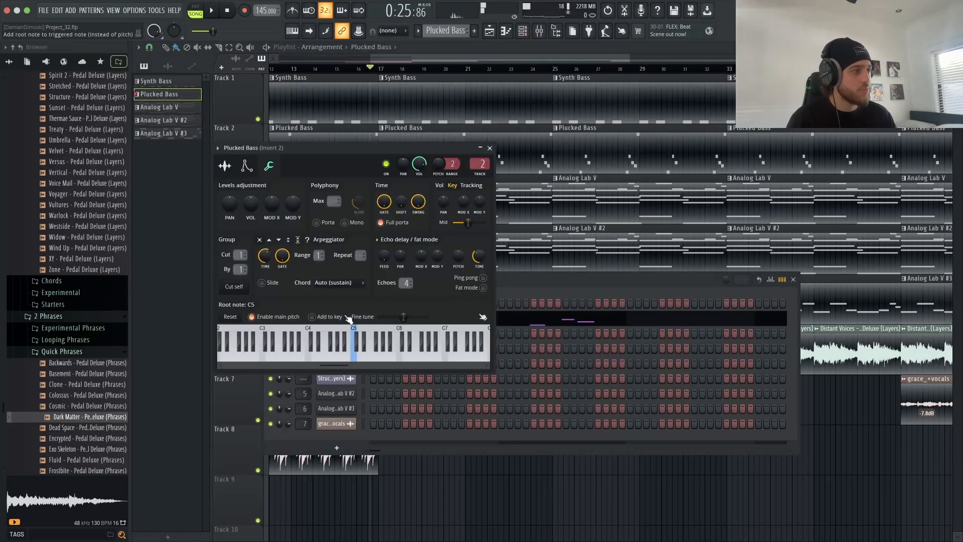
{"action": "left_click", "coordinate": [225, 165]}
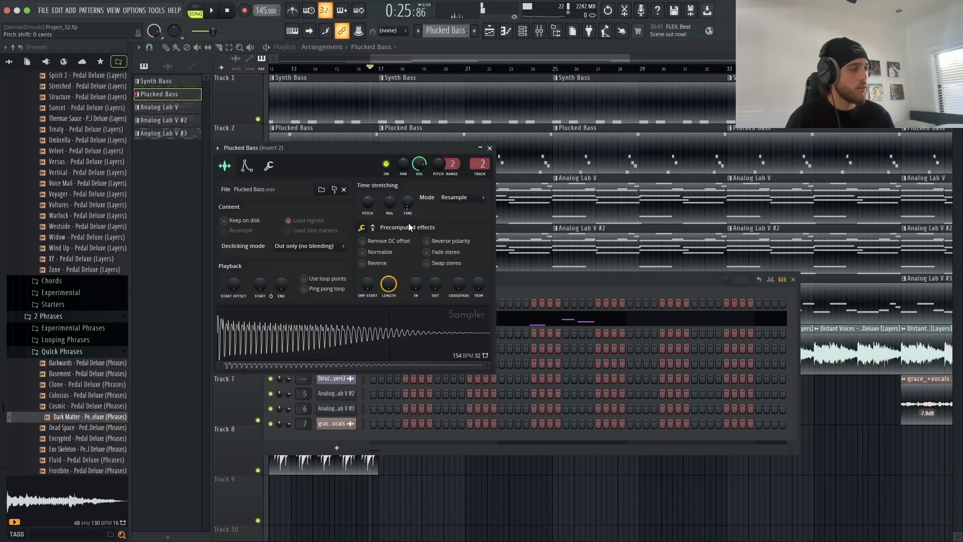
{"action": "left_click", "coordinate": [380, 228]}
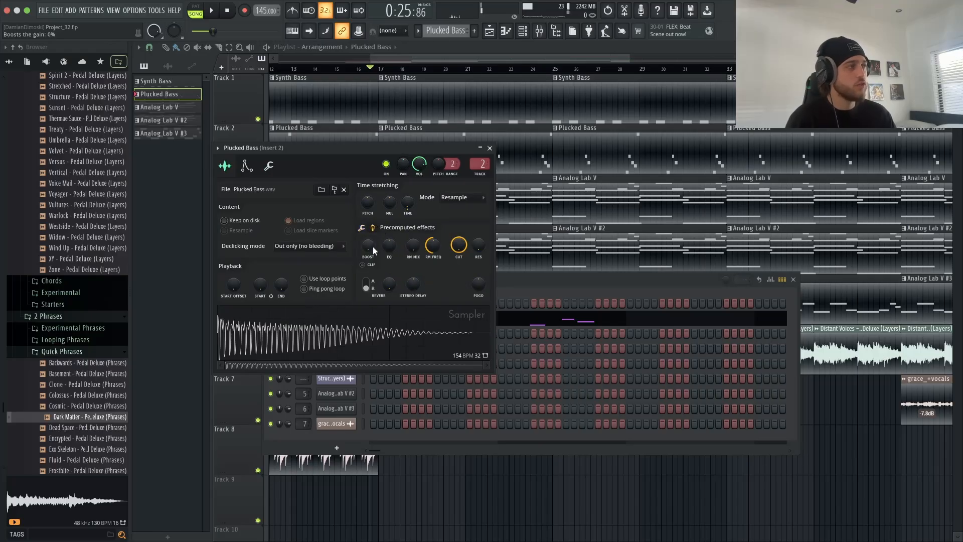
{"action": "left_click_drag", "start_coordinate": [372, 244], "coordinate": [372, 239]}
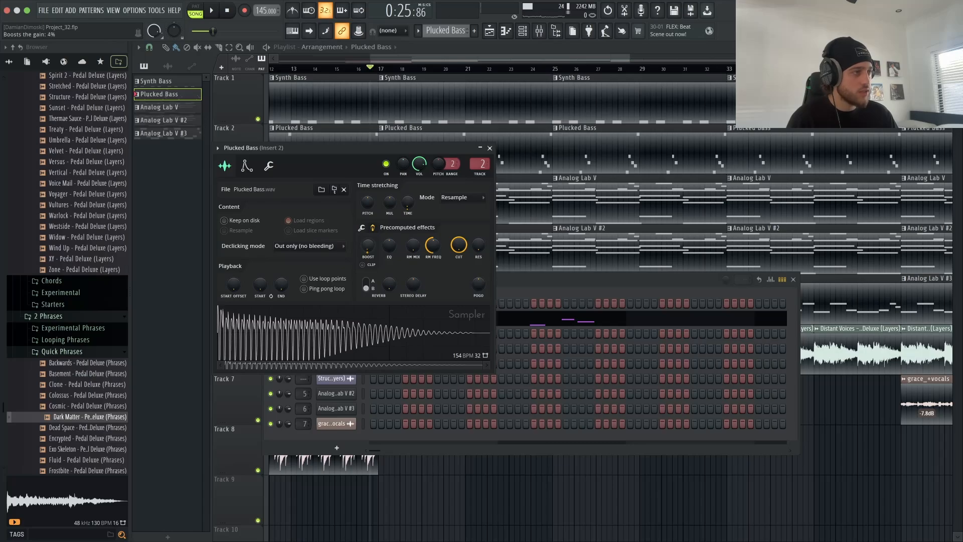
{"action": "left_click", "coordinate": [490, 147]}
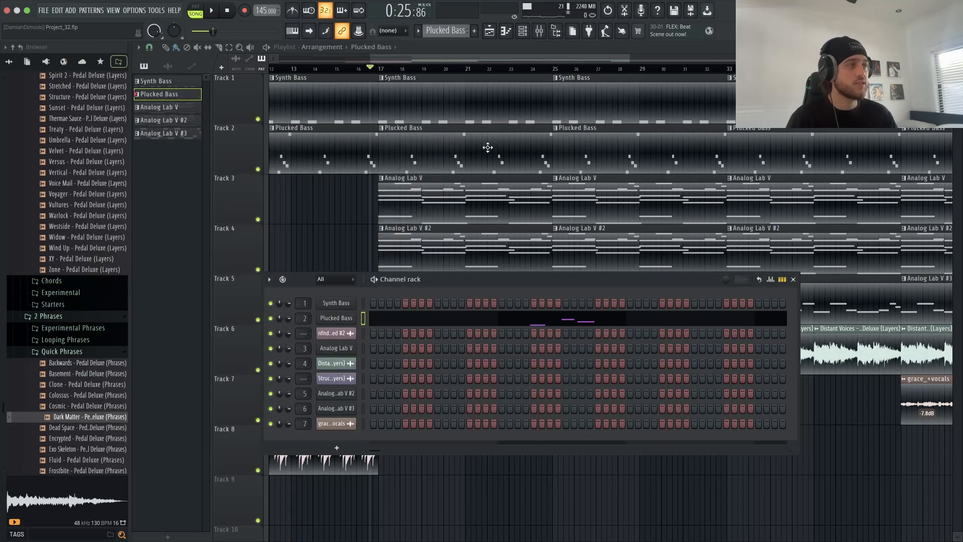
Step: Play the transition into bar 17 to check the boosted Plucked Bass, and close the channel rack
{"action": "key", "text": "space"}
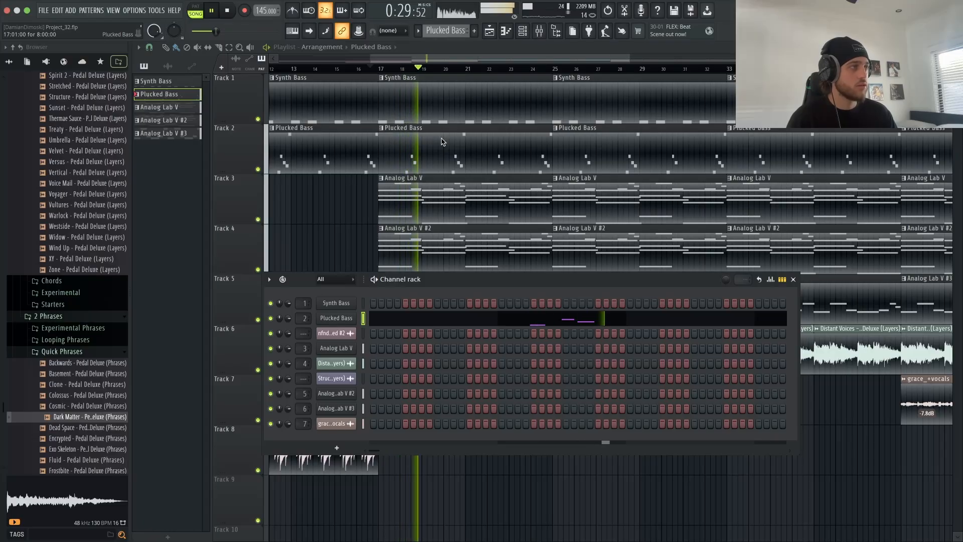
{"action": "key", "text": "space"}
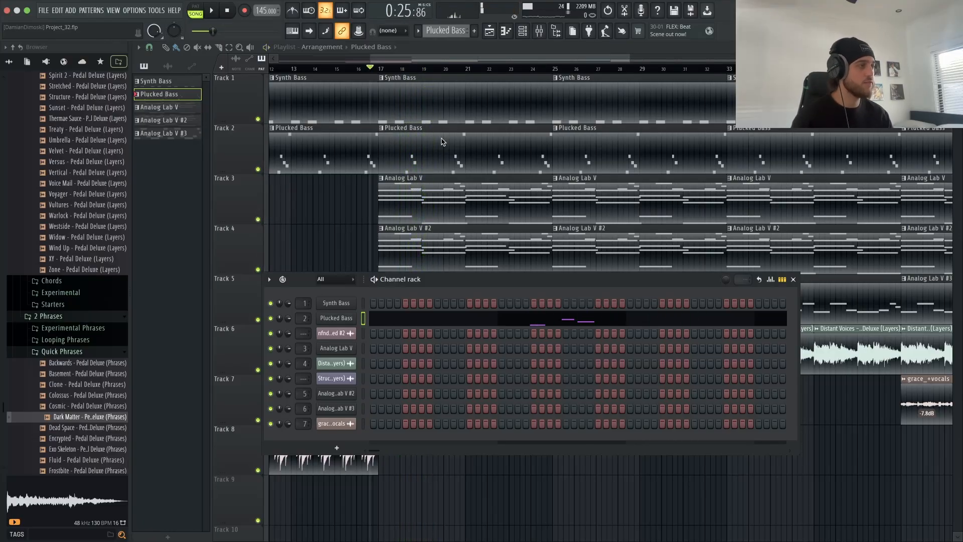
{"action": "left_click", "coordinate": [794, 278]}
{"action": "scroll", "coordinate": [639, 301], "scroll_direction": "down", "scroll_amount": 2}
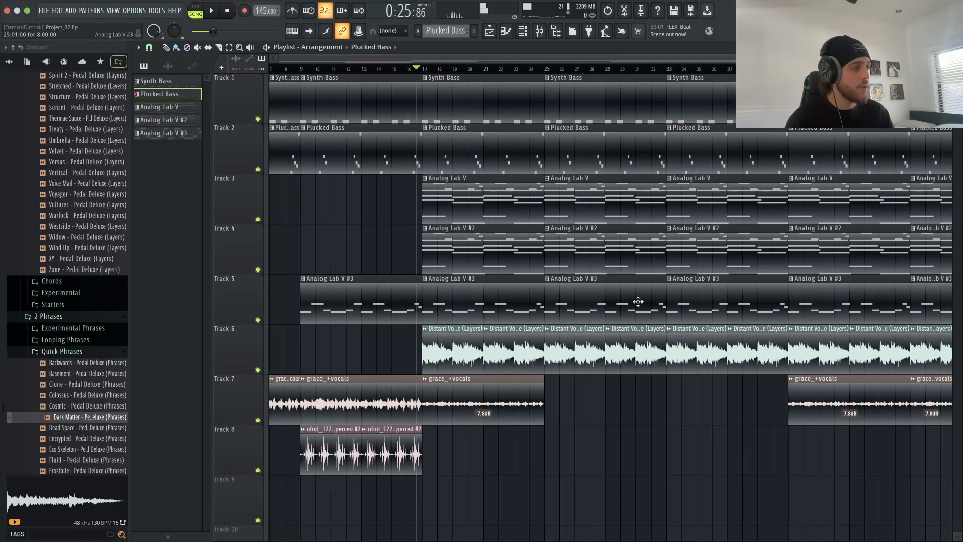
Step: Play the arrangement briefly from bar 25, where the first run of vocal clips ends on Track 7
{"action": "scroll", "coordinate": [638, 301], "scroll_direction": "down", "scroll_amount": 3}
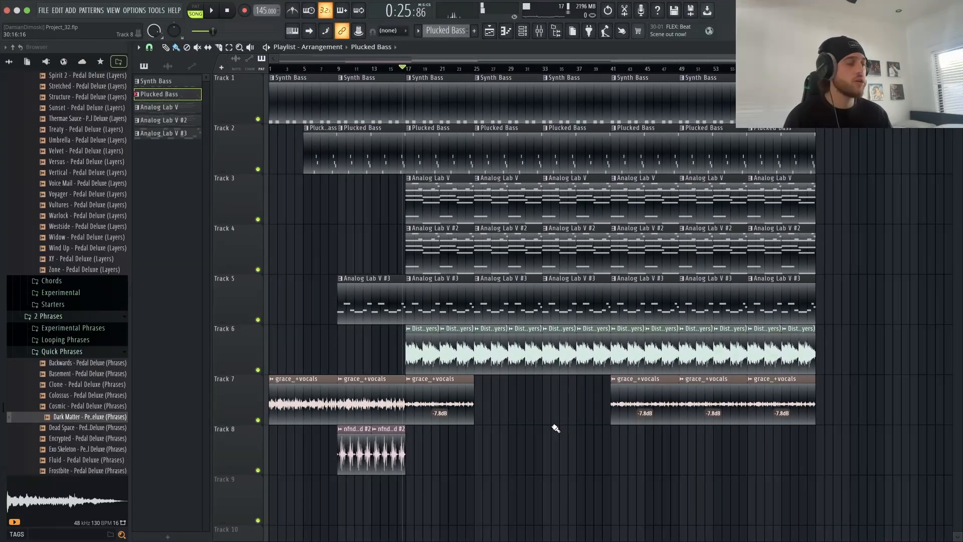
{"action": "scroll", "coordinate": [709, 395], "scroll_direction": "down", "scroll_amount": 1}
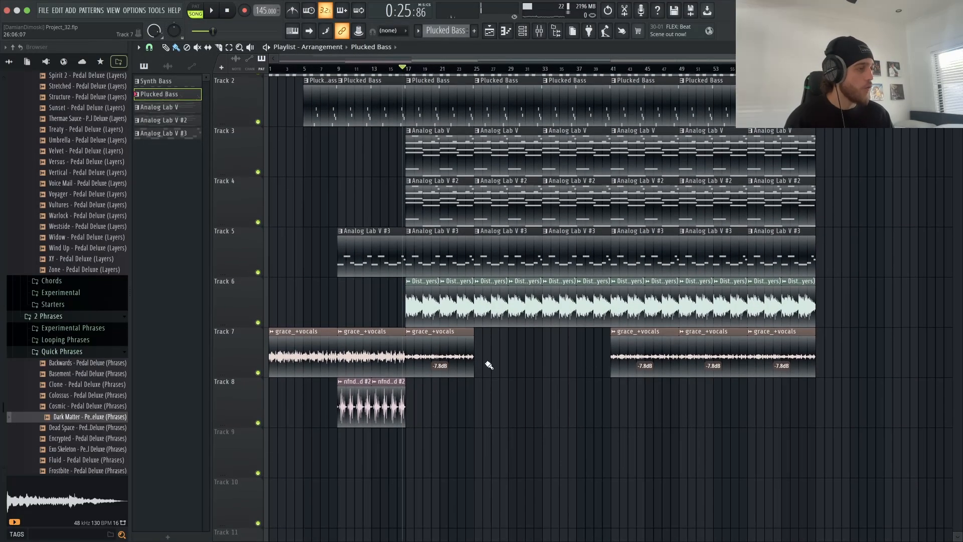
{"action": "left_click_drag", "start_coordinate": [426, 69], "coordinate": [475, 71]}
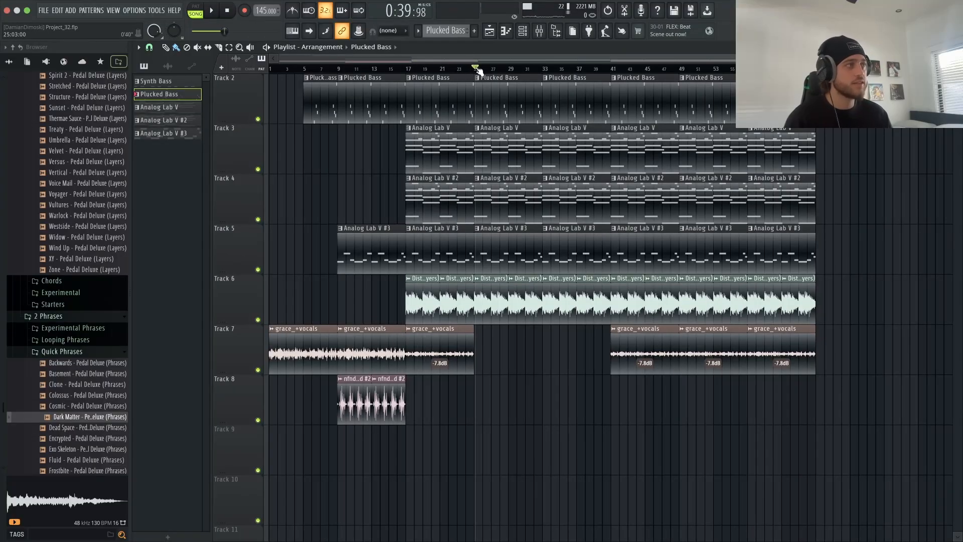
{"action": "scroll", "coordinate": [476, 71], "scroll_direction": "up", "scroll_amount": 4}
{"action": "key", "text": "space"}
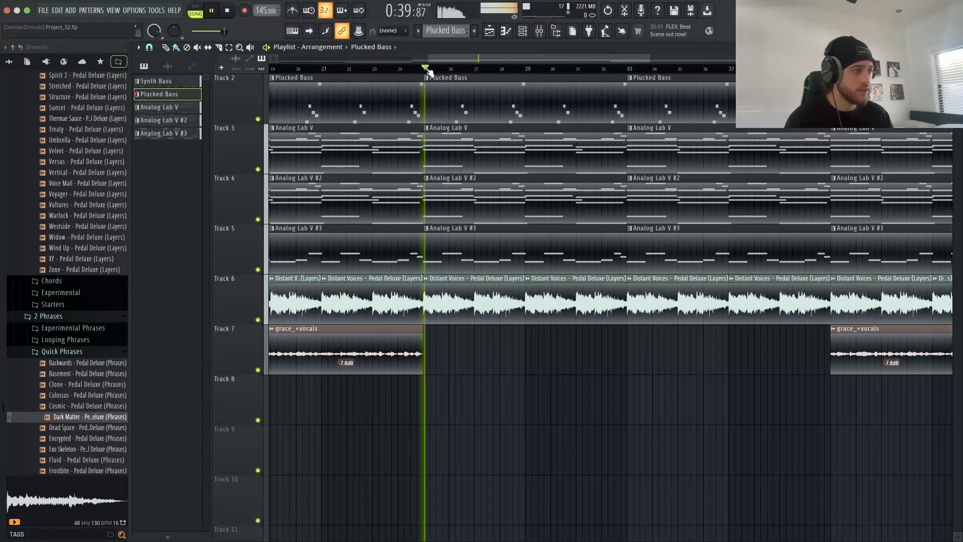
{"action": "key", "text": "space"}
Step: Return the playhead to bar 17 and delete the grace_+vocals clips at bars 41 and 49 on Track 7
{"action": "scroll", "coordinate": [395, 72], "scroll_direction": "down", "scroll_amount": 4}
{"action": "left_click", "coordinate": [380, 70]}
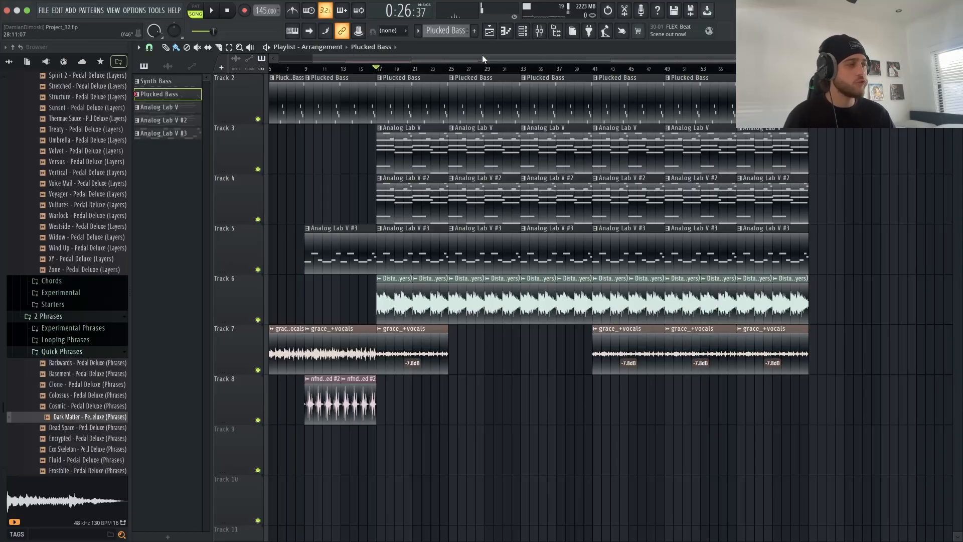
{"action": "right_click", "coordinate": [607, 366]}
{"action": "right_click", "coordinate": [687, 369]}
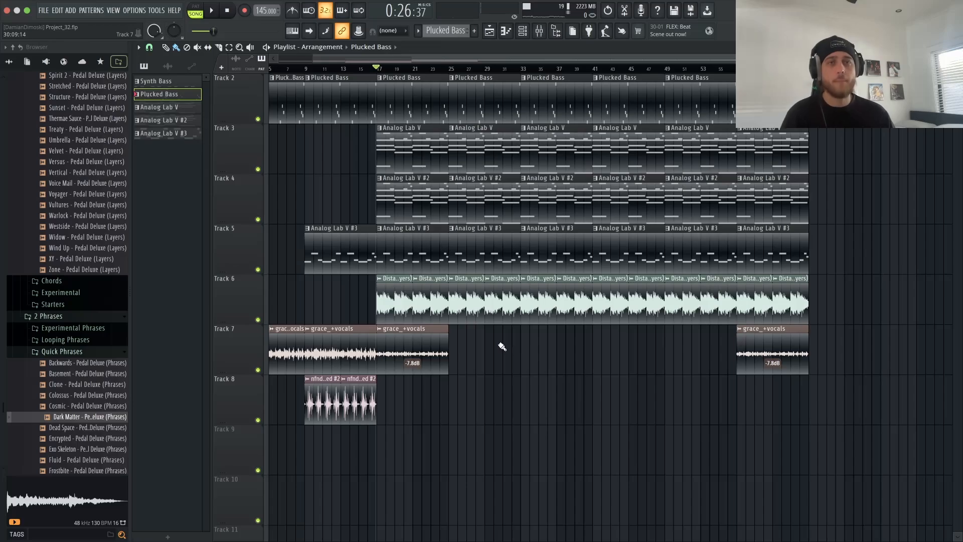
{"action": "scroll", "coordinate": [389, 419], "scroll_direction": "up", "scroll_amount": 1}
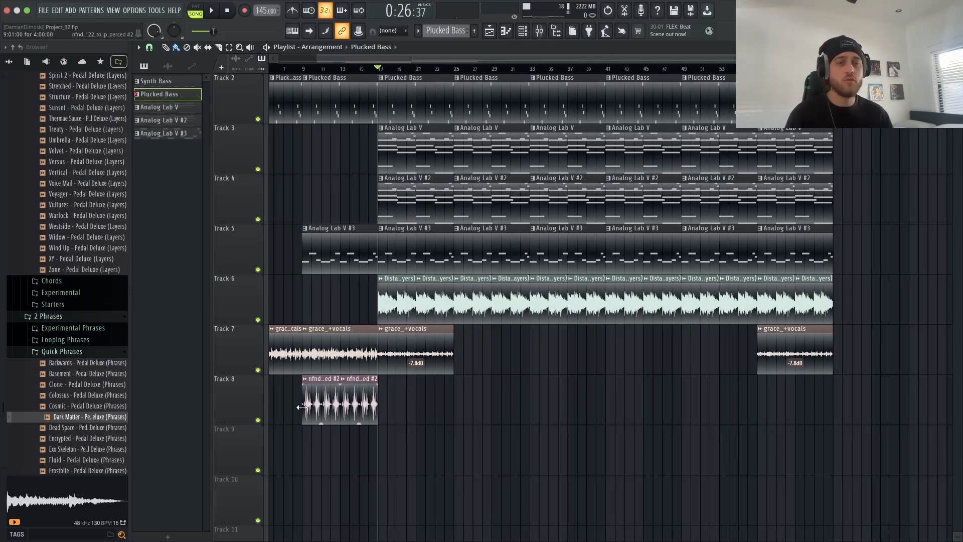
{"action": "scroll", "coordinate": [279, 418], "scroll_direction": "up", "scroll_amount": 1}
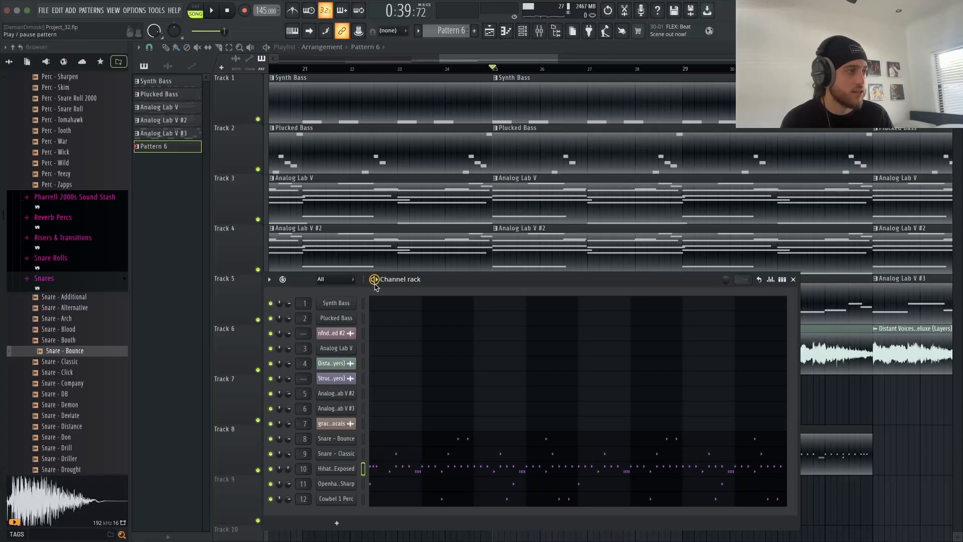
Step: Play Pattern 6 on its own to hear the drums, and open the Snare - Classic notes in the piano roll
{"action": "left_click", "coordinate": [375, 280]}
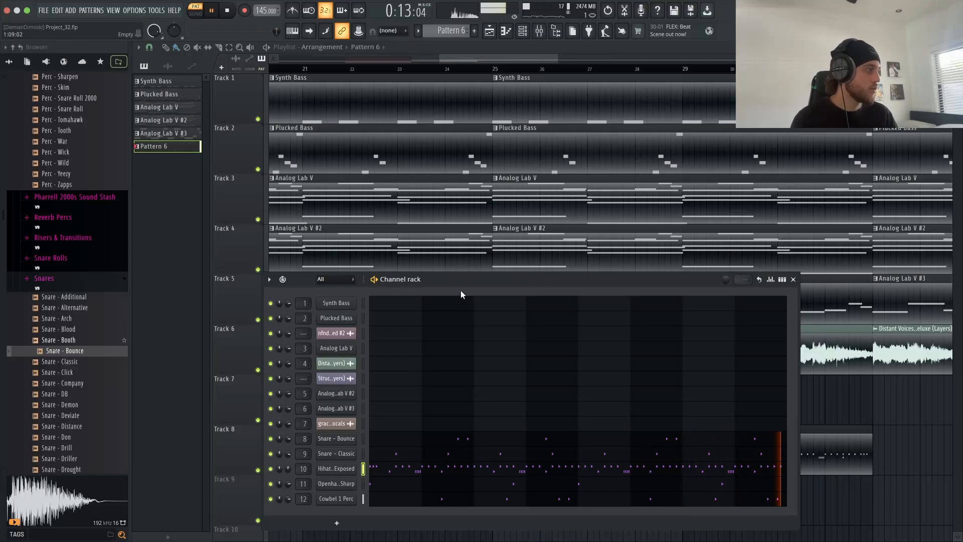
{"action": "key", "text": "space"}
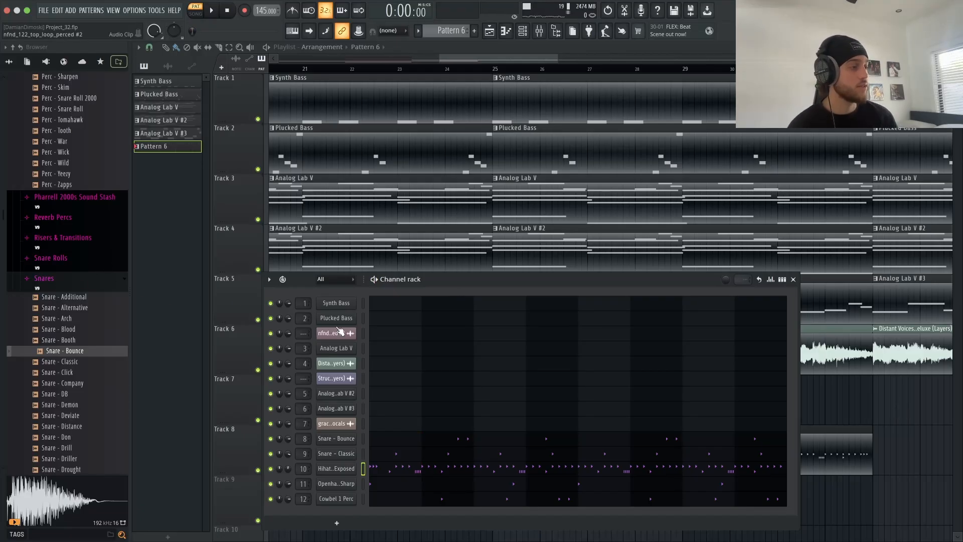
{"action": "right_click", "coordinate": [346, 453]}
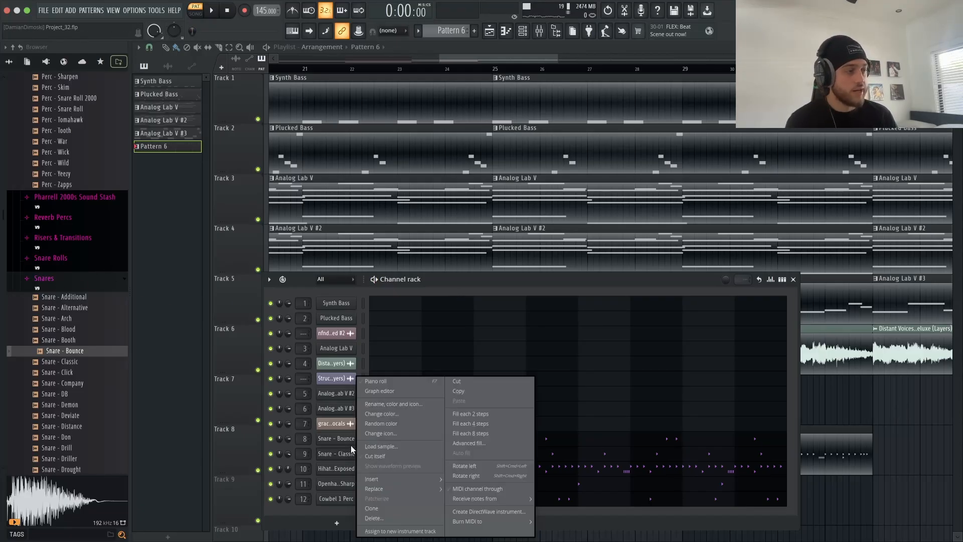
{"action": "left_click", "coordinate": [378, 384]}
{"action": "scroll", "coordinate": [518, 84], "scroll_direction": "down", "scroll_amount": 2}
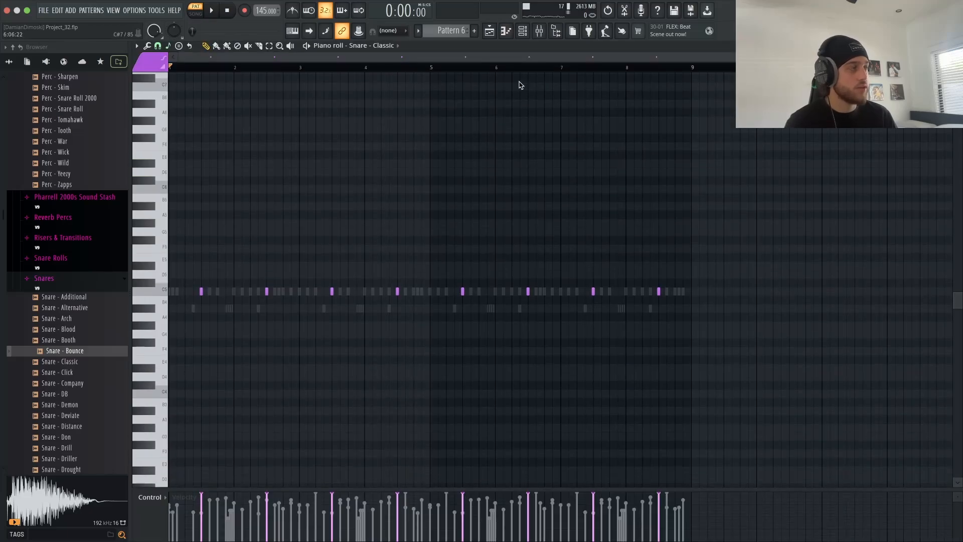
Step: Open the Snare - Bounce notes in the piano roll and play Pattern 6 to hear the layered snare
{"action": "left_click", "coordinate": [523, 32]}
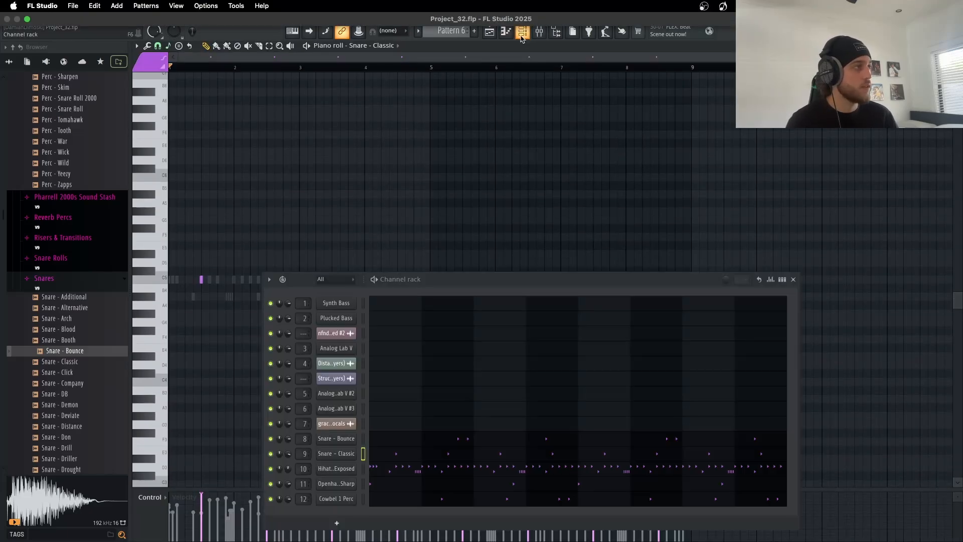
{"action": "right_click", "coordinate": [354, 430]}
{"action": "left_click", "coordinate": [396, 382]}
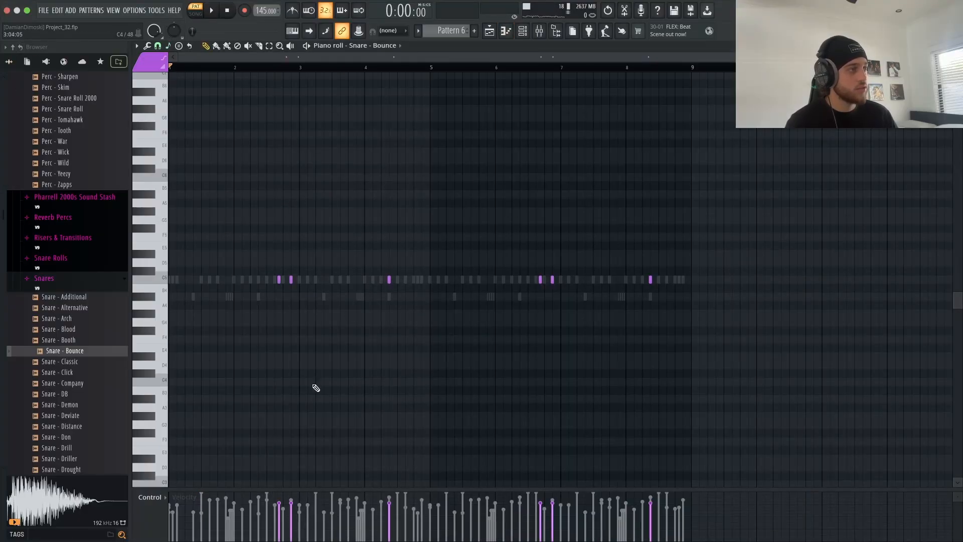
{"action": "left_click", "coordinate": [522, 31]}
{"action": "right_click", "coordinate": [350, 442]}
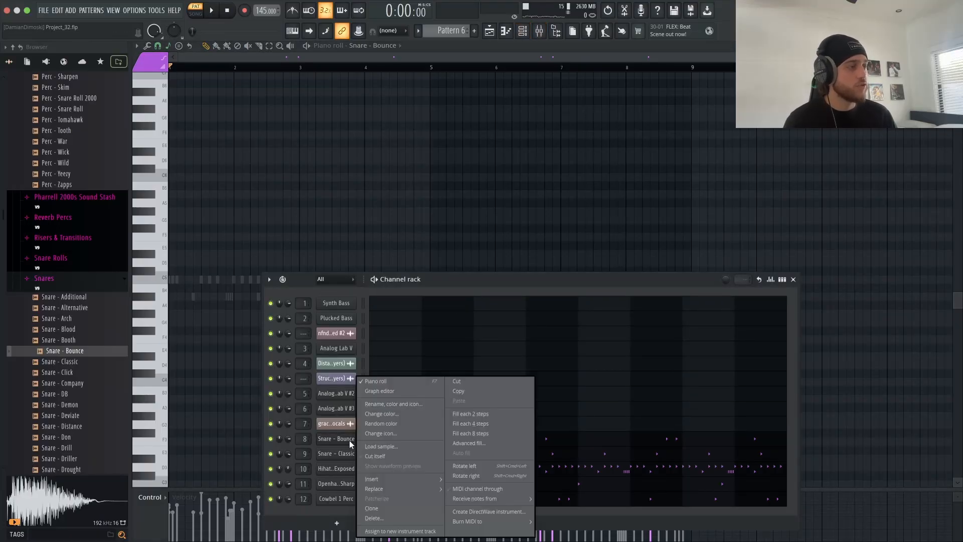
{"action": "left_click", "coordinate": [356, 187]}
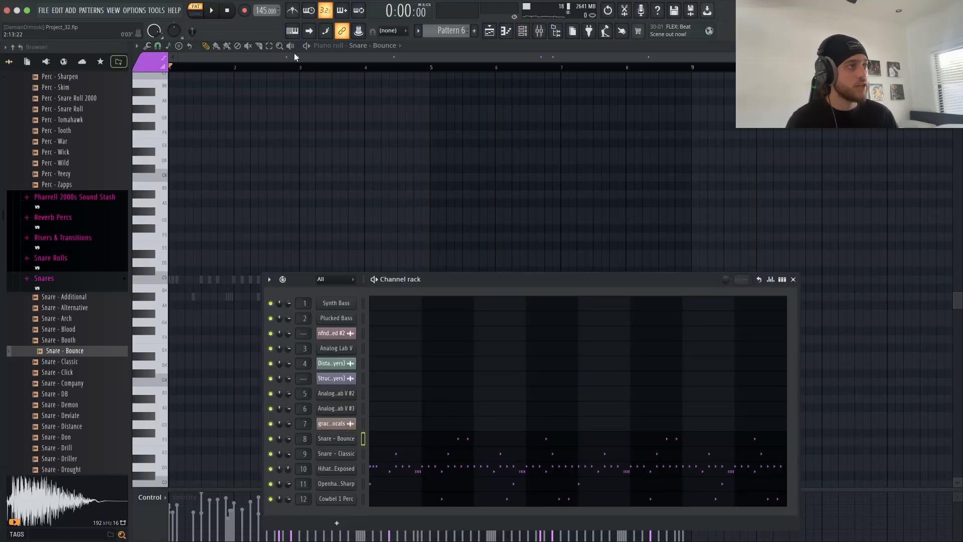
{"action": "left_click", "coordinate": [793, 279]}
{"action": "key", "text": "space"}
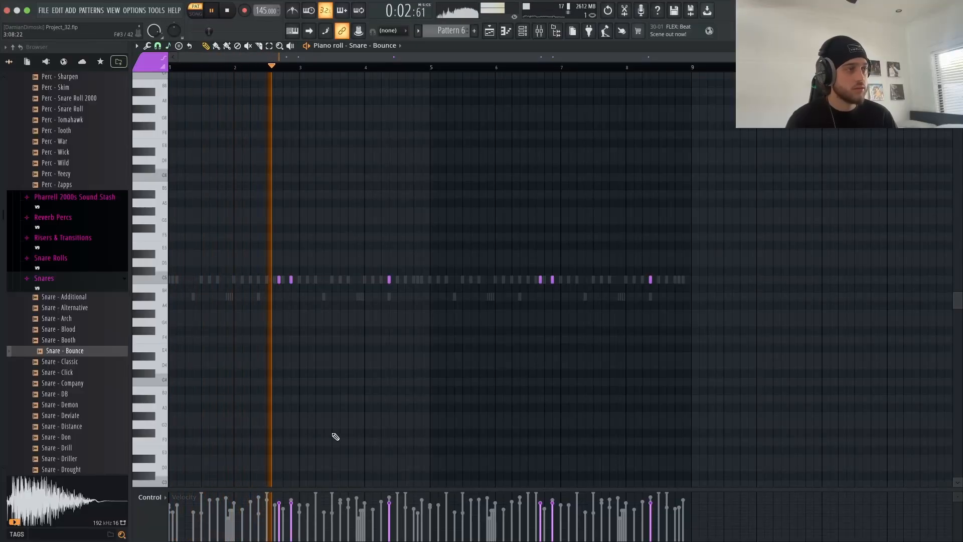
{"action": "key", "text": "space"}
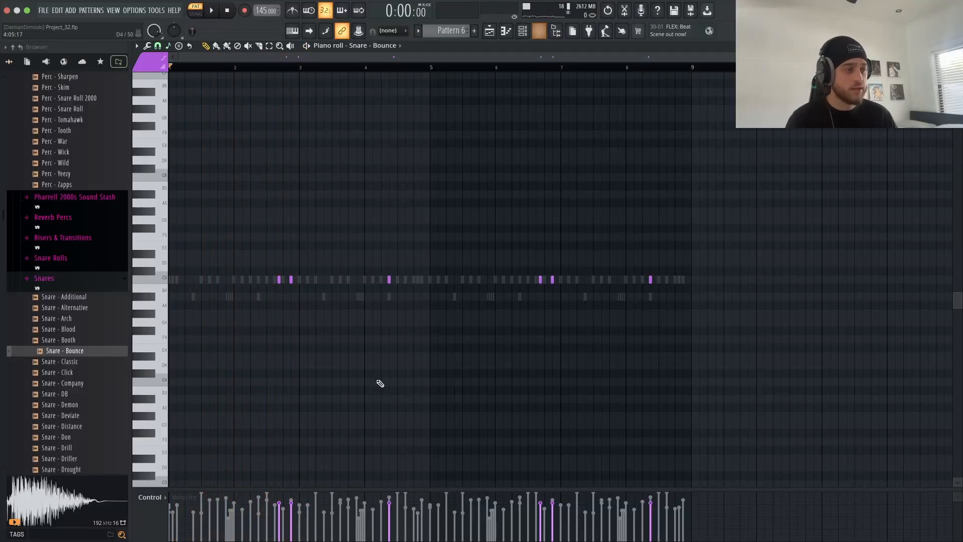
Step: Lower the volume of mixer insert 8, which carries Snare - Bounce, and return to the piano roll
{"action": "left_click", "coordinate": [539, 31]}
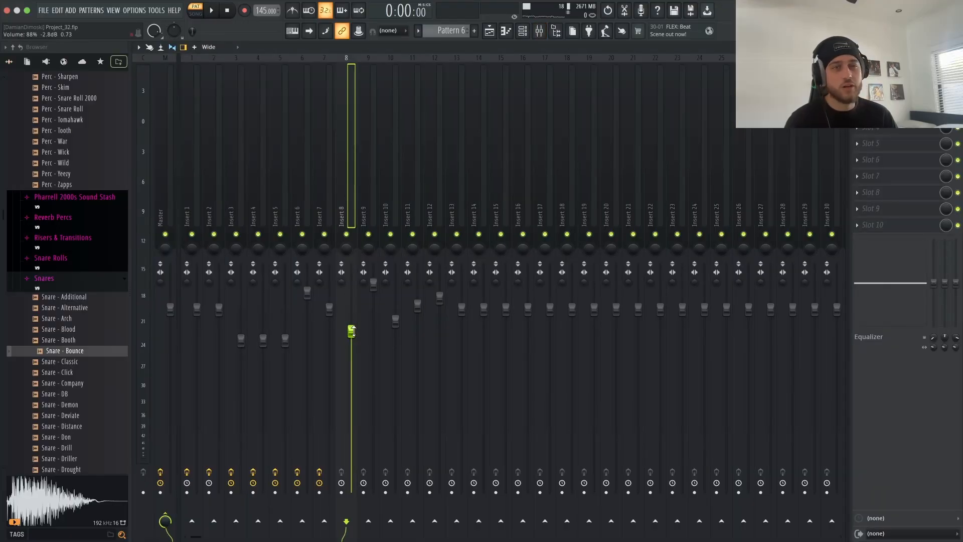
{"action": "left_click_drag", "start_coordinate": [353, 349], "coordinate": [353, 355]}
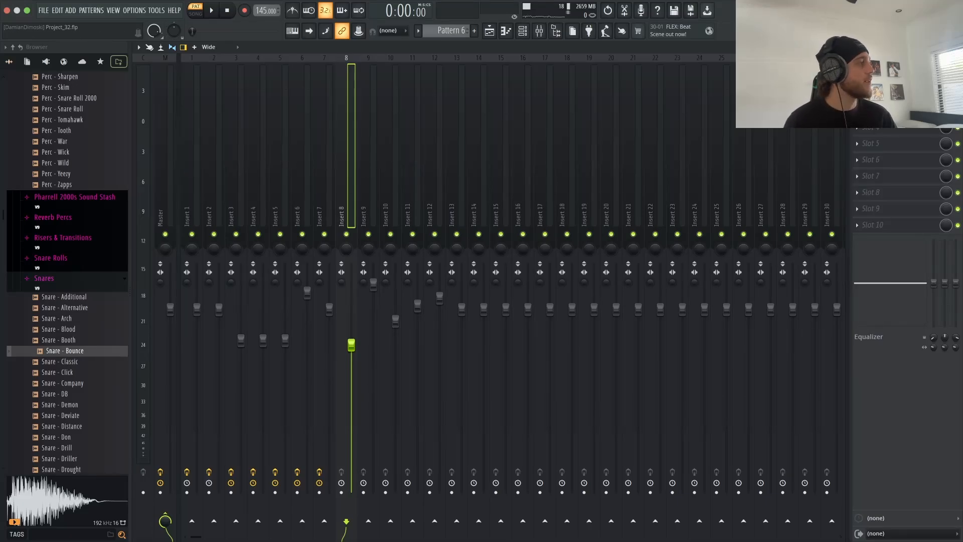
{"action": "left_click", "coordinate": [957, 47]}
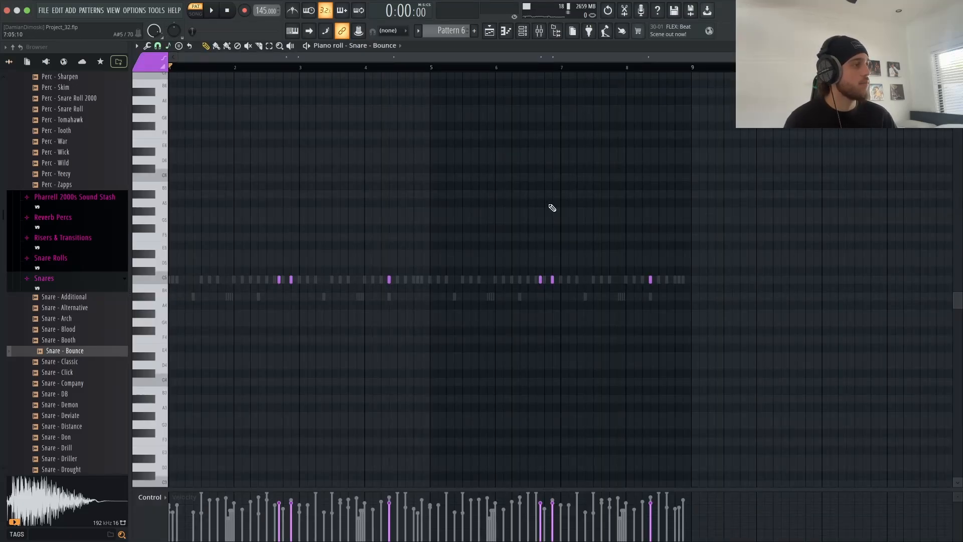
{"action": "left_click", "coordinate": [538, 33]}
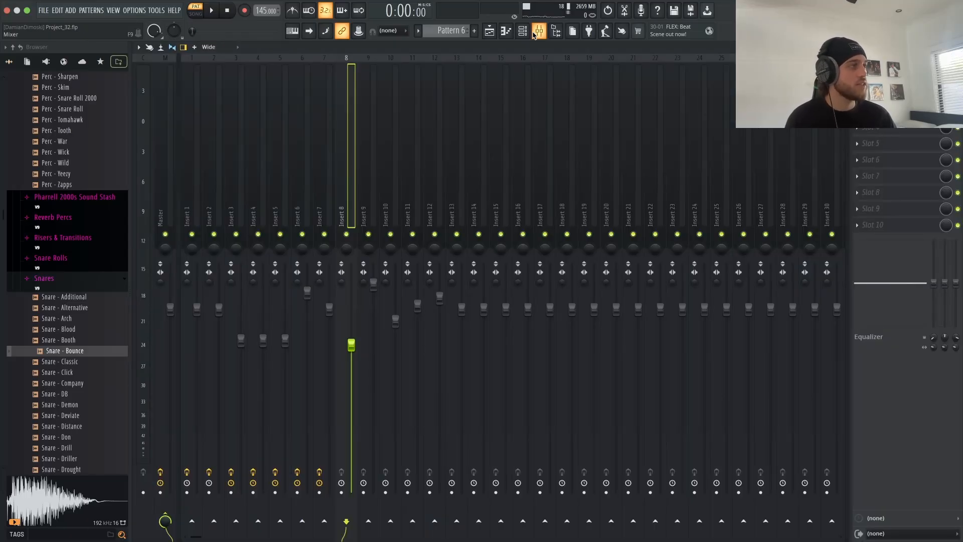
{"action": "left_click", "coordinate": [534, 33]}
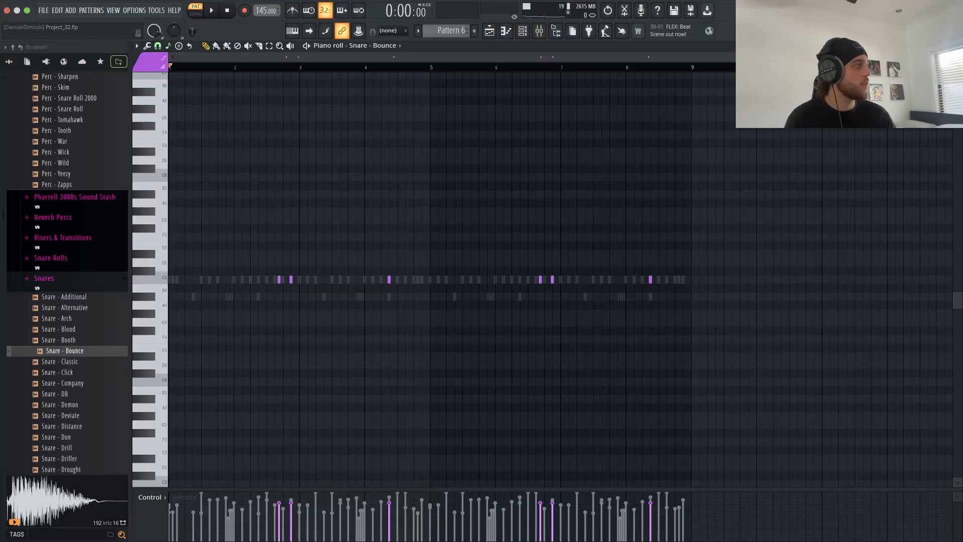
Step: Play the arrangement with the drums in the playlist from bar 25, and return the playhead to that point
{"action": "left_click", "coordinate": [489, 31]}
{"action": "key", "text": "space"}
{"action": "left_click", "coordinate": [504, 68]}
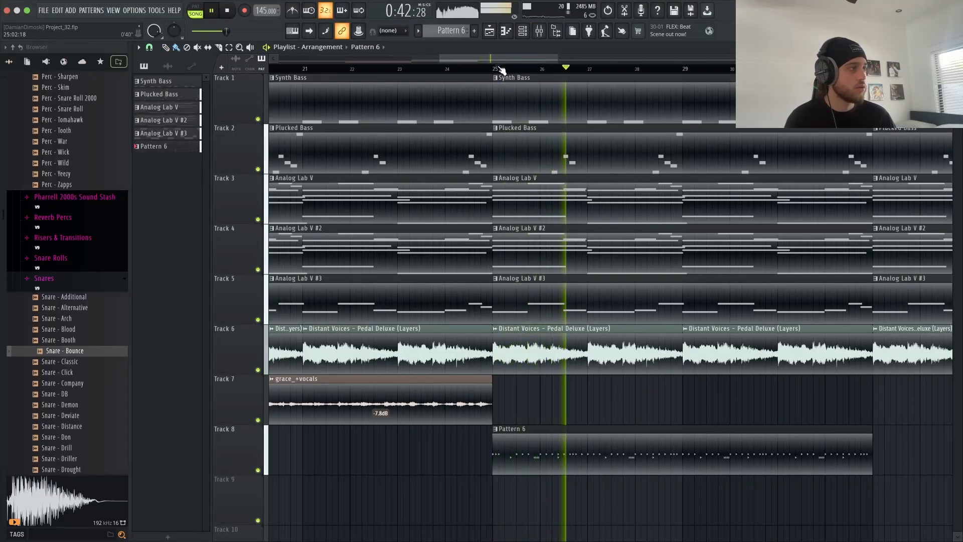
{"action": "key", "text": "space"}
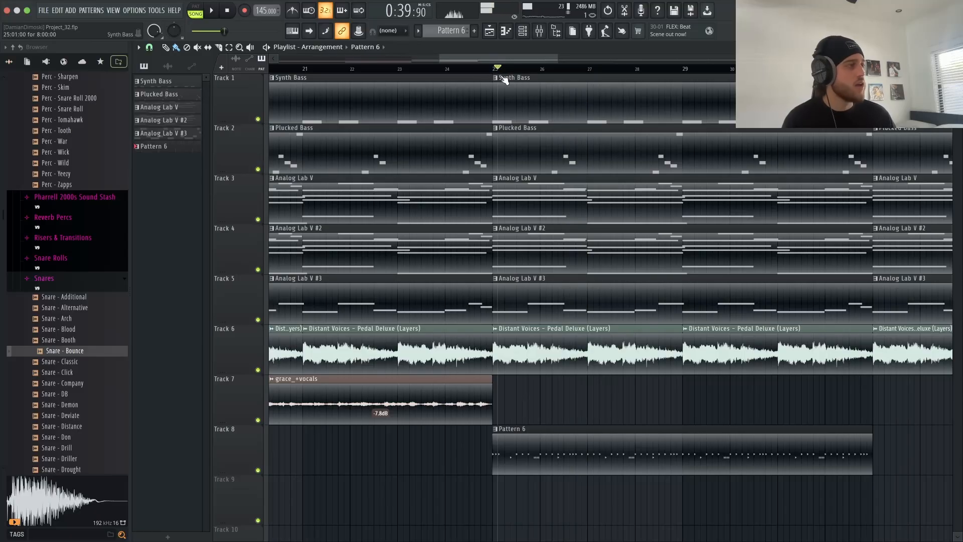
Step: Move the channel rack clear of the Pattern 6 clip and open the Hihat - Exposed notes in the piano roll
{"action": "left_click", "coordinate": [524, 35]}
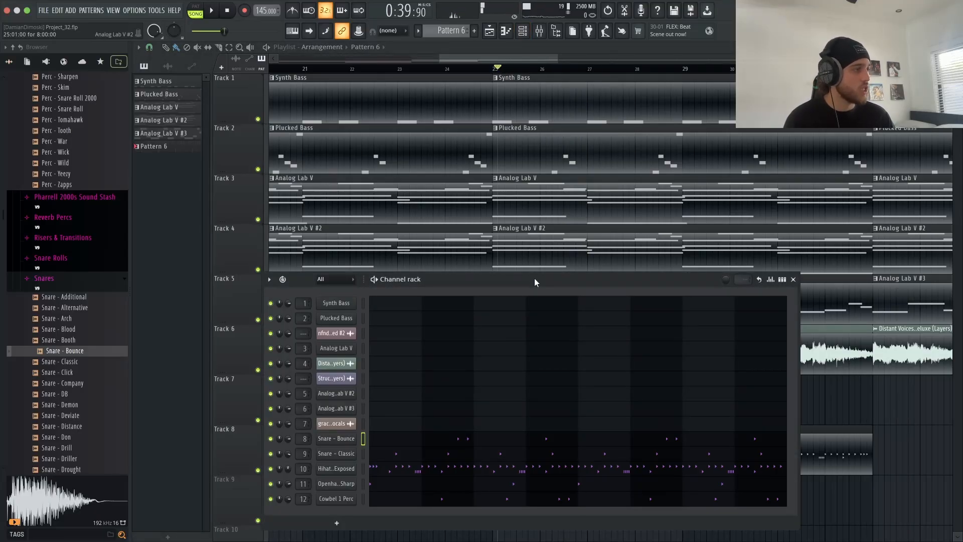
{"action": "left_click_drag", "start_coordinate": [534, 279], "coordinate": [537, 133]}
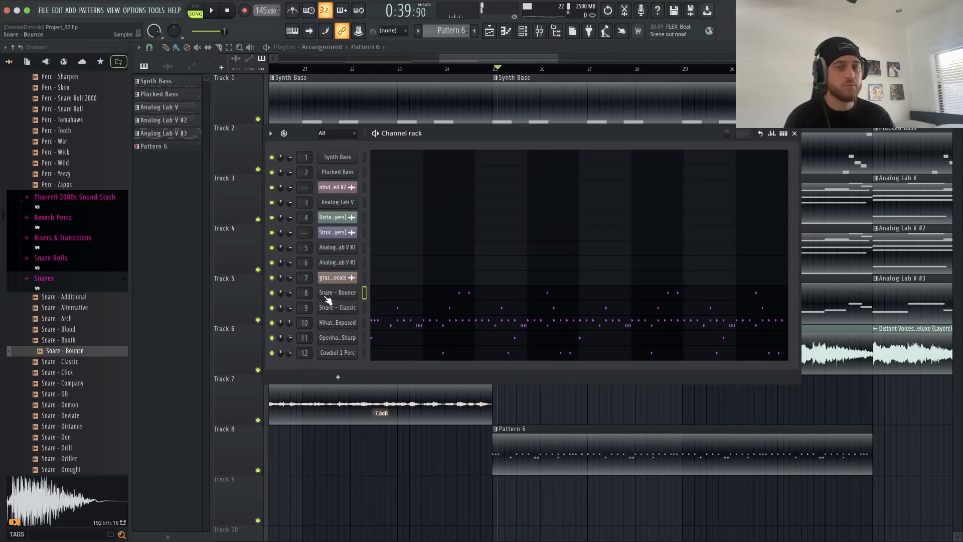
{"action": "right_click", "coordinate": [342, 324]}
{"action": "left_click", "coordinate": [359, 322]}
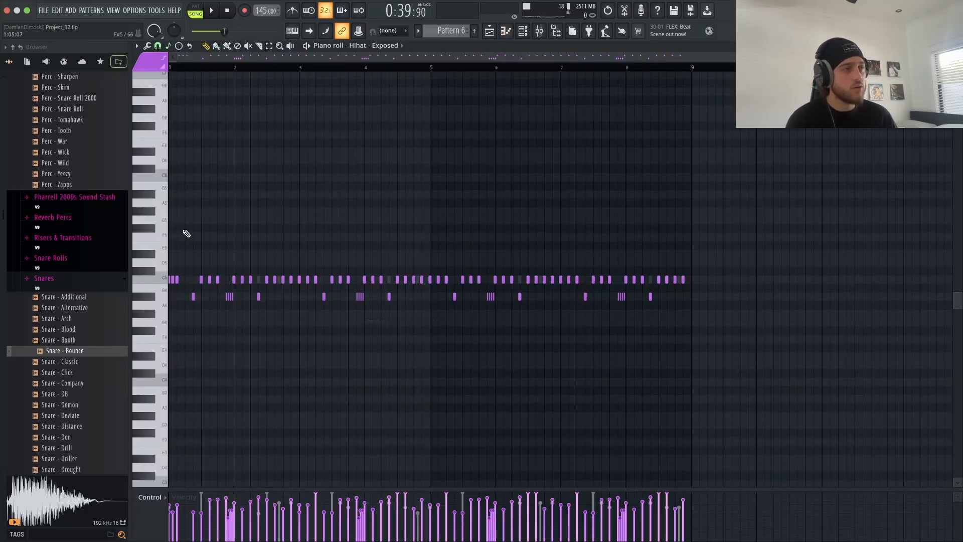
Step: Examine the opening bars of the Hihat - Exposed pattern and play the arrangement from bar 25 to hear the hi-hats
{"action": "scroll", "coordinate": [247, 205], "scroll_direction": "up", "scroll_amount": 1}
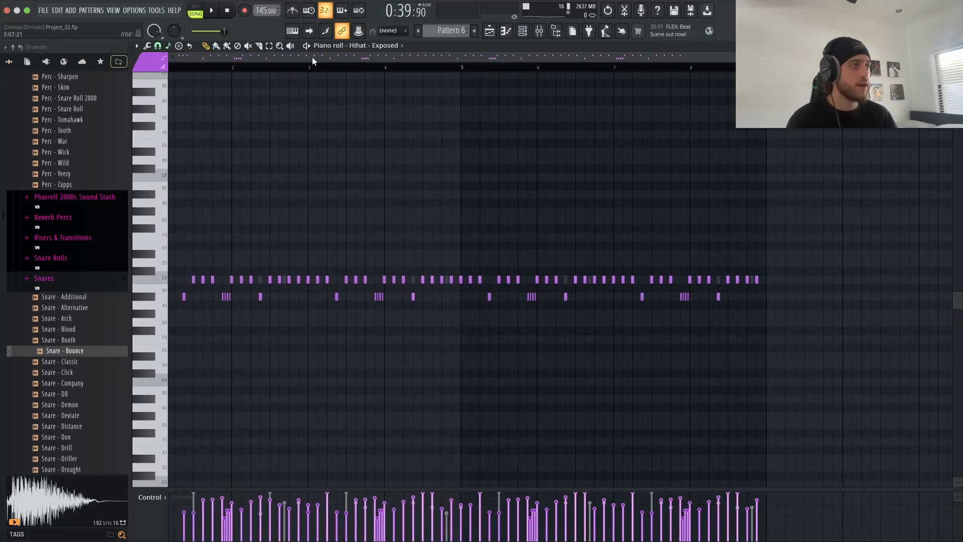
{"action": "left_click_drag", "start_coordinate": [312, 57], "coordinate": [268, 70]}
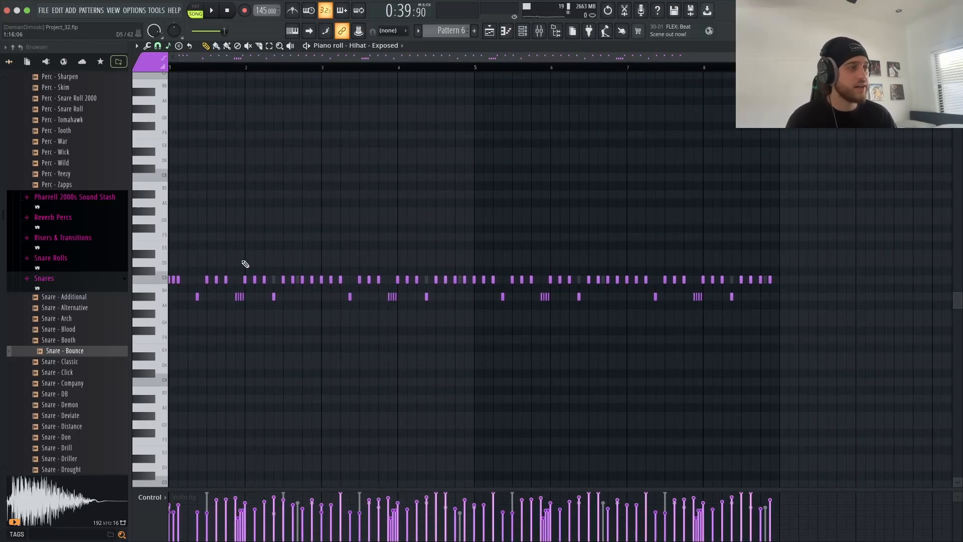
{"action": "scroll", "coordinate": [277, 185], "scroll_direction": "up", "scroll_amount": 1, "text": "ctrl"}
{"action": "scroll", "coordinate": [276, 171], "scroll_direction": "up", "scroll_amount": 6}
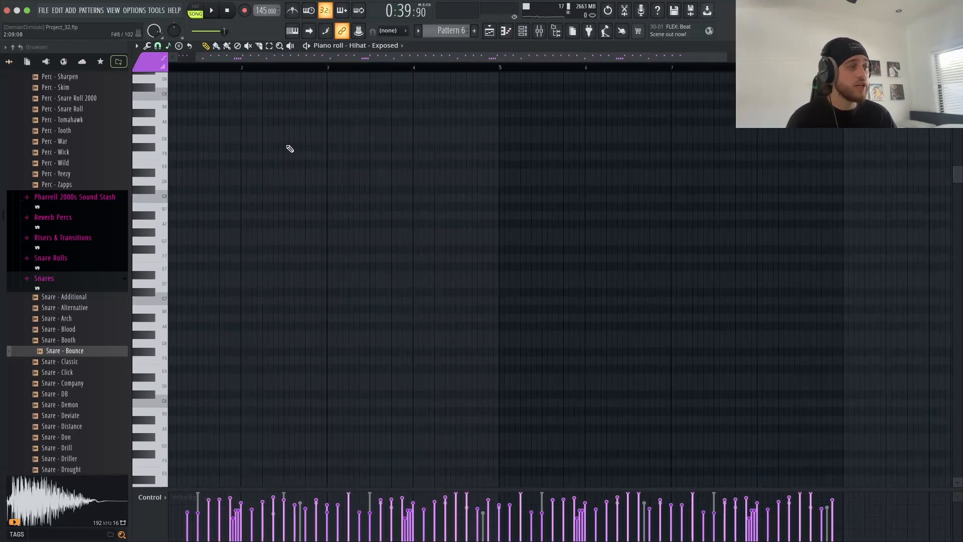
{"action": "scroll", "coordinate": [309, 117], "scroll_direction": "down", "scroll_amount": 4}
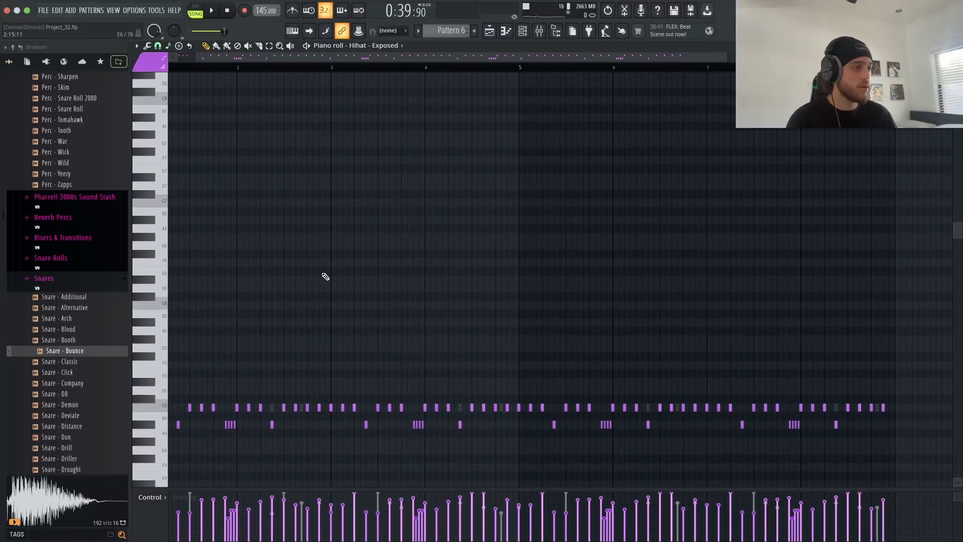
{"action": "left_click_drag", "start_coordinate": [237, 60], "coordinate": [182, 69]}
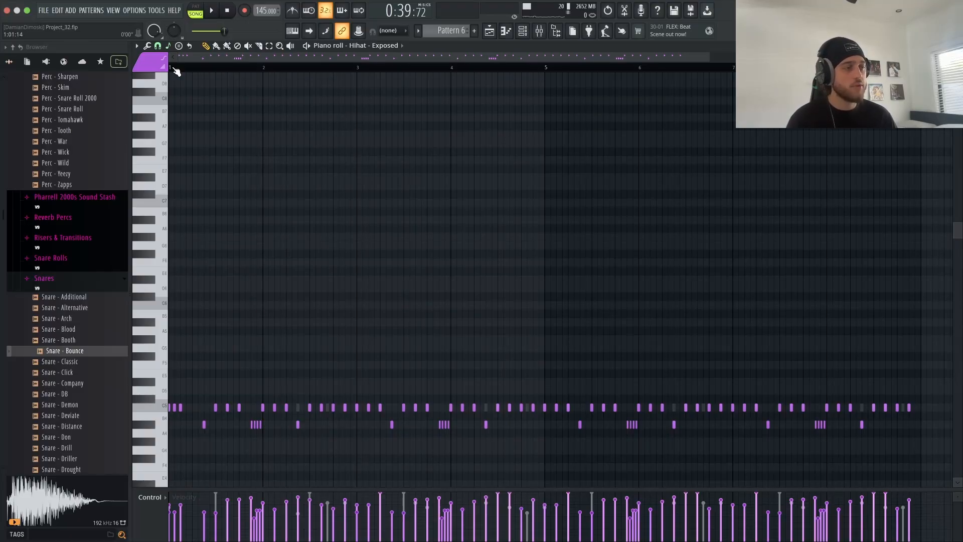
{"action": "scroll", "coordinate": [203, 95], "scroll_direction": "up", "scroll_amount": 3}
{"action": "left_click_drag", "start_coordinate": [228, 59], "coordinate": [216, 68]}
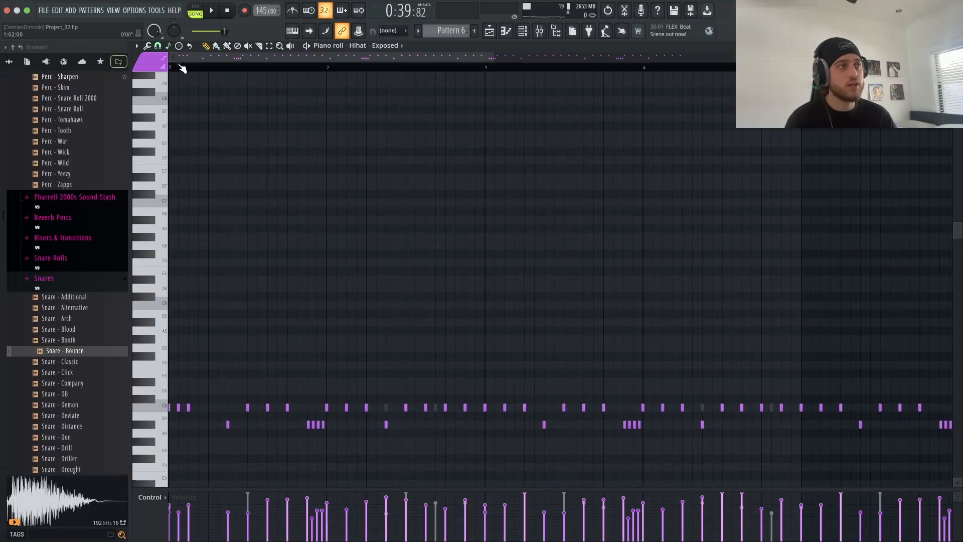
{"action": "key", "text": "space"}
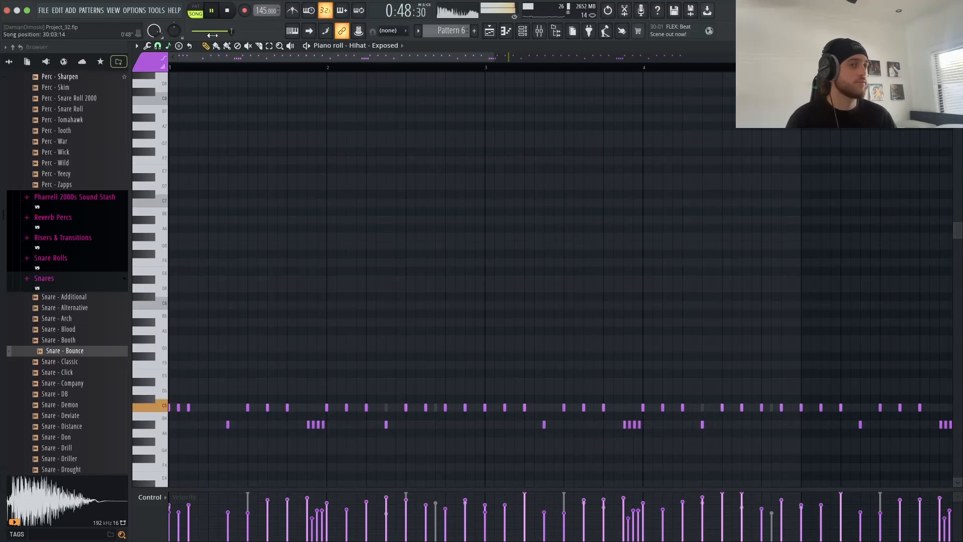
Step: Review the full eight bars of the Hihat - Exposed pattern during playback, then stop the playback
{"action": "scroll", "coordinate": [655, 139], "scroll_direction": "down", "scroll_amount": 2}
{"action": "scroll", "coordinate": [654, 140], "scroll_direction": "down", "scroll_amount": 3}
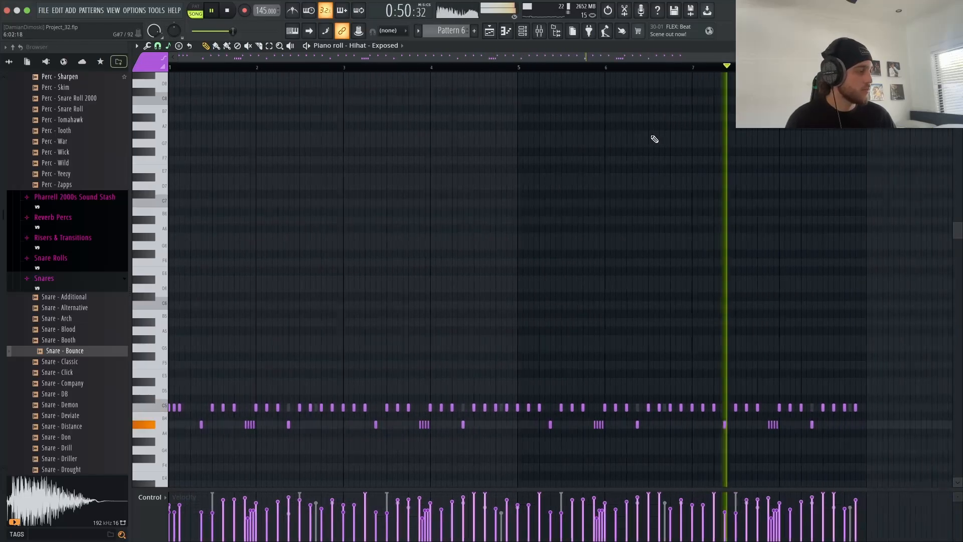
{"action": "key", "text": "space"}
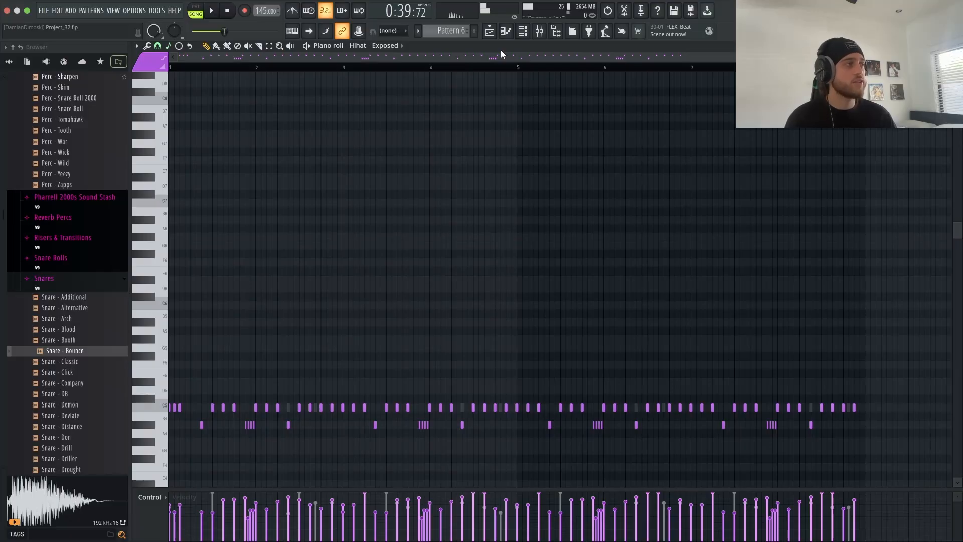
Step: Lower mixer insert 10, which carries Hihat - Exposed, to about -4.2 dB, check it in playback, and return to the channel rack
{"action": "left_click", "coordinate": [520, 37]}
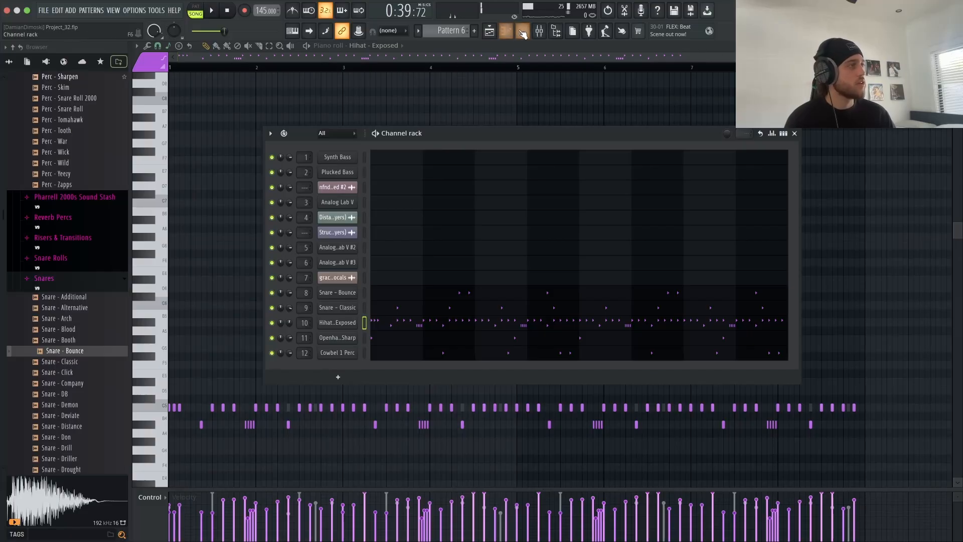
{"action": "left_click", "coordinate": [539, 34]}
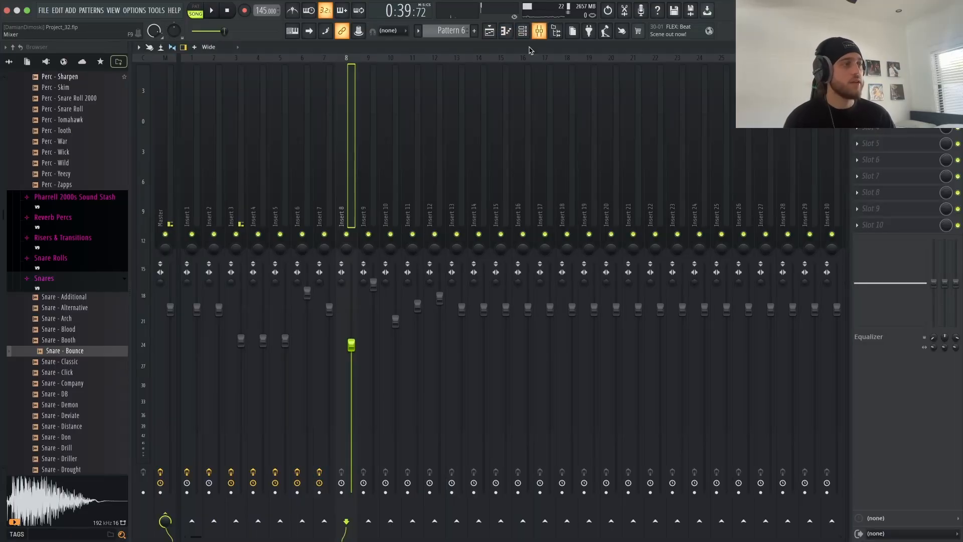
{"action": "left_click", "coordinate": [401, 219]}
{"action": "left_click_drag", "start_coordinate": [396, 320], "coordinate": [395, 336]}
{"action": "key", "text": "space"}
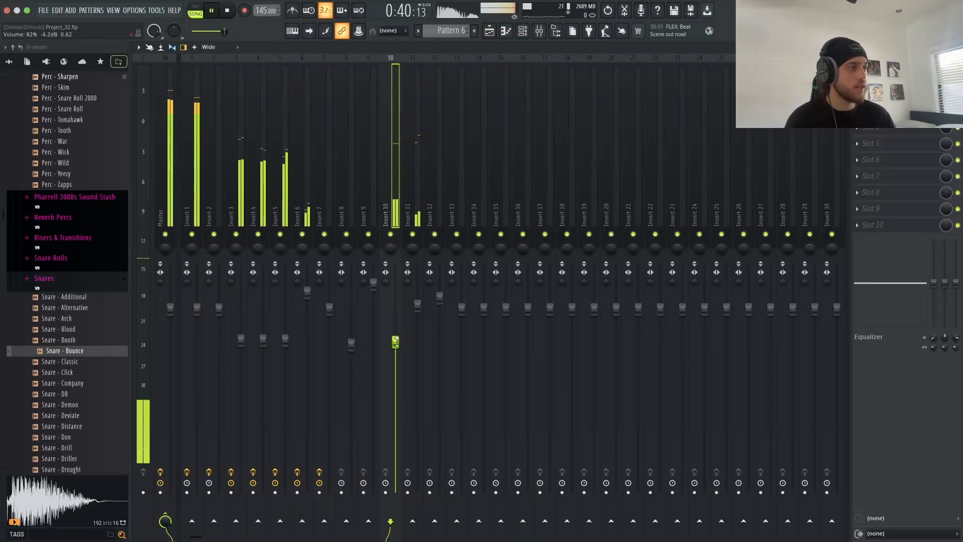
{"action": "left_click", "coordinate": [956, 47]}
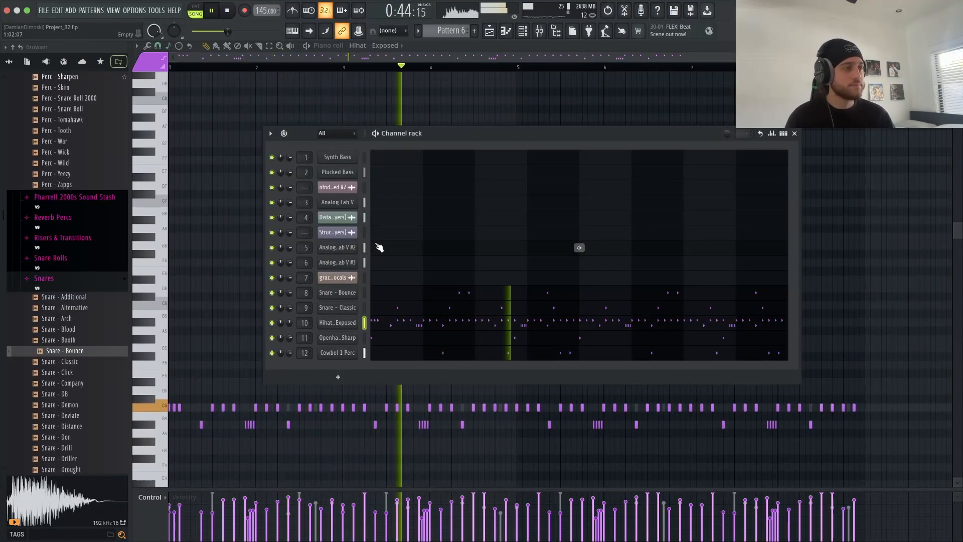
{"action": "key", "text": "space"}
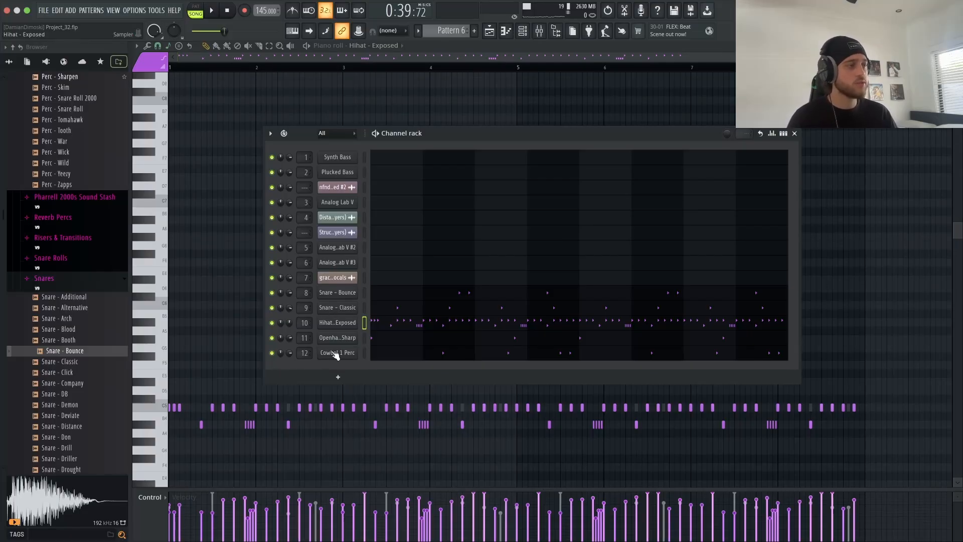
Step: Open the Openhat - Sharp notes in the piano roll and play the pattern to hear the open hats
{"action": "right_click", "coordinate": [347, 337]}
{"action": "left_click", "coordinate": [372, 336]}
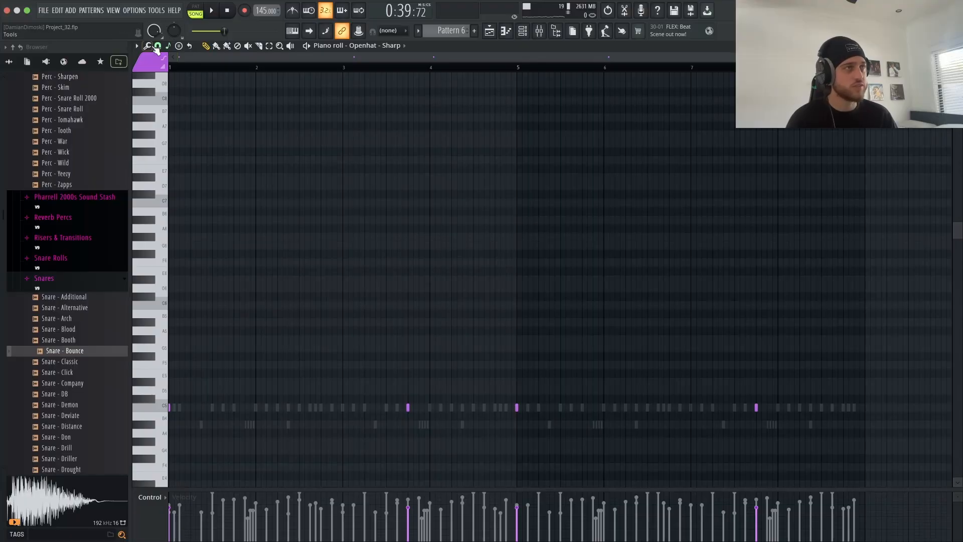
{"action": "key", "text": "space"}
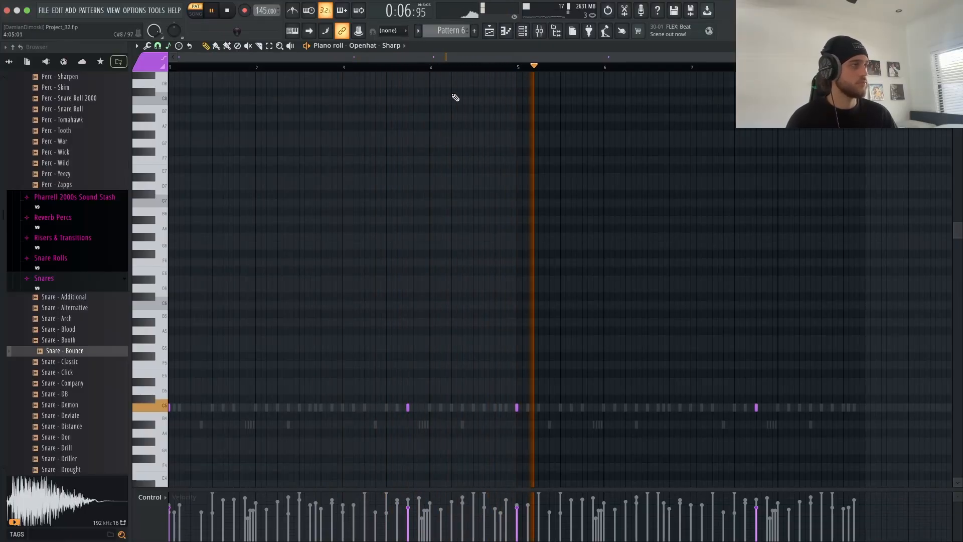
{"action": "key", "text": "space"}
Step: Open the Cowbel 1 Perc notes in the piano roll and examine their placement across the pattern
{"action": "left_click", "coordinate": [524, 31]}
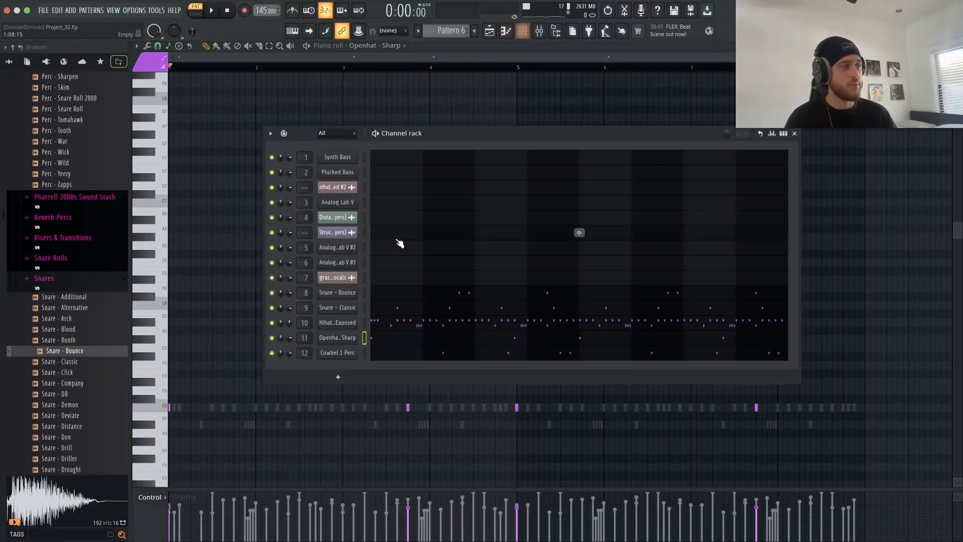
{"action": "right_click", "coordinate": [359, 353]}
{"action": "left_click", "coordinate": [397, 351]}
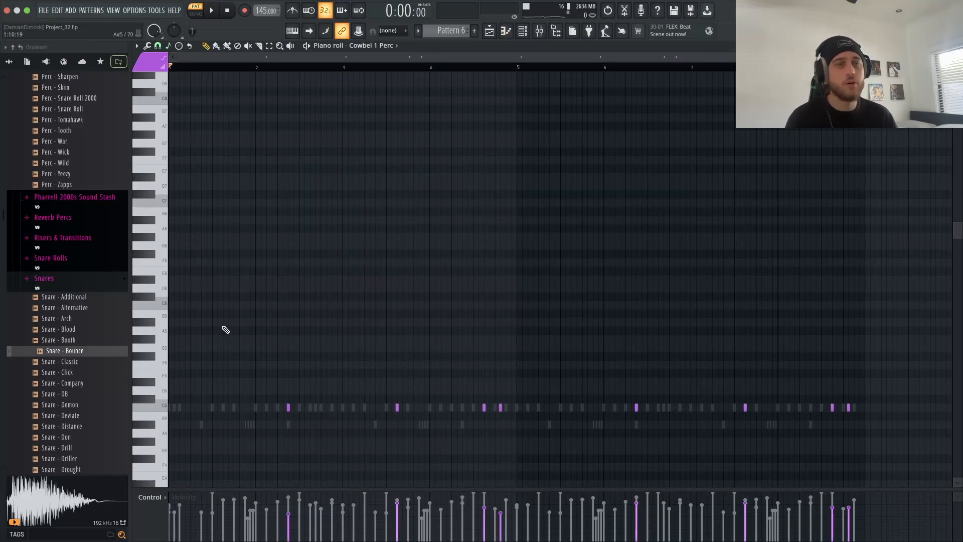
{"action": "scroll", "coordinate": [222, 328], "scroll_direction": "up", "scroll_amount": 3, "text": "ctrl"}
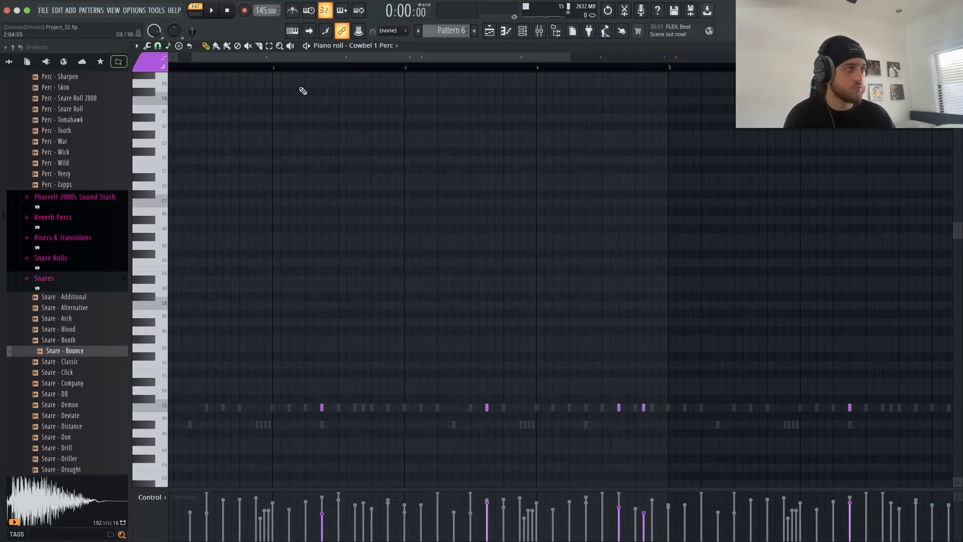
{"action": "left_click_drag", "start_coordinate": [300, 59], "coordinate": [224, 67]}
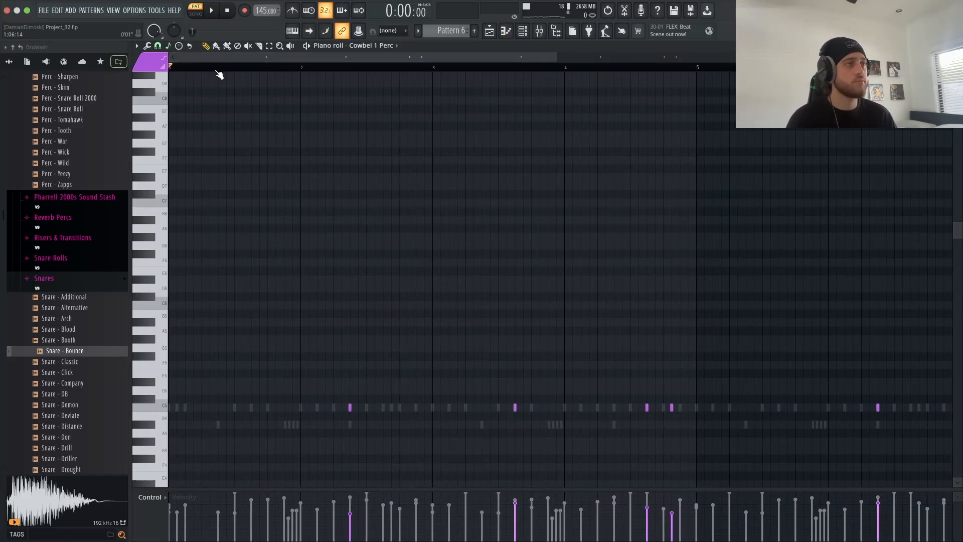
{"action": "scroll", "coordinate": [219, 74], "scroll_direction": "down", "scroll_amount": 5, "text": "ctrl"}
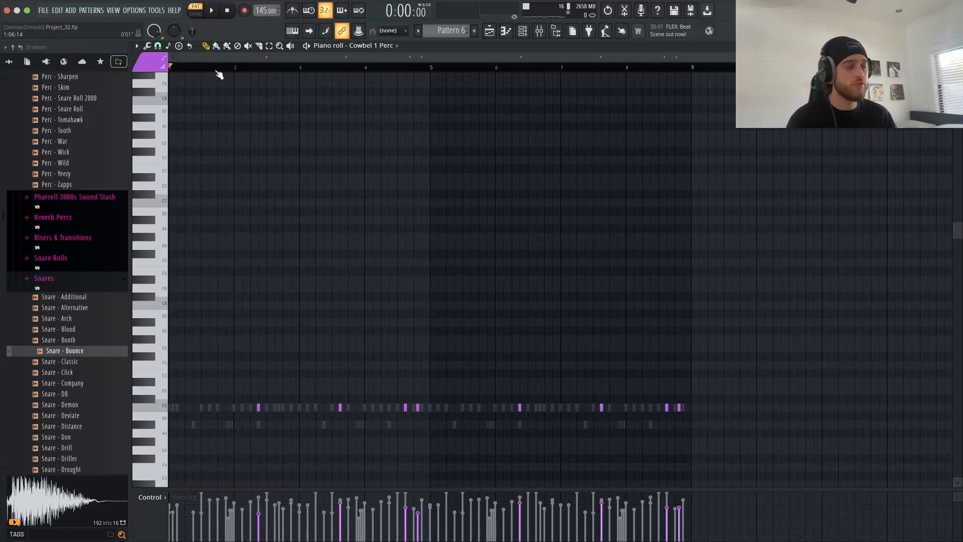
{"action": "scroll", "coordinate": [219, 74], "scroll_direction": "up", "scroll_amount": 1}
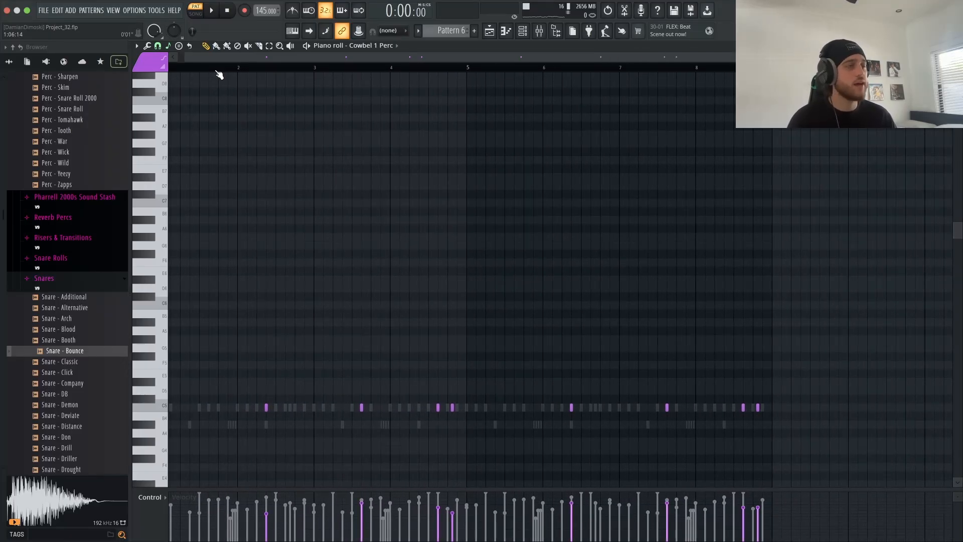
Step: Play Pattern 6 from bar 2 to hear how the Cowbel 1 Perc hits sit with the other drums
{"action": "left_click", "coordinate": [234, 67]}
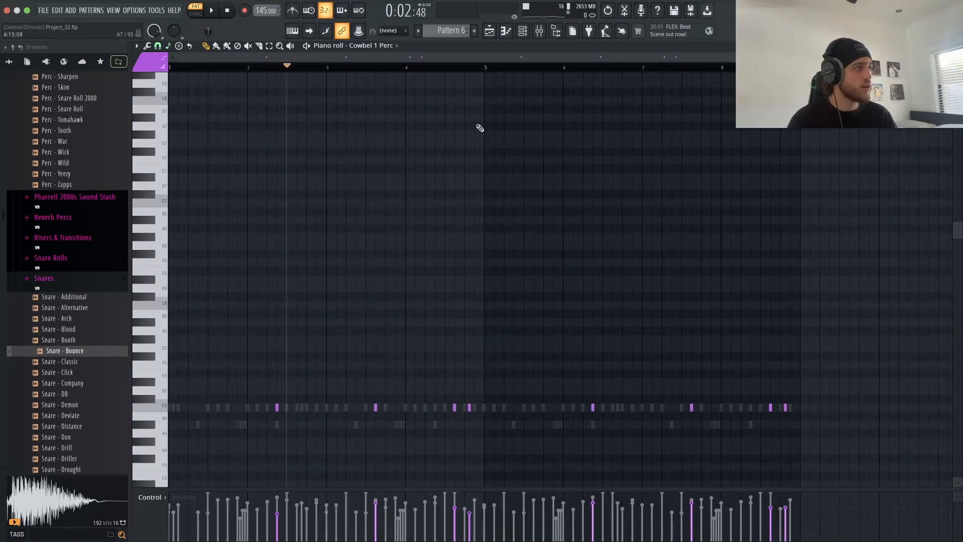
{"action": "scroll", "coordinate": [466, 133], "scroll_direction": "down", "scroll_amount": 2}
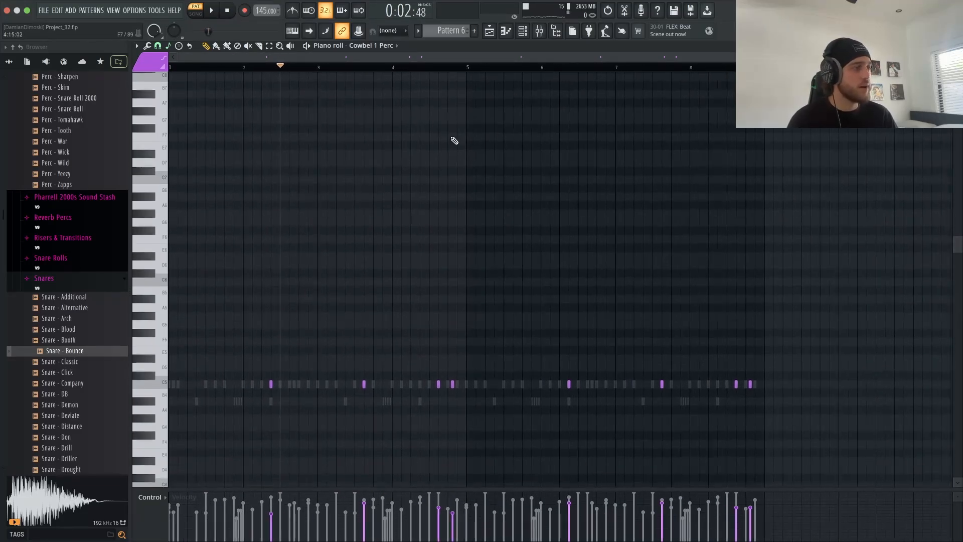
{"action": "left_click", "coordinate": [244, 67]}
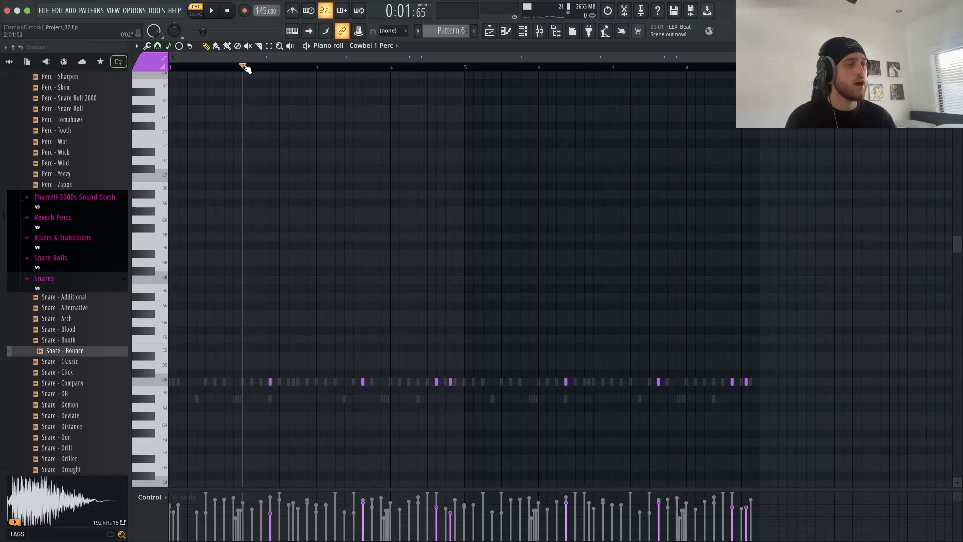
{"action": "scroll", "coordinate": [244, 68], "scroll_direction": "up", "scroll_amount": 3}
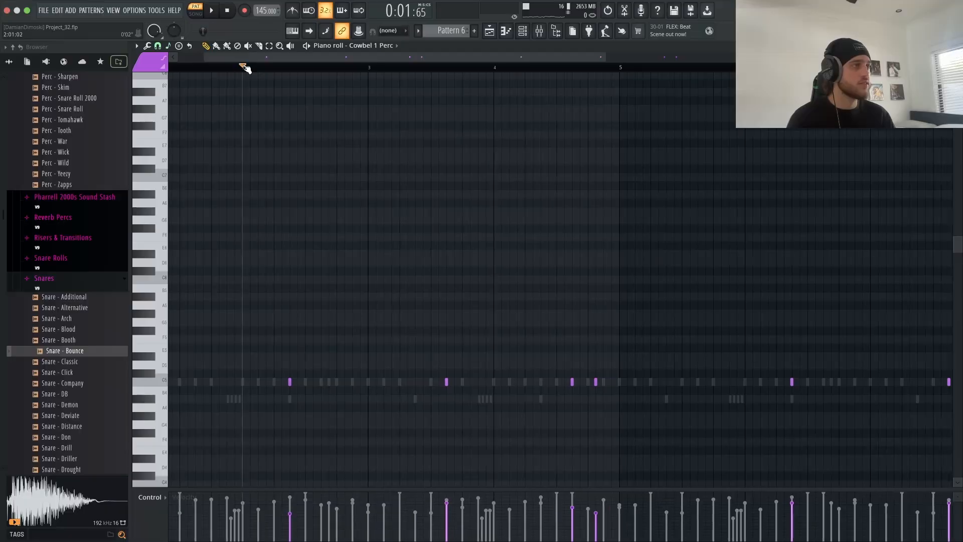
{"action": "scroll", "coordinate": [245, 67], "scroll_direction": "down", "scroll_amount": 3}
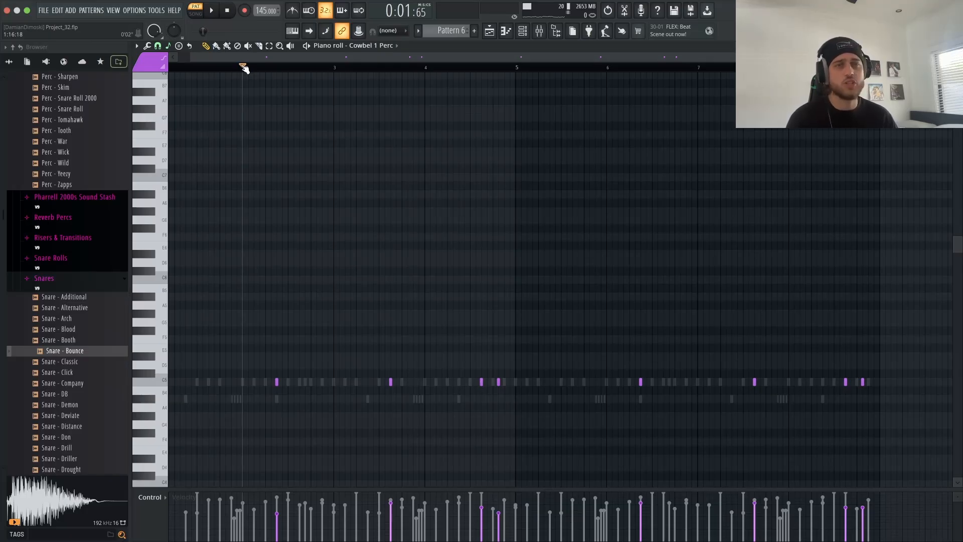
{"action": "left_click", "coordinate": [244, 68]}
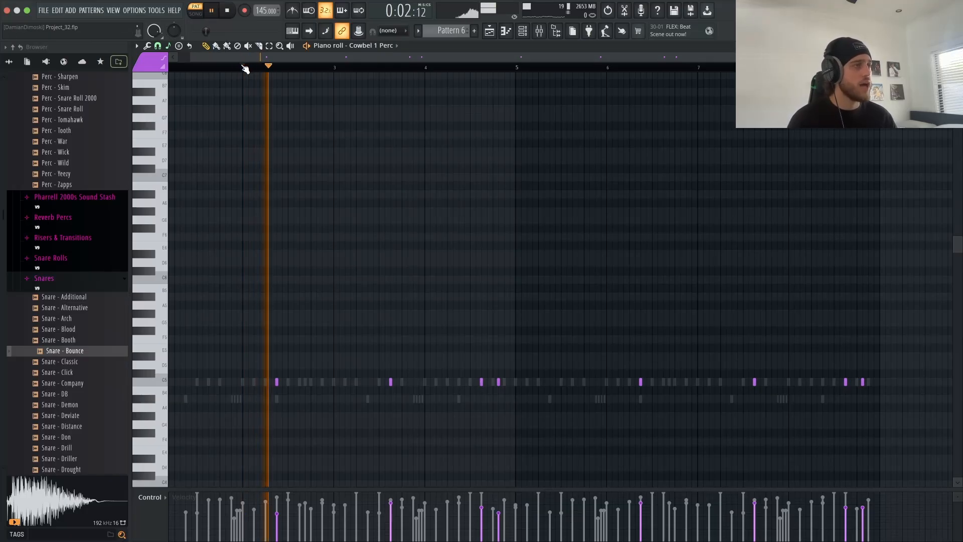
{"action": "scroll", "coordinate": [245, 68], "scroll_direction": "down", "scroll_amount": 2}
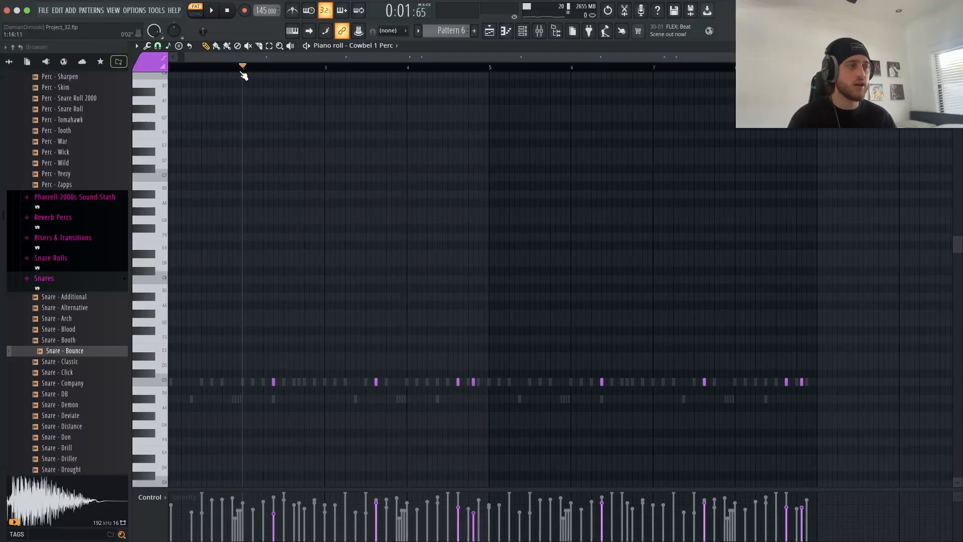
{"action": "key", "text": "space"}
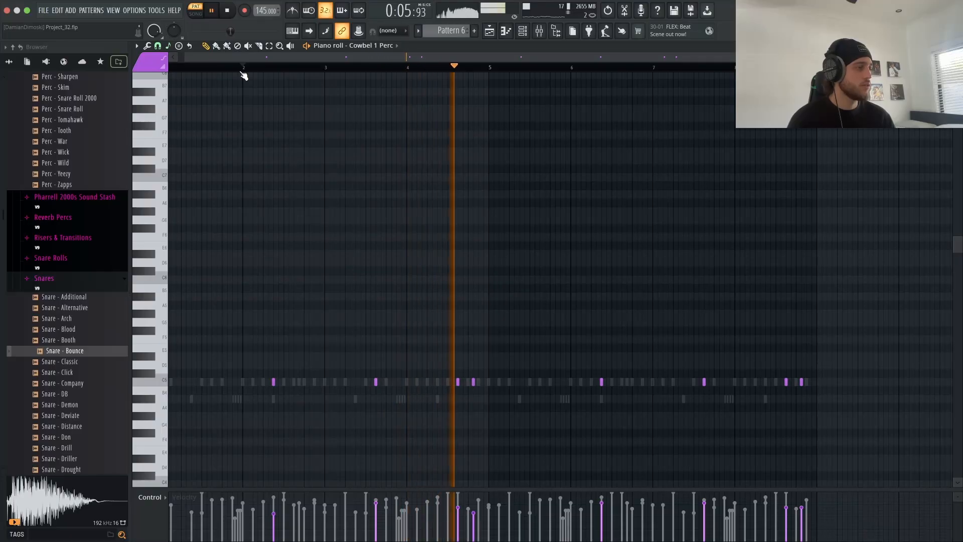
{"action": "key", "text": "space"}
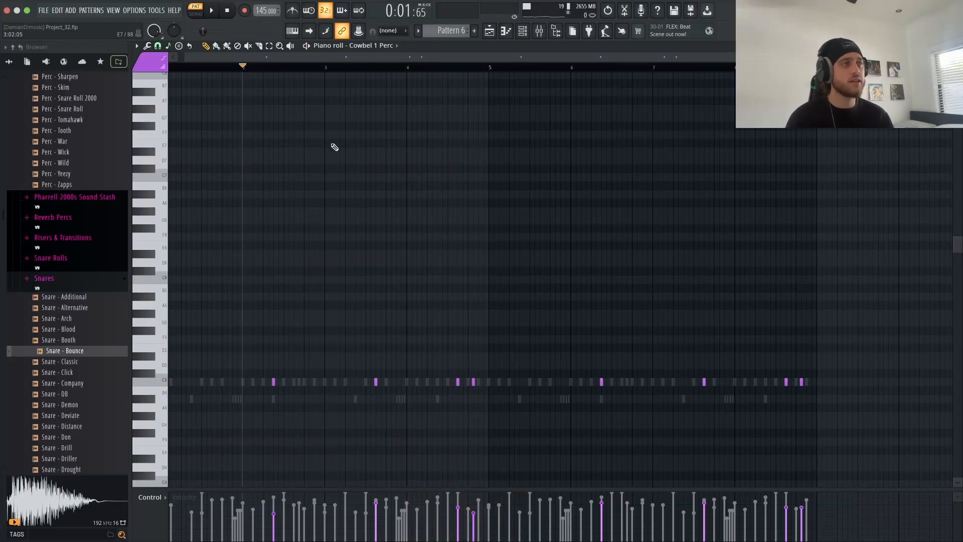
{"action": "scroll", "coordinate": [341, 168], "scroll_direction": "down", "scroll_amount": 2}
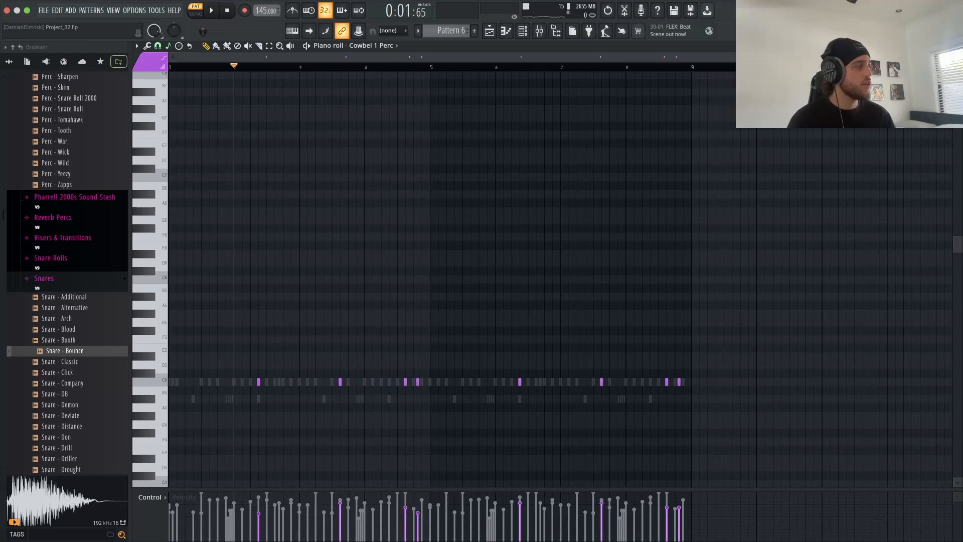
Step: Return to the playlist, close the channel rack, and play the arrangement from bar 25, where Pattern 6 begins
{"action": "key", "text": "Escape"}
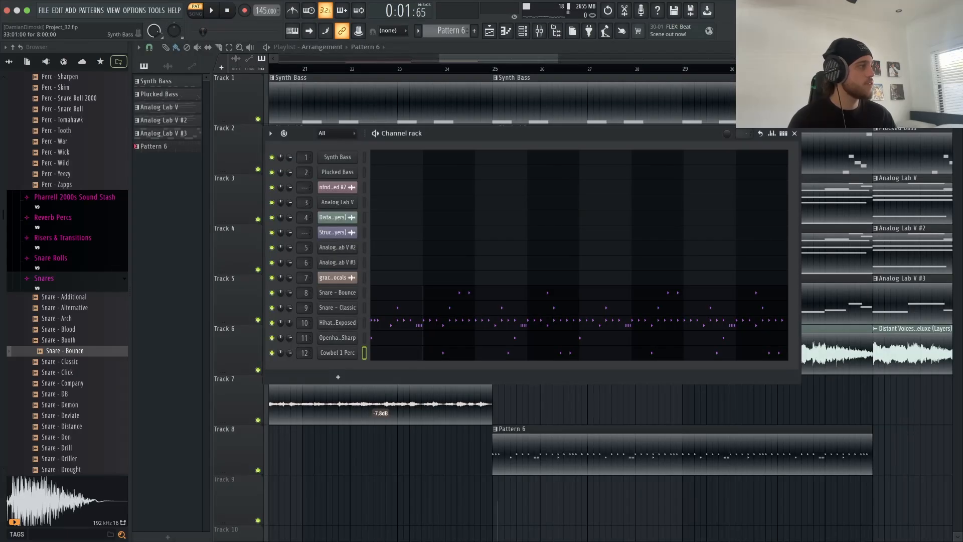
{"action": "left_click", "coordinate": [795, 134]}
{"action": "scroll", "coordinate": [516, 92], "scroll_direction": "down", "scroll_amount": 5}
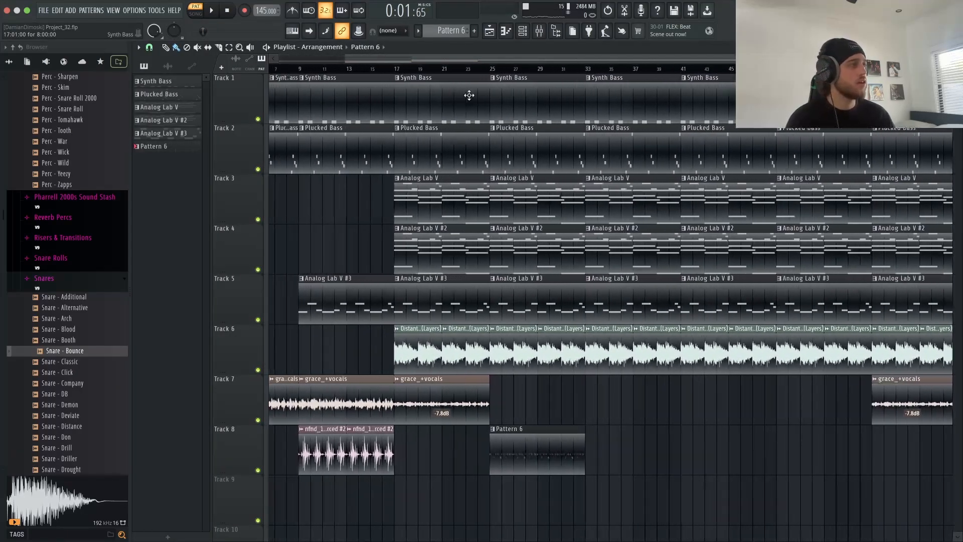
{"action": "scroll", "coordinate": [504, 70], "scroll_direction": "up", "scroll_amount": 1}
{"action": "left_click", "coordinate": [502, 68]}
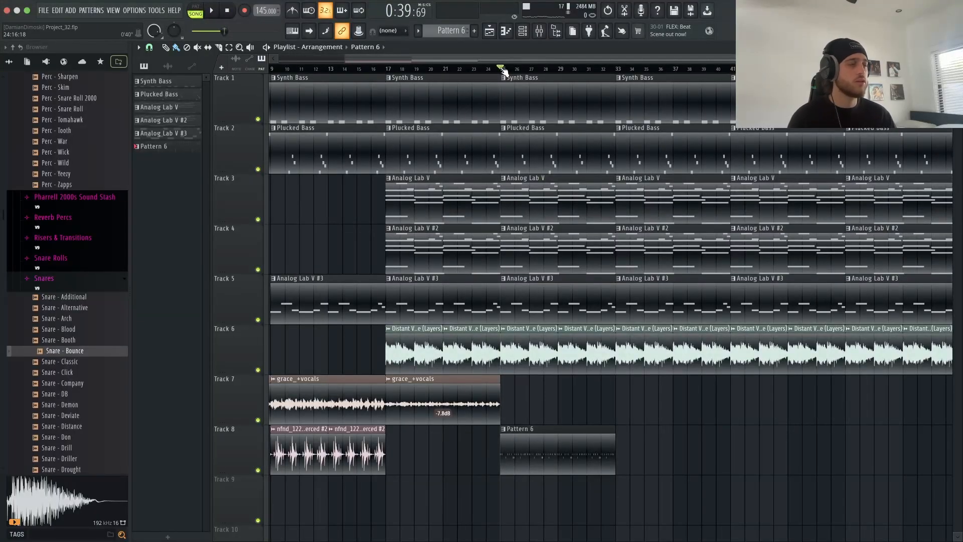
{"action": "scroll", "coordinate": [507, 217], "scroll_direction": "up", "scroll_amount": 3}
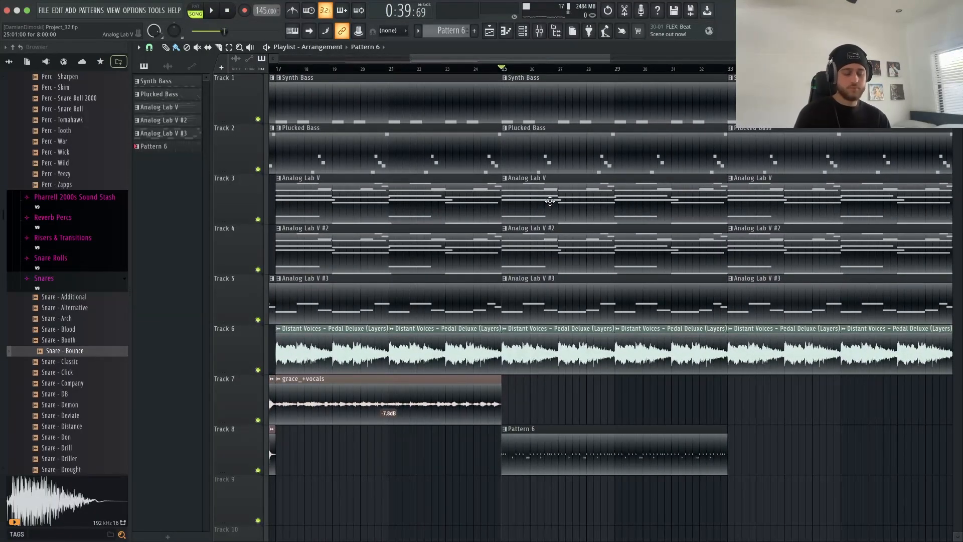
{"action": "key", "text": "space"}
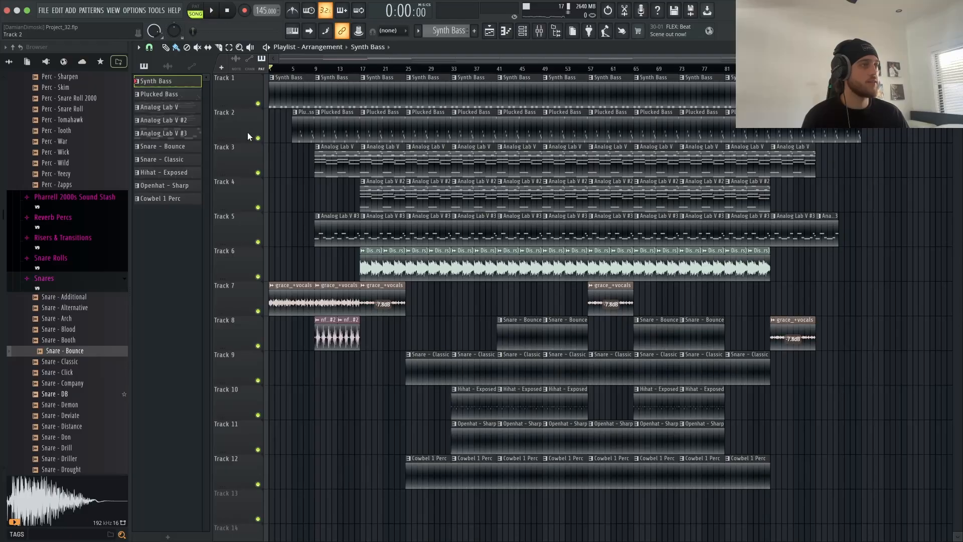
Step: Play the opening of the full arrangement and place the playhead at bar 5, where the Plucked Bass enters
{"action": "scroll", "coordinate": [290, 111], "scroll_direction": "up", "scroll_amount": 5}
{"action": "key", "text": "space"}
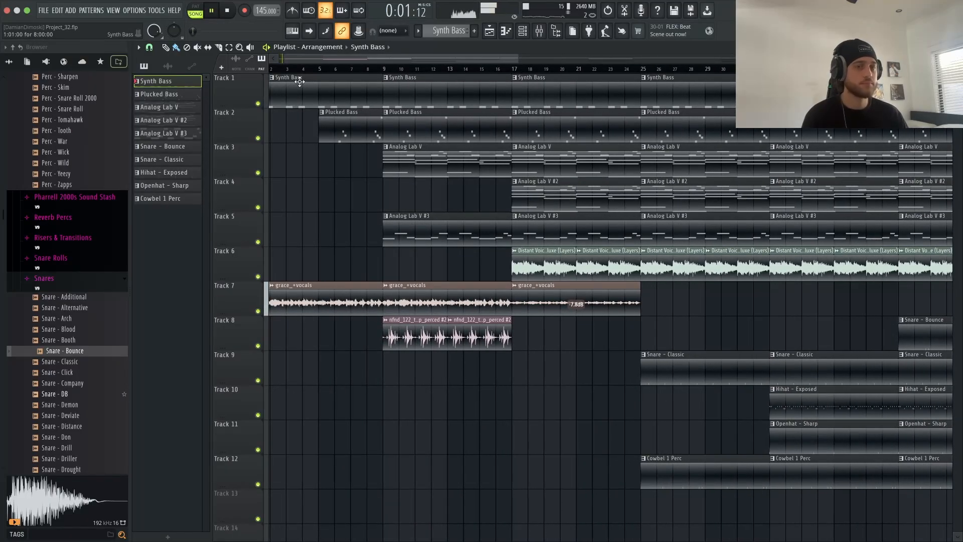
{"action": "left_click", "coordinate": [317, 69]}
{"action": "key", "text": "space"}
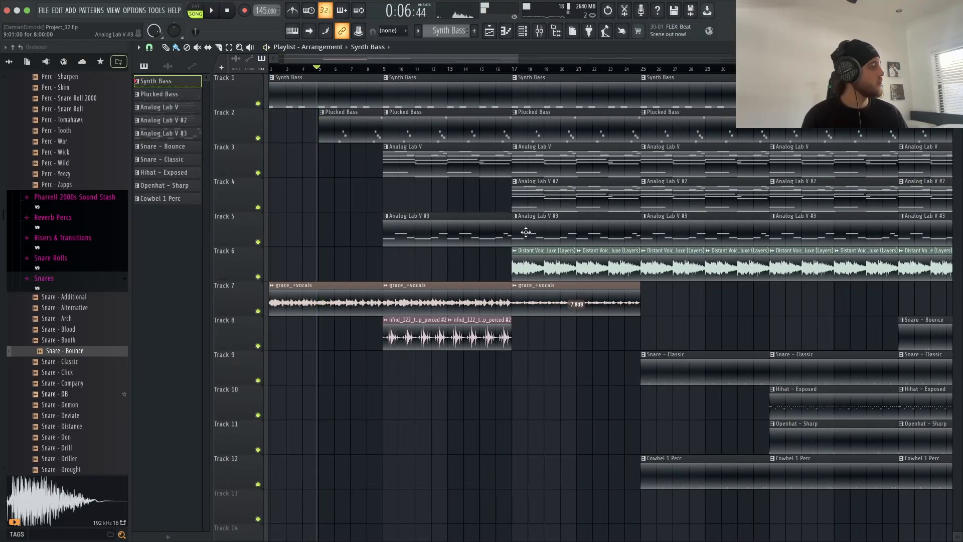
Step: Place the playhead at bar 17, where Analog Lab V #2 and the Distant Voices layer enter, and review that section
{"action": "scroll", "coordinate": [525, 232], "scroll_direction": "down", "scroll_amount": 5}
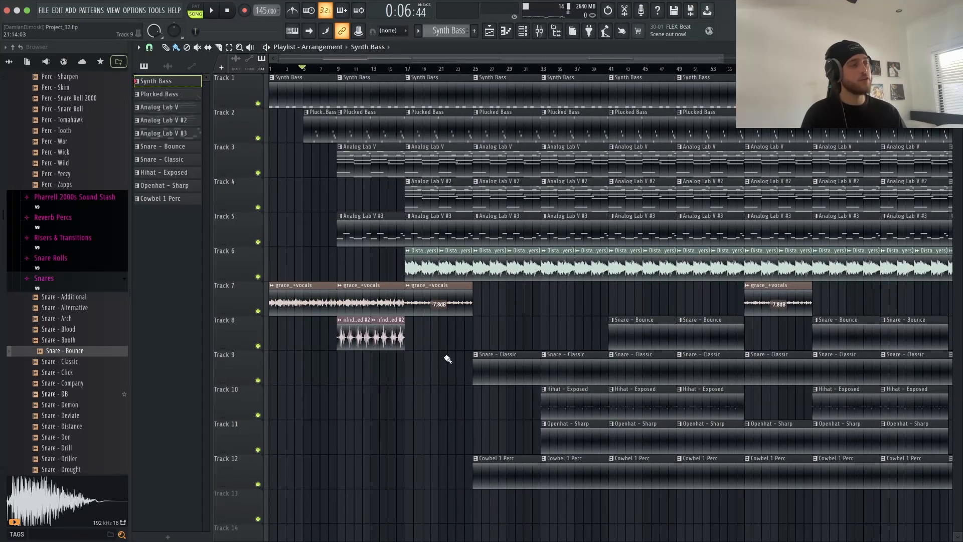
{"action": "left_click", "coordinate": [406, 70]}
{"action": "key", "text": "space"}
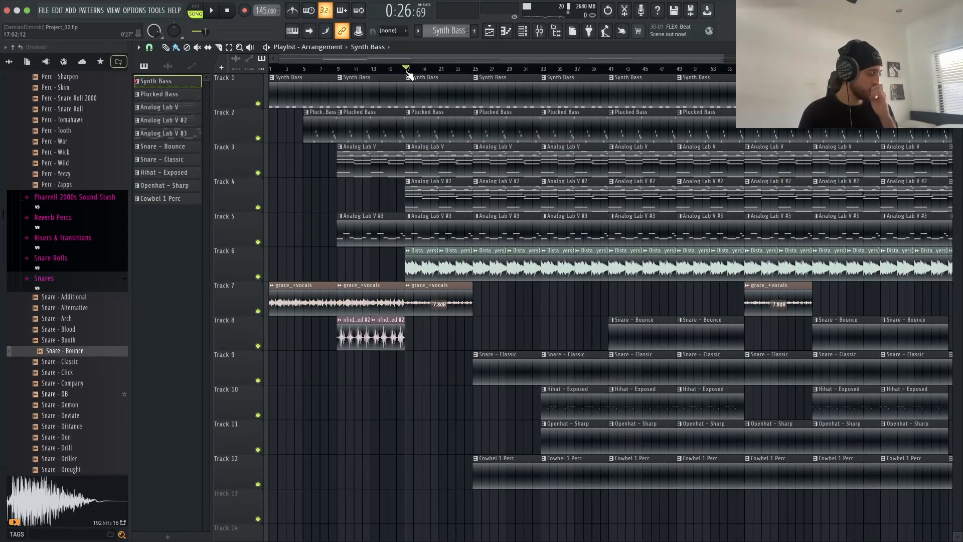
{"action": "scroll", "coordinate": [408, 73], "scroll_direction": "up", "scroll_amount": 3}
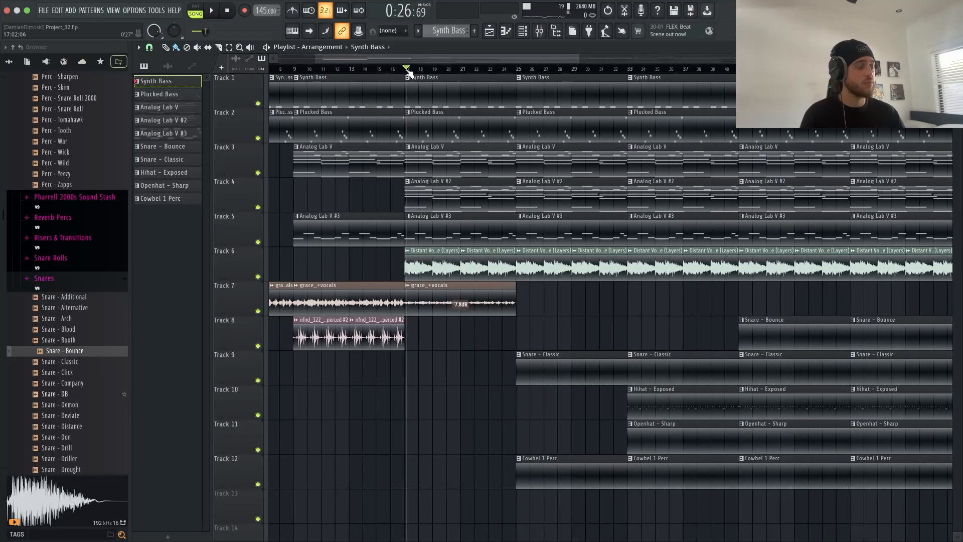
Step: Examine the full arrangement in the playlist, checking where each melodic layer, vocal clip and drum track enters and drops out
{"action": "scroll", "coordinate": [738, 176], "scroll_direction": "down", "scroll_amount": 4}
{"action": "scroll", "coordinate": [737, 176], "scroll_direction": "right", "scroll_amount": 2}
{"action": "scroll", "coordinate": [737, 176], "scroll_direction": "up", "scroll_amount": 4}
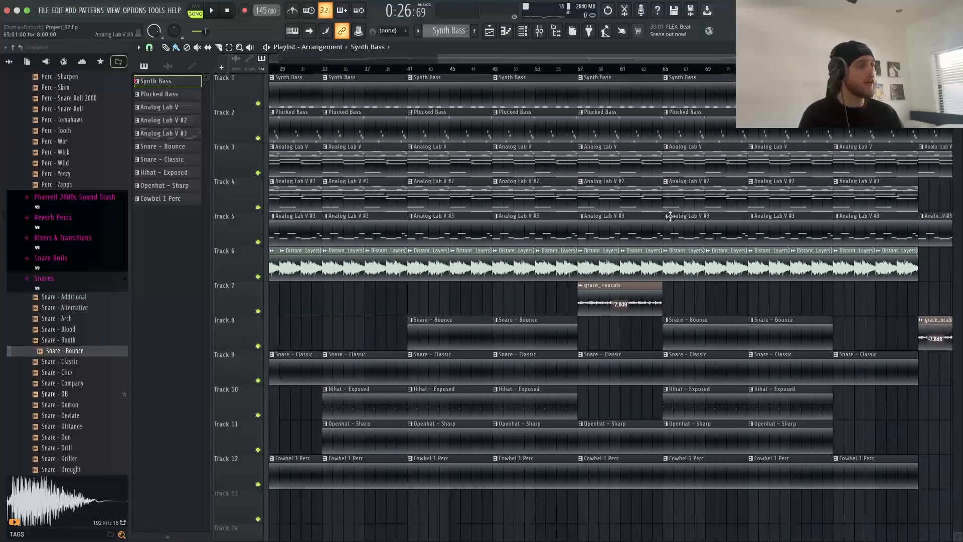
{"action": "scroll", "coordinate": [617, 285], "scroll_direction": "down", "scroll_amount": 4}
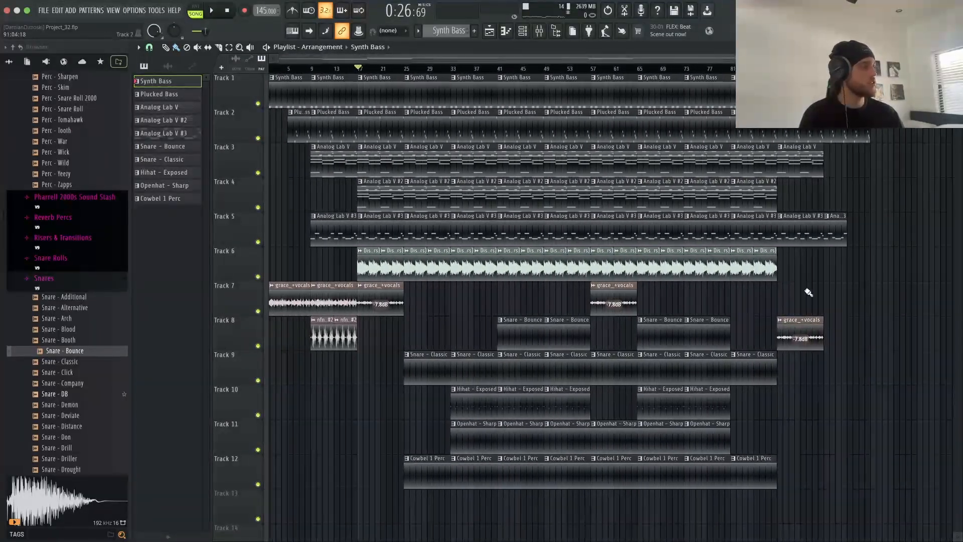
{"action": "scroll", "coordinate": [252, 310], "scroll_direction": "up", "scroll_amount": 2}
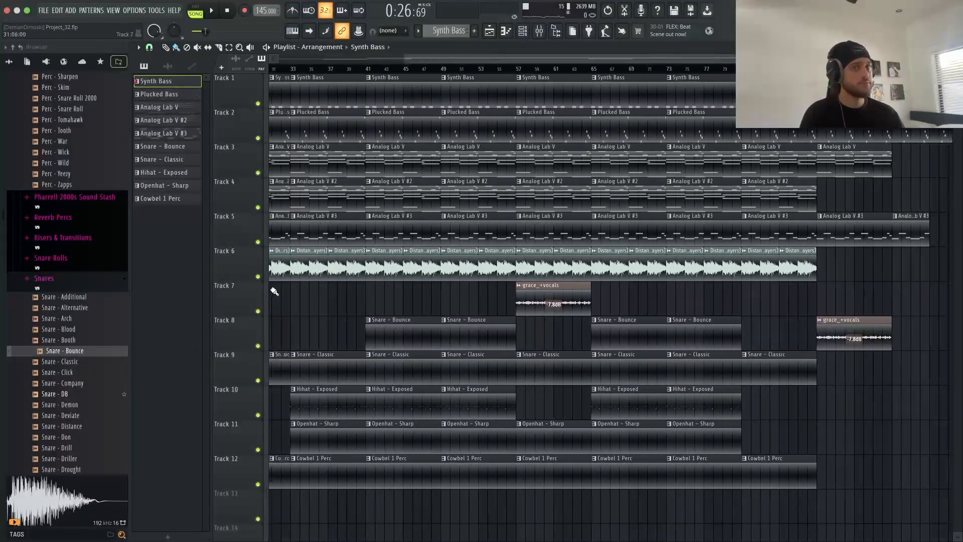
{"action": "scroll", "coordinate": [389, 286], "scroll_direction": "down", "scroll_amount": 4}
{"action": "scroll", "coordinate": [390, 286], "scroll_direction": "left", "scroll_amount": 3}
{"action": "scroll", "coordinate": [430, 338], "scroll_direction": "up", "scroll_amount": 3}
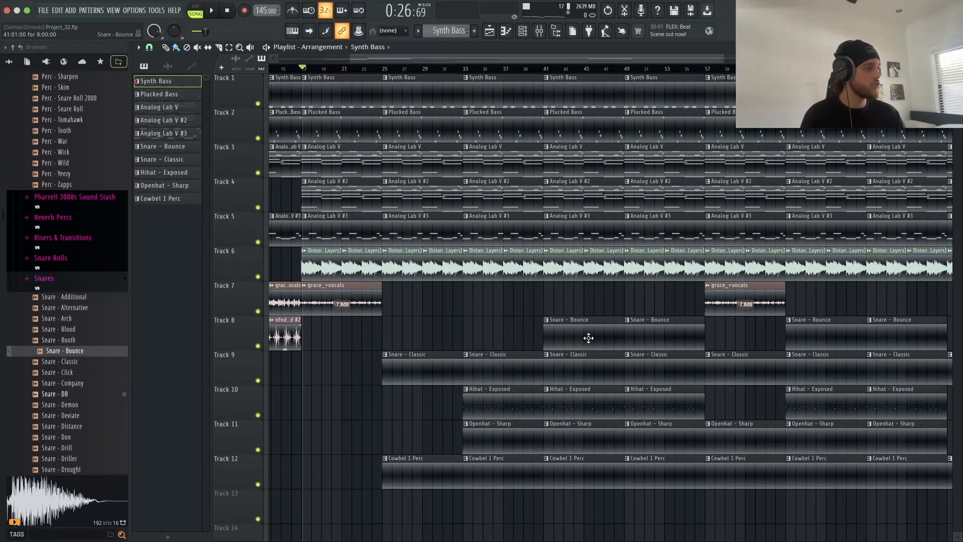
{"action": "scroll", "coordinate": [753, 336], "scroll_direction": "down", "scroll_amount": 2}
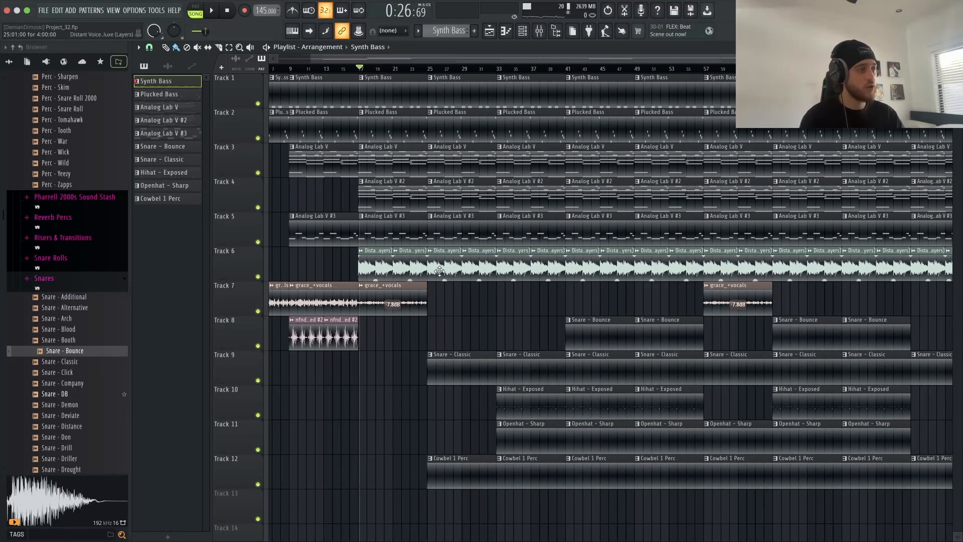
{"action": "scroll", "coordinate": [440, 271], "scroll_direction": "up", "scroll_amount": 1}
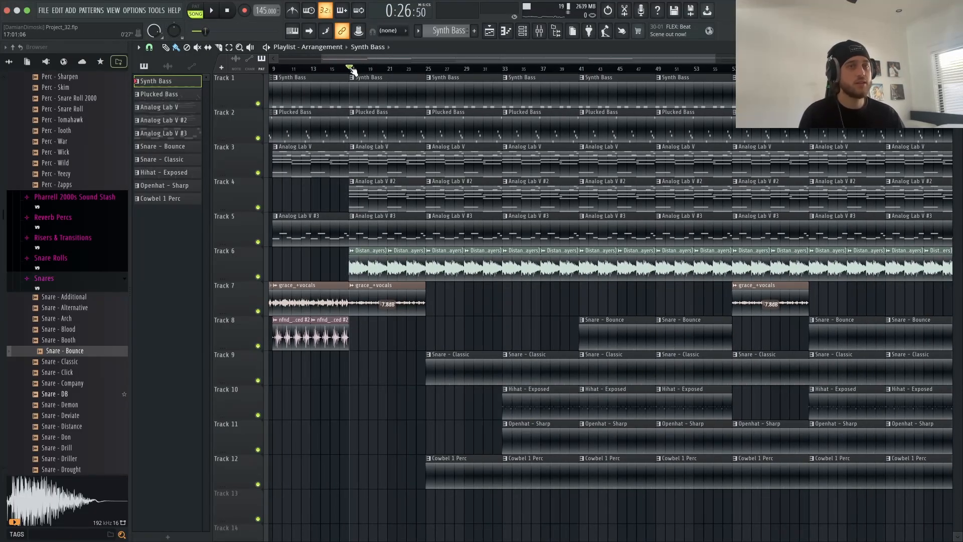
Step: Play the arrangement from bar 17 through the drum entries at bars 25, 33 and 41, and stop playback before bar 57
{"action": "key", "text": "space"}
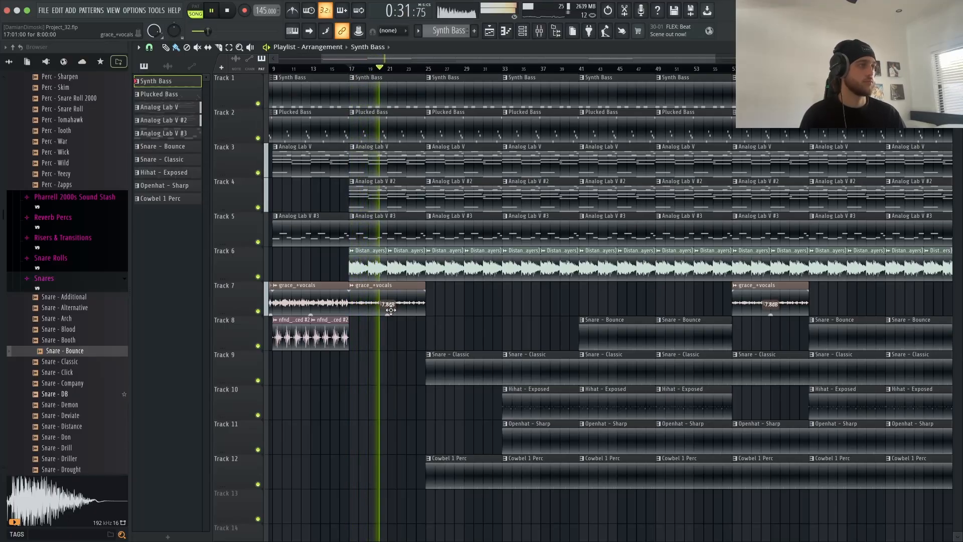
{"action": "scroll", "coordinate": [449, 318], "scroll_direction": "up", "scroll_amount": 1}
{"action": "scroll", "coordinate": [449, 317], "scroll_direction": "up", "scroll_amount": 1}
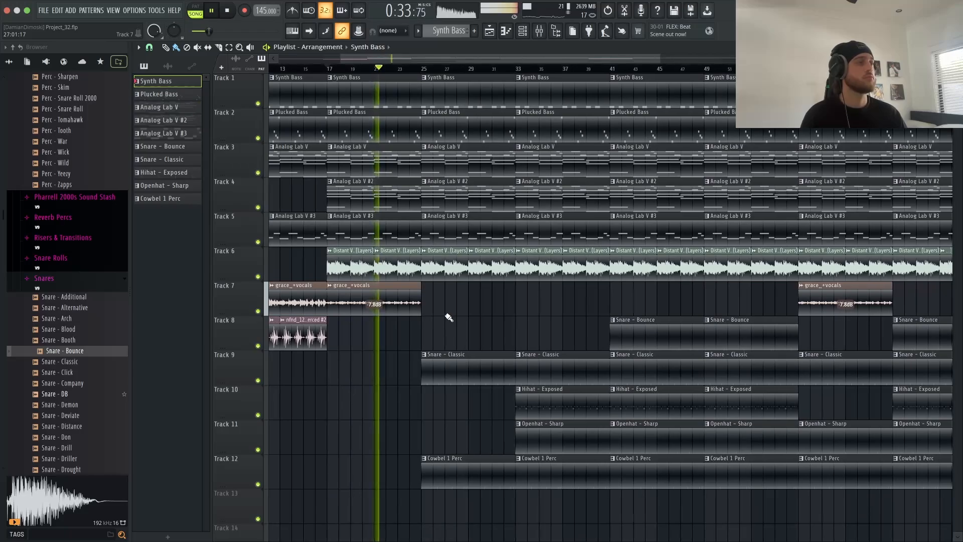
{"action": "scroll", "coordinate": [449, 317], "scroll_direction": "up", "scroll_amount": 1}
{"action": "scroll", "coordinate": [449, 317], "scroll_direction": "up", "scroll_amount": 1}
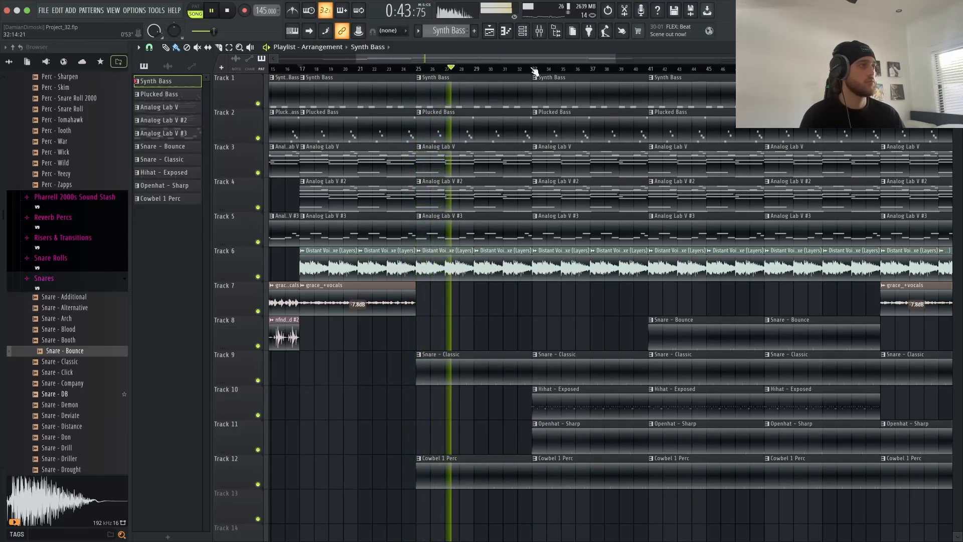
{"action": "left_click_drag", "start_coordinate": [540, 59], "coordinate": [652, 55]}
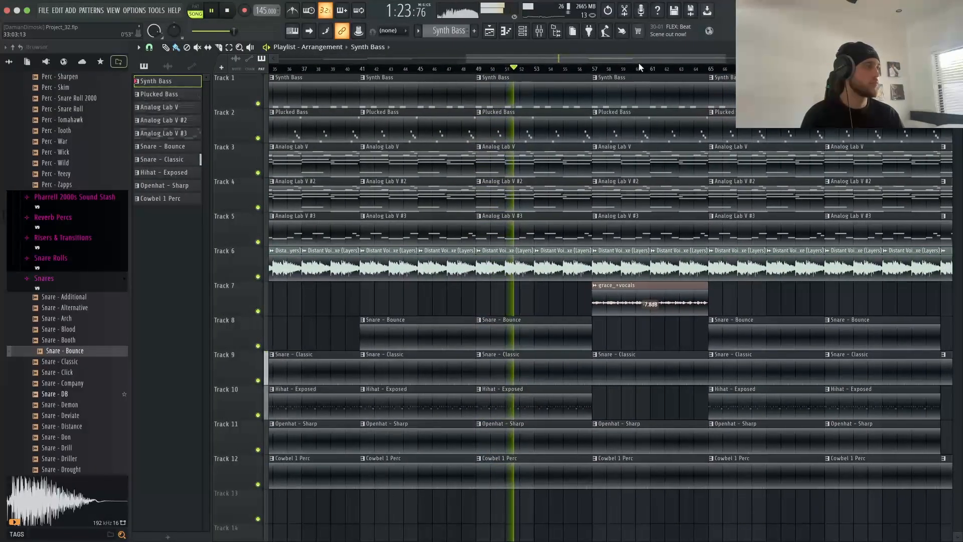
{"action": "key", "text": "space"}
Step: Compare the drum sections around the mid-track breakdown and place the playhead at bar 57, where the grace_+vocals clip returns
{"action": "left_click", "coordinate": [587, 69]}
{"action": "left_click", "coordinate": [578, 69]}
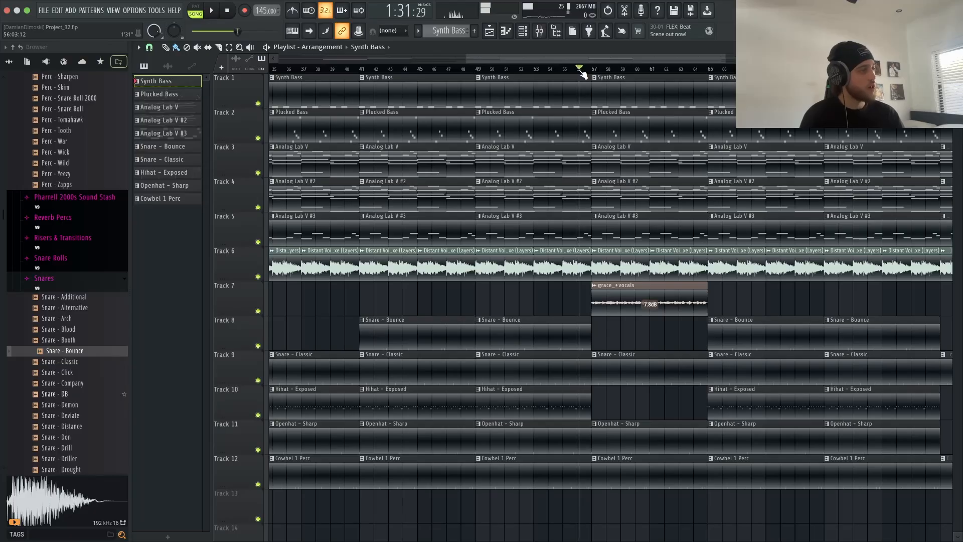
{"action": "scroll", "coordinate": [586, 76], "scroll_direction": "down", "scroll_amount": 5}
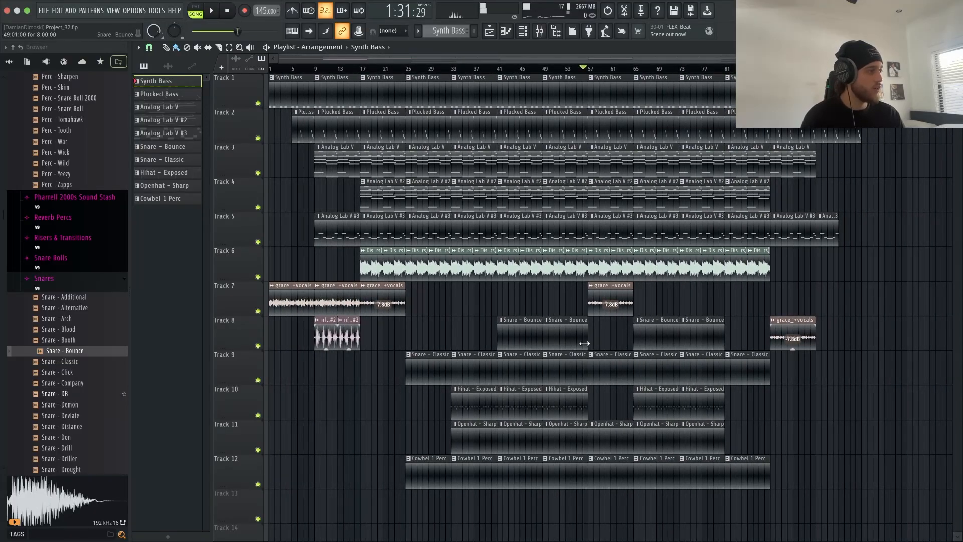
{"action": "left_click_drag", "start_coordinate": [513, 300], "coordinate": [570, 473]}
{"action": "left_click", "coordinate": [864, 535], "text": "super"}
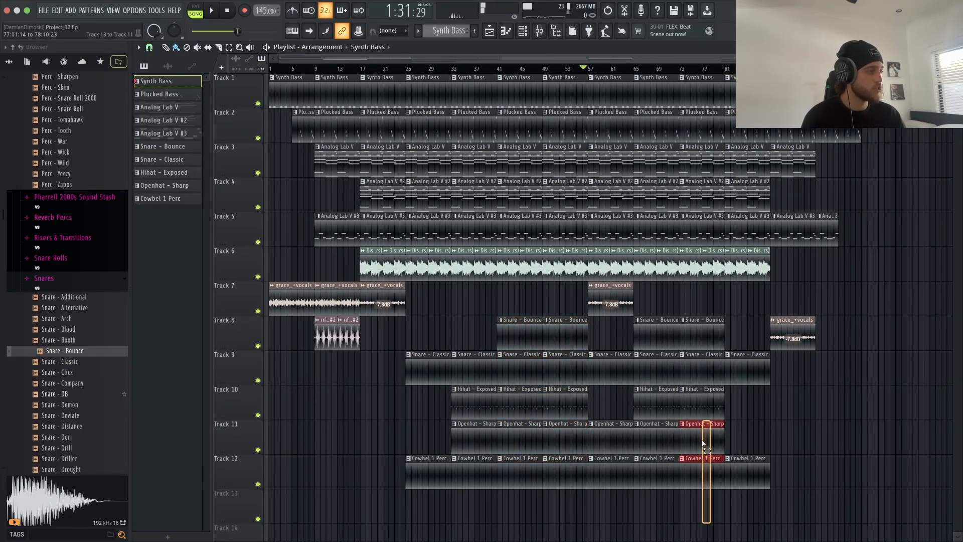
{"action": "left_click_drag", "start_coordinate": [666, 364], "coordinate": [655, 302]}
{"action": "left_click", "coordinate": [654, 301], "text": "super"}
{"action": "scroll", "coordinate": [566, 136], "scroll_direction": "up", "scroll_amount": 5}
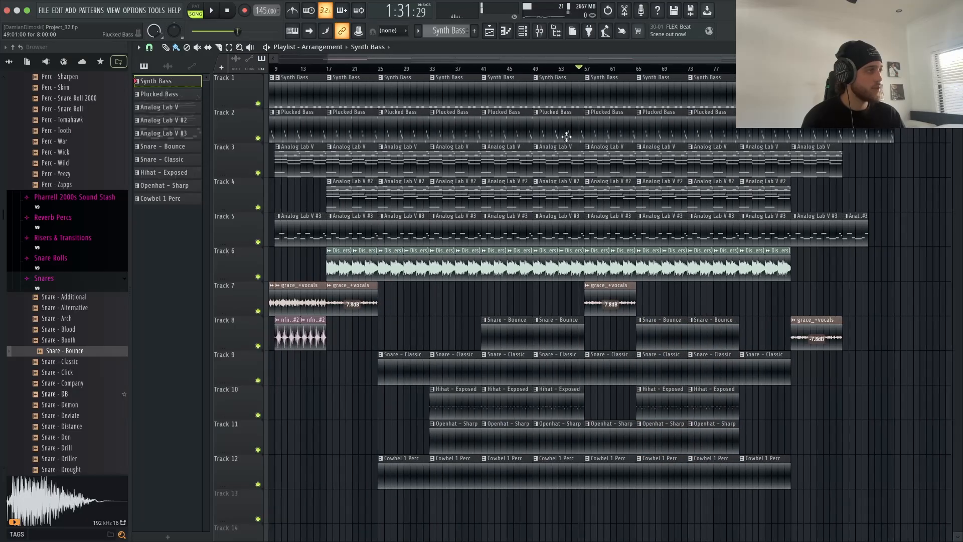
{"action": "scroll", "coordinate": [592, 88], "scroll_direction": "up", "scroll_amount": 3}
{"action": "left_click", "coordinate": [597, 70]}
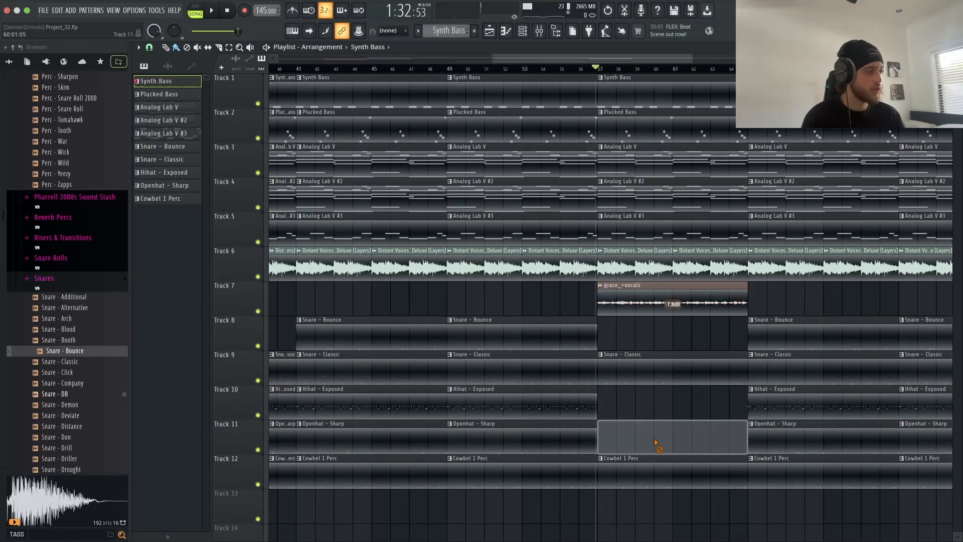
Step: Undo the deletion of the Openhat - Sharp clip at bar 57 and play the section from there
{"action": "key", "text": "super+z"}
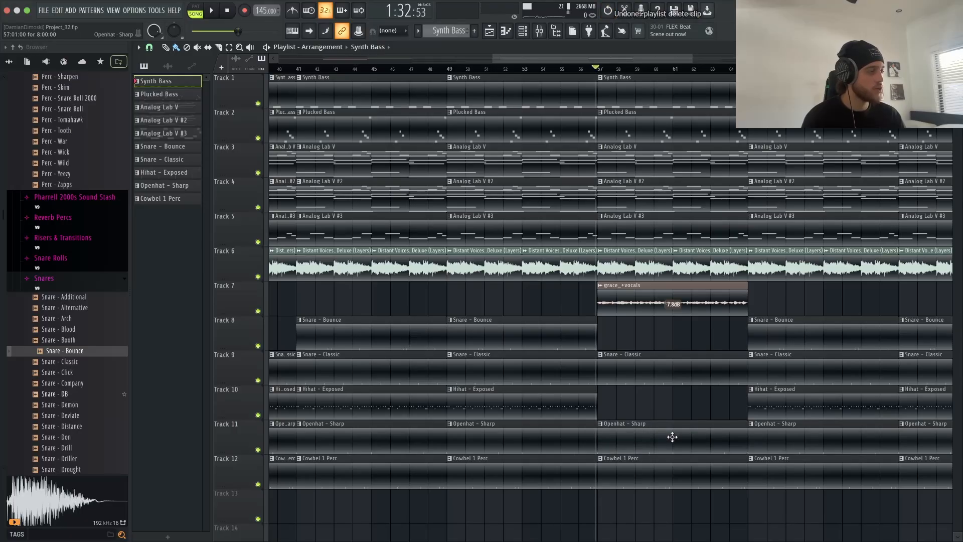
{"action": "key", "text": "space"}
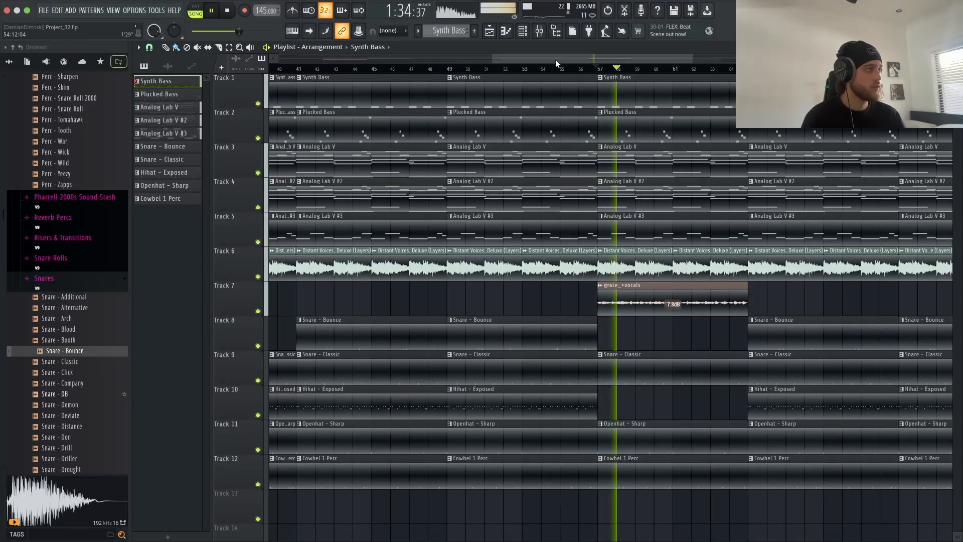
{"action": "left_click_drag", "start_coordinate": [556, 59], "coordinate": [631, 52]}
{"action": "key", "text": "space"}
Step: Place the playhead at bar 81, where the drums thin out, and play the outro to the end of the Plucked Bass
{"action": "scroll", "coordinate": [667, 261], "scroll_direction": "down", "scroll_amount": 5}
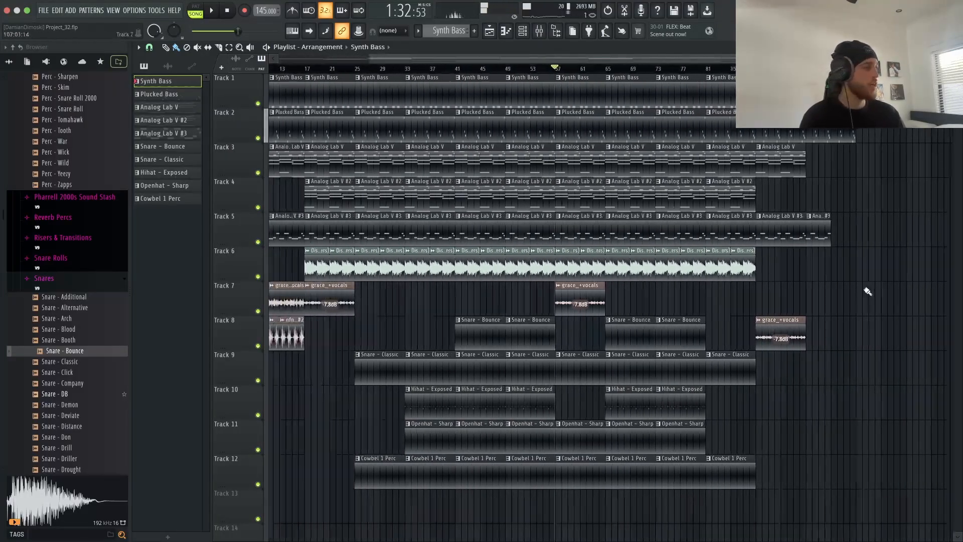
{"action": "scroll", "coordinate": [773, 233], "scroll_direction": "up", "scroll_amount": 4}
{"action": "left_click", "coordinate": [598, 70]}
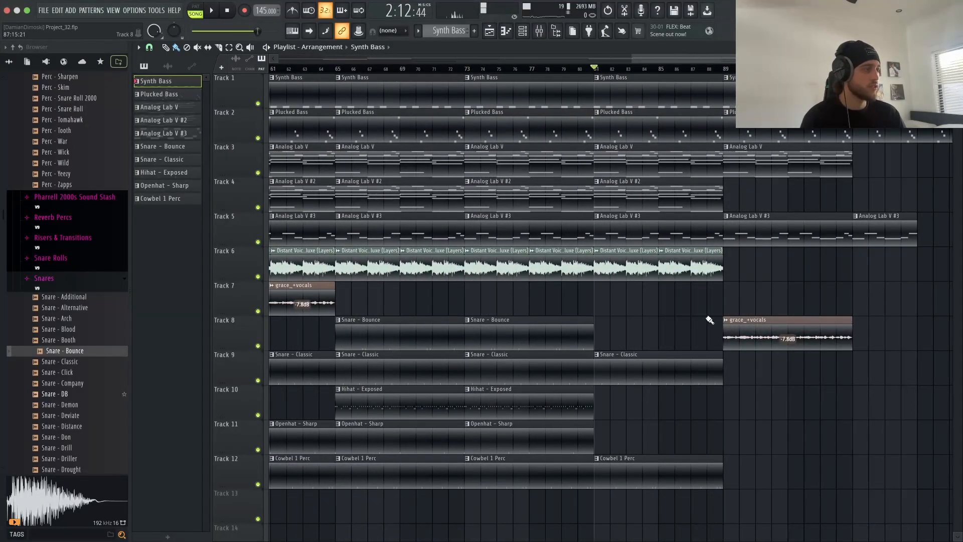
{"action": "scroll", "coordinate": [684, 327], "scroll_direction": "up", "scroll_amount": 3}
{"action": "scroll", "coordinate": [565, 331], "scroll_direction": "down", "scroll_amount": 3}
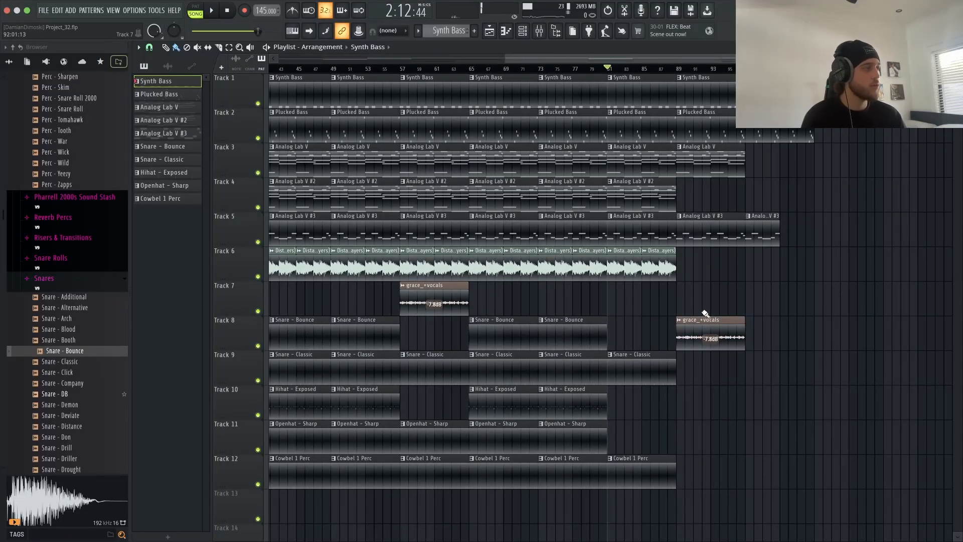
{"action": "scroll", "coordinate": [715, 263], "scroll_direction": "up", "scroll_amount": 3}
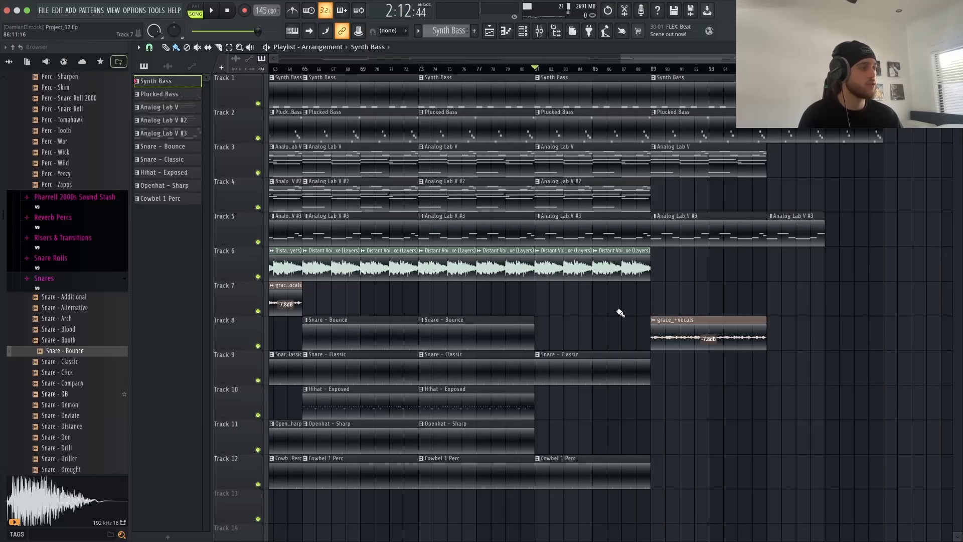
{"action": "key", "text": "space"}
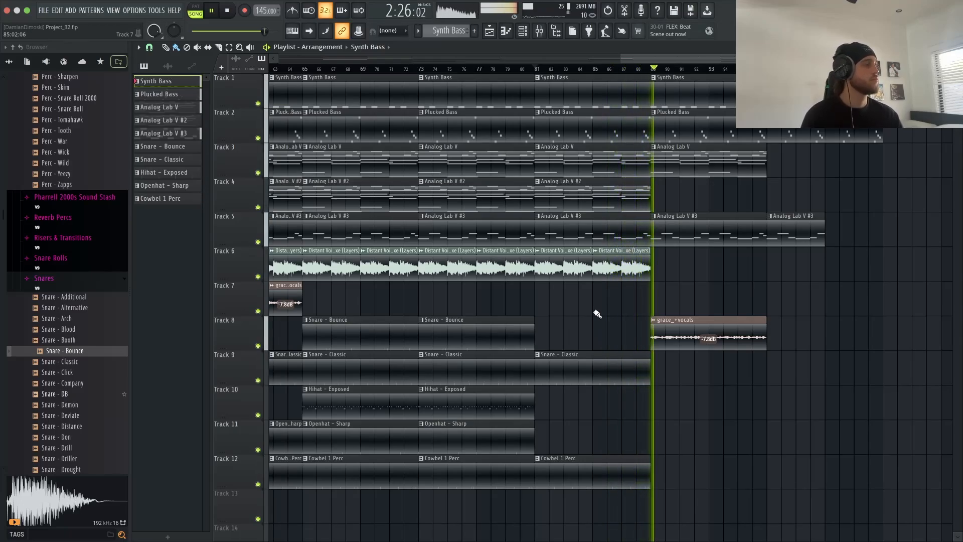
{"action": "left_click_drag", "start_coordinate": [651, 60], "coordinate": [681, 53]}
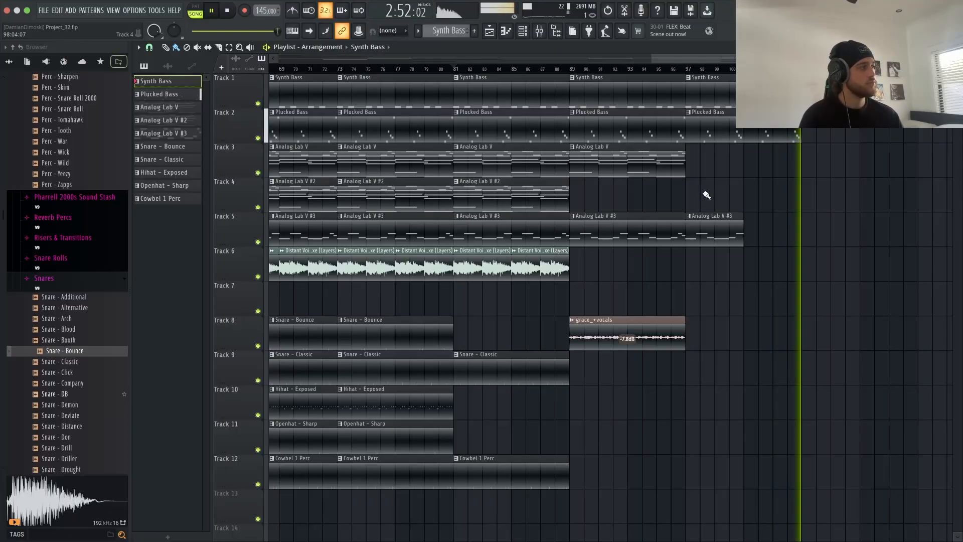
{"action": "key", "text": "space"}
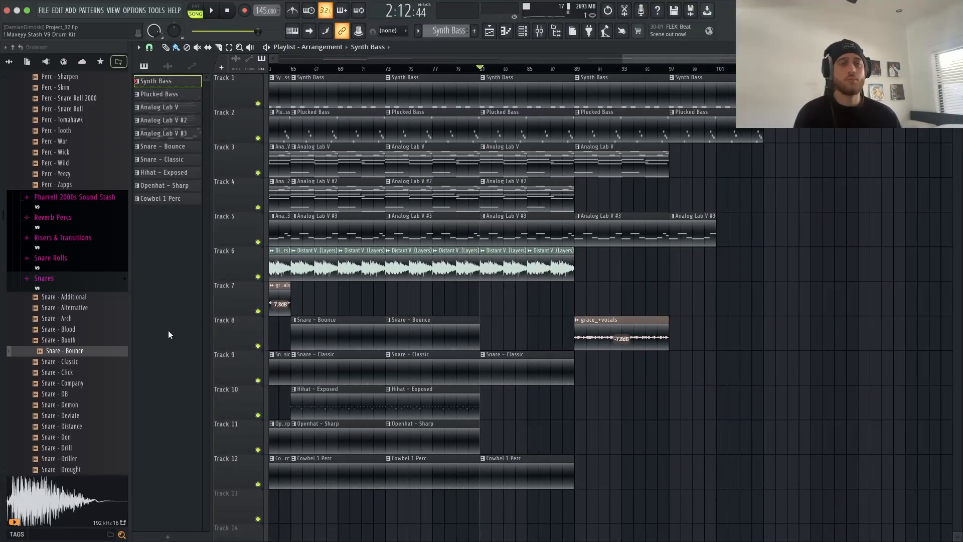
{"action": "scroll", "coordinate": [401, 215], "scroll_direction": "down", "scroll_amount": 1}
{"action": "left_click_drag", "start_coordinate": [588, 60], "coordinate": [282, 102]}
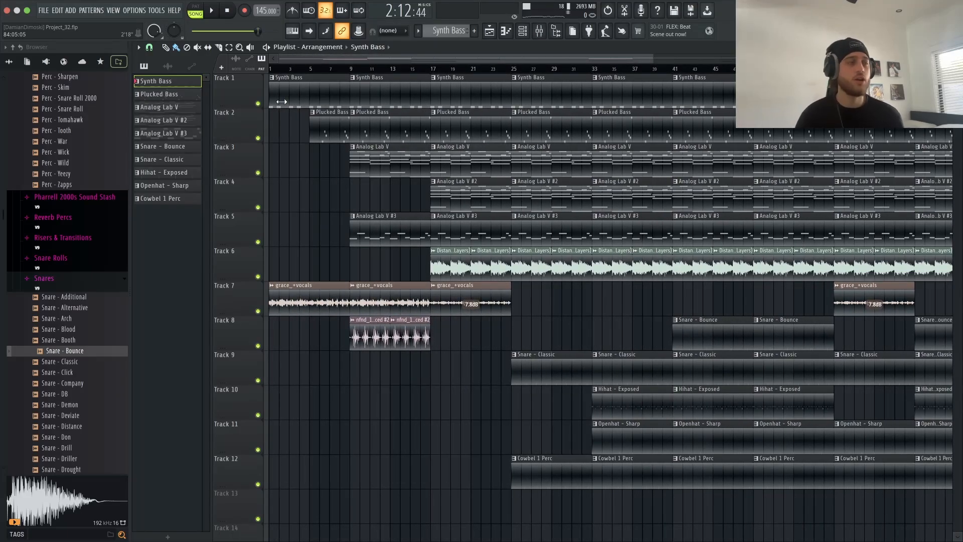